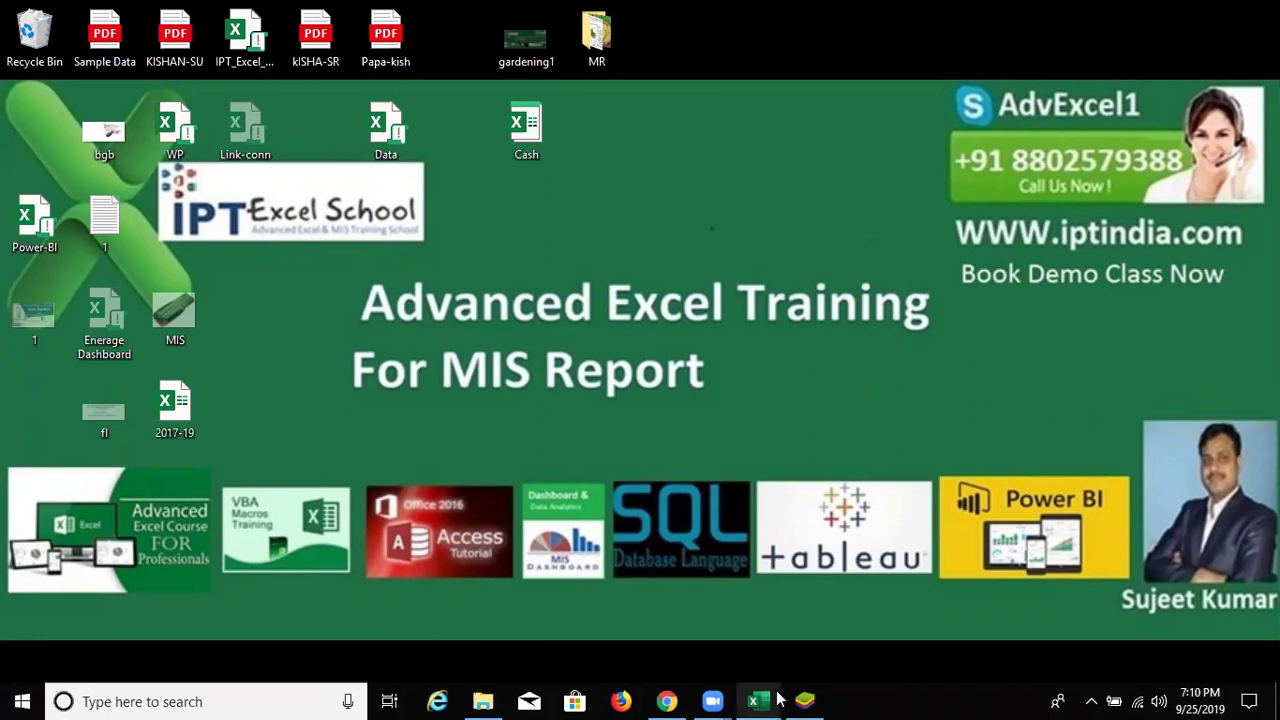
Bring the blank Book2 workbook to the front from its Excel taskbar preview
mouse_move(776, 698)
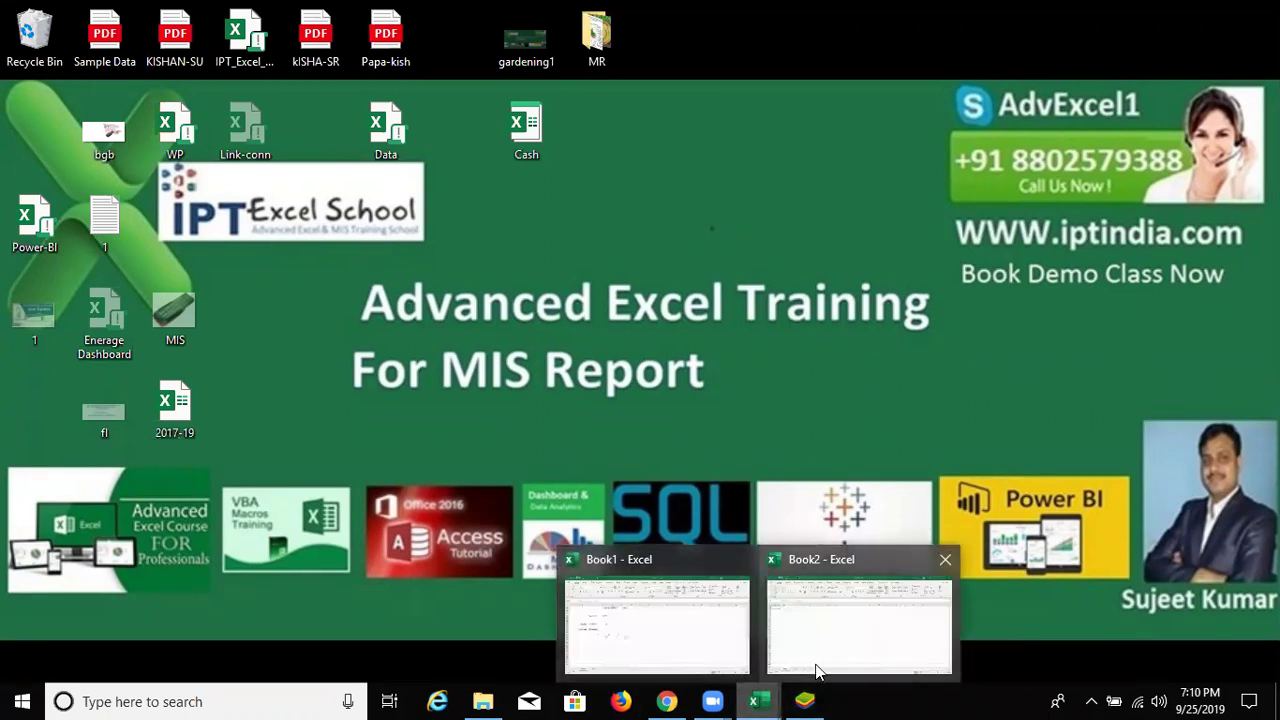
left_click(791, 655)
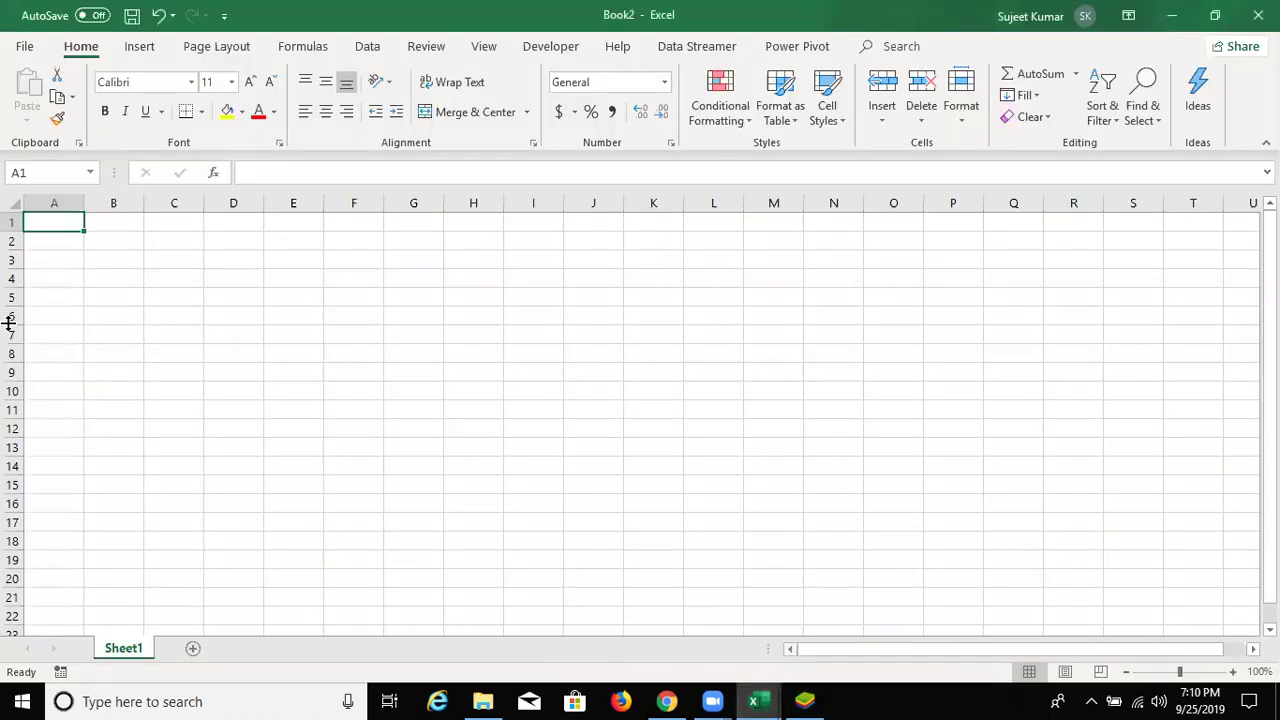
Select cell A4, the range B2:H11, then A1, and open Book2's File Info page
left_click(61, 273)
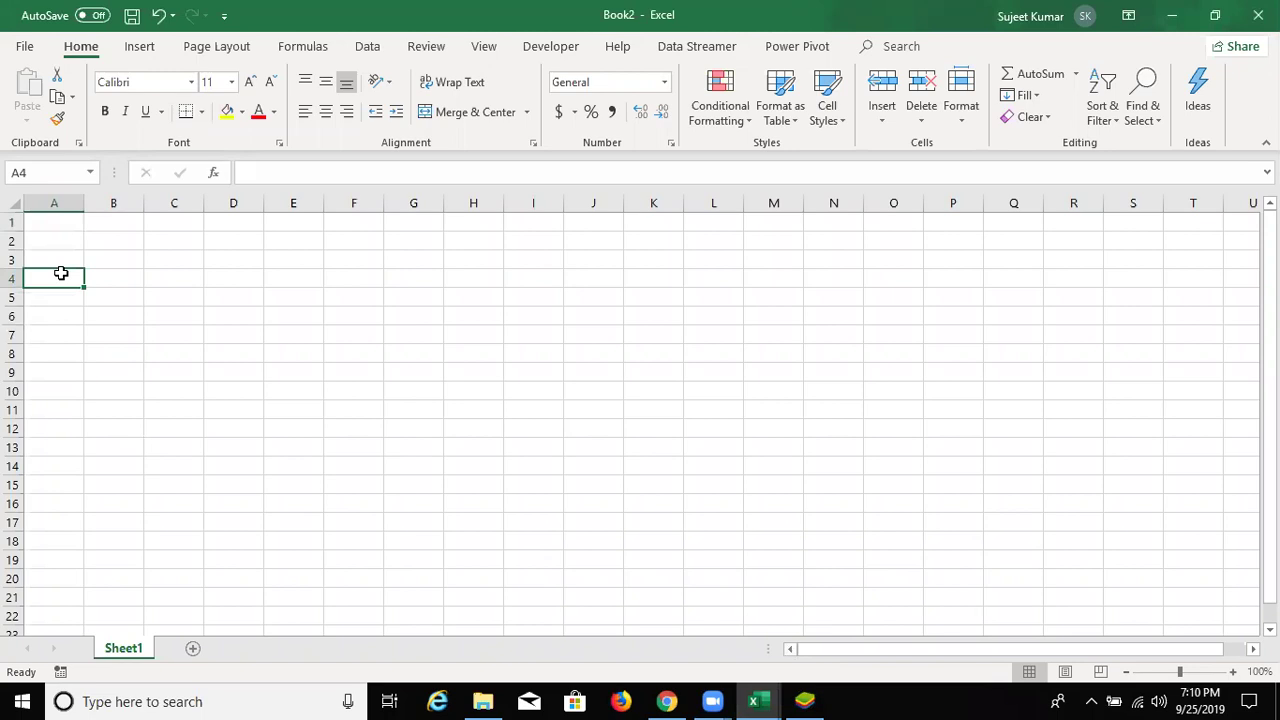
left_click_drag(111, 237, 458, 417)
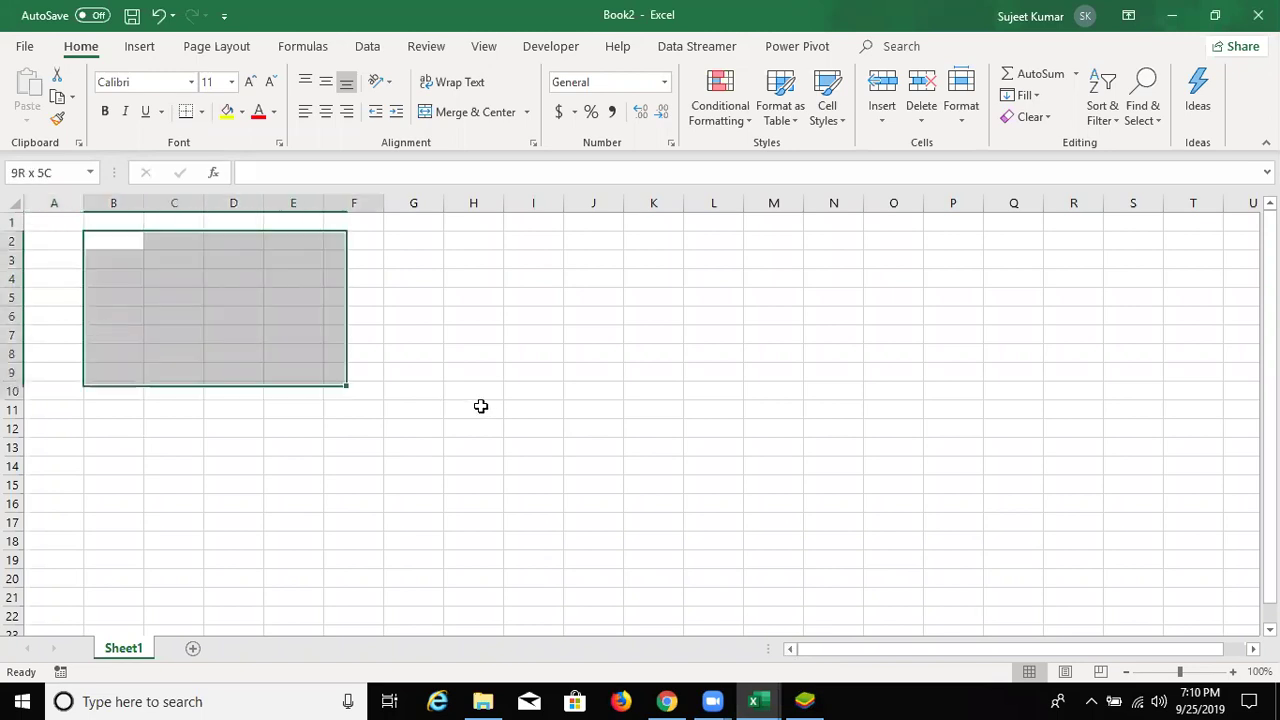
left_click(126, 245)
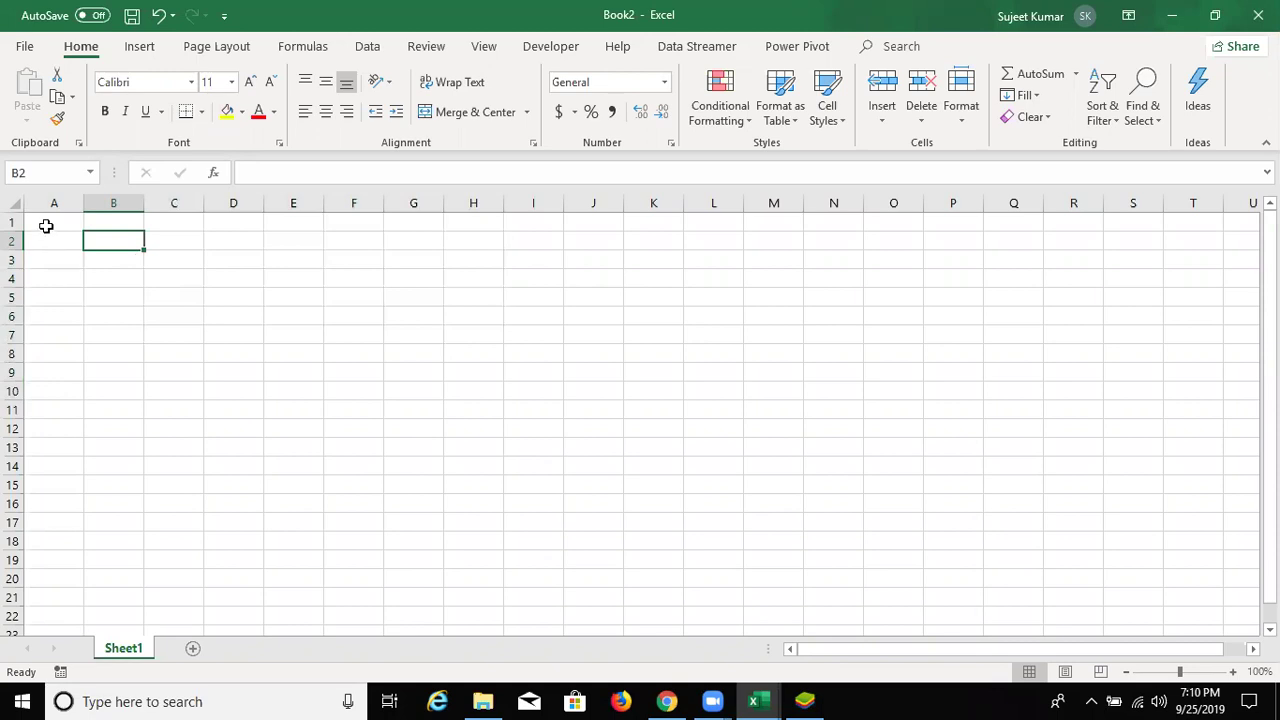
left_click(46, 218)
left_click(26, 50)
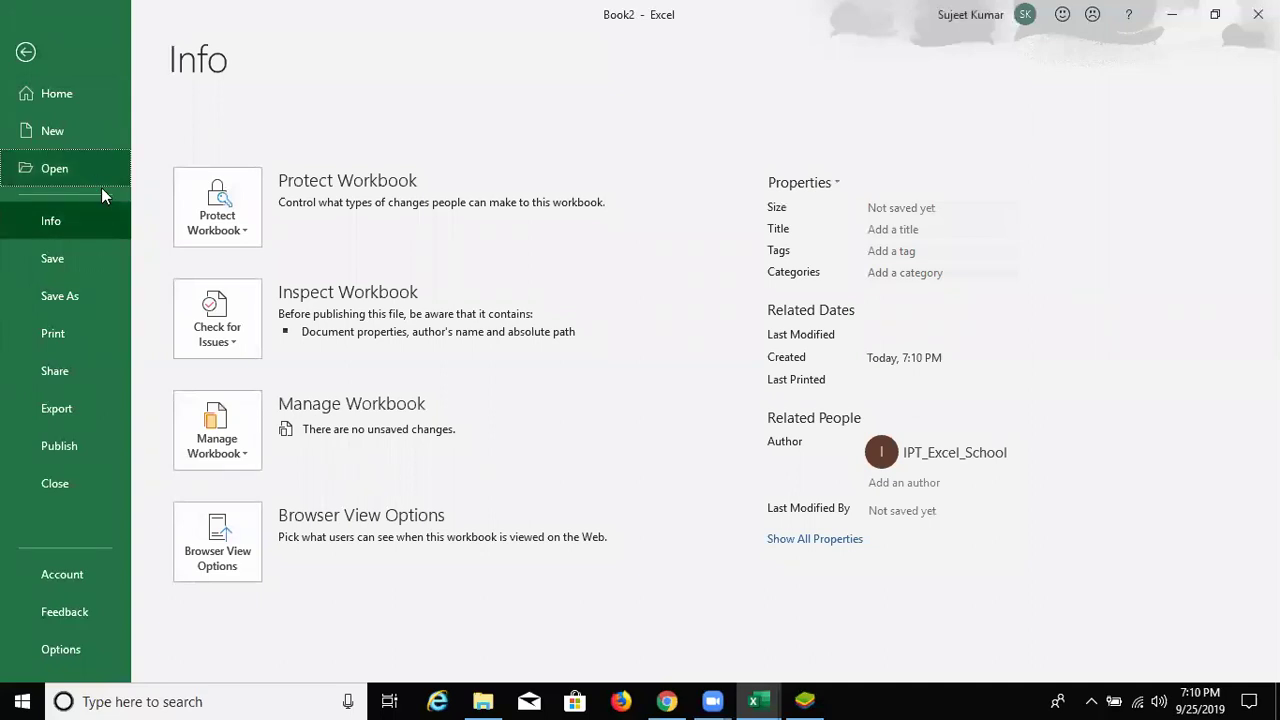
Browse the recent workbooks on the Open page and the templates on the New page
left_click(97, 180)
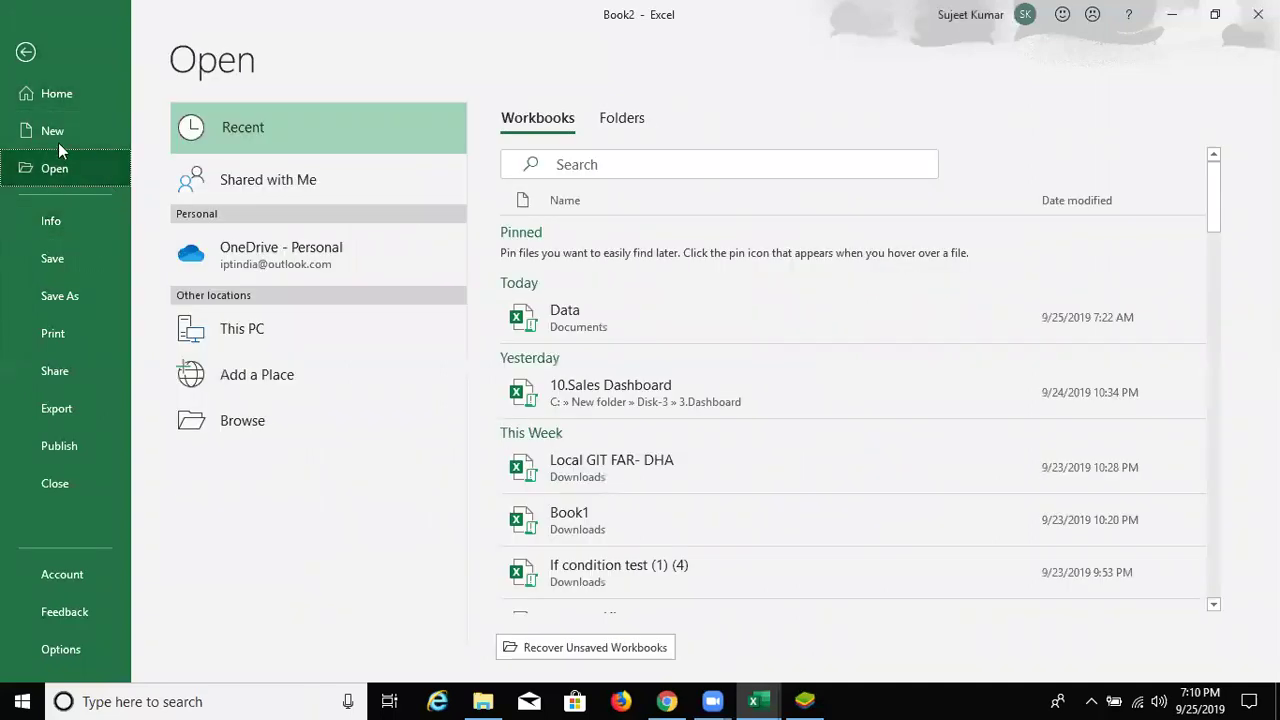
left_click(26, 52)
left_click(27, 48)
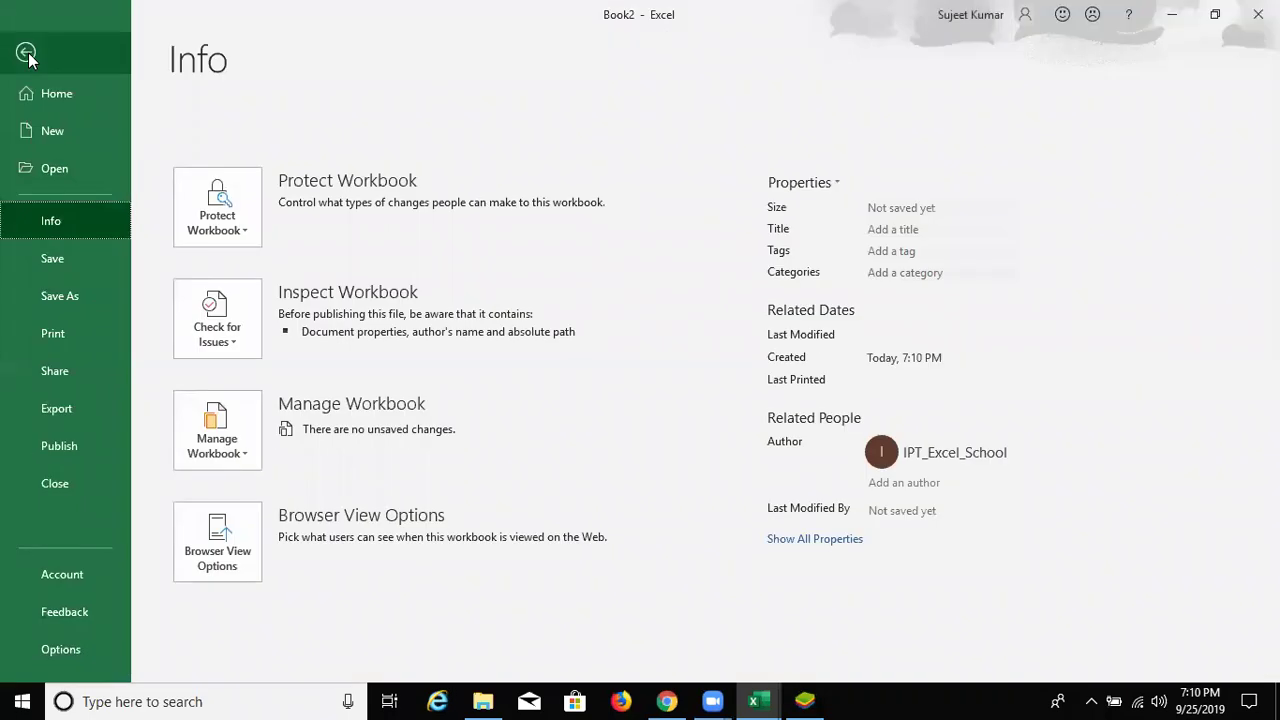
left_click(70, 124)
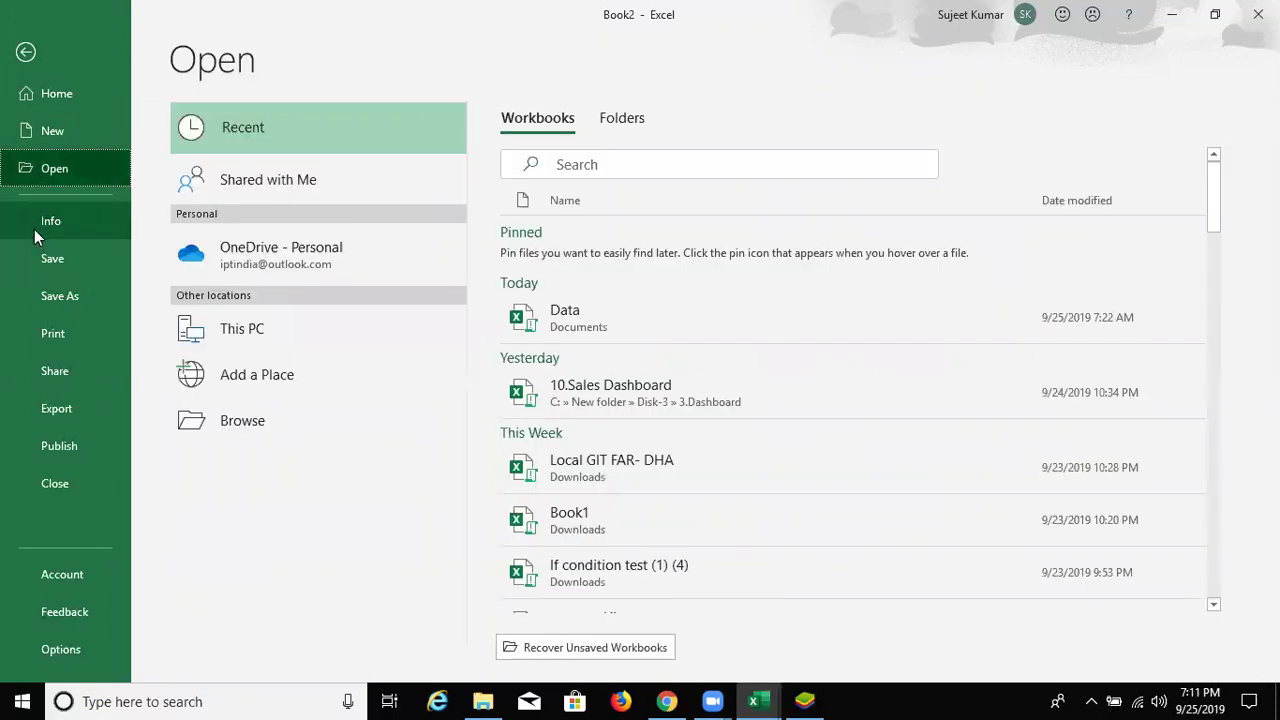
Return to the Info page, start adding an author, then cancel back to the empty sheet
left_click(36, 228)
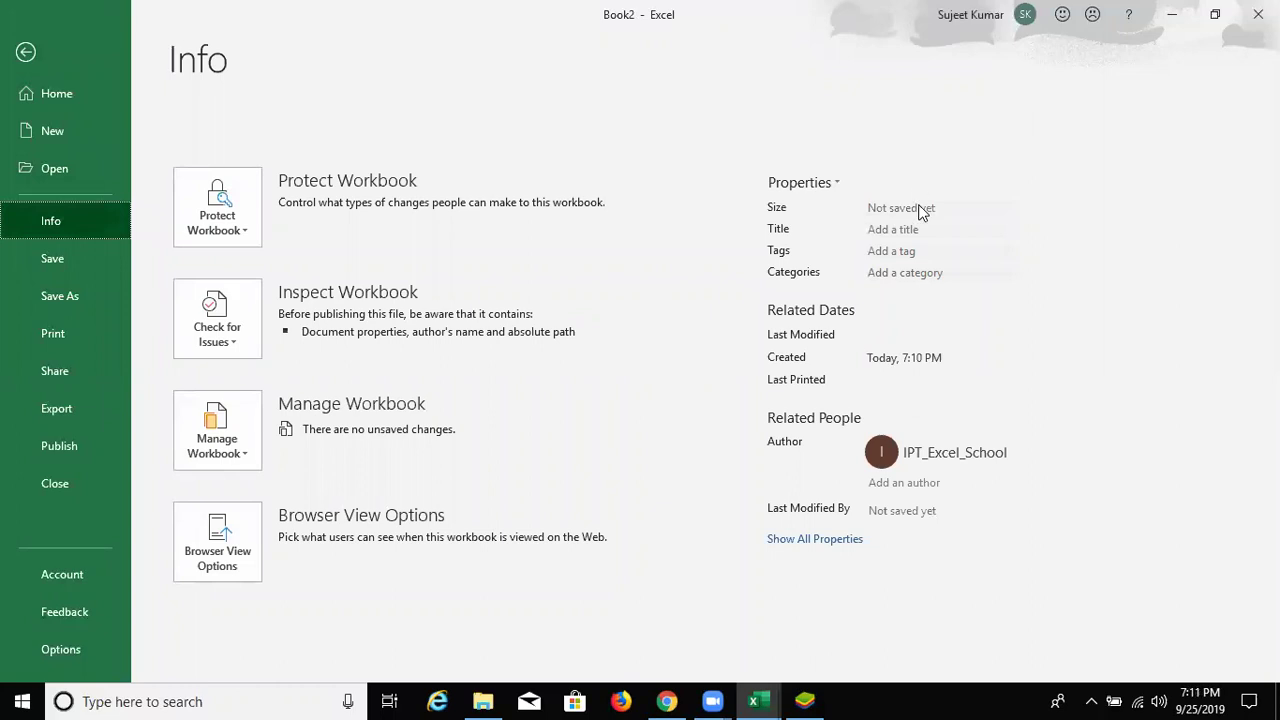
left_click(924, 483)
key("Escape")
key("Escape")
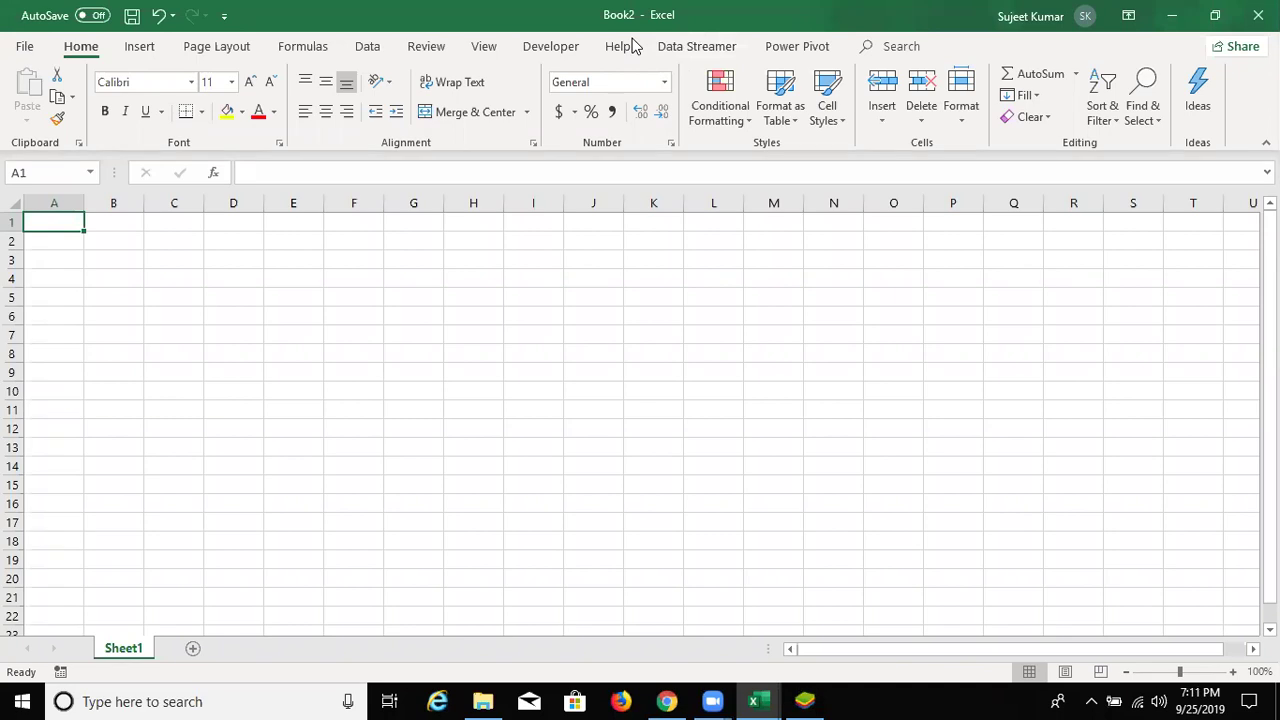
Show all of Book2's properties on the Info page, then leave the File pages
left_click(30, 46)
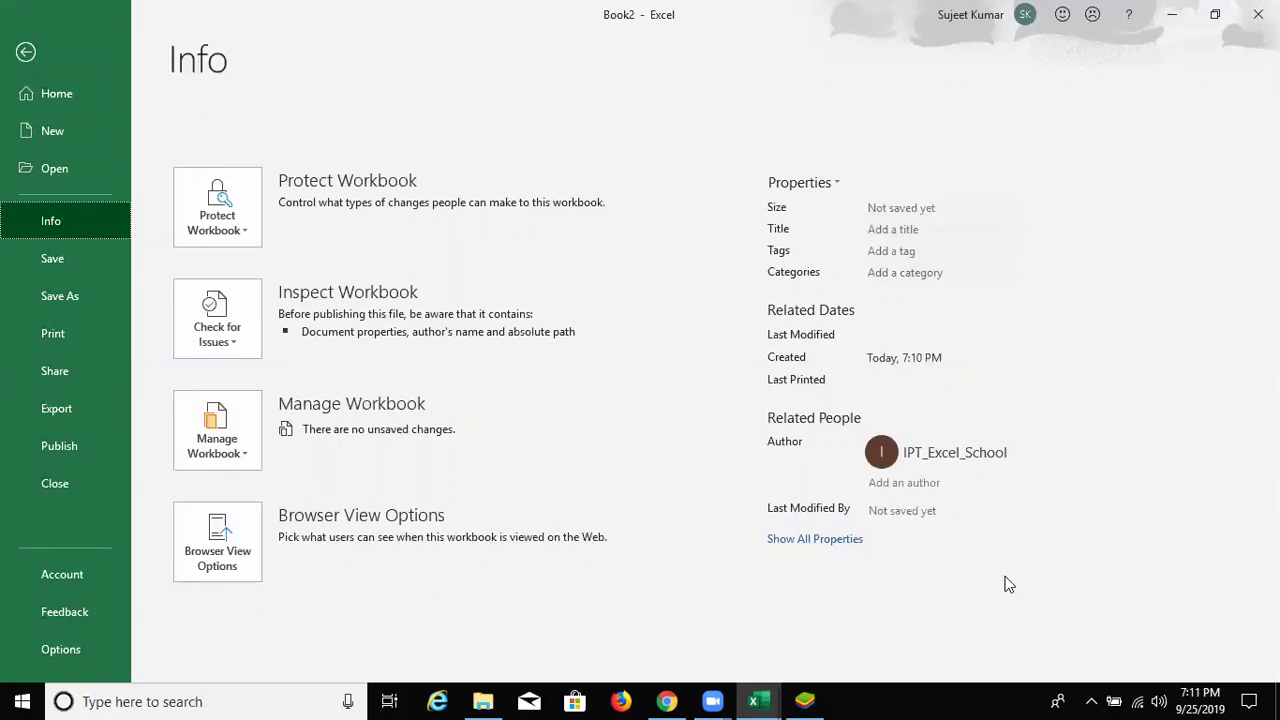
left_click(845, 541)
scroll(871, 528, "down", 1)
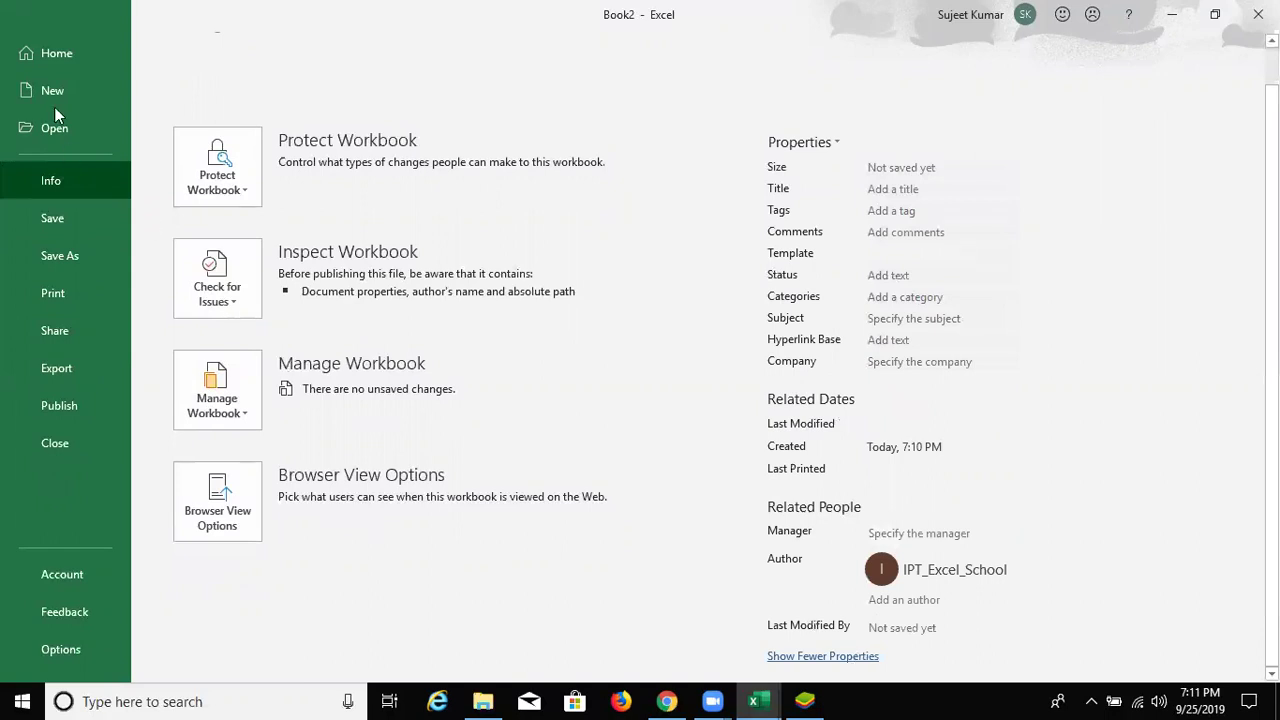
key("Escape")
Open the Data workbook from the Open page's Recent list
left_click(25, 46)
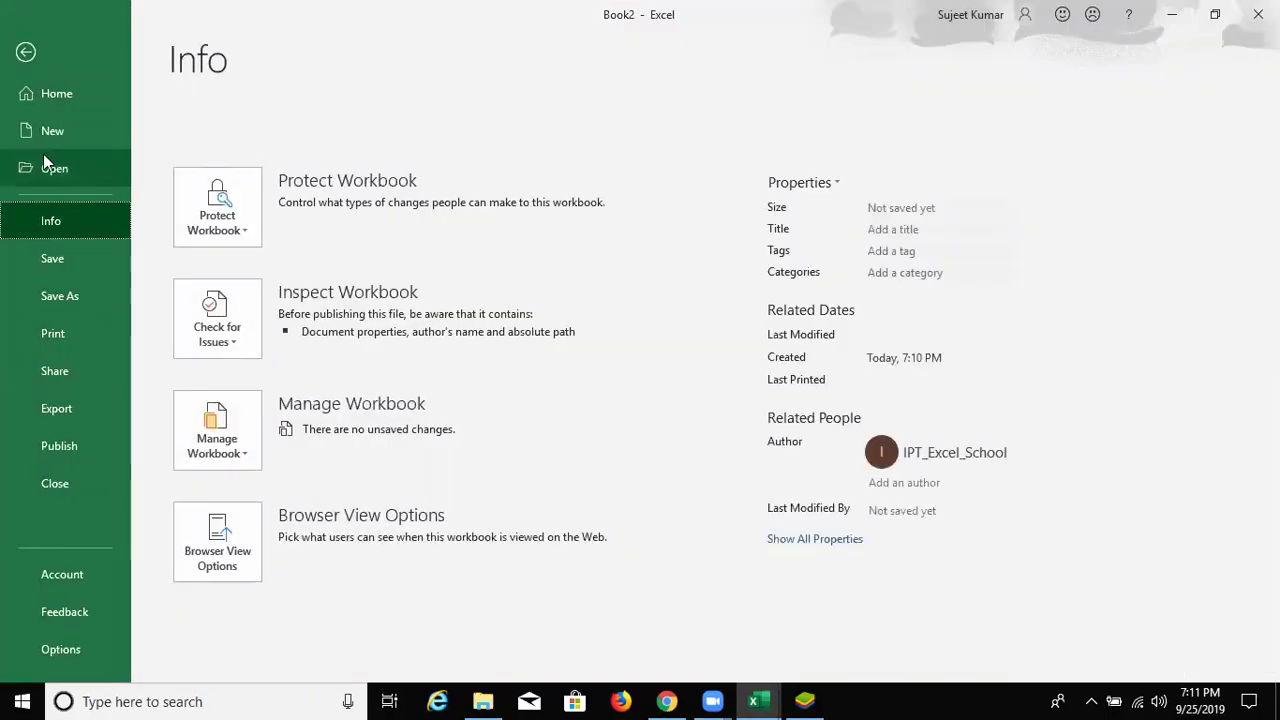
left_click(88, 180)
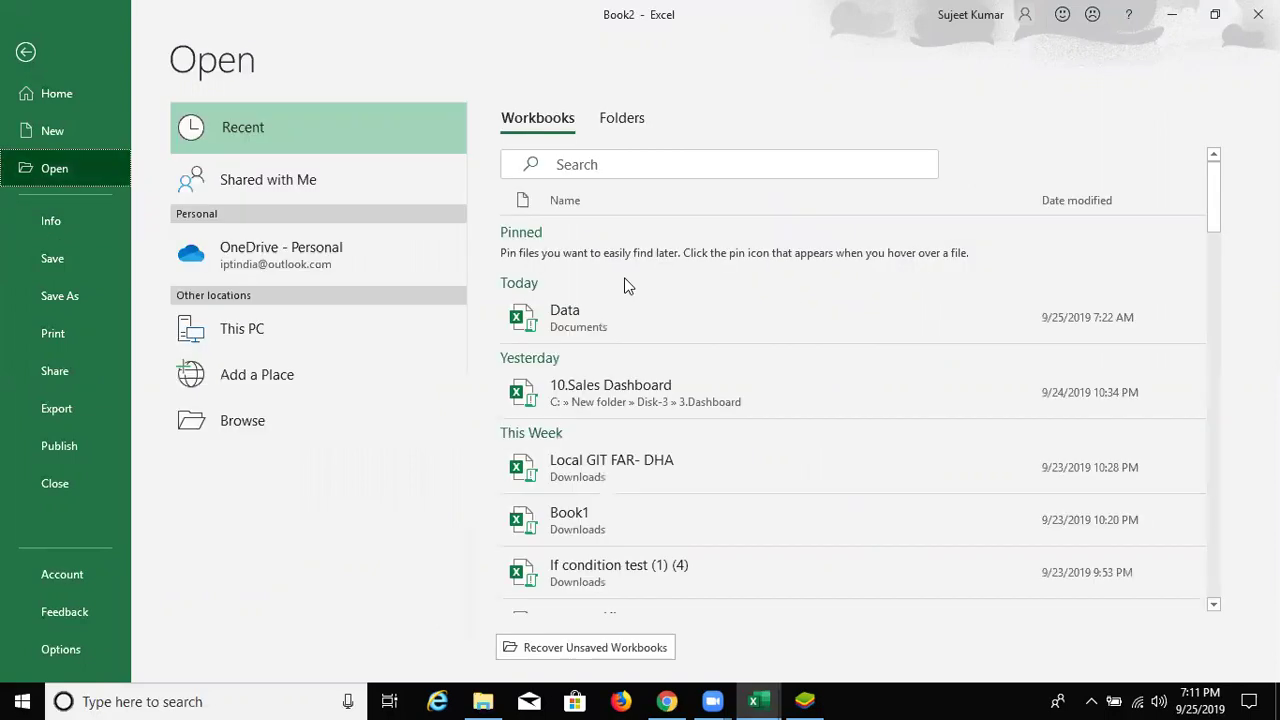
left_click(609, 306)
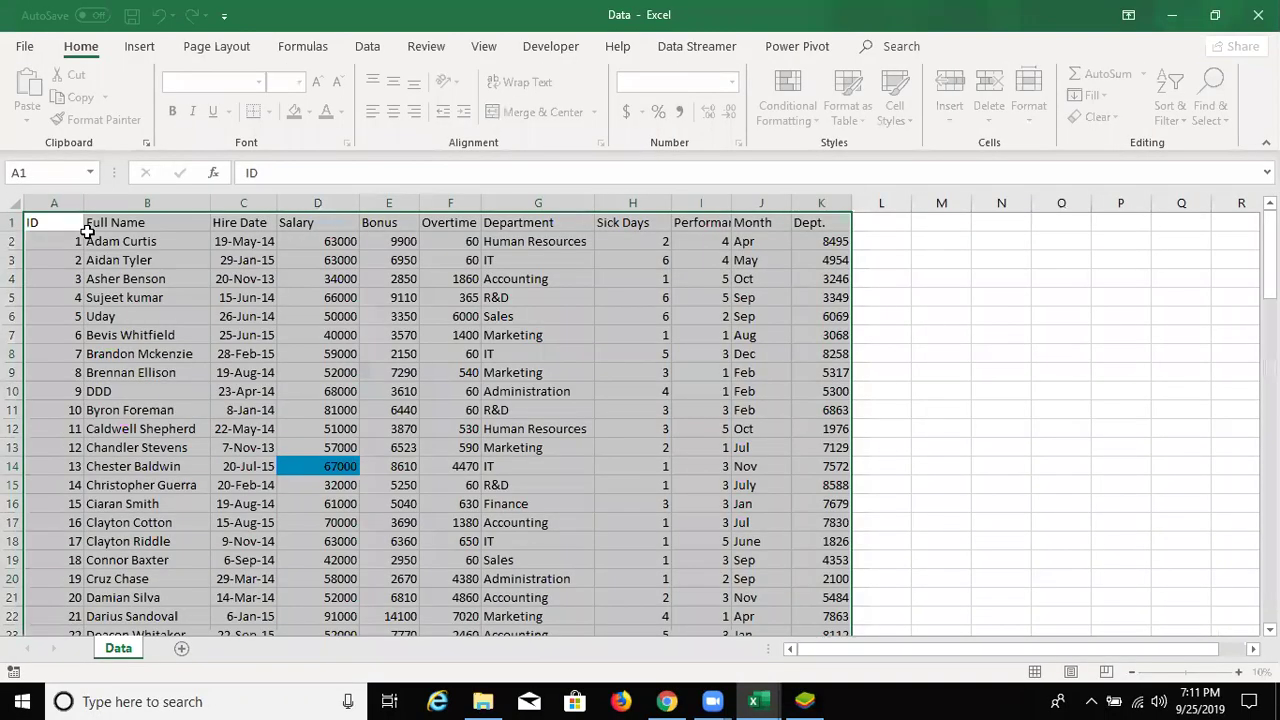
Copy Data's file path from the Info page into cell N6, then show the recent workbooks
left_click(26, 48)
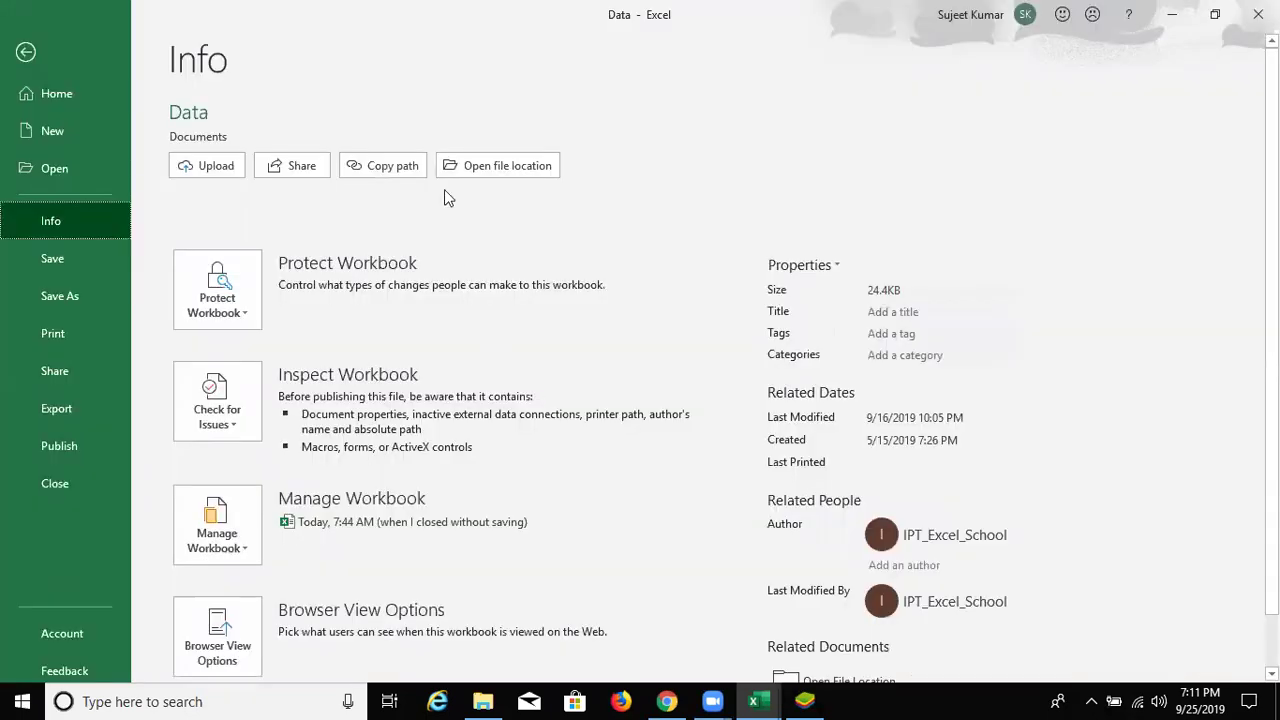
left_click(386, 171)
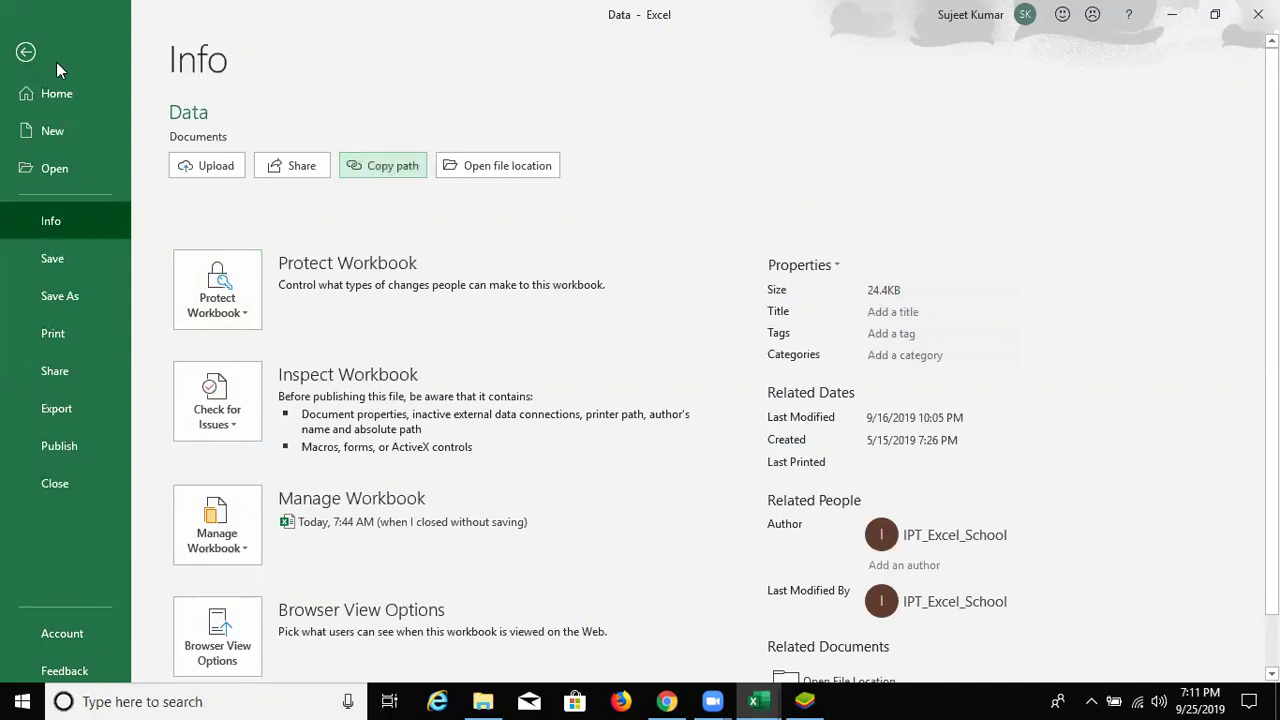
key("Escape")
left_click(1000, 316)
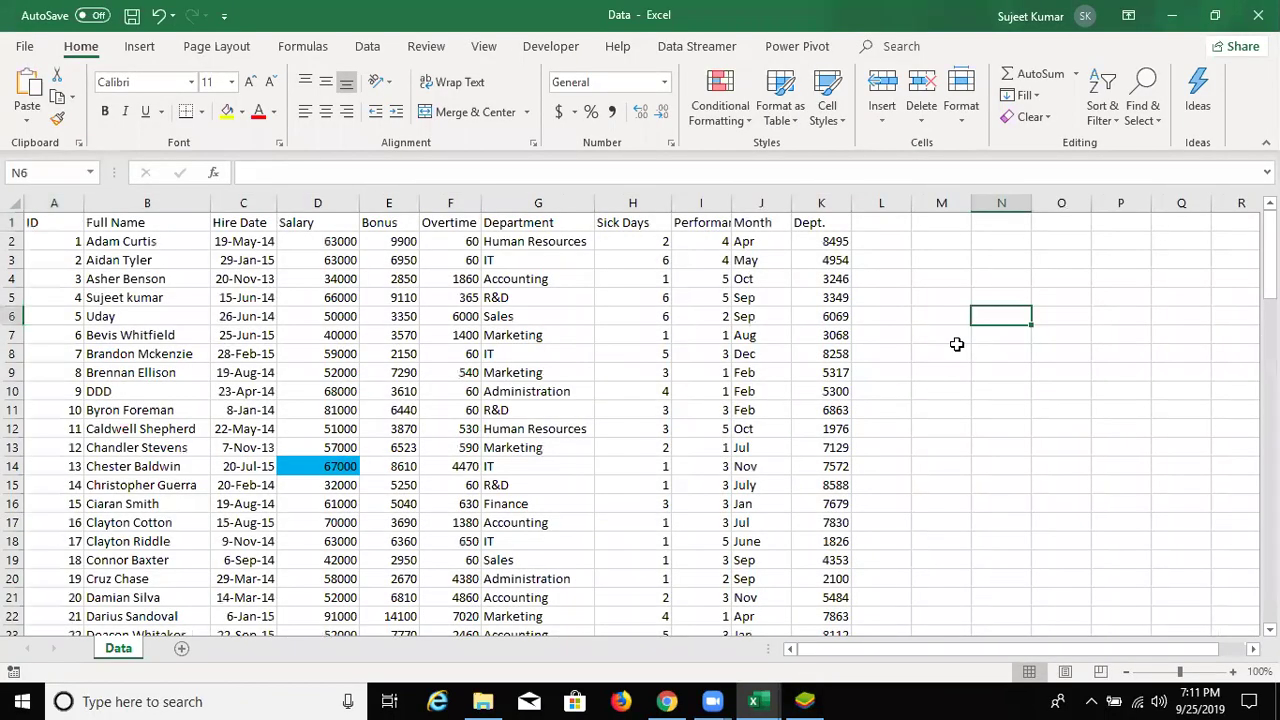
key("ctrl+v")
left_click_drag(1020, 649, 1127, 657)
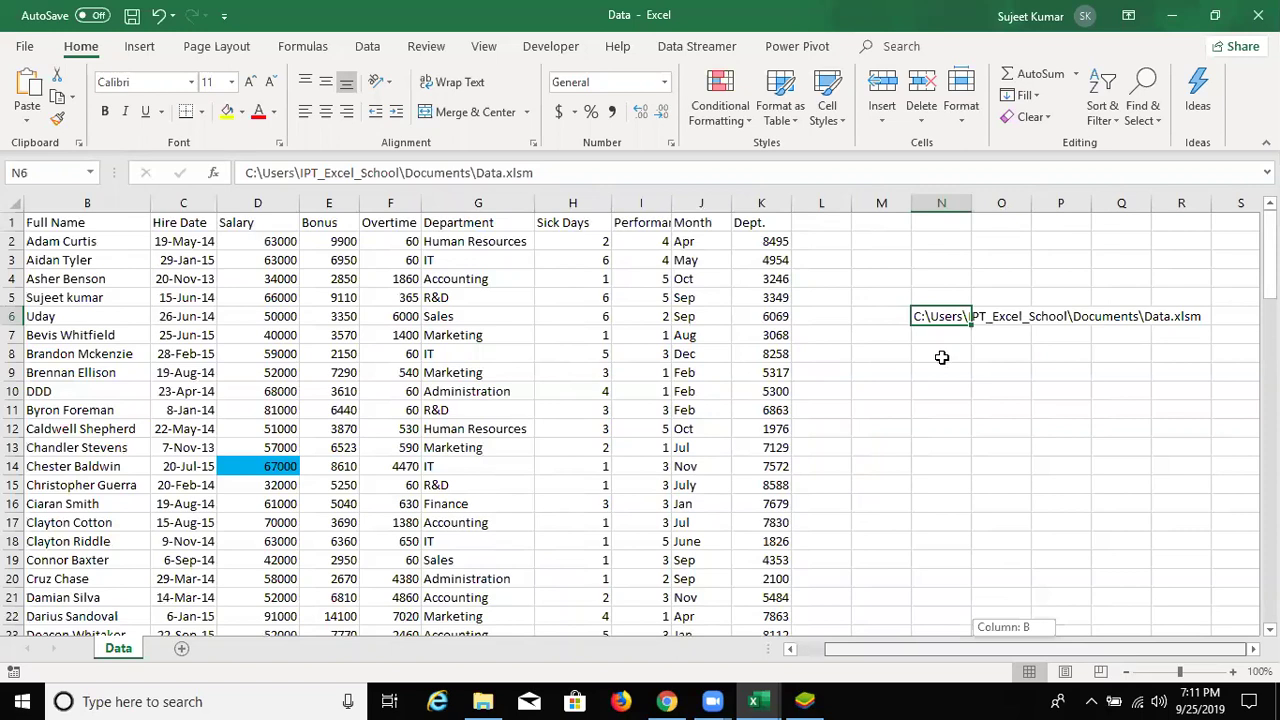
key("Return")
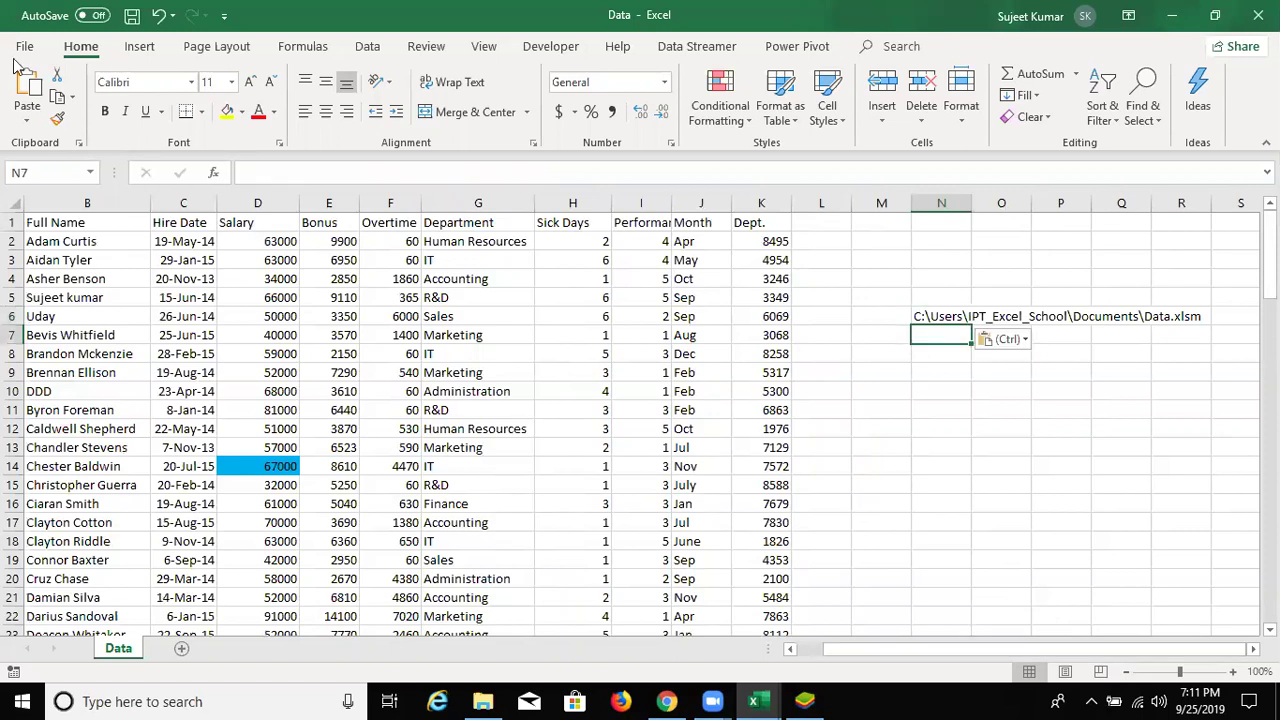
key("alt+f")
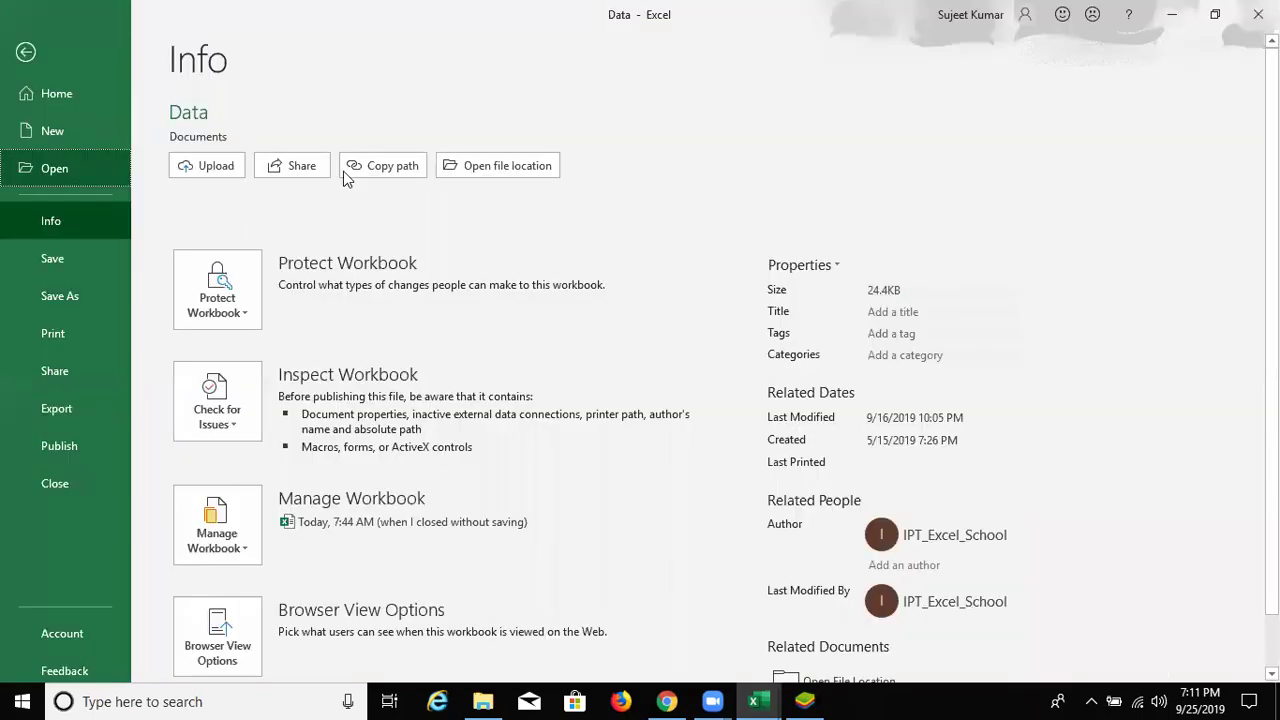
key("Return")
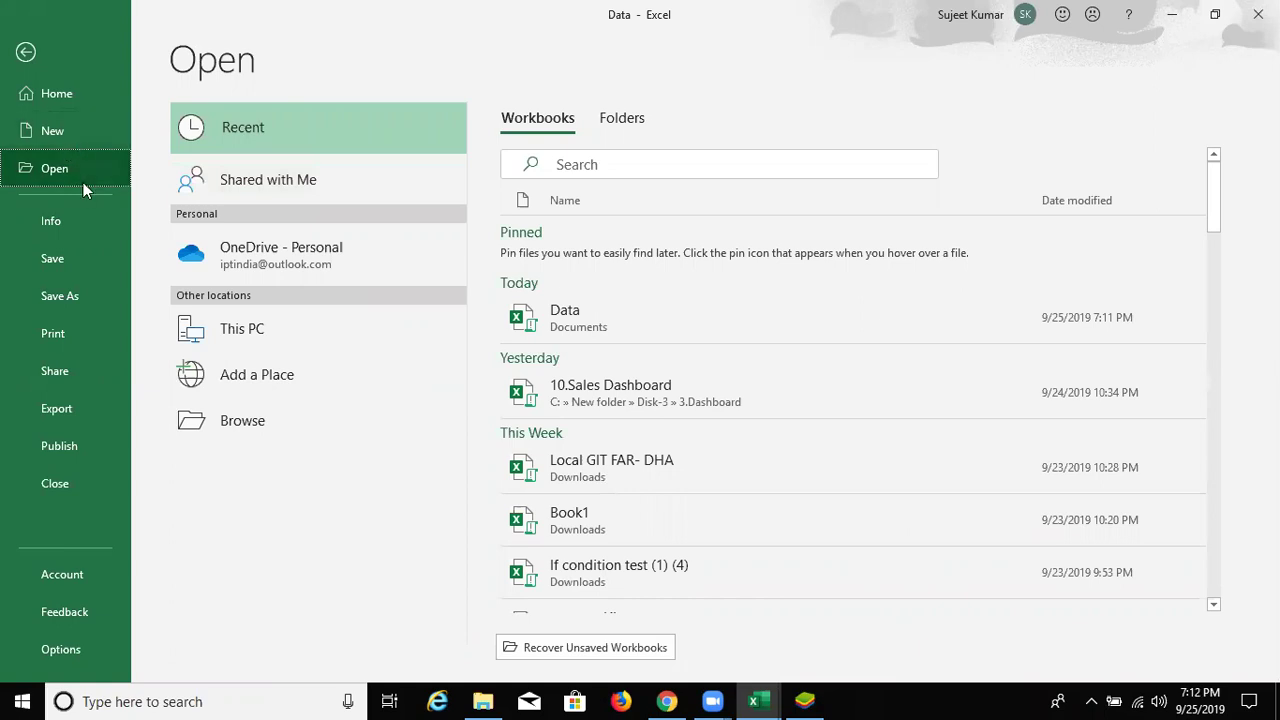
Open the Documents folder holding Data from the Recent list, then return to Data's Info page
right_click(560, 313)
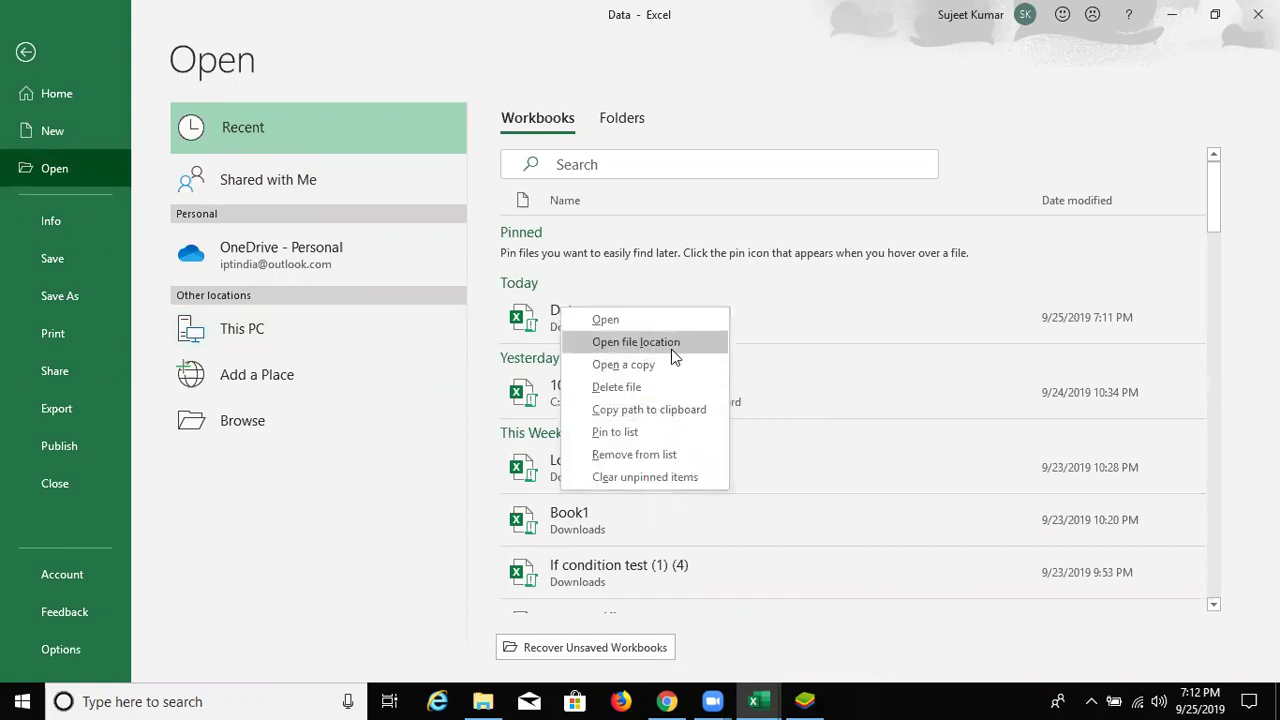
left_click(634, 344)
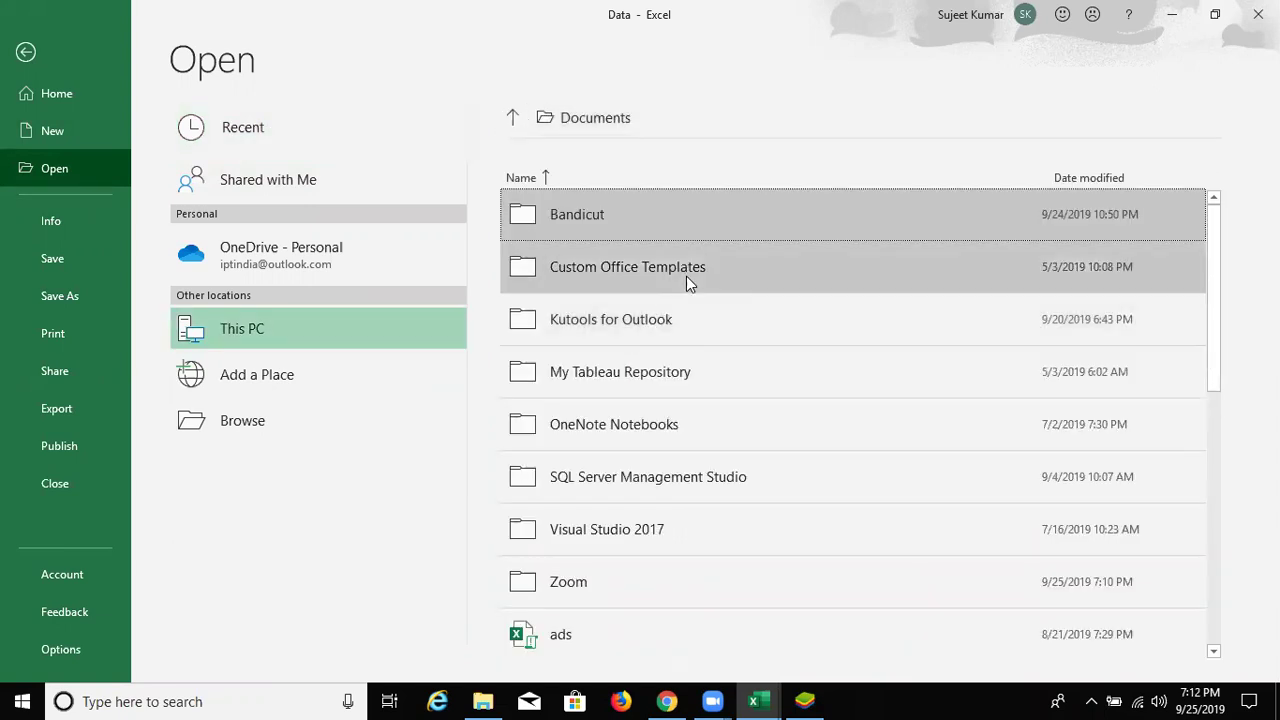
scroll(686, 278, "down", 3)
scroll(686, 278, "up", 3)
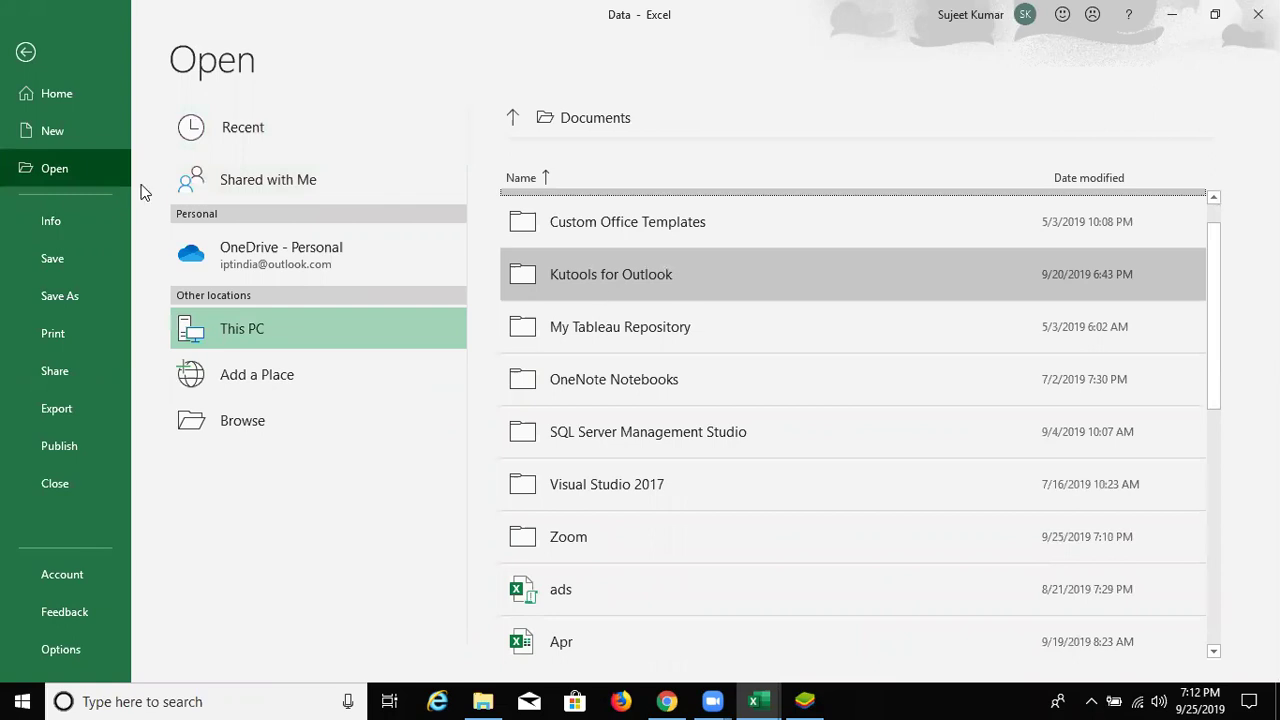
left_click(76, 229)
scroll(980, 415, "down", 1)
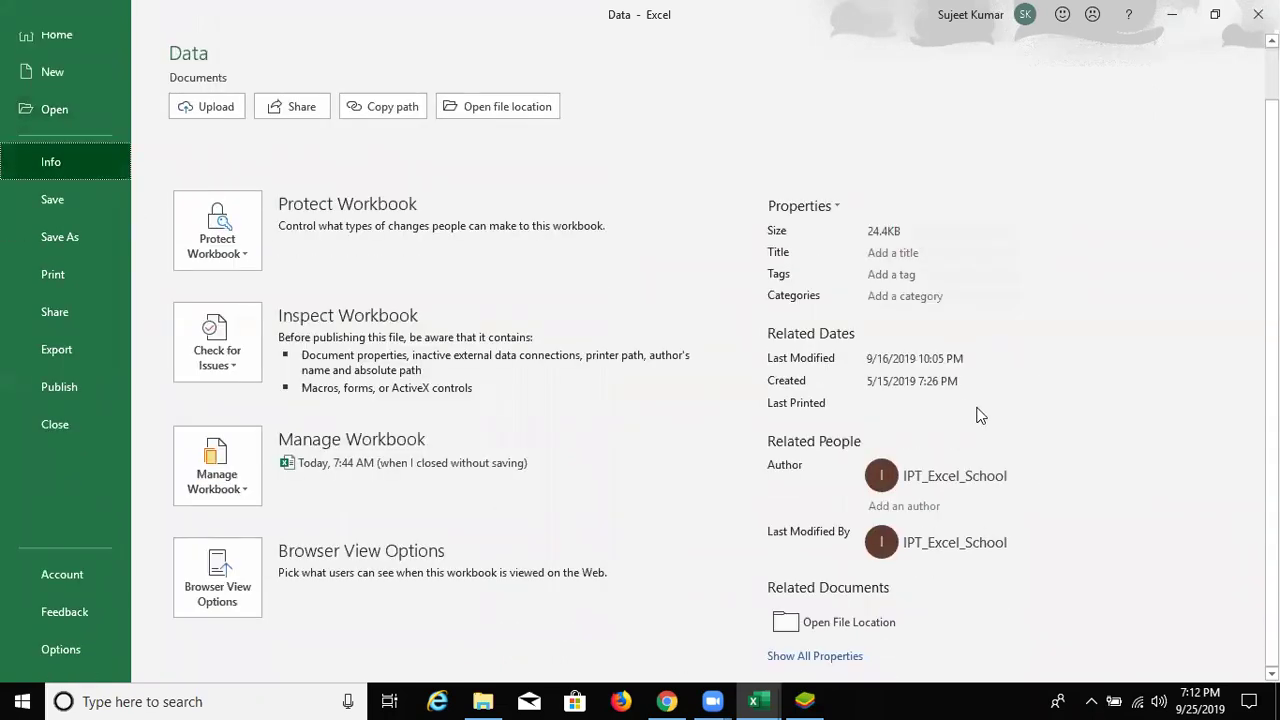
scroll(980, 415, "up", 1)
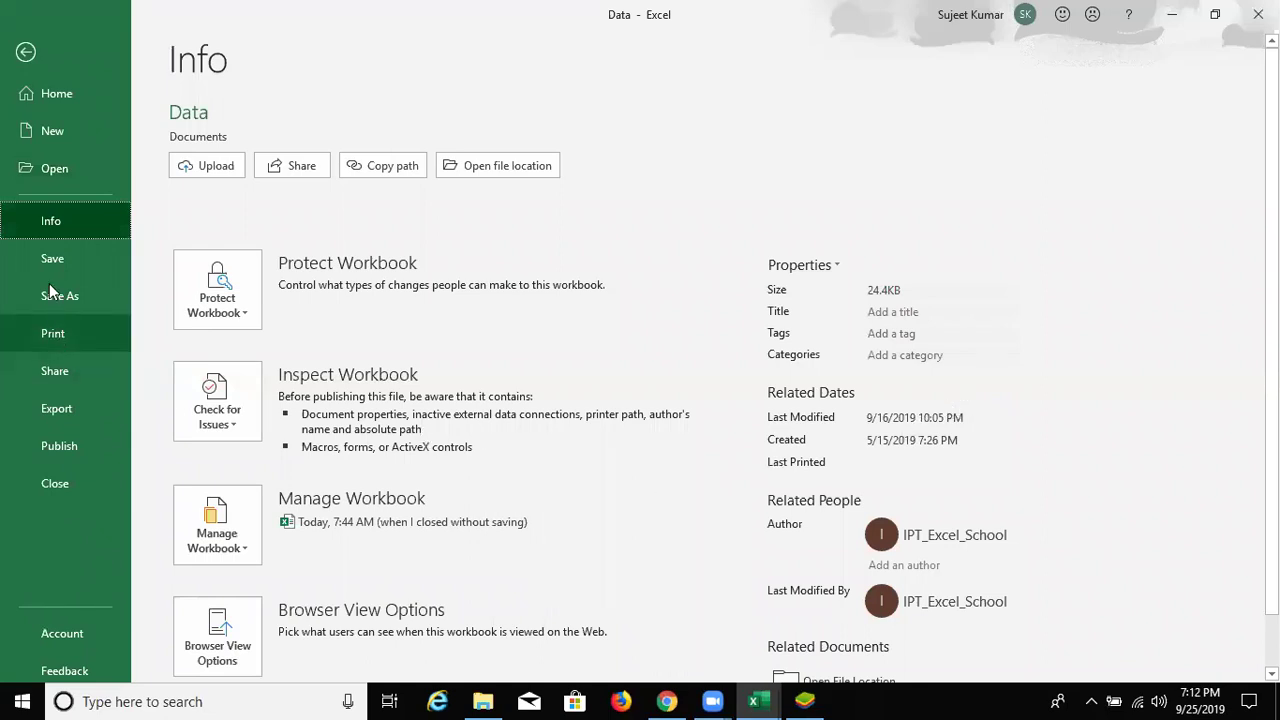
Close the Share panel, save Data.xlsm from the File menu, and minimize its window
left_click(283, 176)
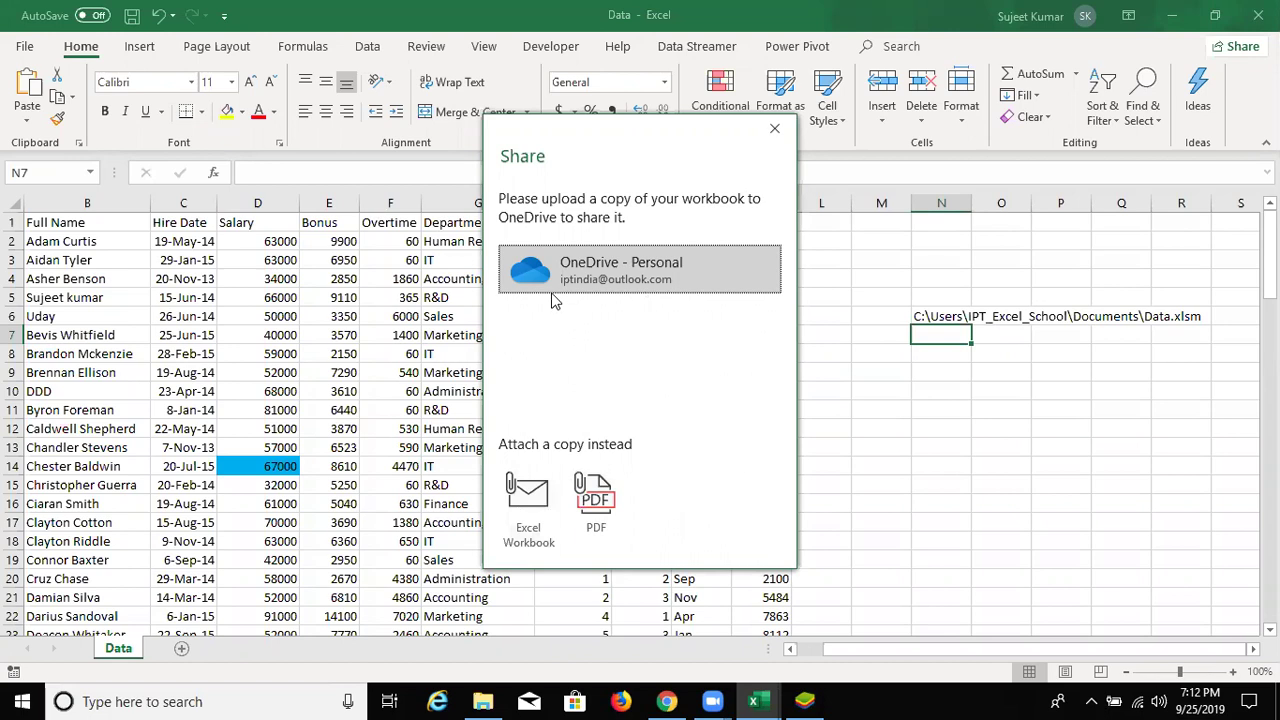
left_click(774, 128)
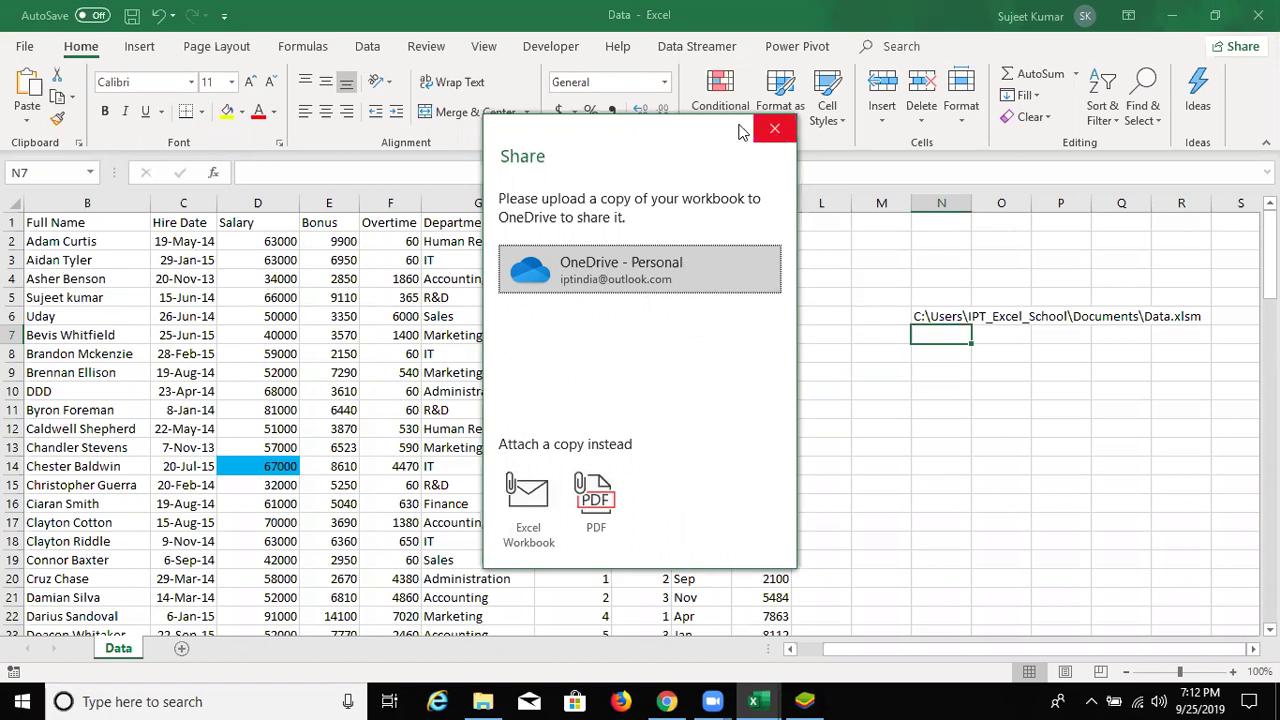
left_click(30, 47)
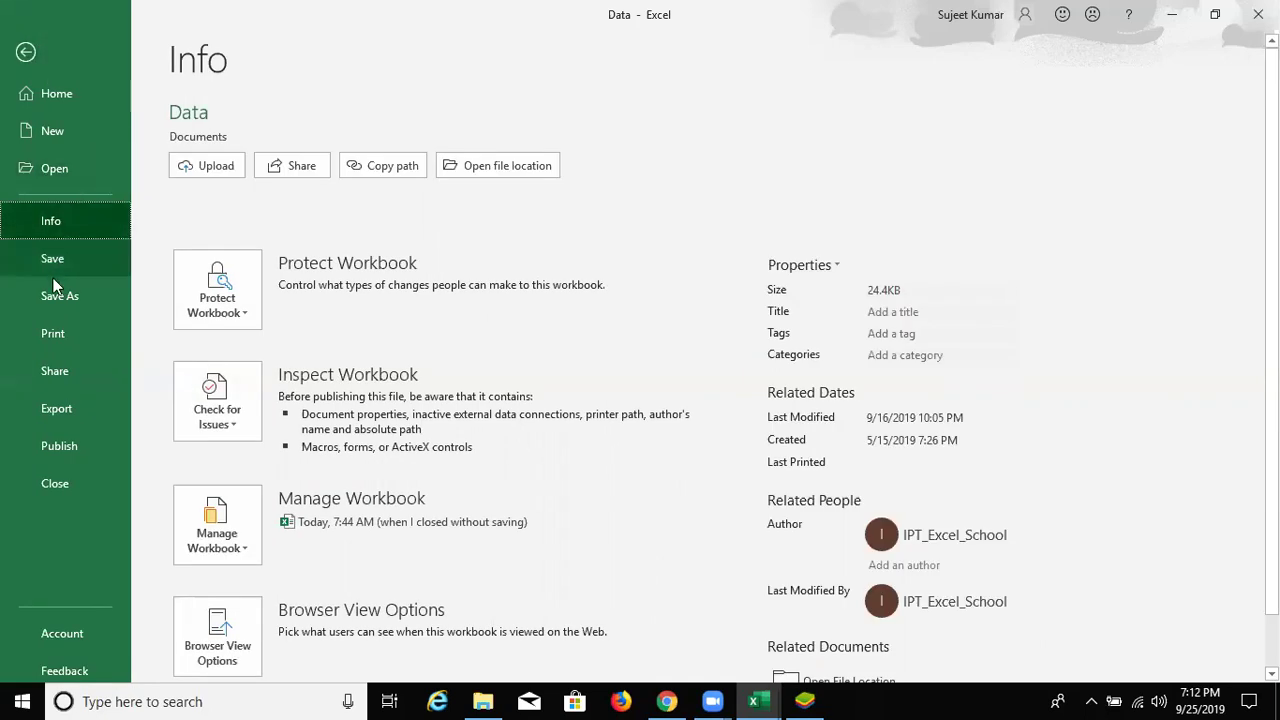
left_click(56, 260)
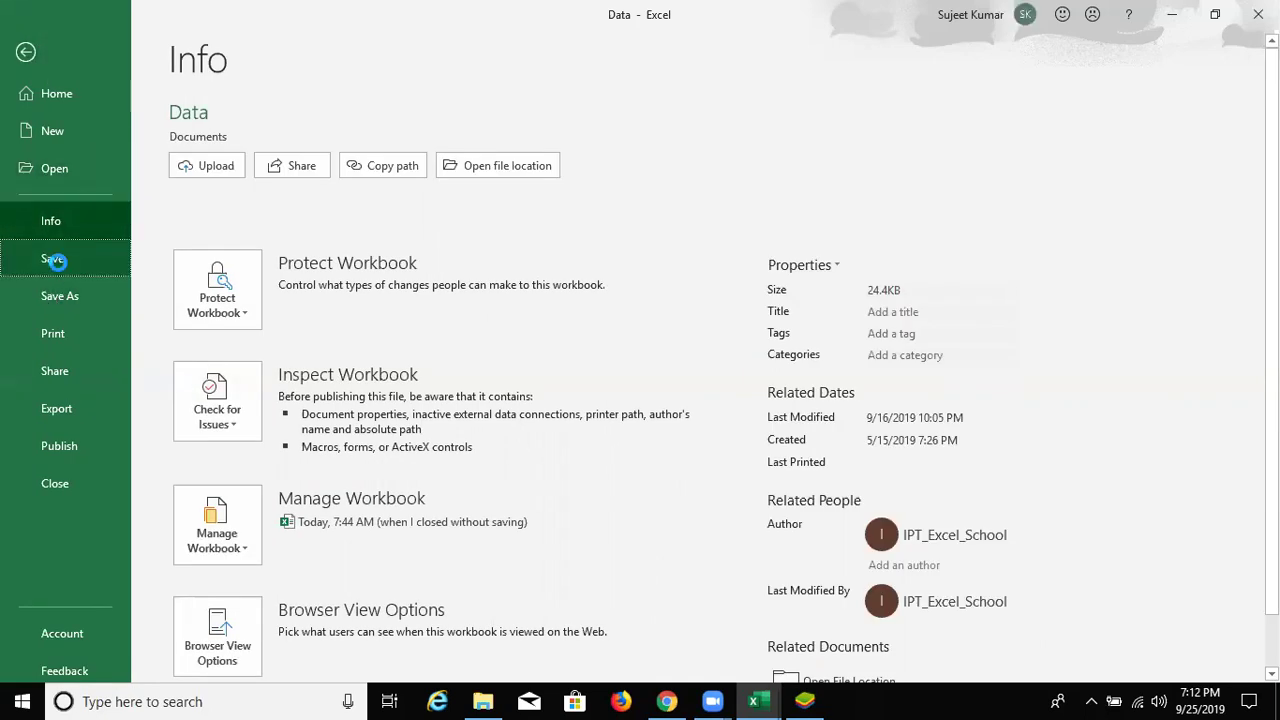
left_click(1172, 18)
Open Book2's full Save As dialog through File > Save As > Browse, targeting Documents
left_click(24, 50)
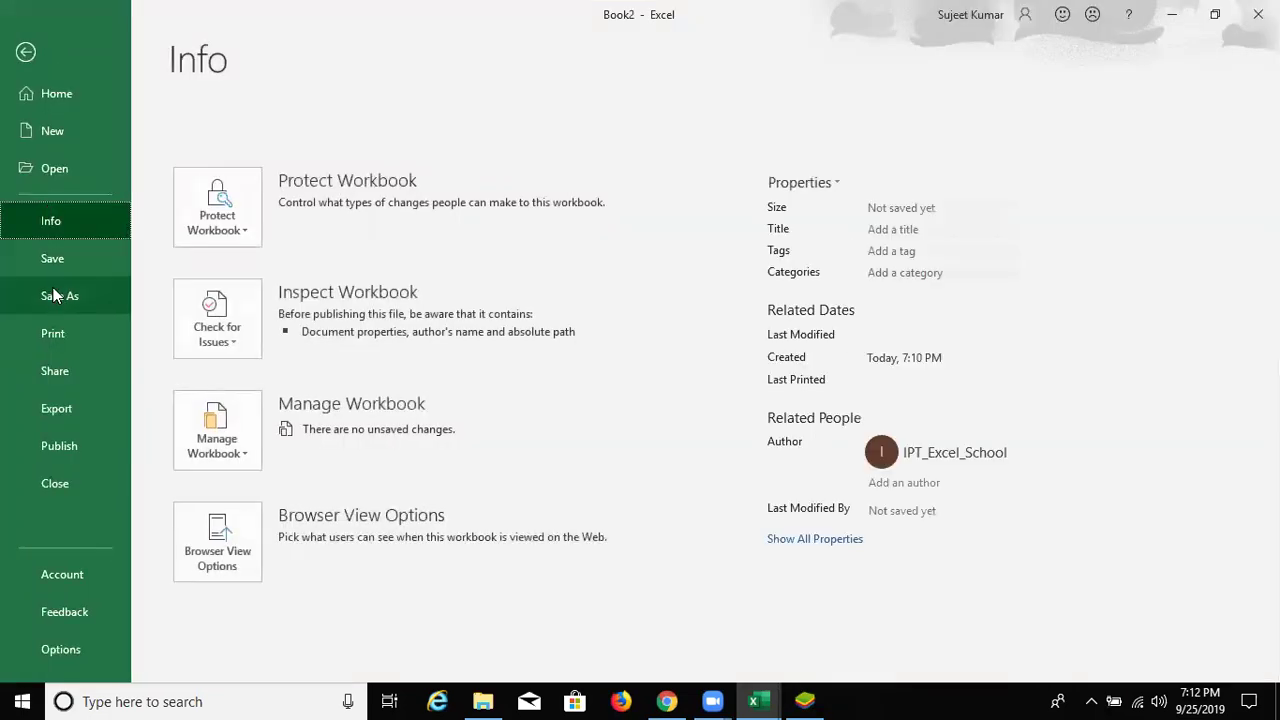
left_click(54, 291)
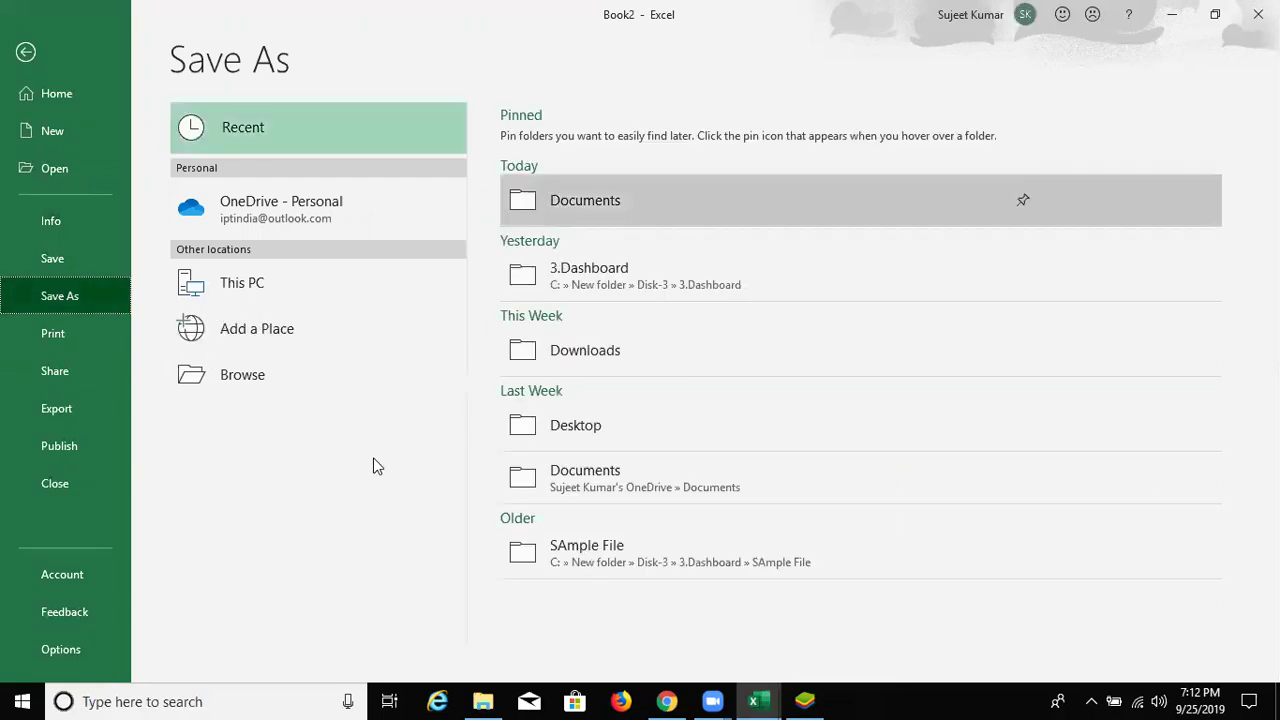
left_click(253, 388)
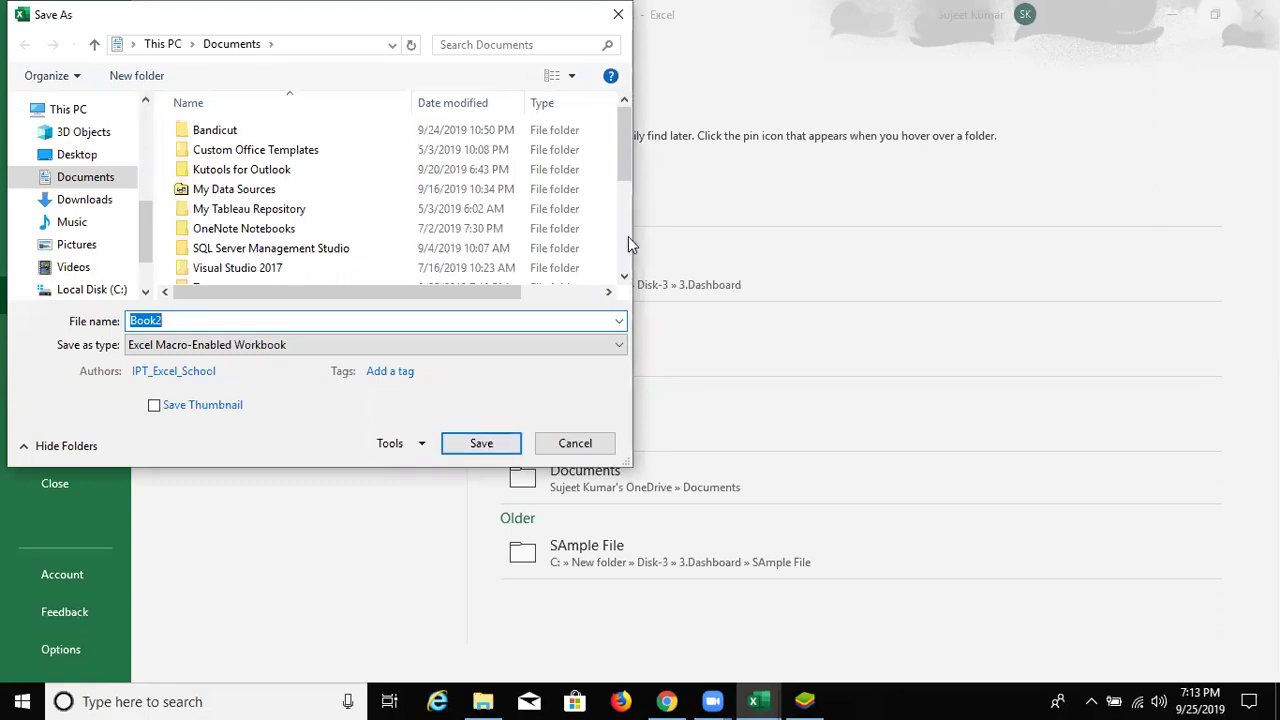
scroll(628, 236, "down", 2)
scroll(656, 114, "up", 2)
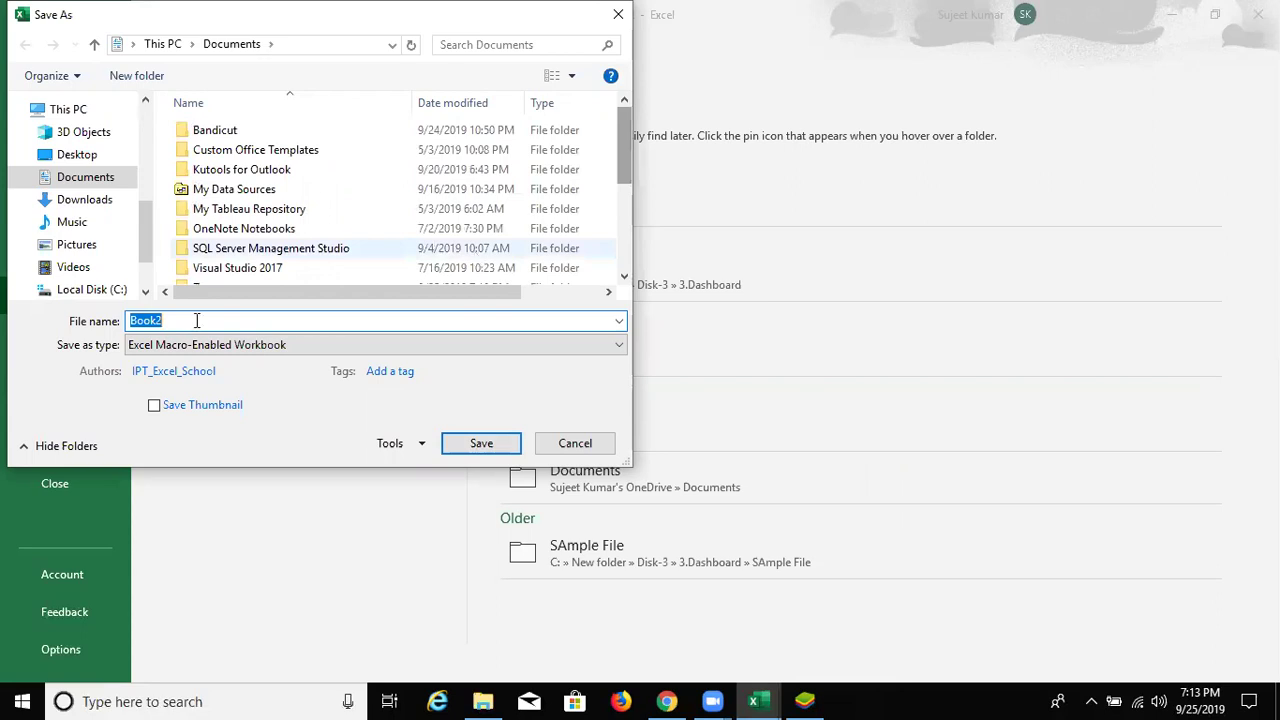
Replace the file name Book2 with 9/25/2019 and attempt to save
key("End")
key("ctrl+a")
type("21/")
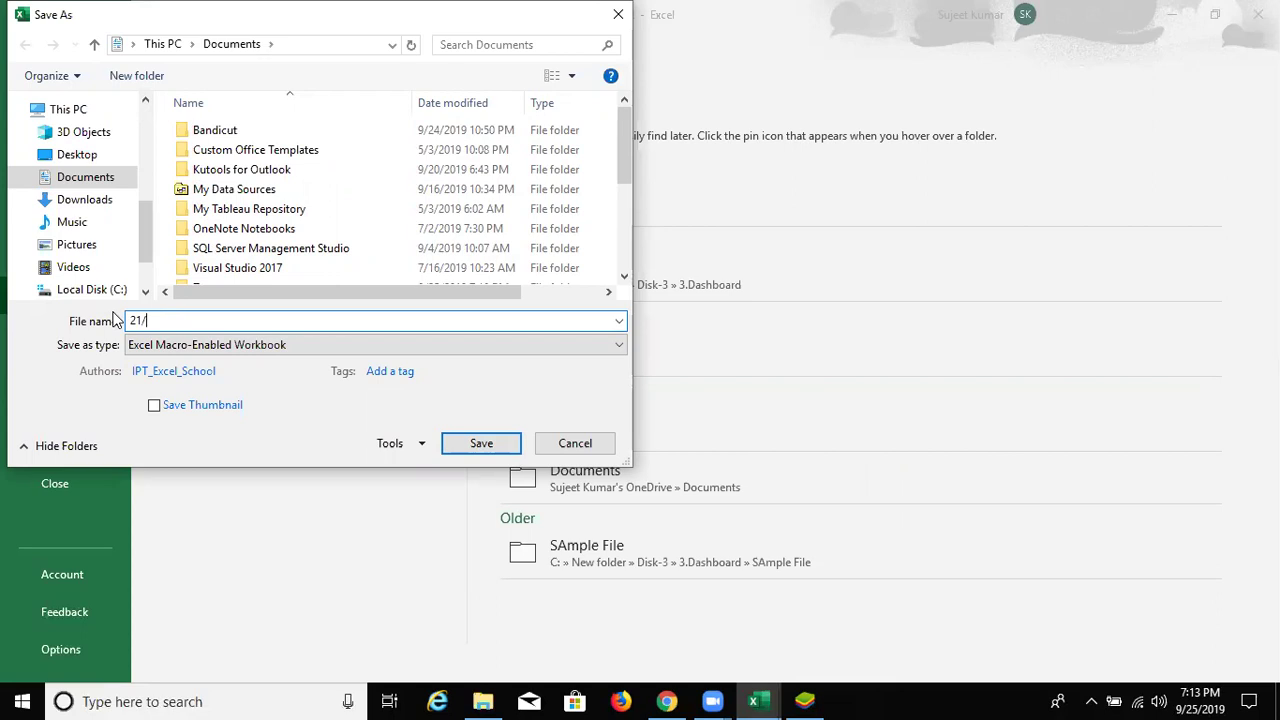
key("BackSpace")
key("BackSpace")
key("BackSpace")
type("9/25/2019")
left_click(512, 443)
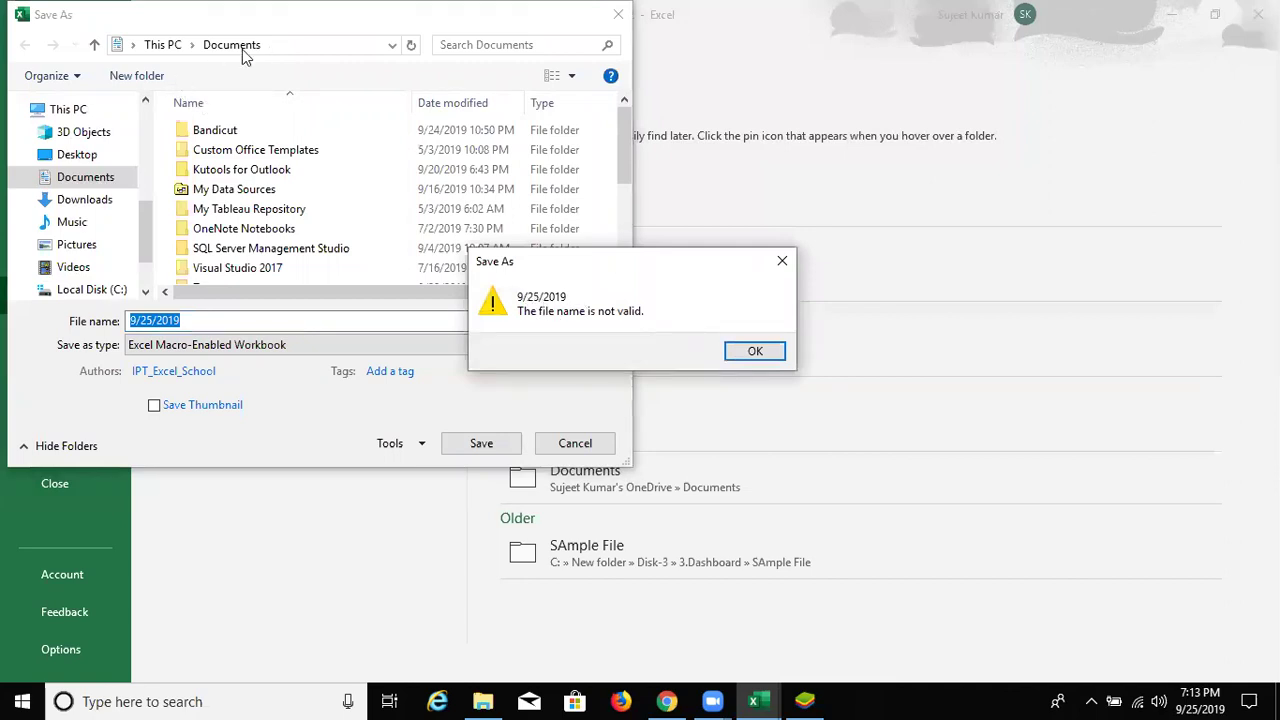
Dismiss the invalid-name warning and enter 25-09-2019 as the file name
left_click(754, 352)
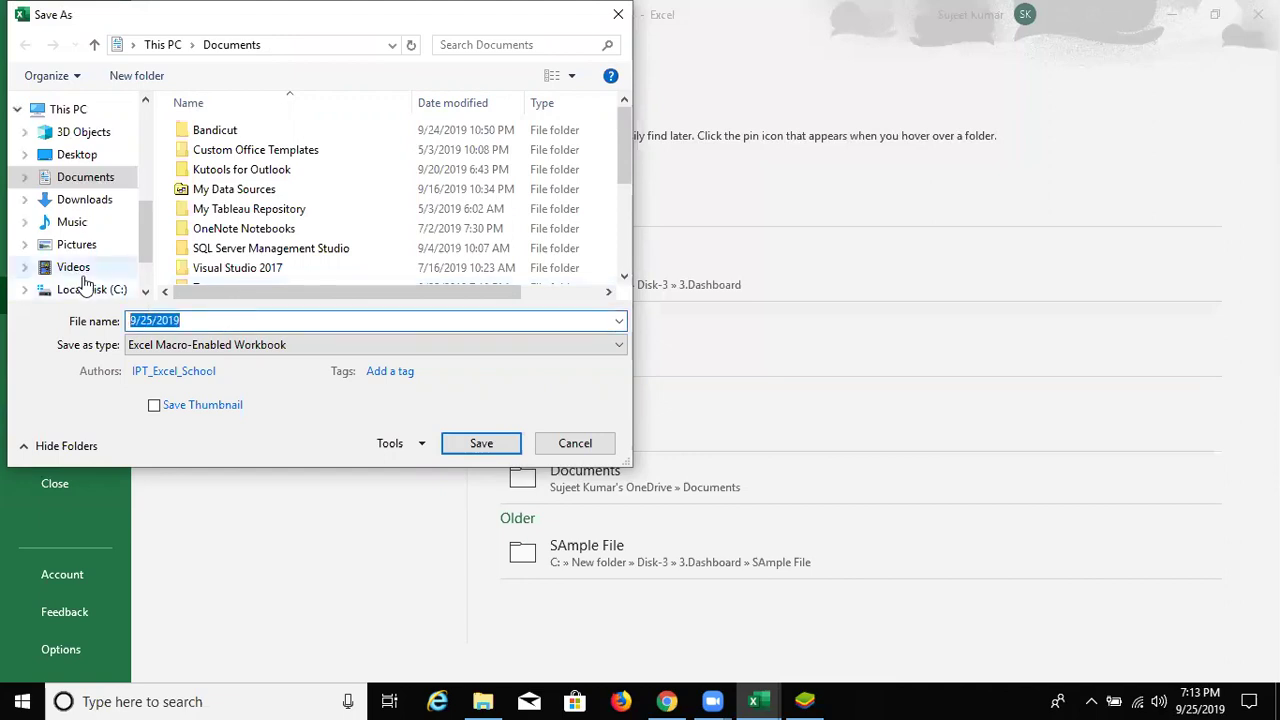
type("25-09-2019")
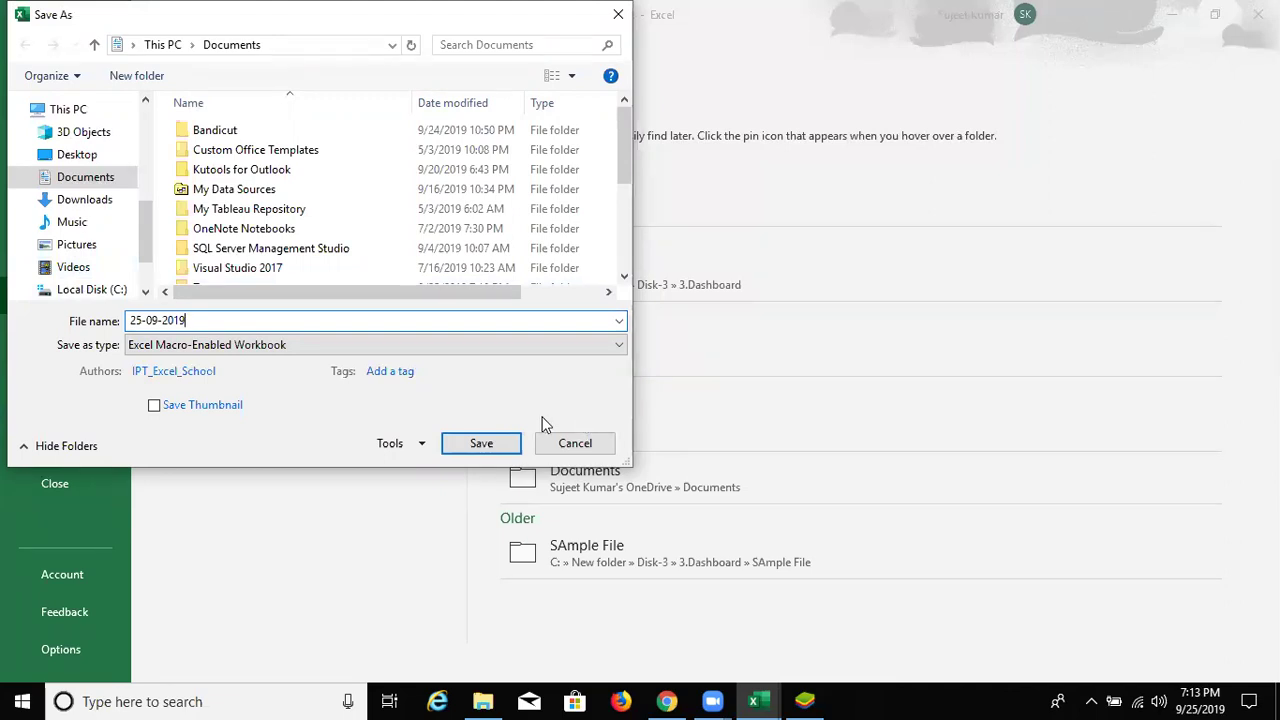
Set Save as type to Excel Binary Workbook after browsing the format list
left_click(551, 344)
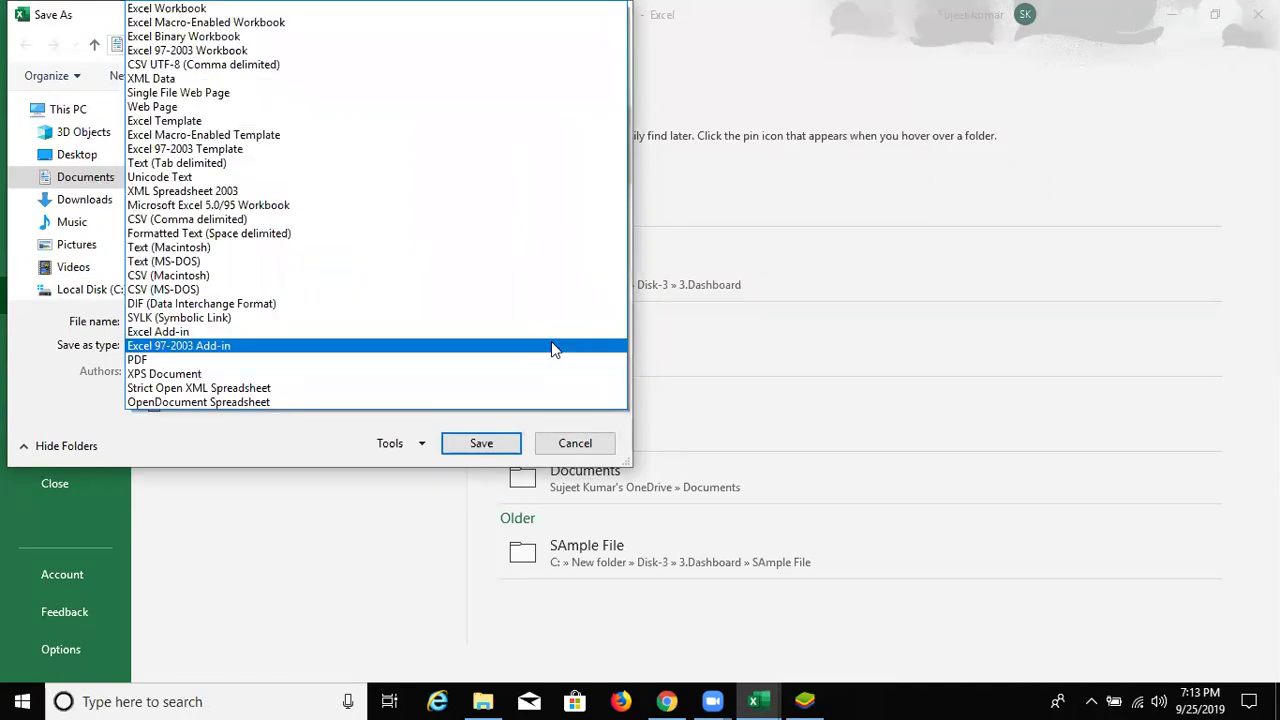
key("Escape")
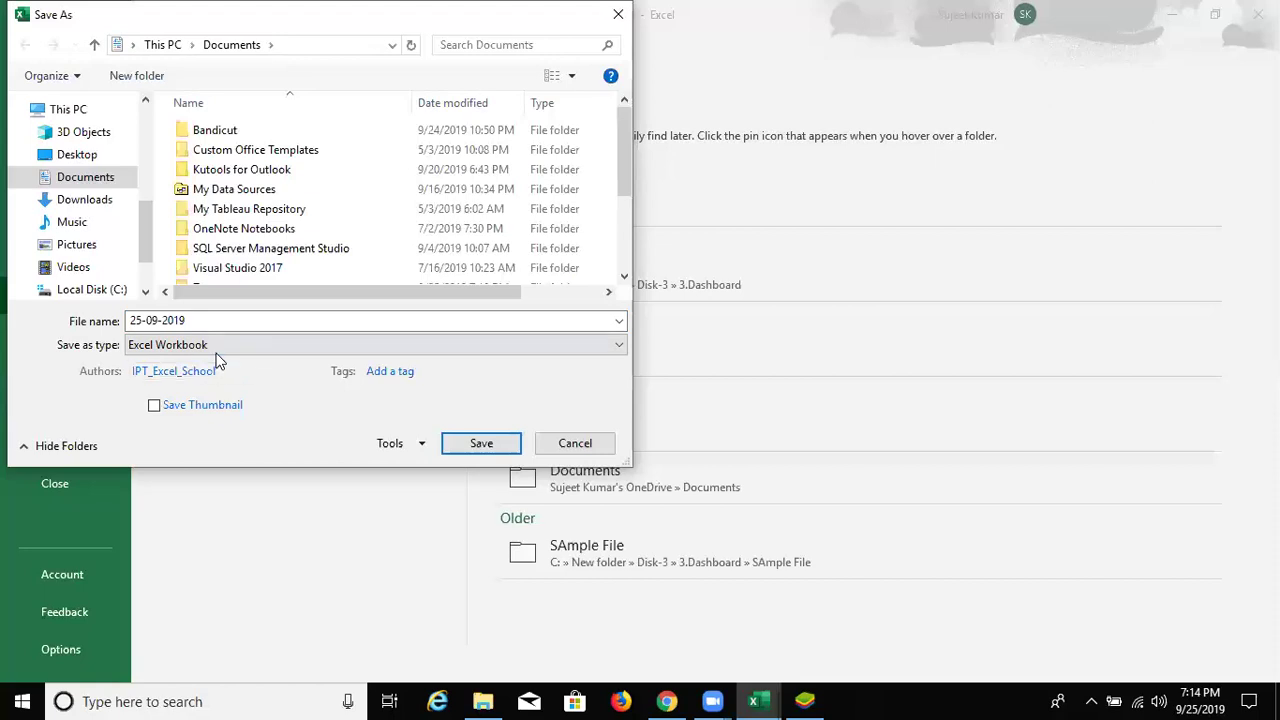
left_click(221, 346)
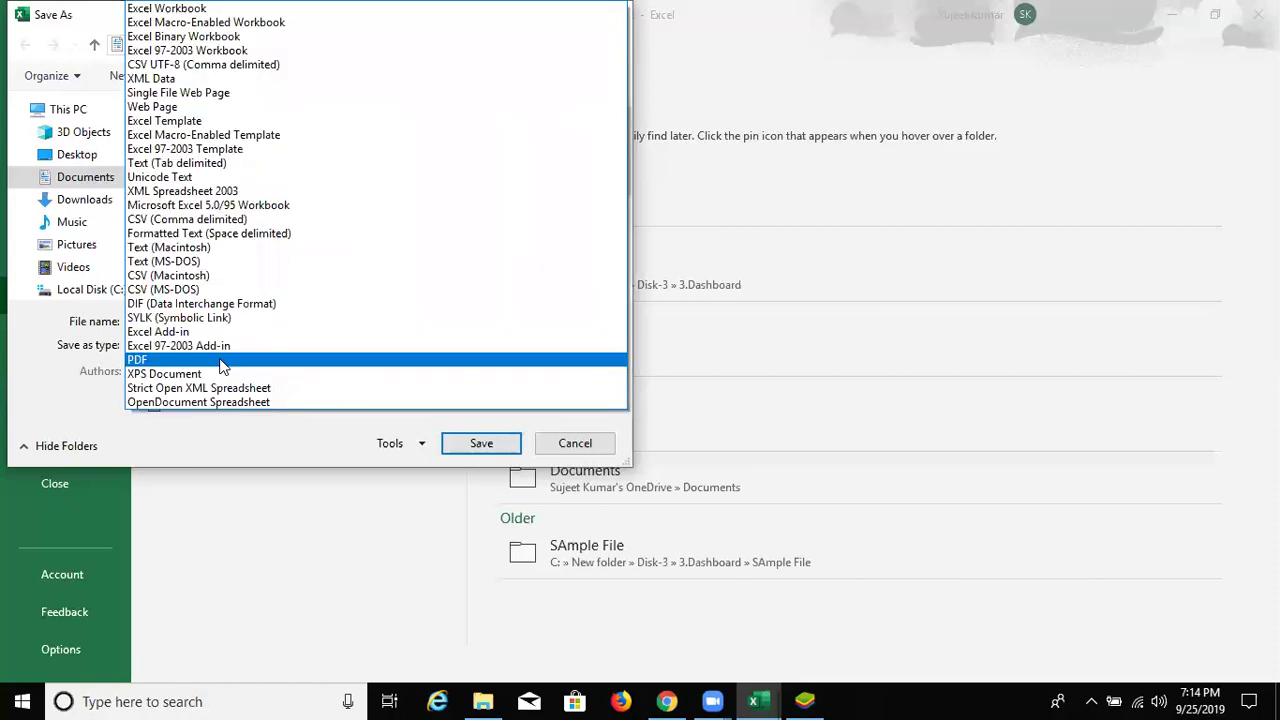
left_click(182, 23)
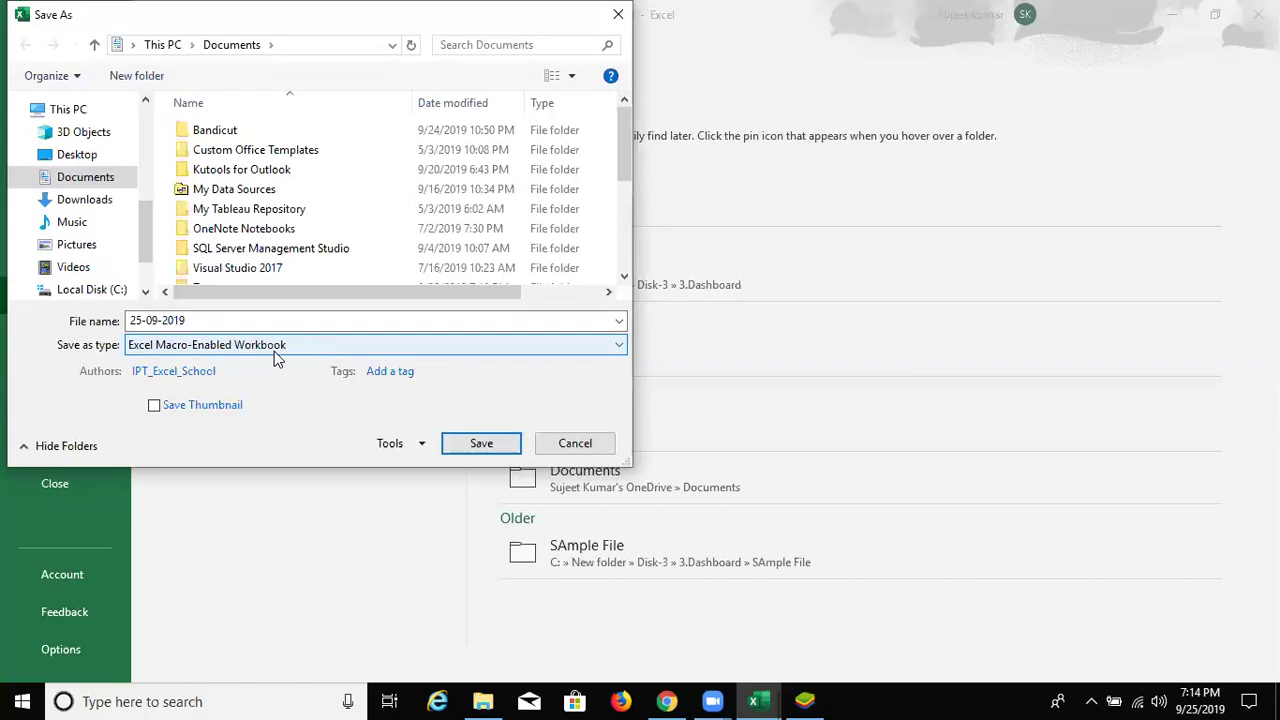
left_click(274, 351)
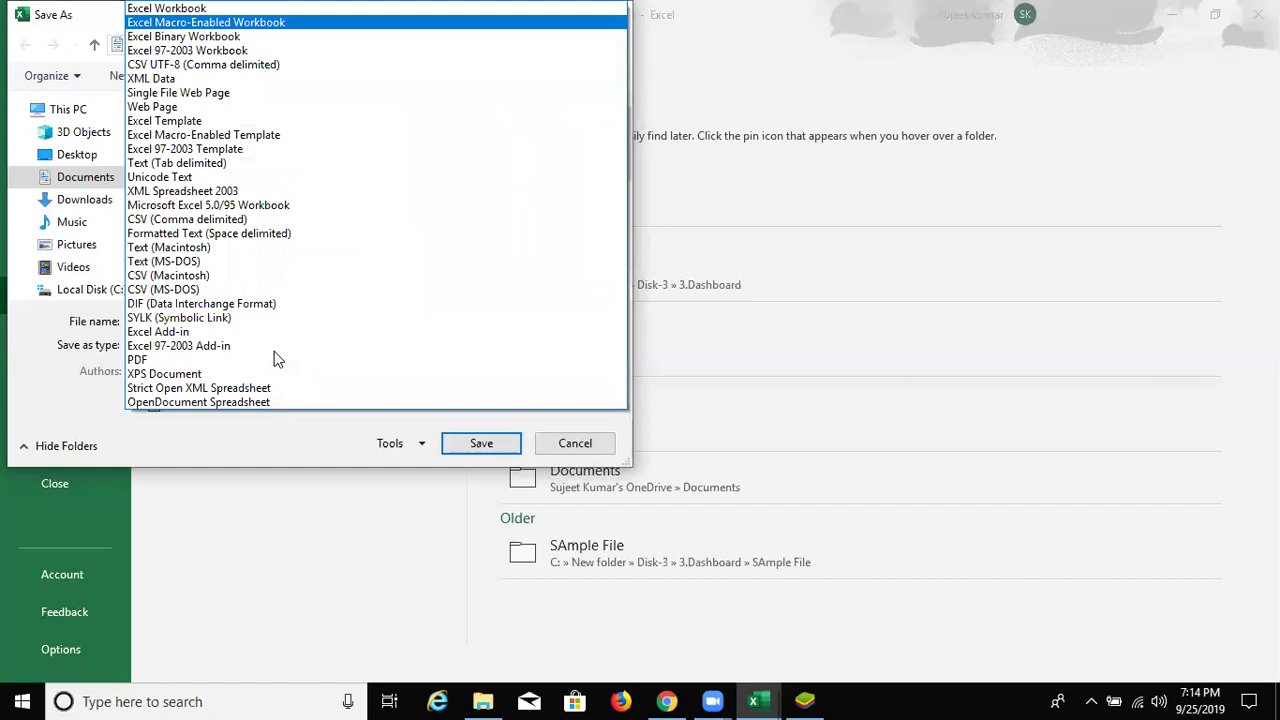
key("p")
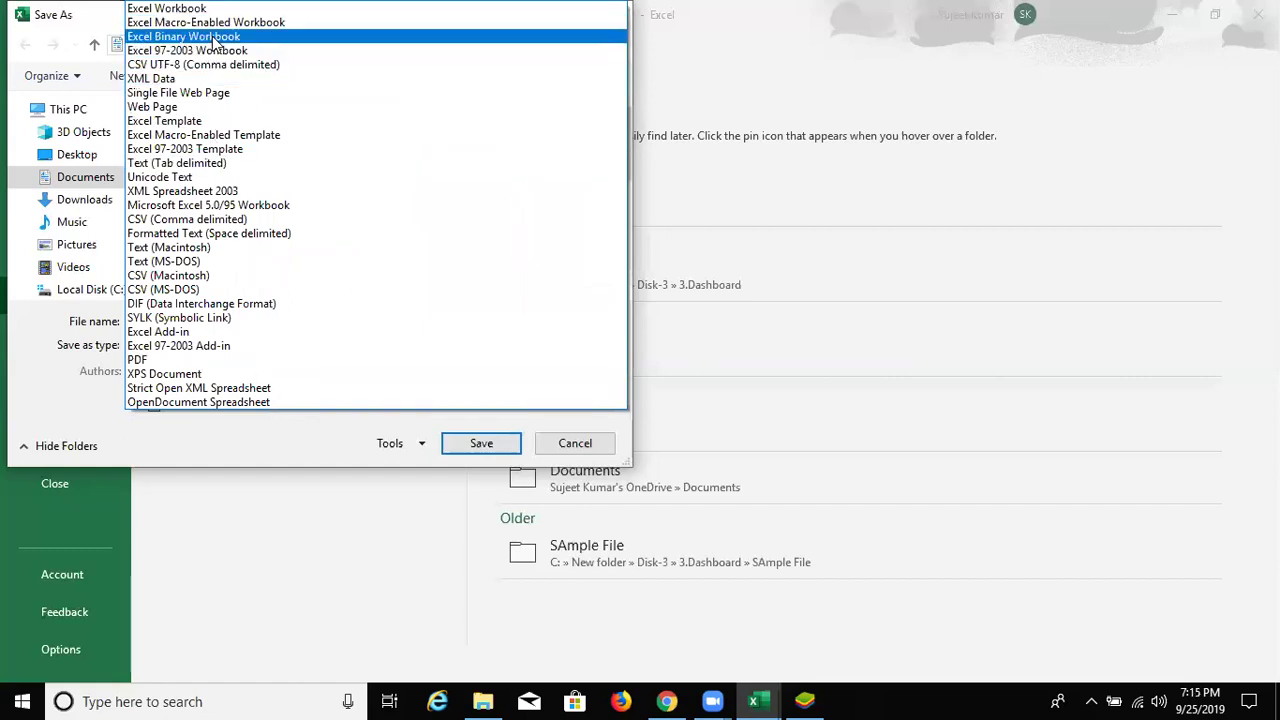
left_click(213, 38)
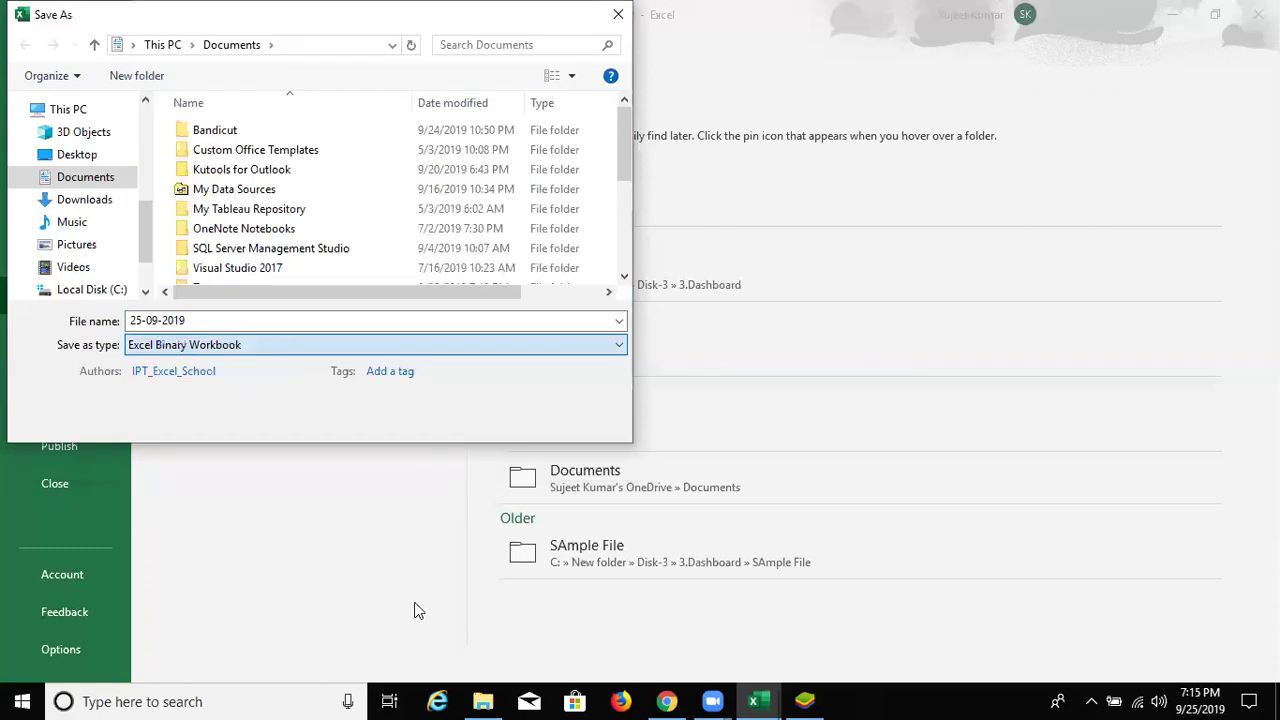
Expand the Save as type list of file formats for the 25-09-2019 workbook
left_click(265, 345)
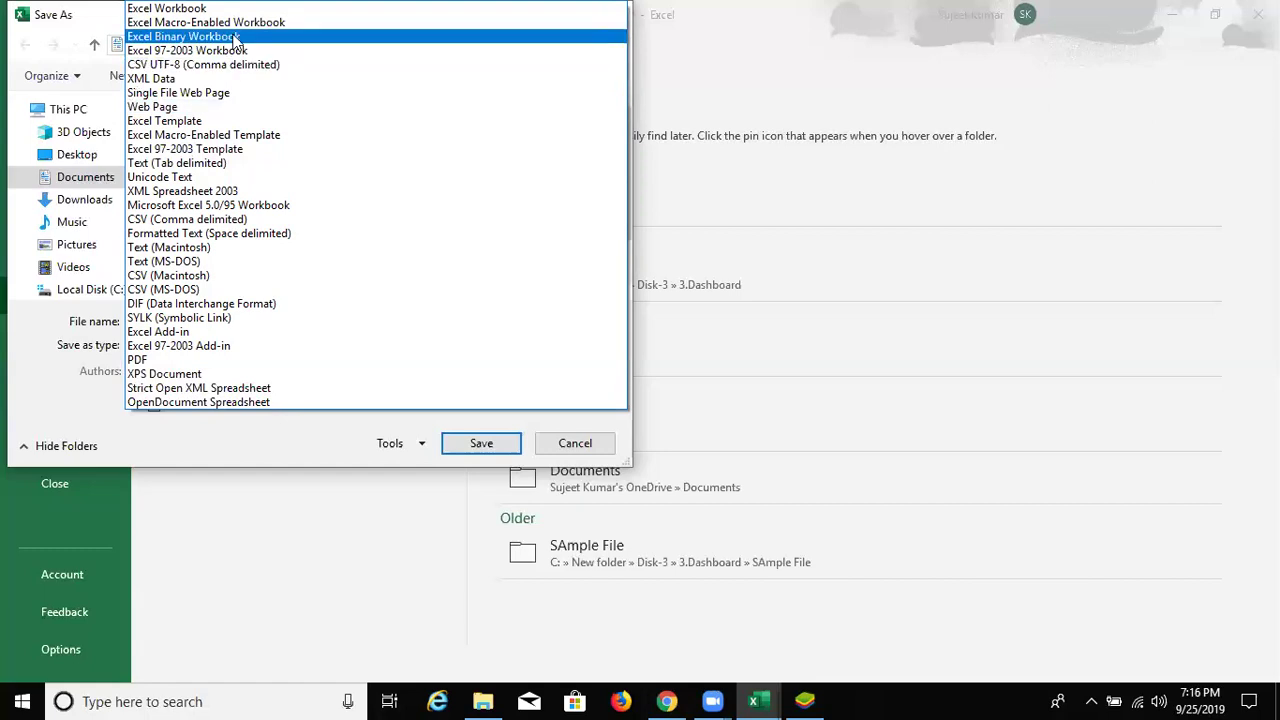
Keep Excel Binary Workbook as the save type and cancel the Save As dialog for Book2
left_click(235, 38)
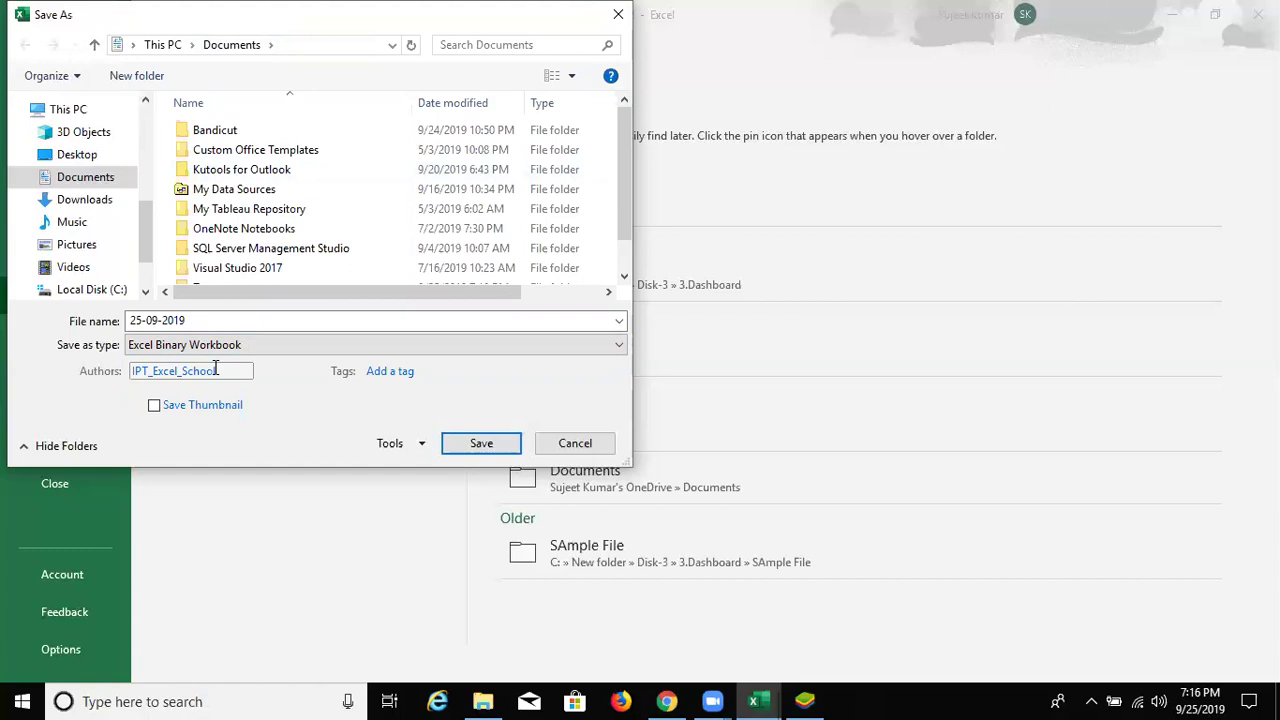
left_click(262, 346)
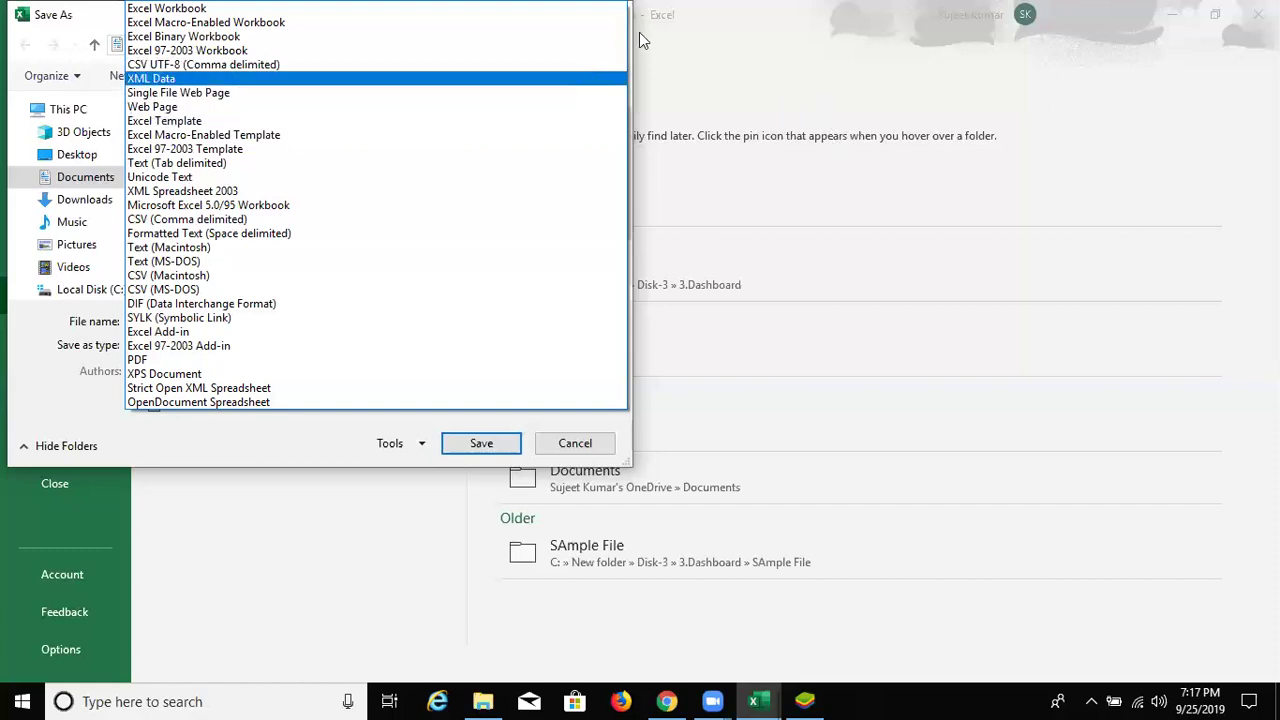
left_click(610, 36)
left_click(586, 450)
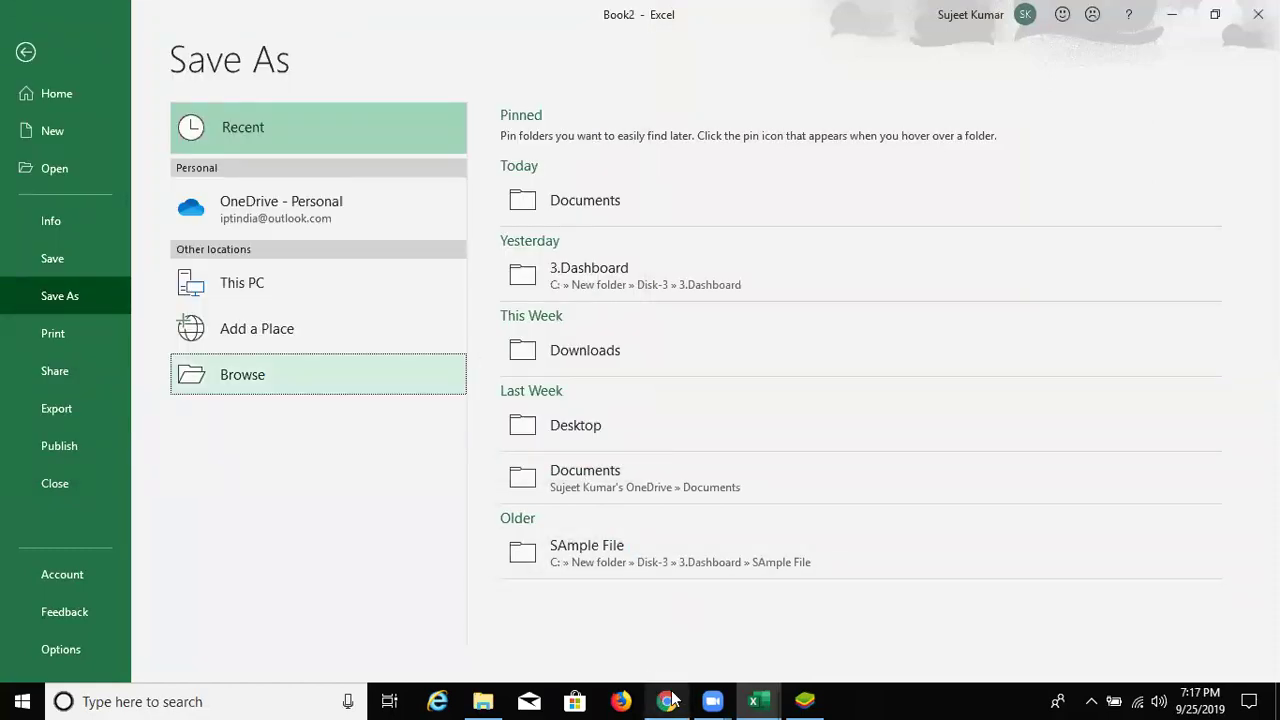
Leave Excel through Chrome and the desktop to reach BlueStacks' WhatsApp Business Forward to list
left_click(670, 700)
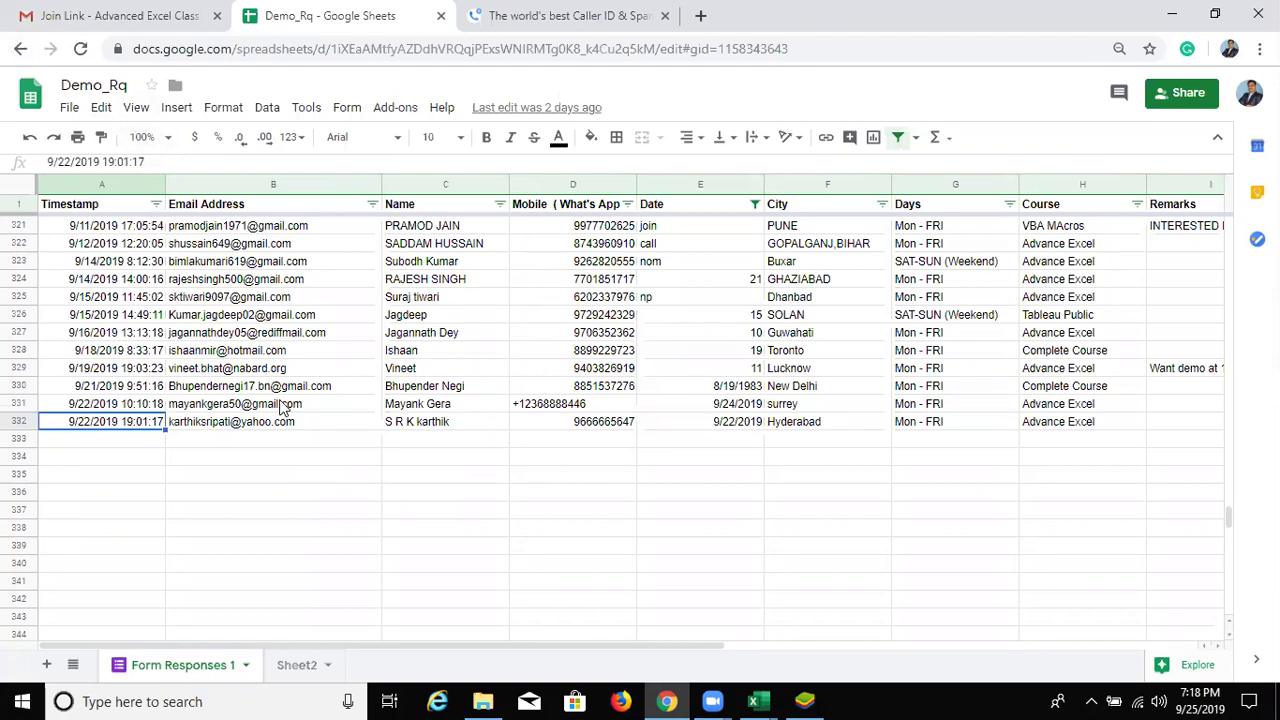
key("super+d")
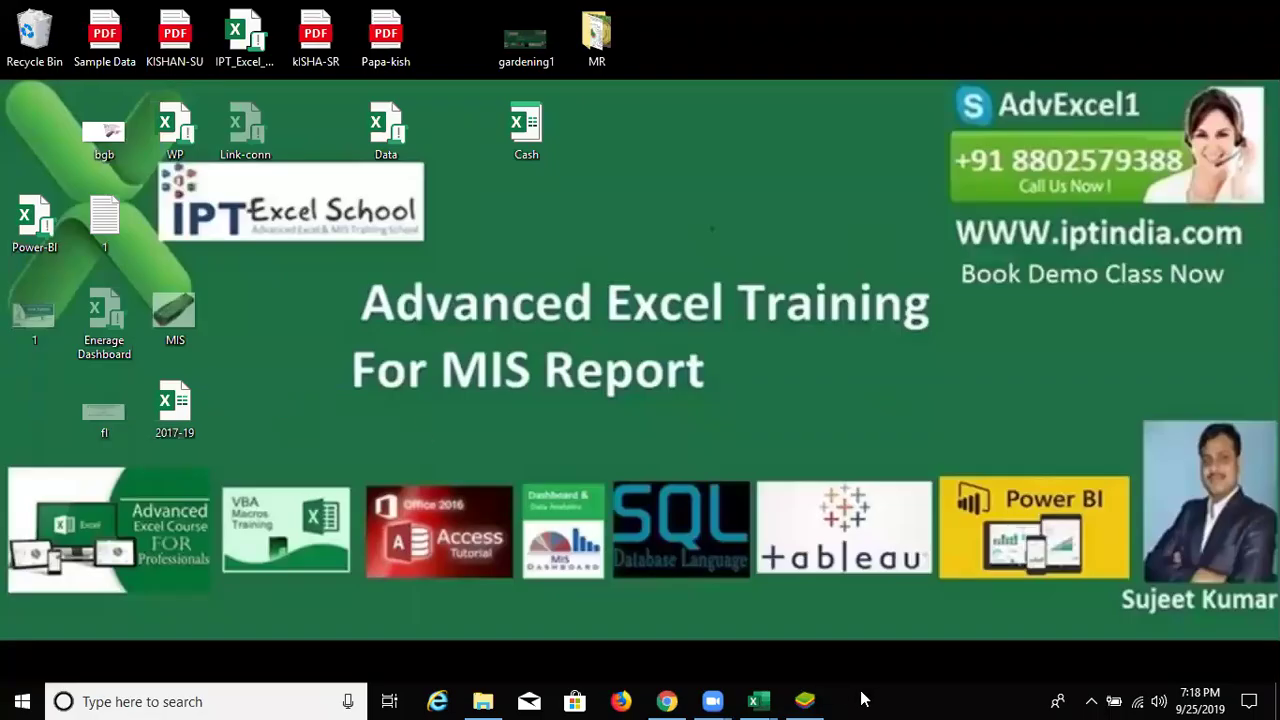
left_click(800, 698)
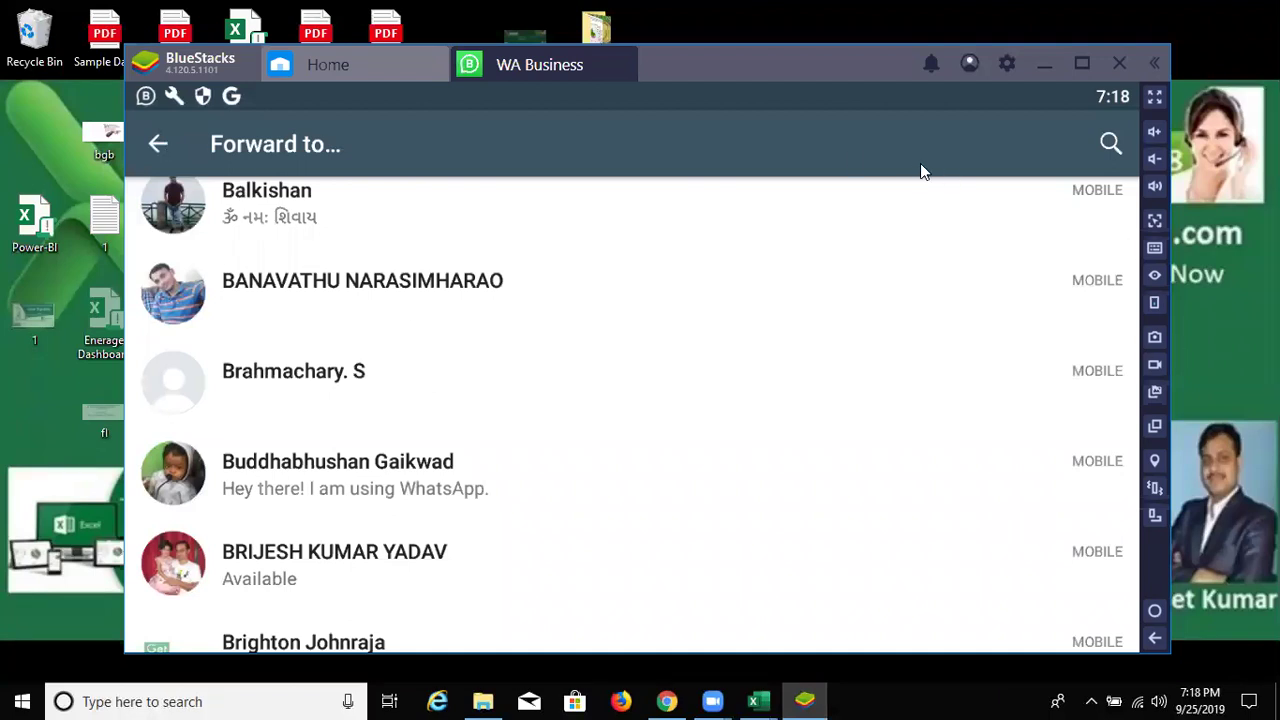
Cancel forwarding in WhatsApp Business and go from new chat's menu to Contacts and Add new contact
key("Escape")
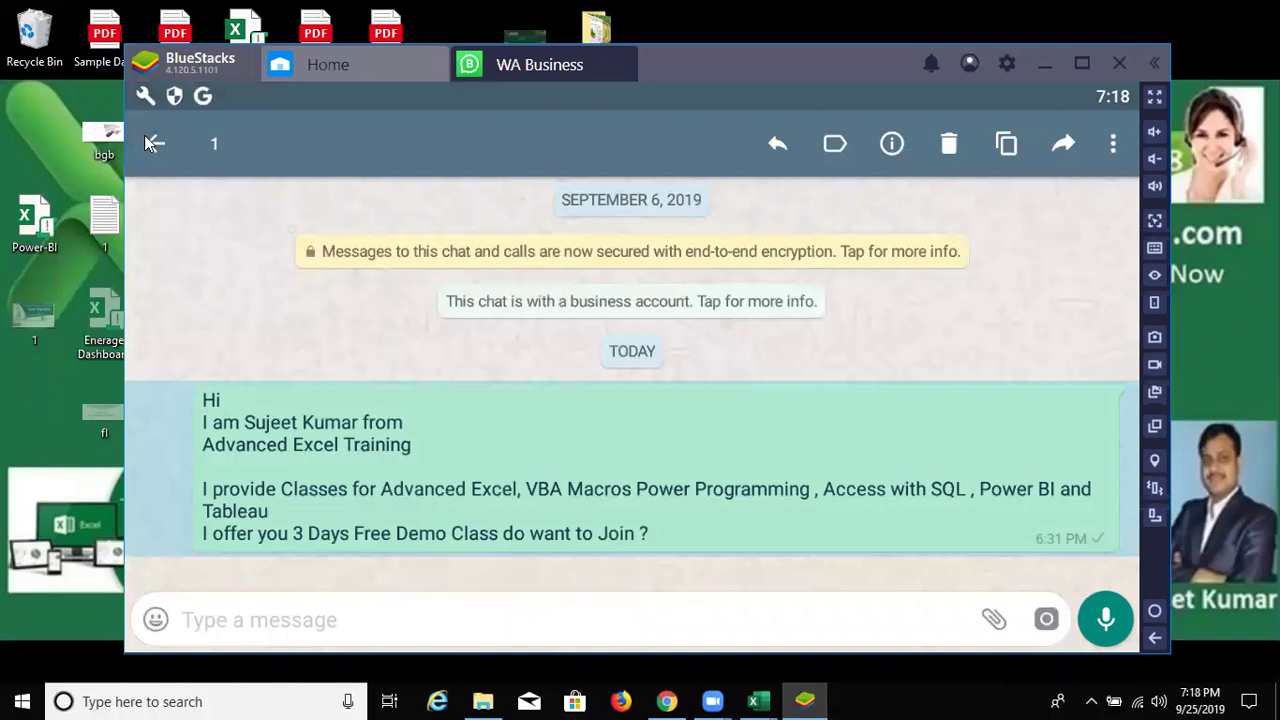
left_click(145, 138)
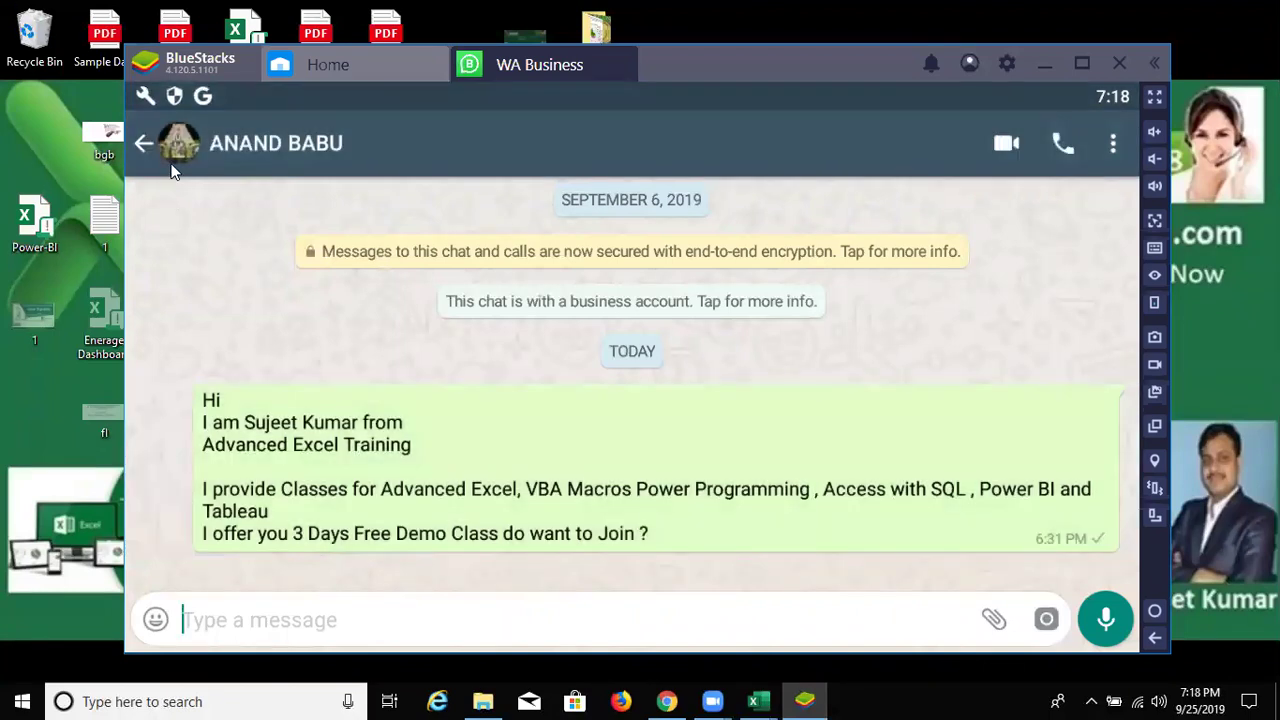
left_click(145, 143)
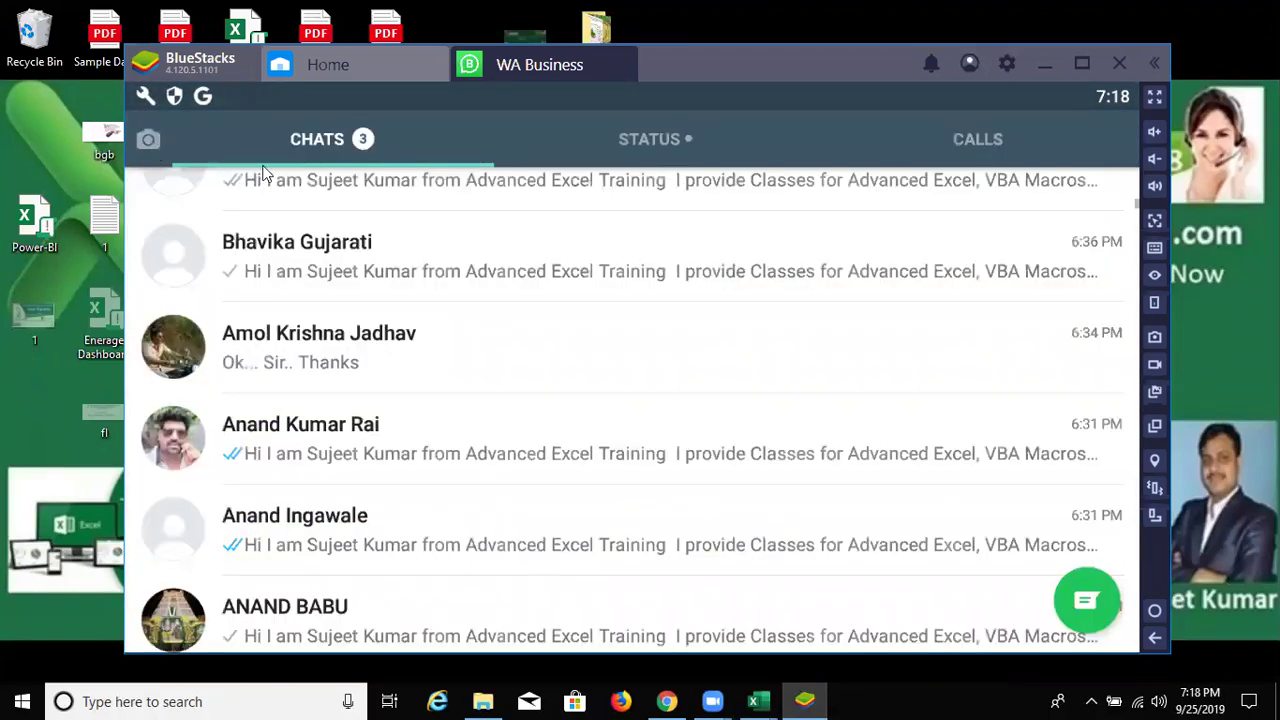
left_click(1087, 600)
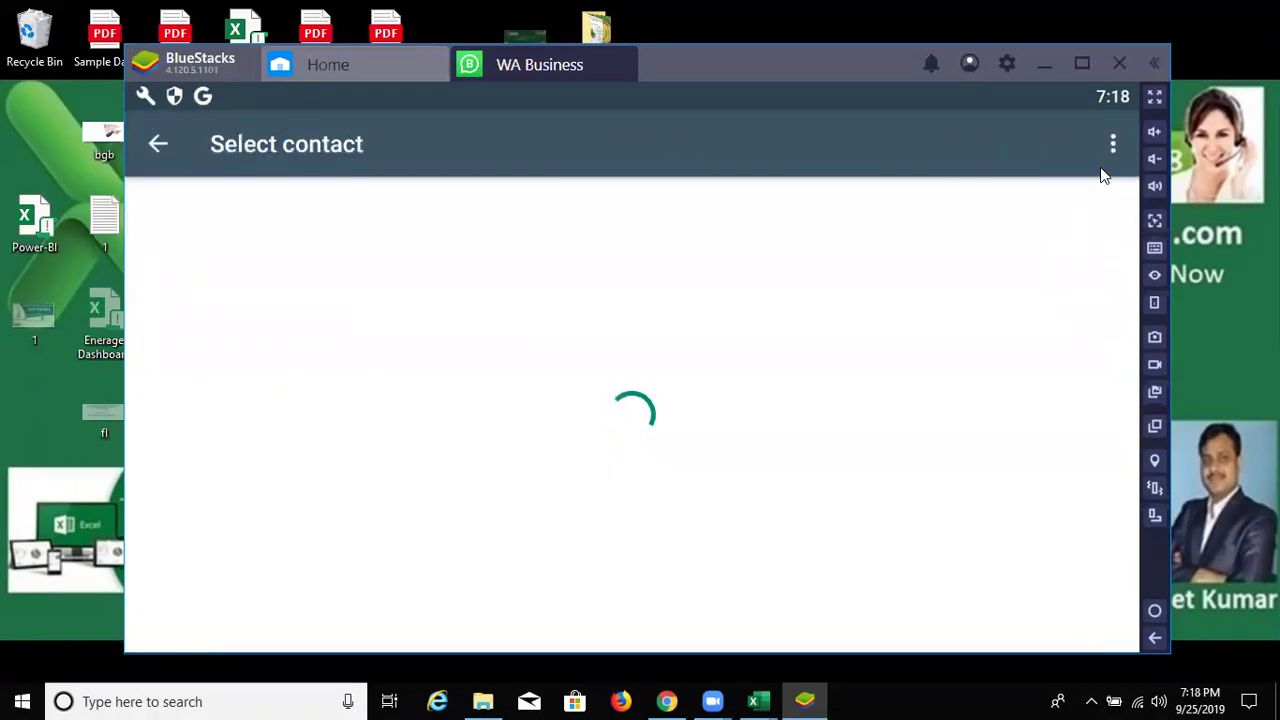
left_click(1111, 145)
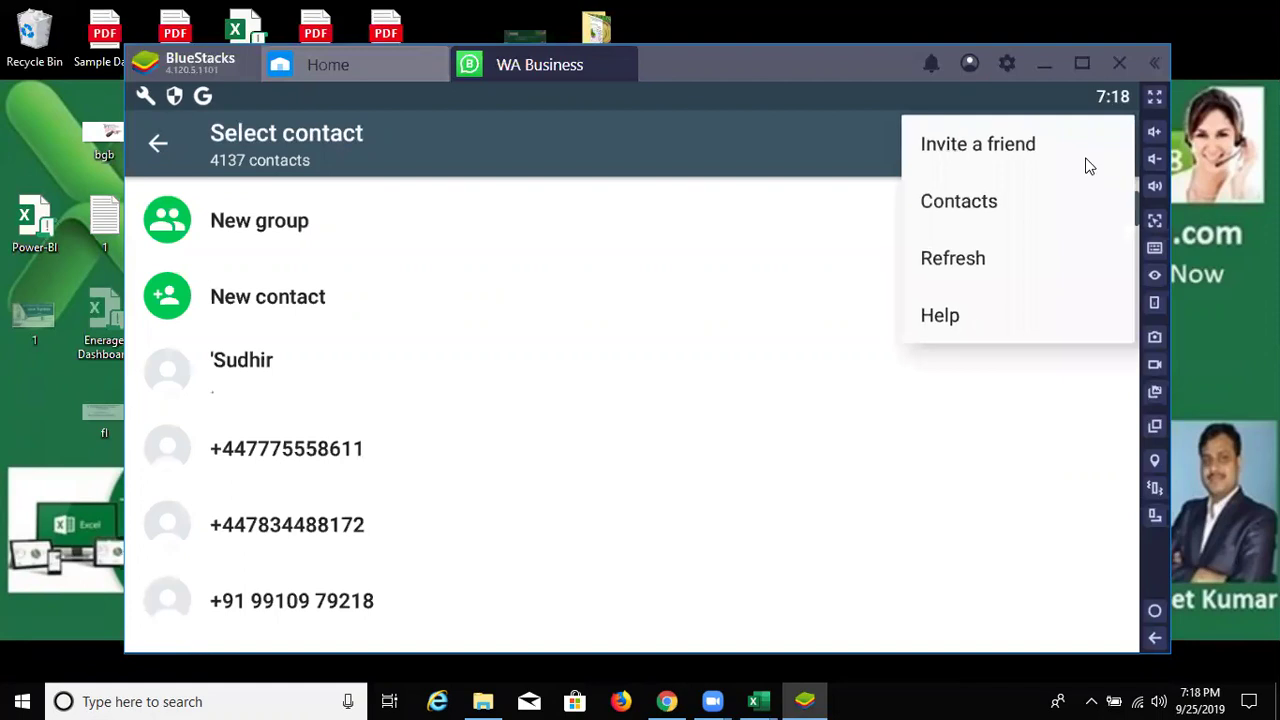
left_click(958, 205)
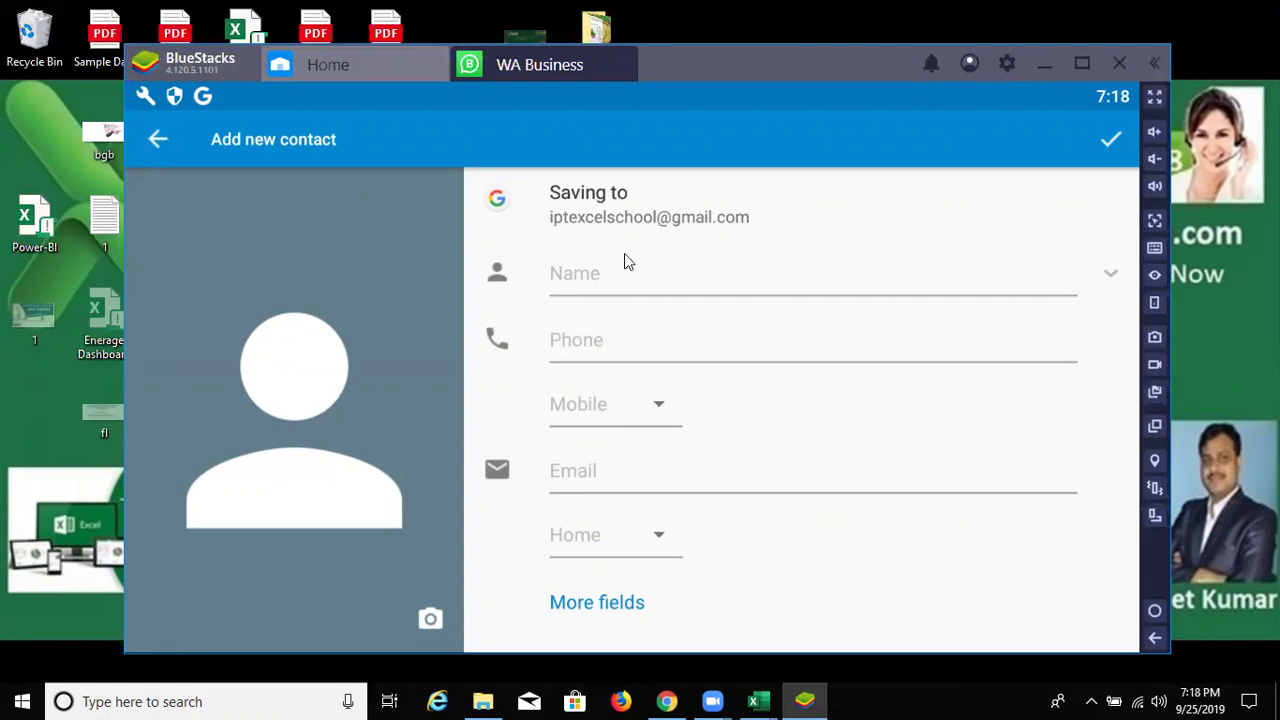
Discard the Add new contact form, minimise BlueStacks, and bring Excel's Book1 workbook forward
left_click(171, 148)
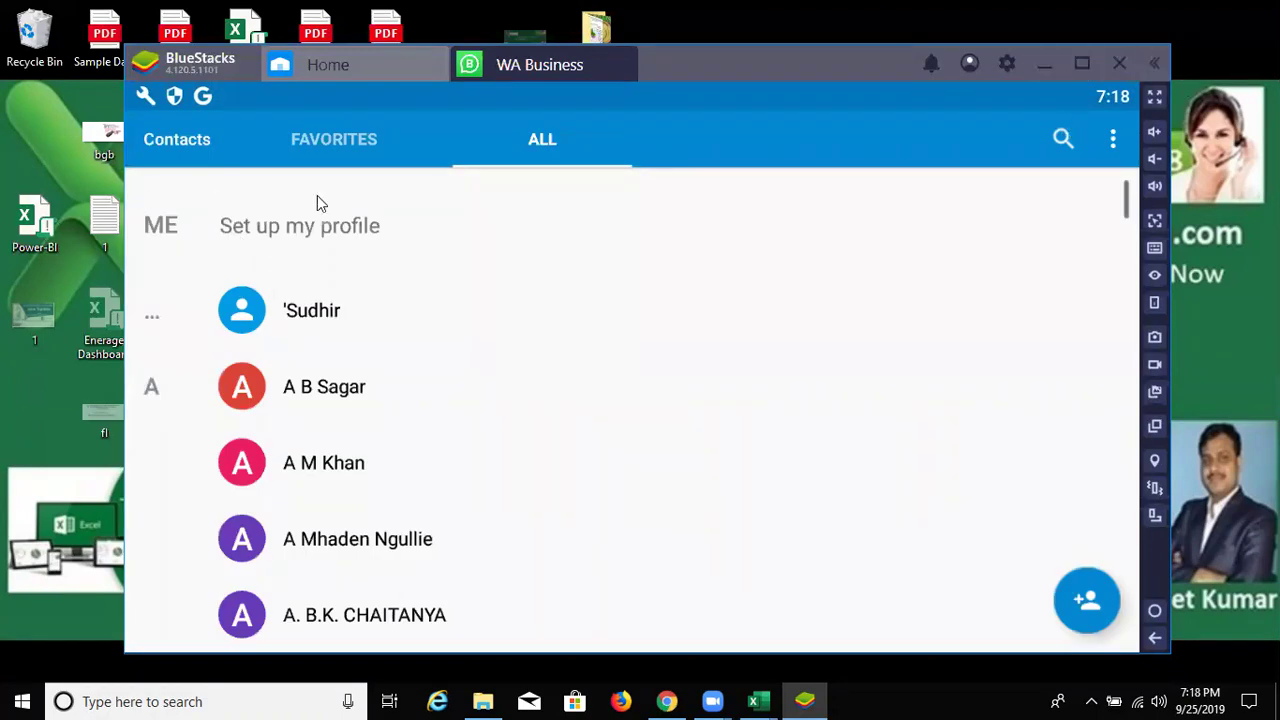
left_click(1042, 71)
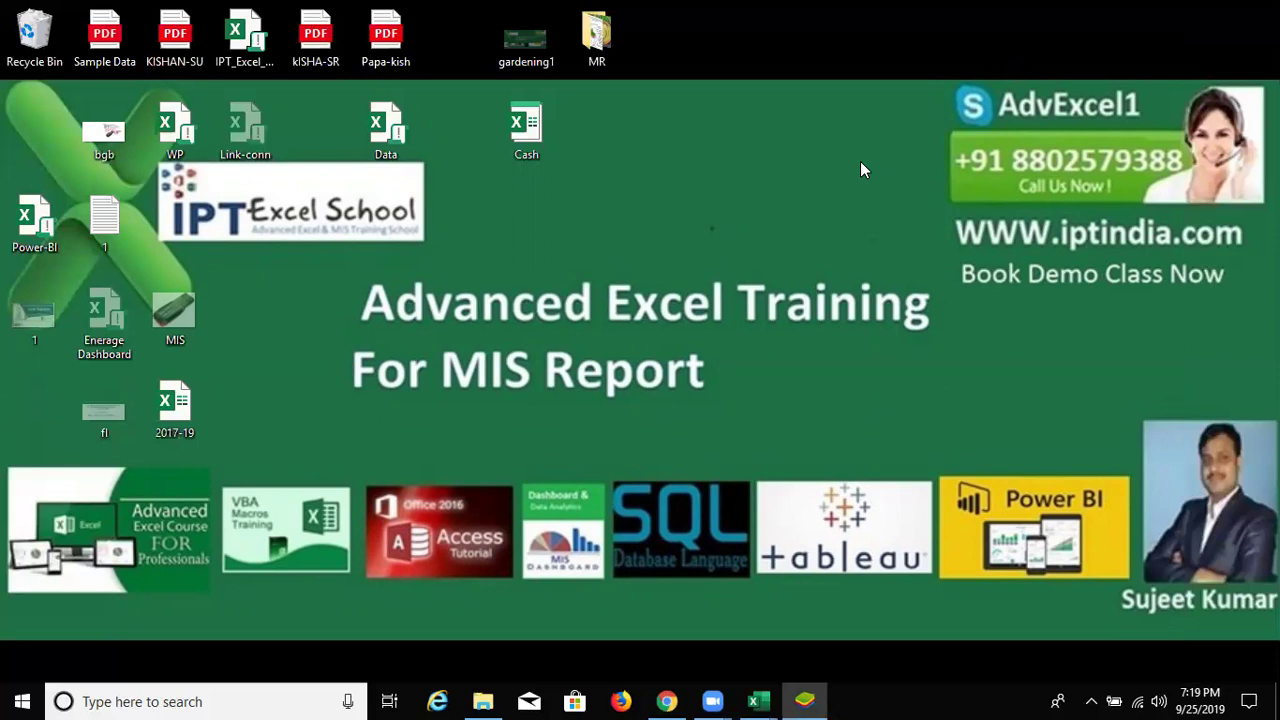
mouse_move(757, 701)
left_click(584, 590)
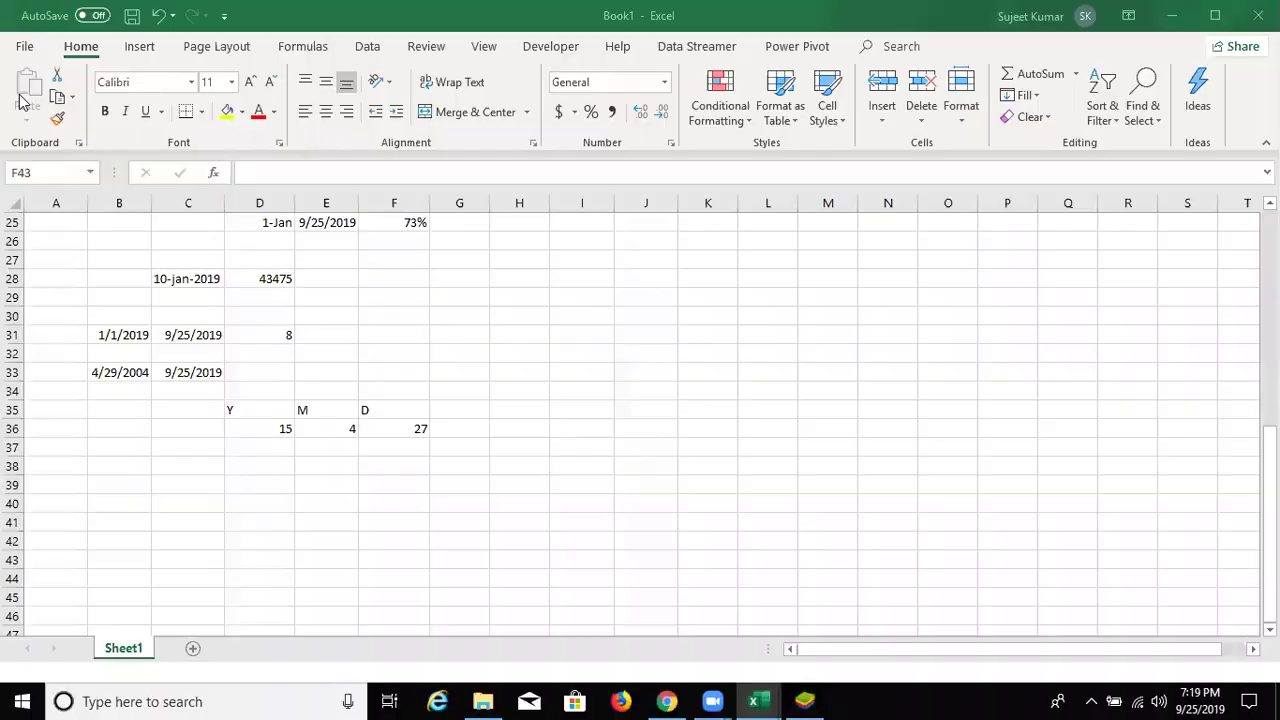
Browse the backstage Save As and Print pages, then return to the sheet and dismiss the sharing panel
left_click(27, 50)
left_click(73, 300)
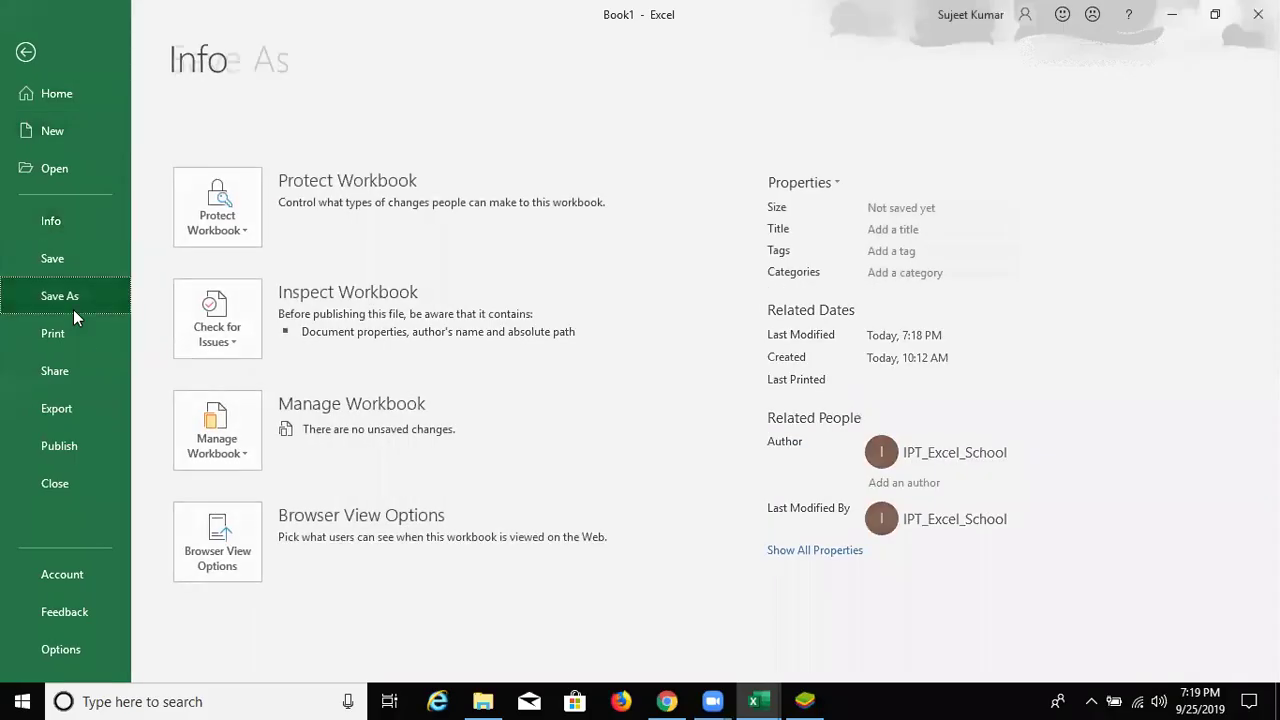
left_click(59, 338)
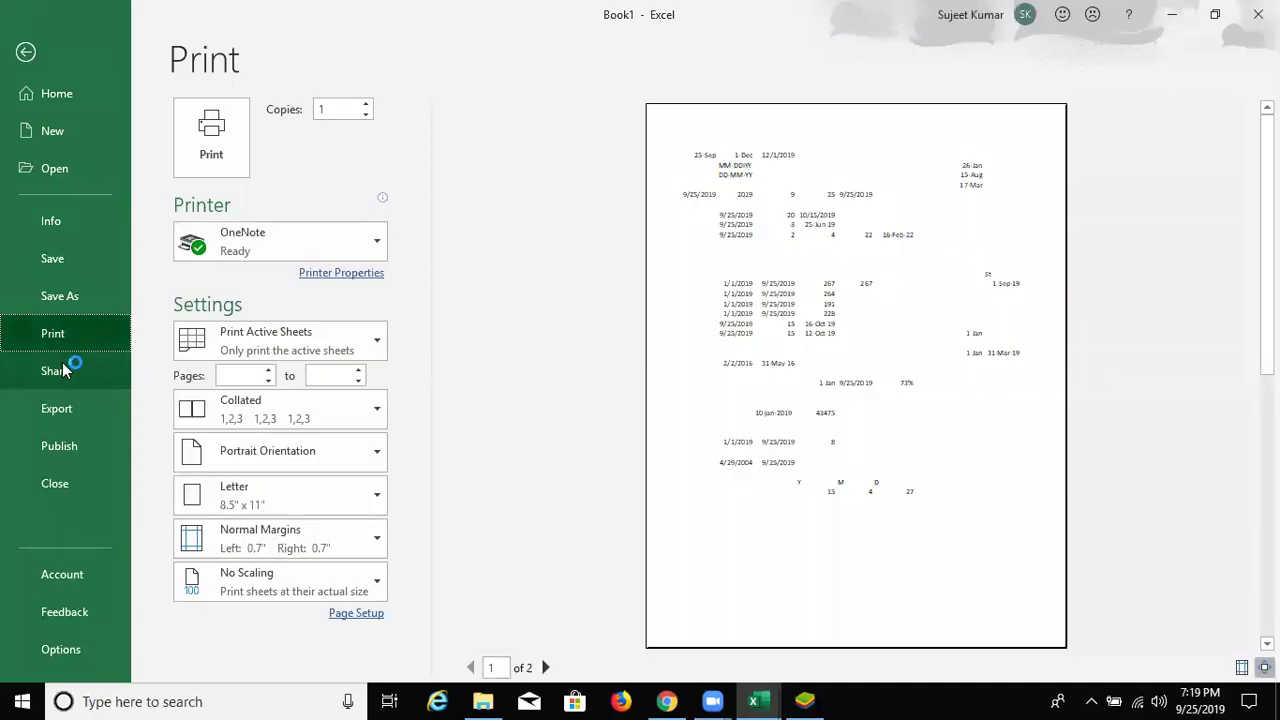
key("Escape")
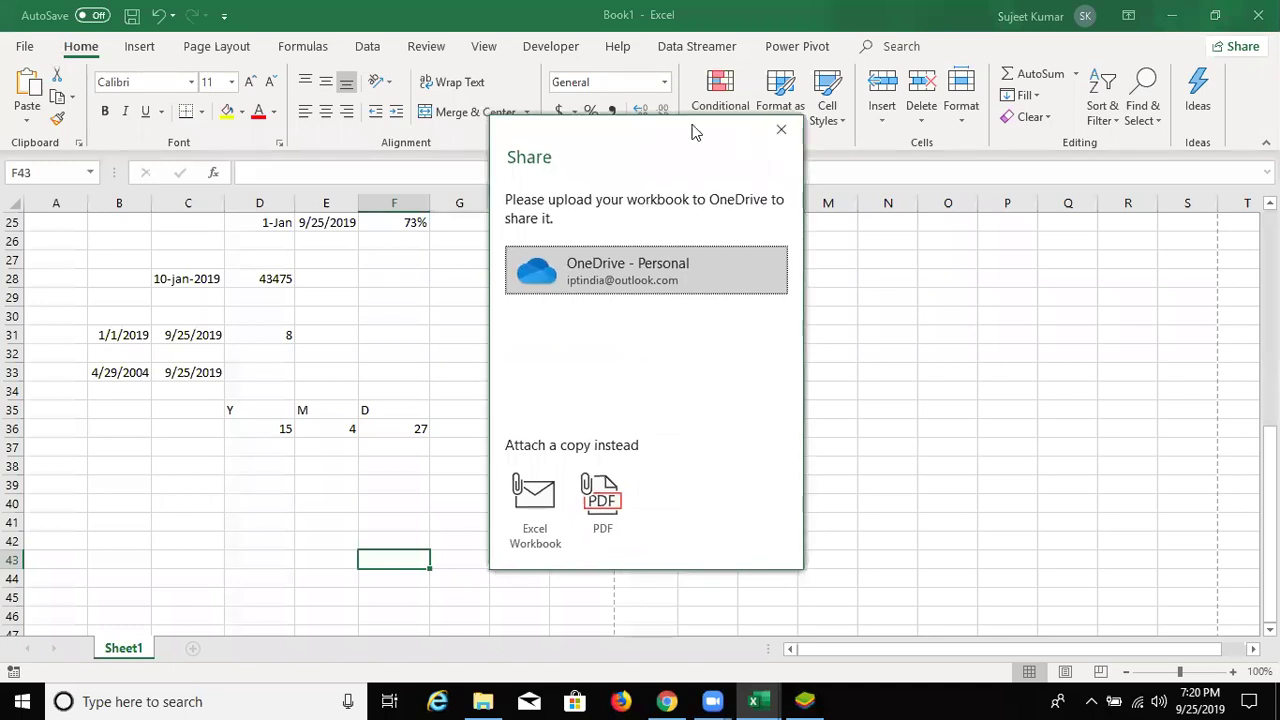
left_click(774, 129)
Review the Info and Publish to Power BI pages, ending on the Office Account page
left_click(24, 52)
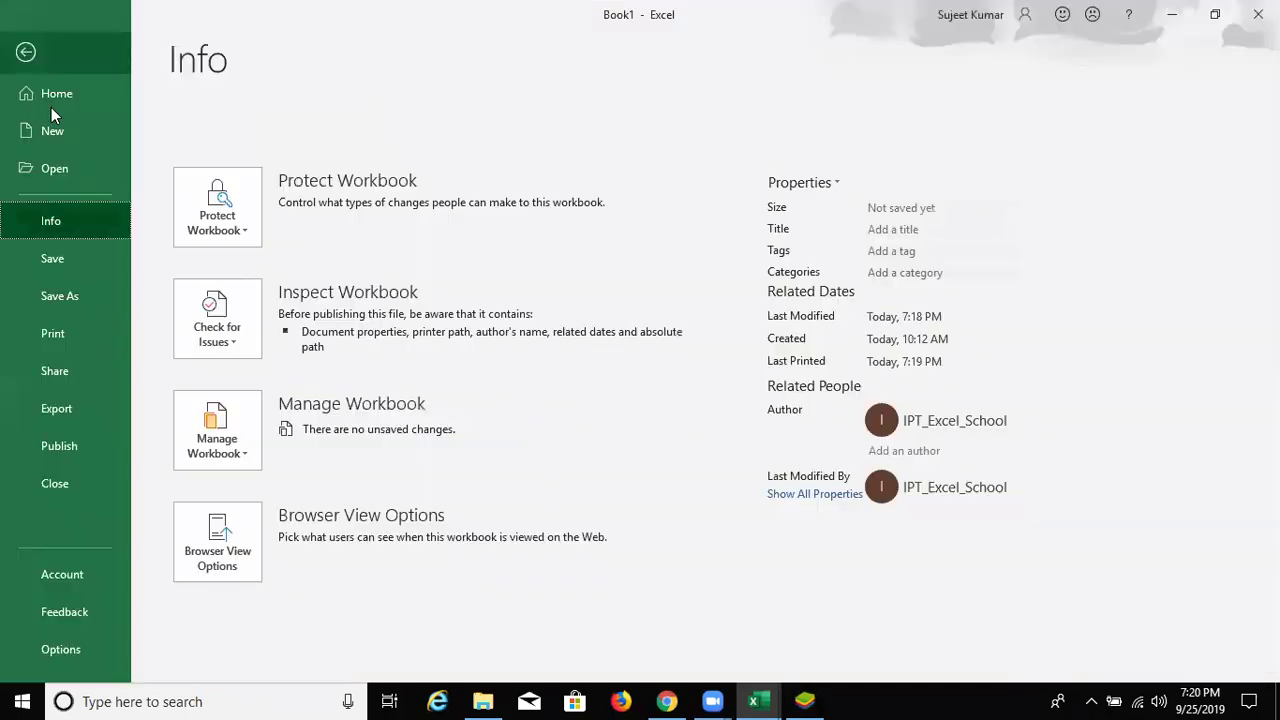
left_click(66, 442)
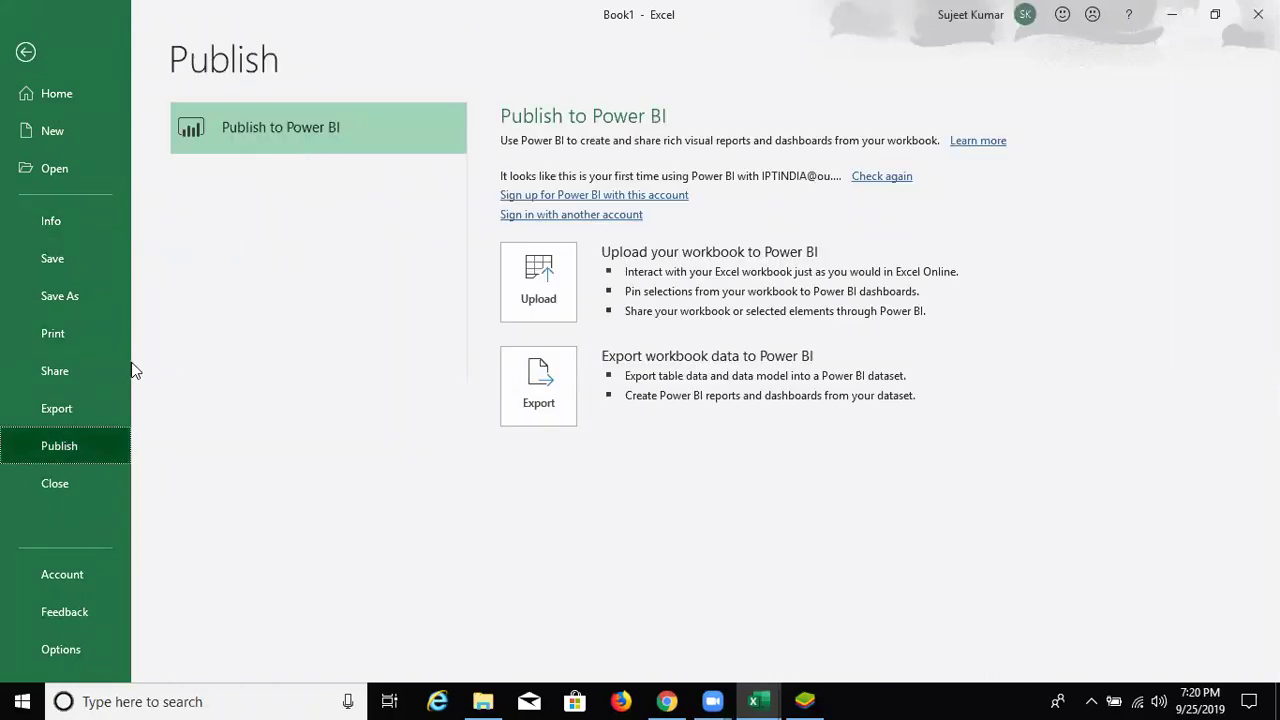
left_click(57, 589)
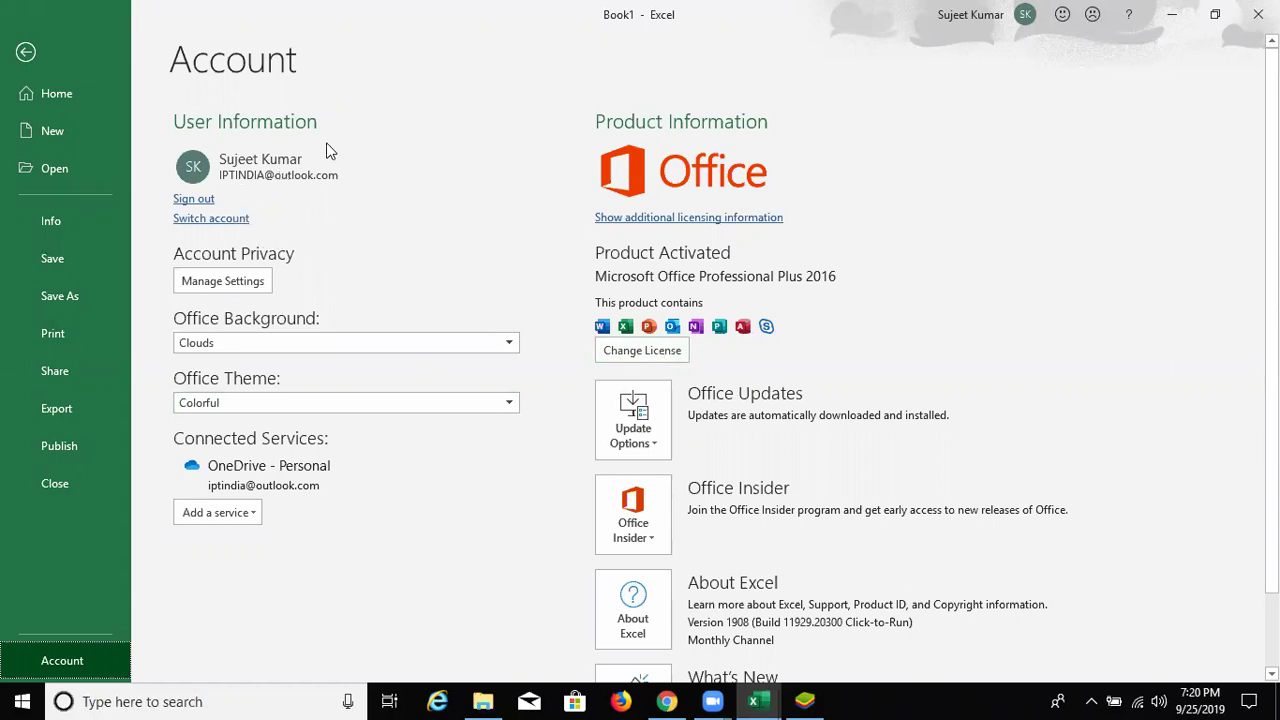
left_click(664, 352)
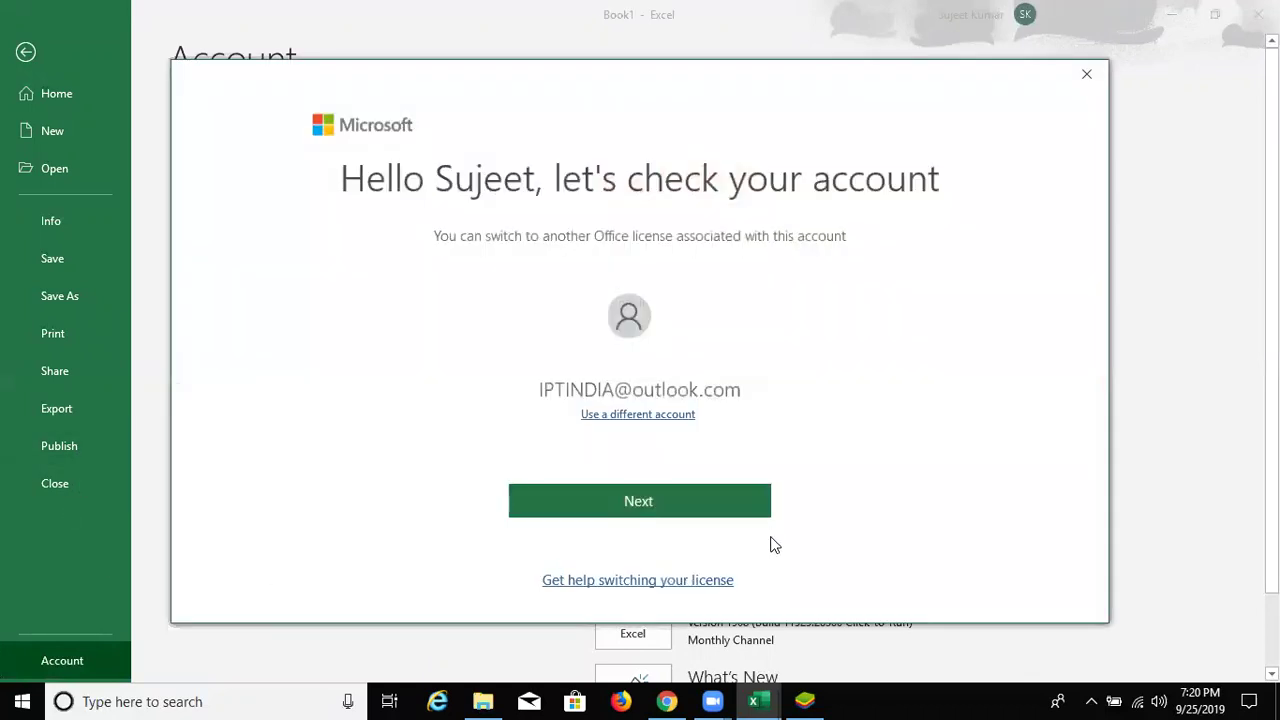
left_click(1094, 90)
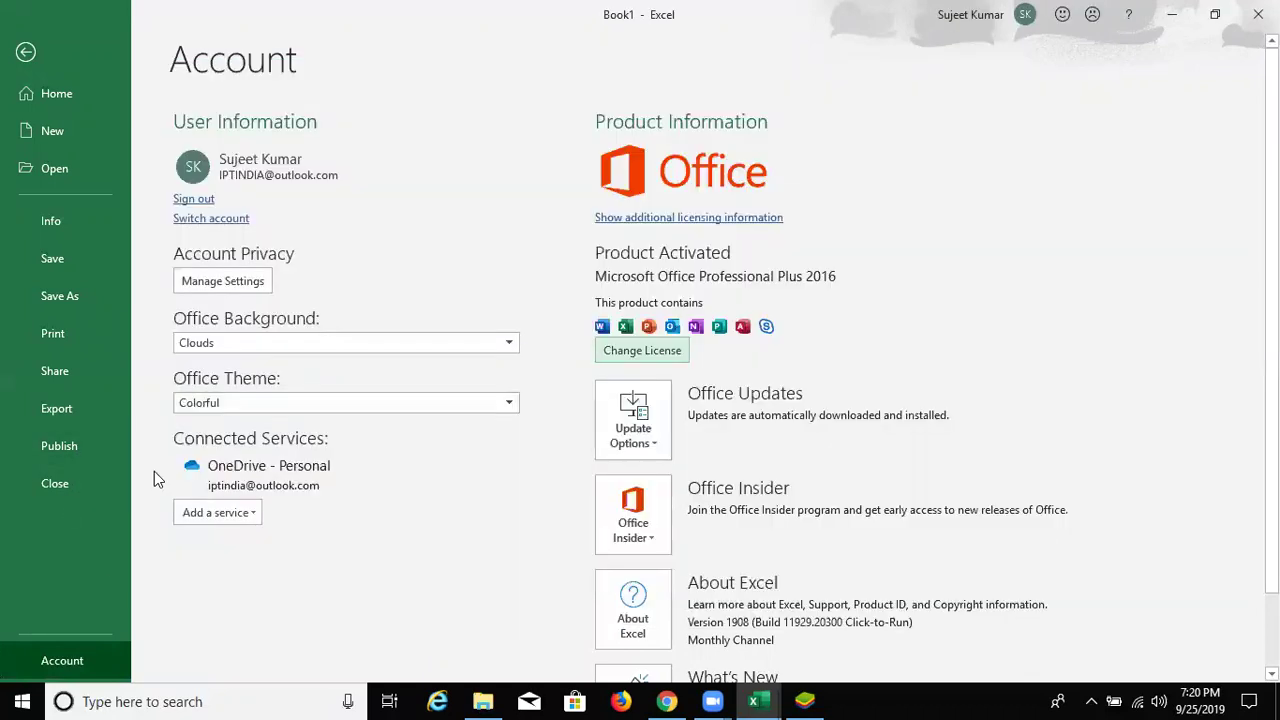
scroll(64, 560, "down", 2)
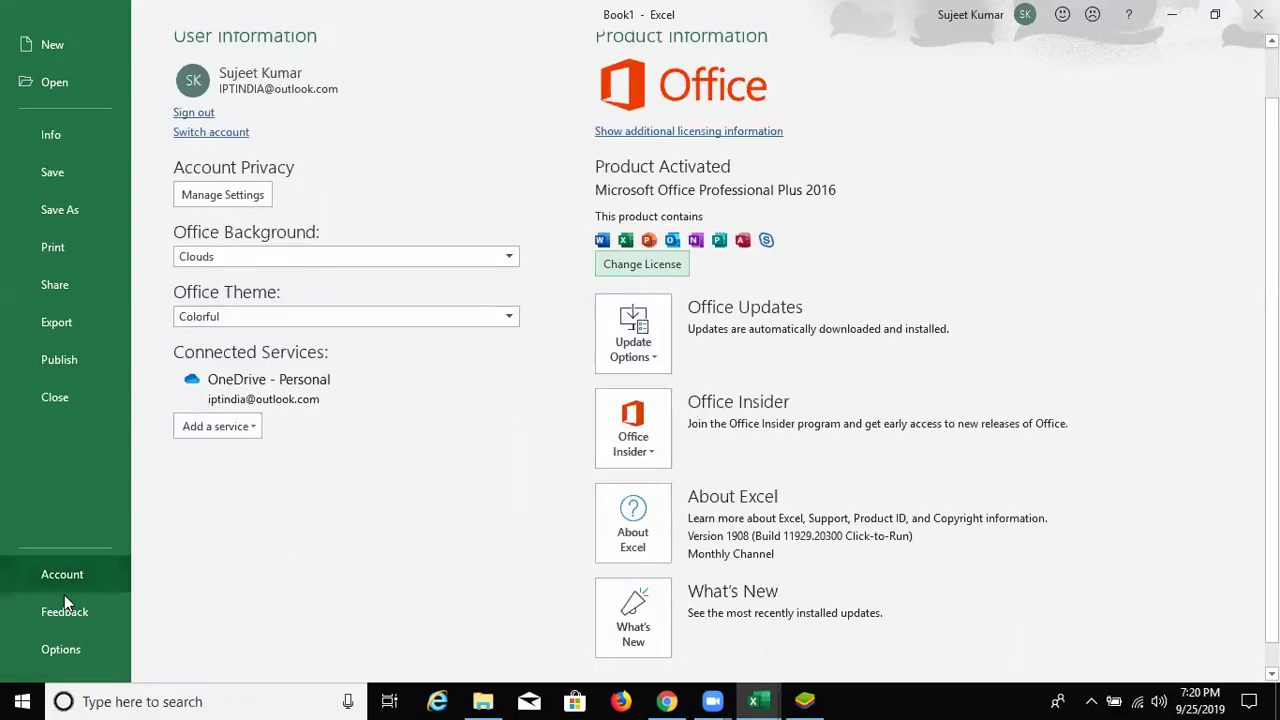
Review the General page of Excel Options, leaving the ScreenTip style unchanged
left_click(68, 653)
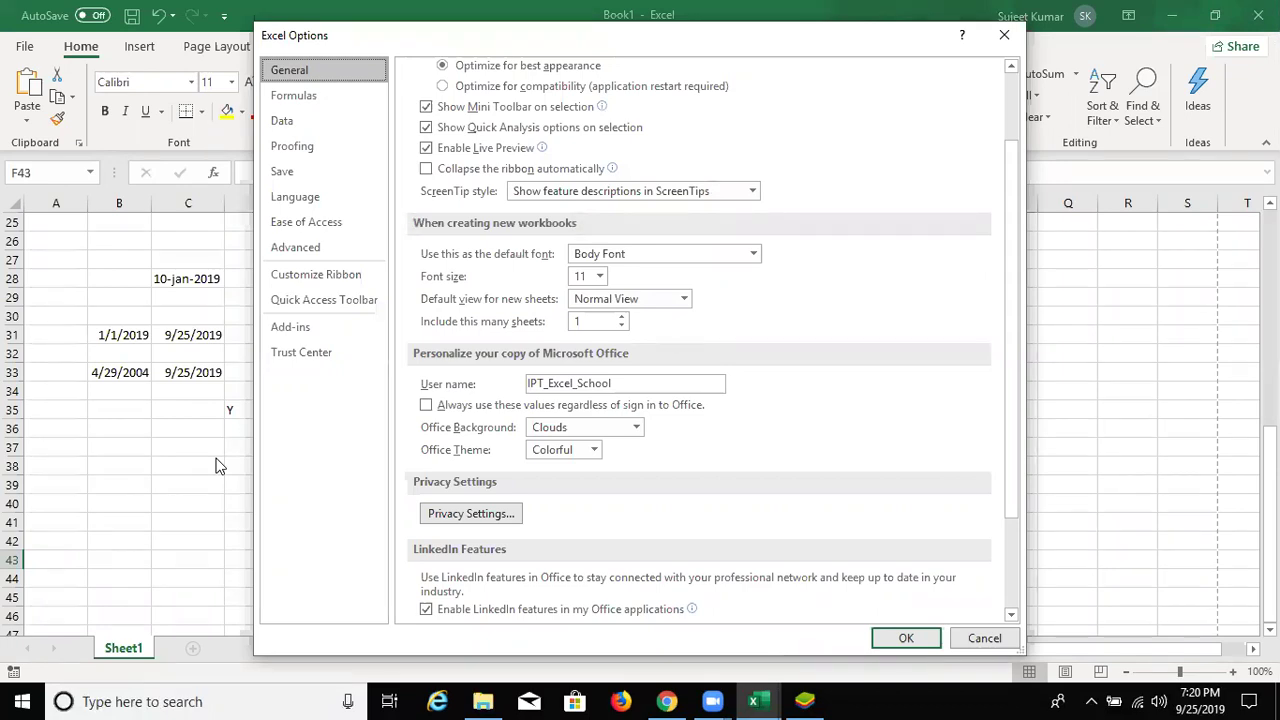
left_click(1015, 95)
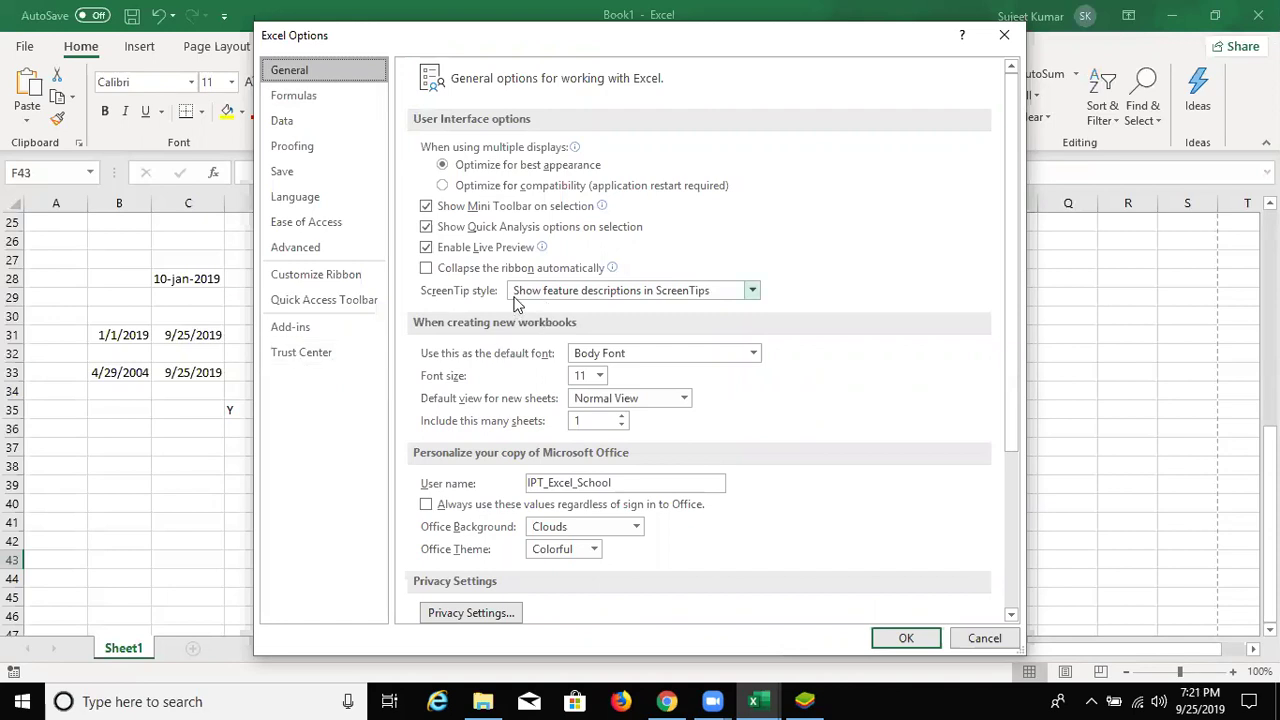
left_click(593, 290)
left_click(752, 290)
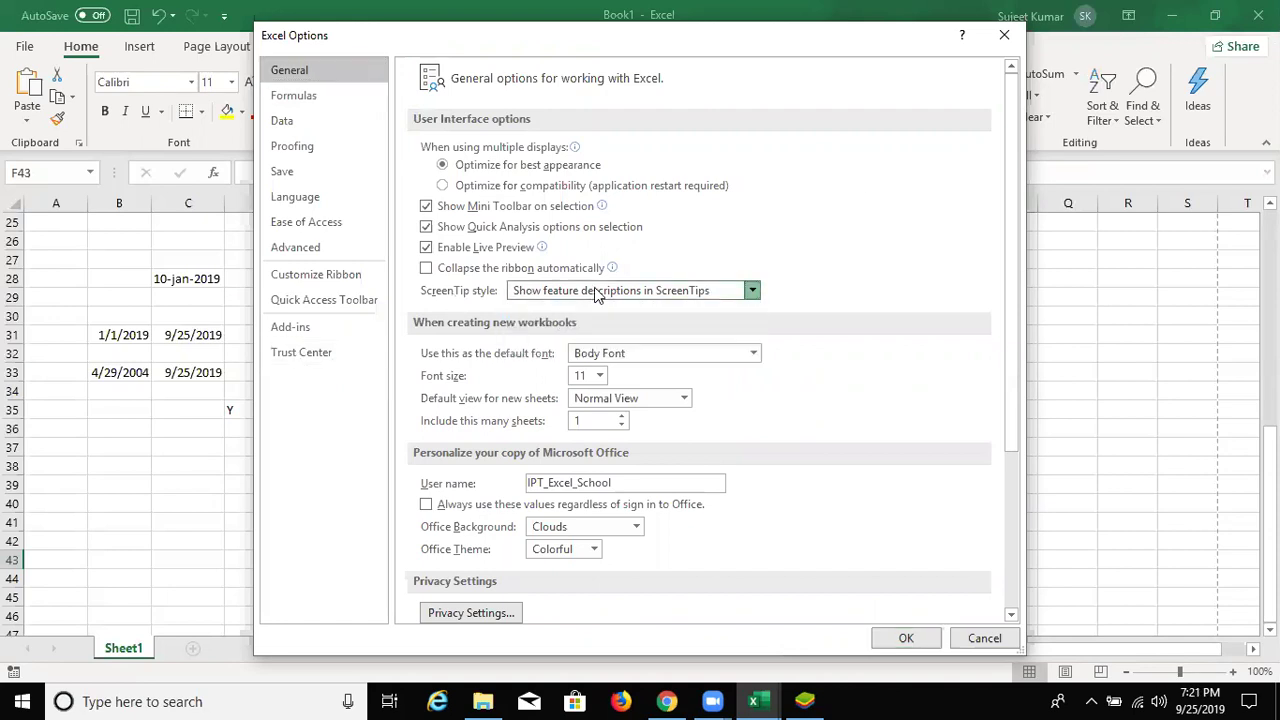
Close Excel Options and open the Help pane on Conditional Formatting from cell L28
left_click(1006, 40)
left_click(750, 276)
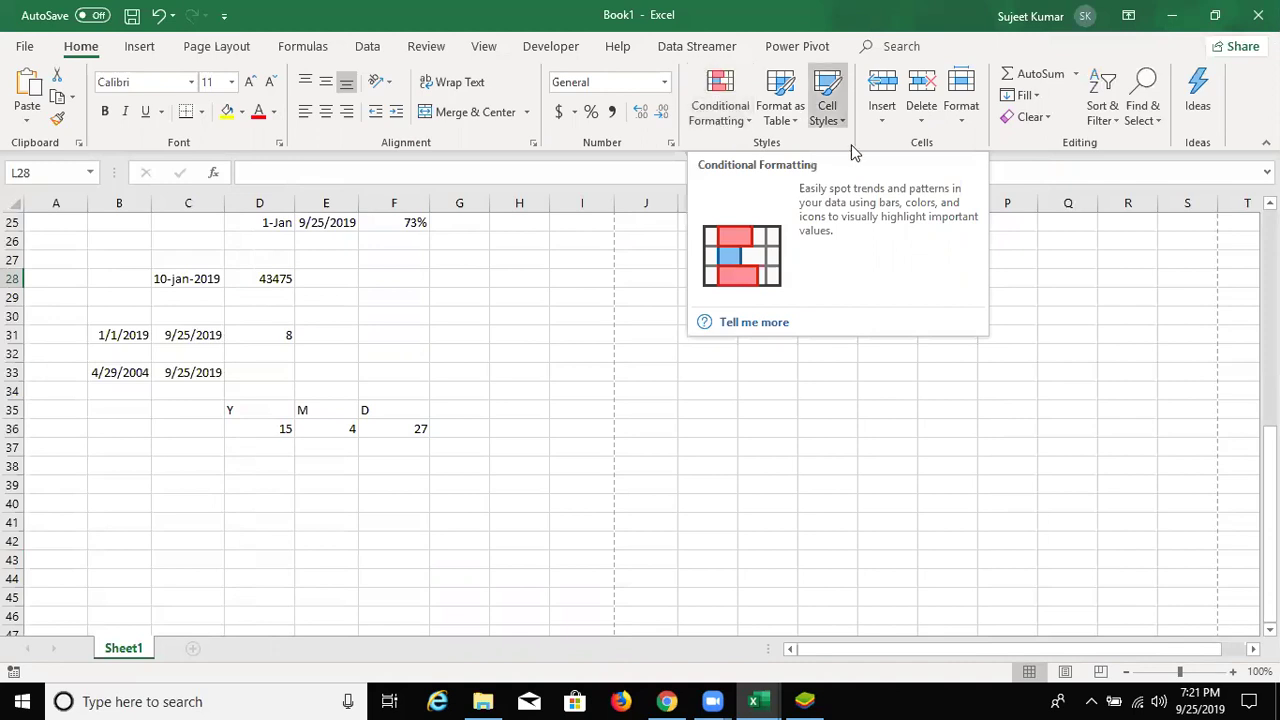
left_click(753, 324)
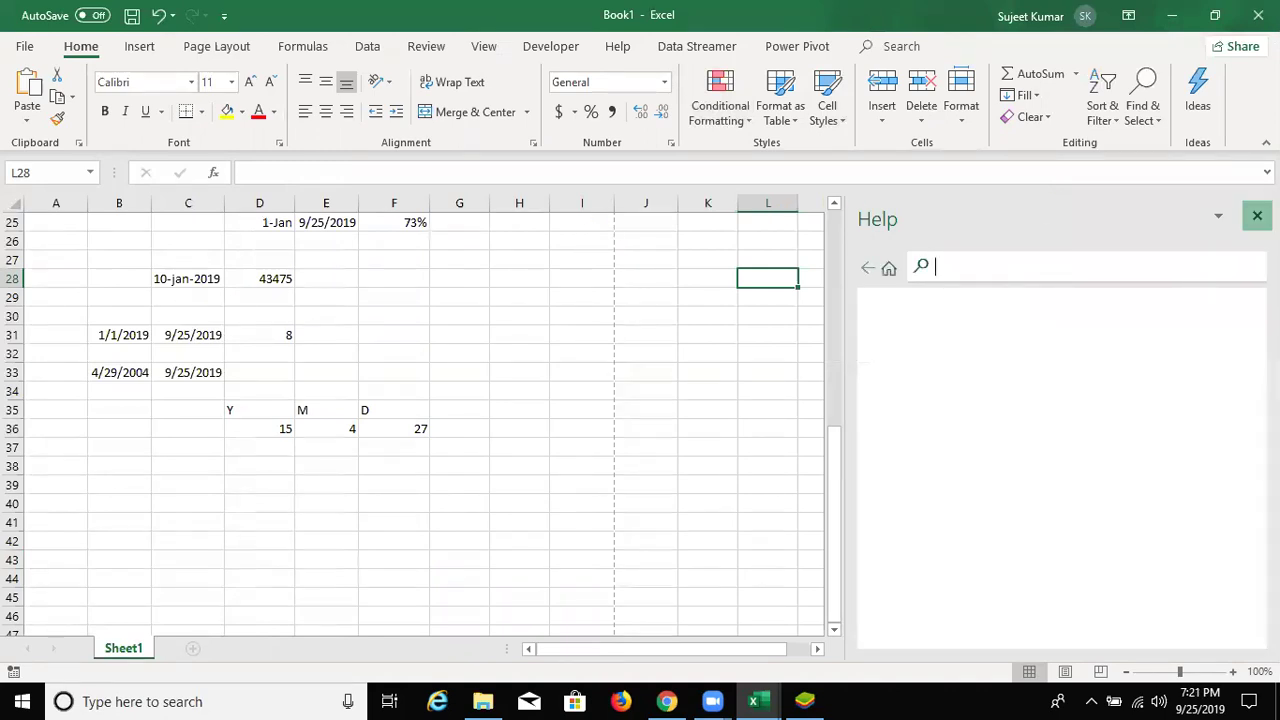
Close the Help pane and select cell G26 on Sheet1
left_click(1257, 216)
left_click(445, 241)
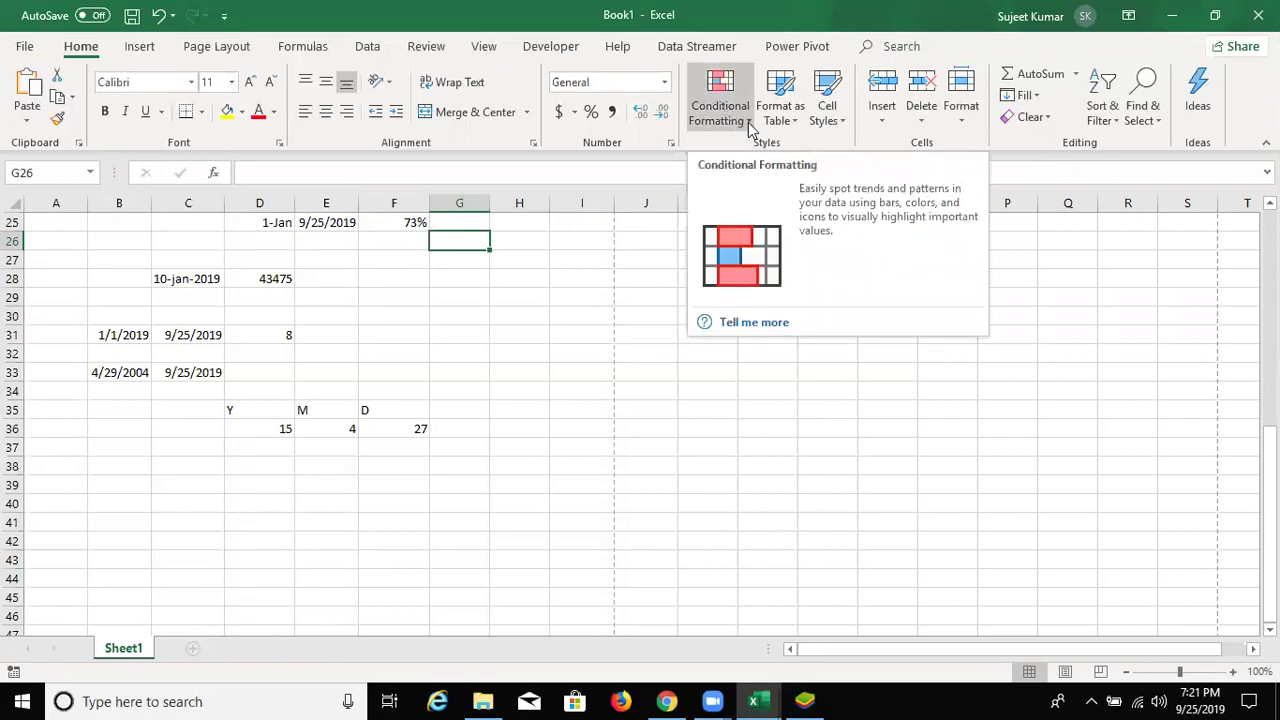
Fill the range G2:I10 with yellow
left_click(380, 317)
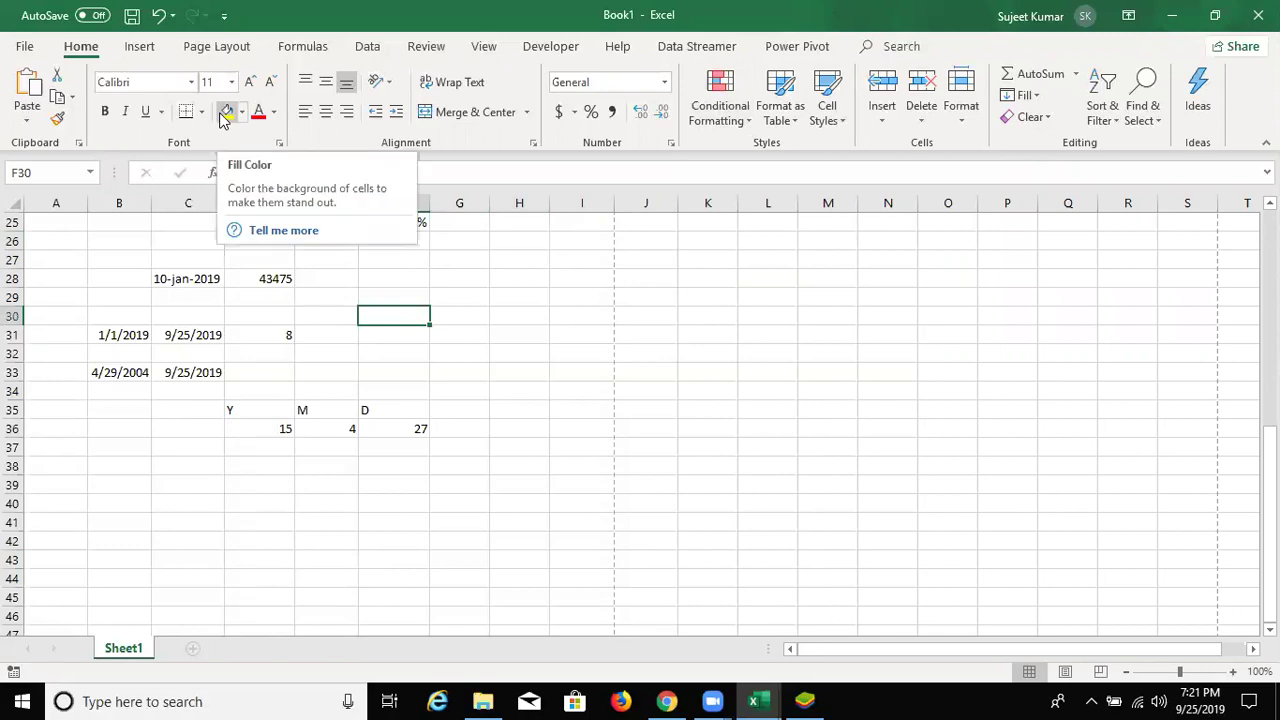
left_click(298, 330)
scroll(298, 330, "up", 8)
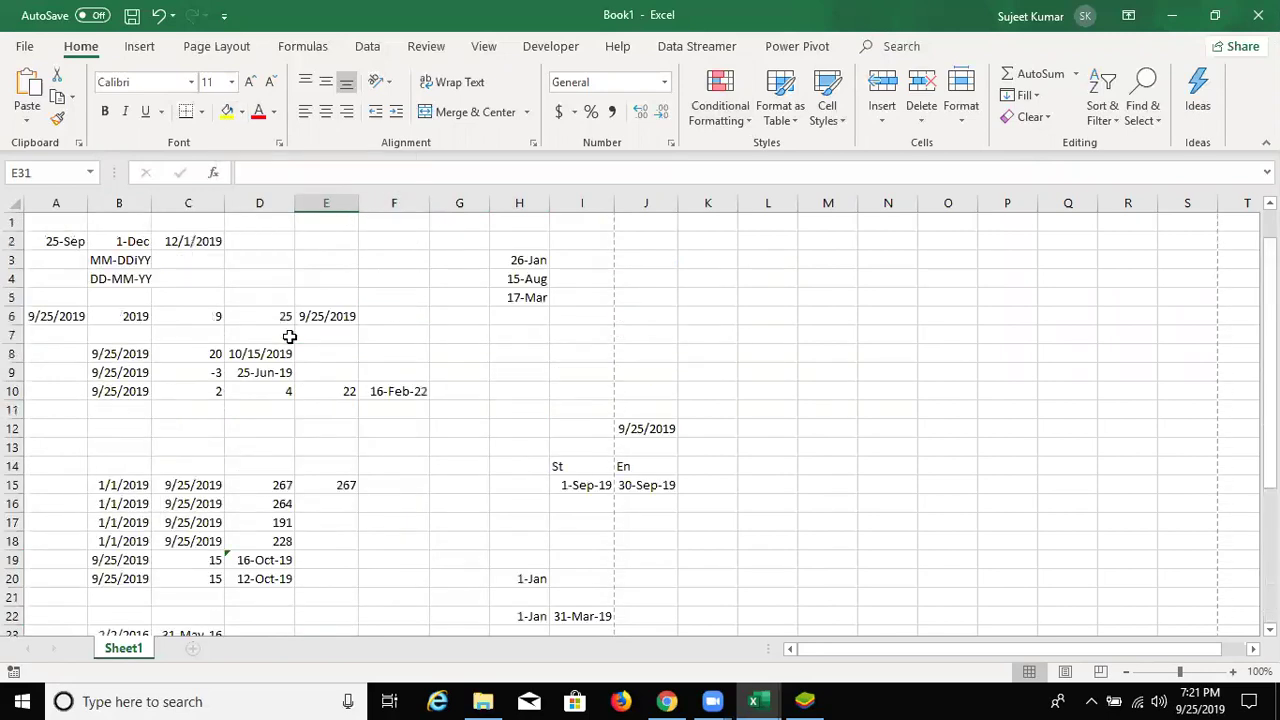
left_click_drag(465, 241, 589, 389)
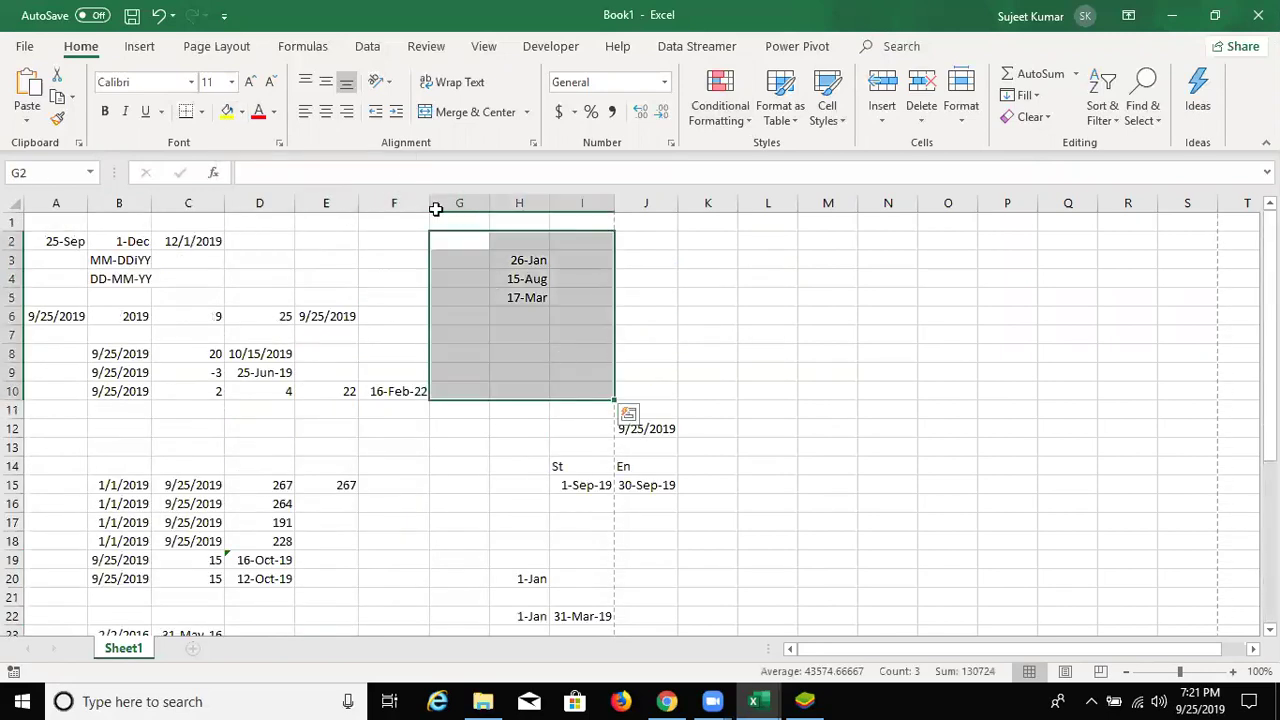
left_click(229, 113)
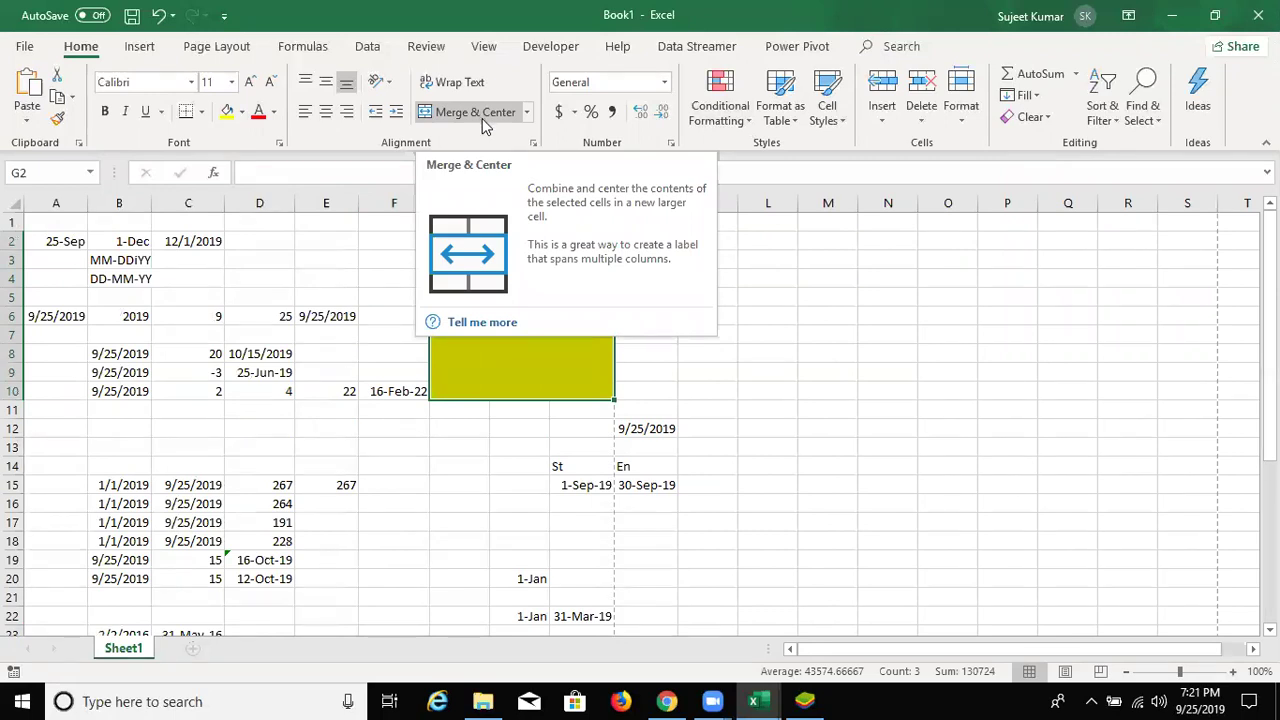
Paste the screenshot picture near F17, reposition it, then delete it
left_click(400, 520)
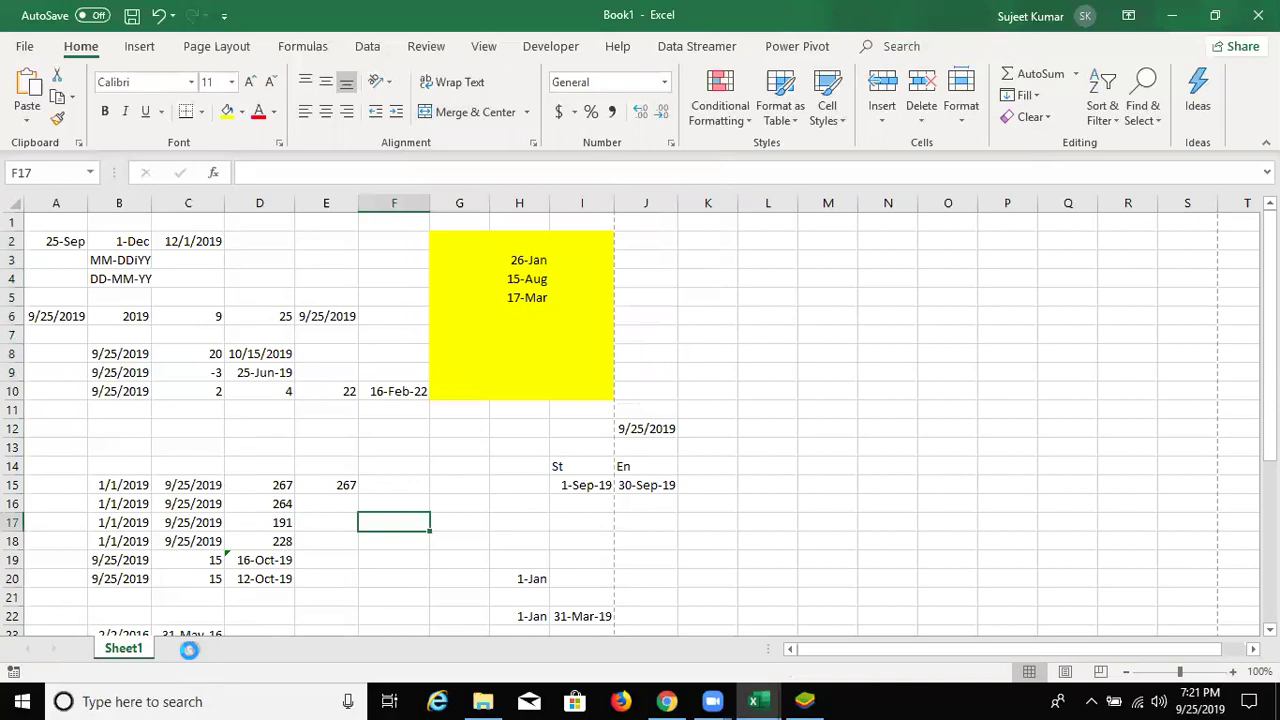
key("ctrl+v")
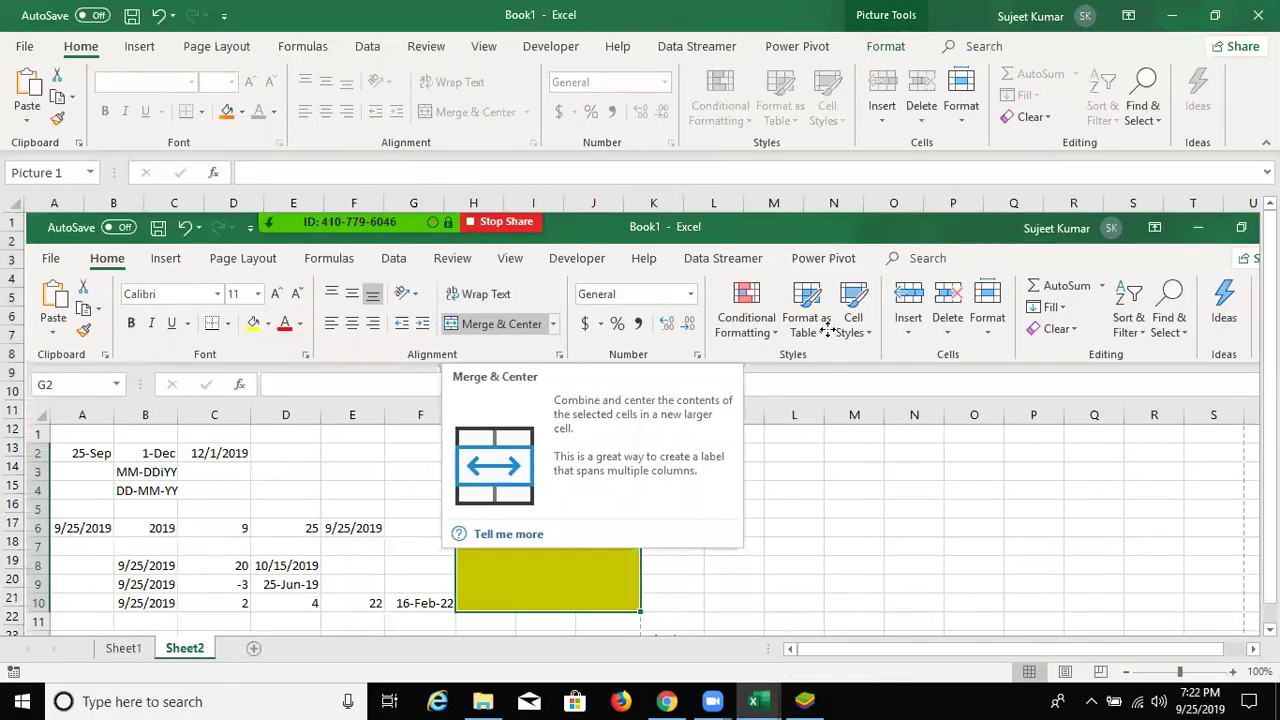
left_click_drag(444, 293, 623, 347)
left_click_drag(868, 350, 854, 322)
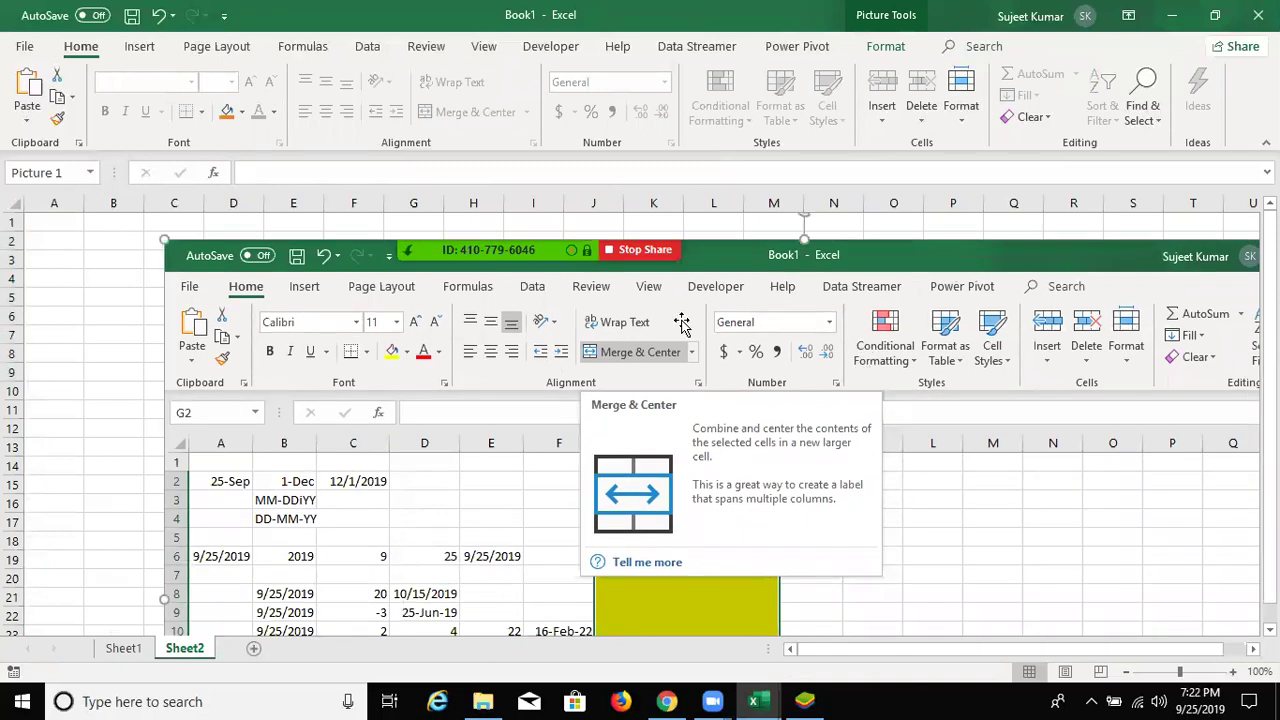
key("Delete")
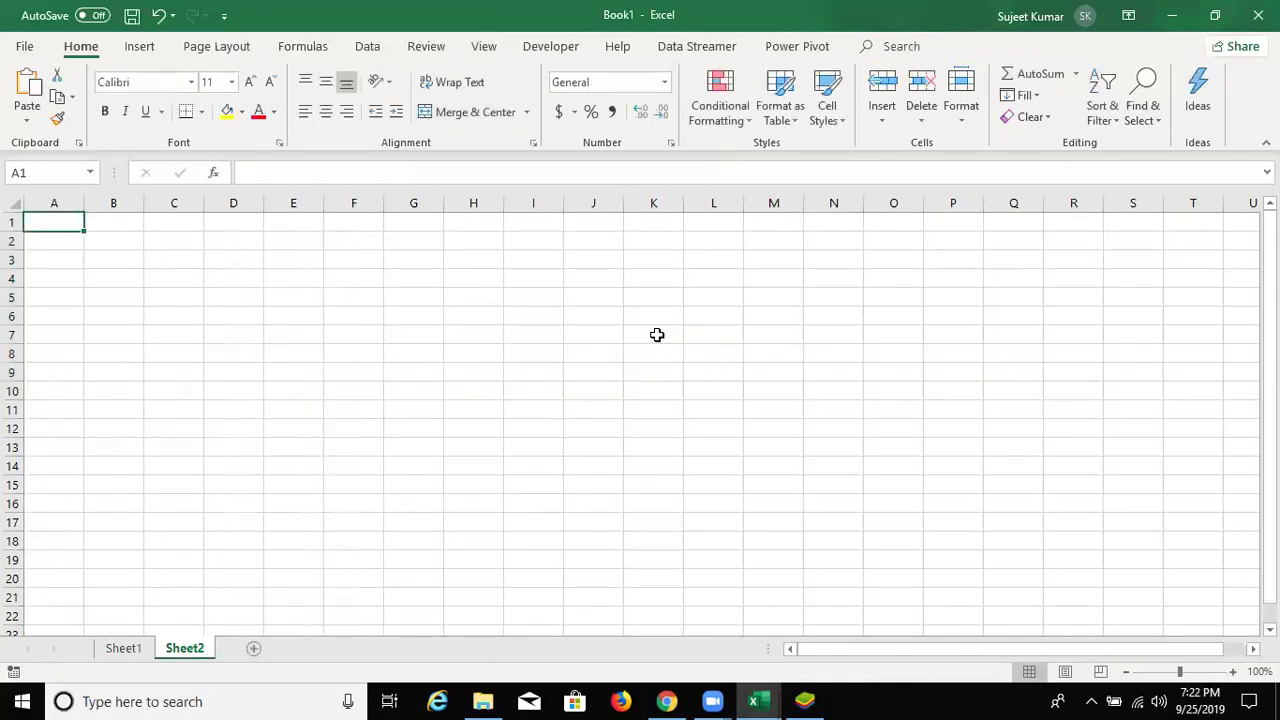
Open Excel Options on the General page, checking the ScreenTip style list without changing it
left_click(26, 47)
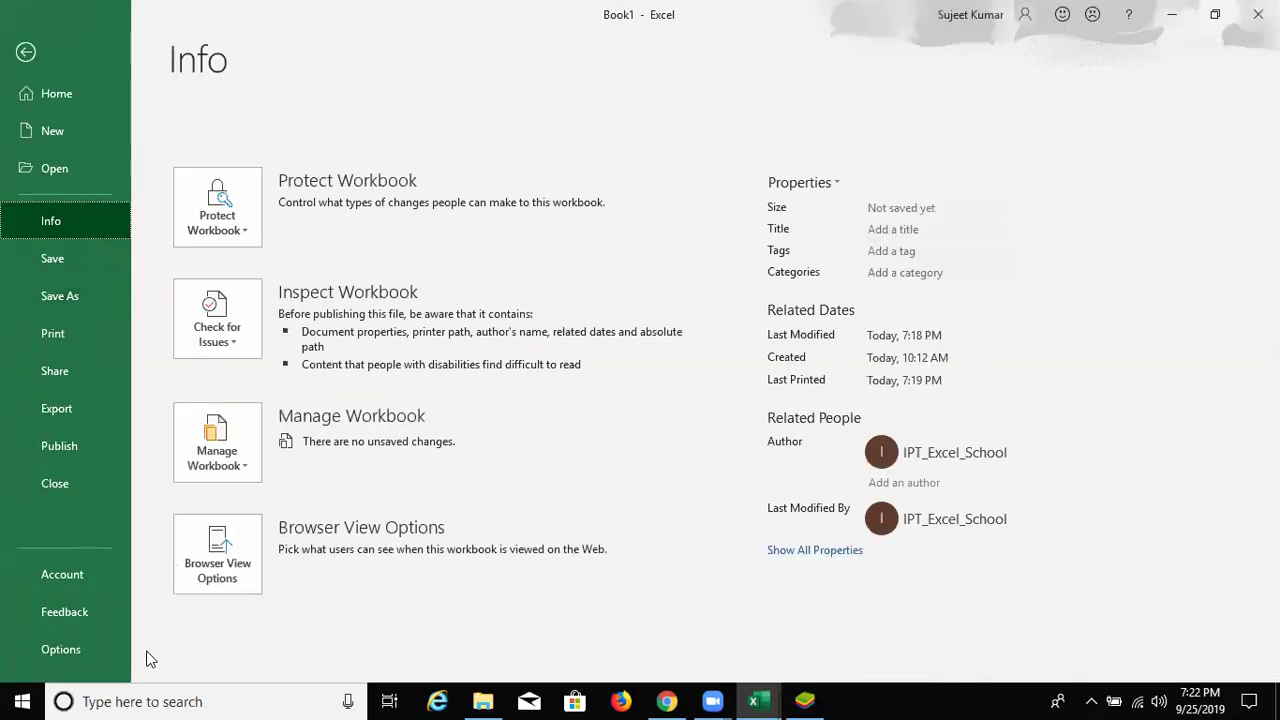
left_click(88, 647)
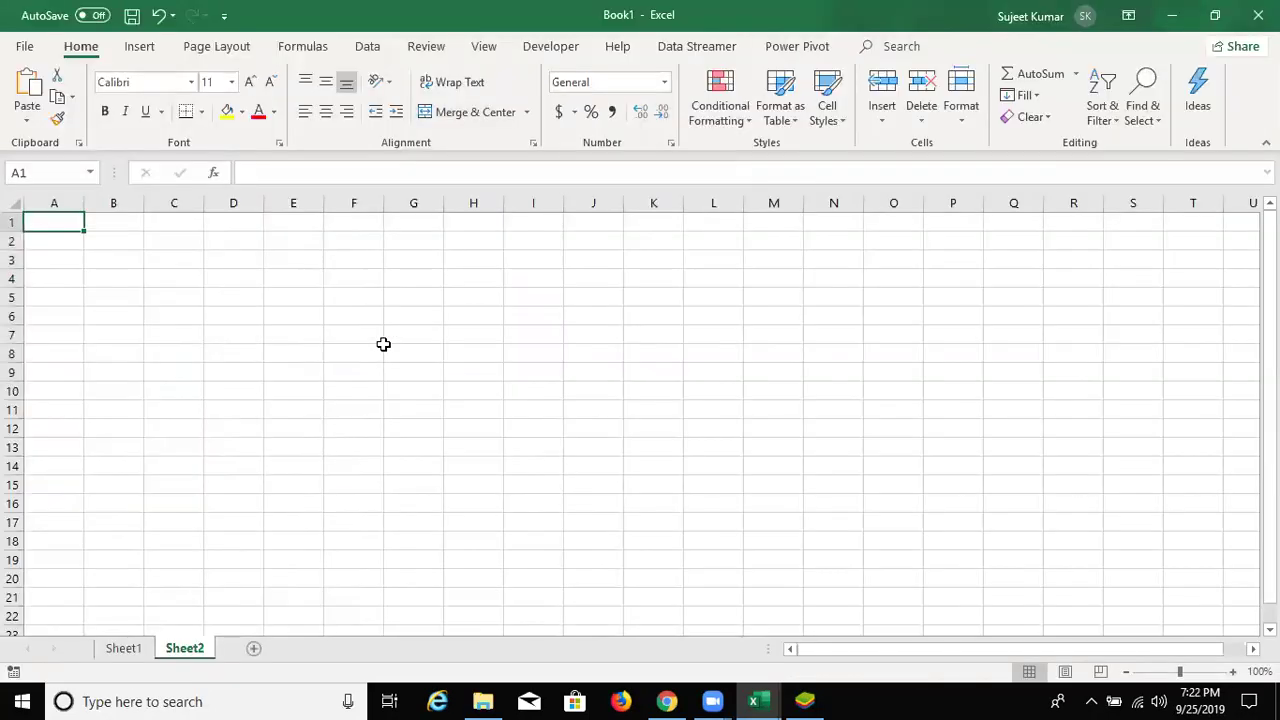
left_click(602, 191)
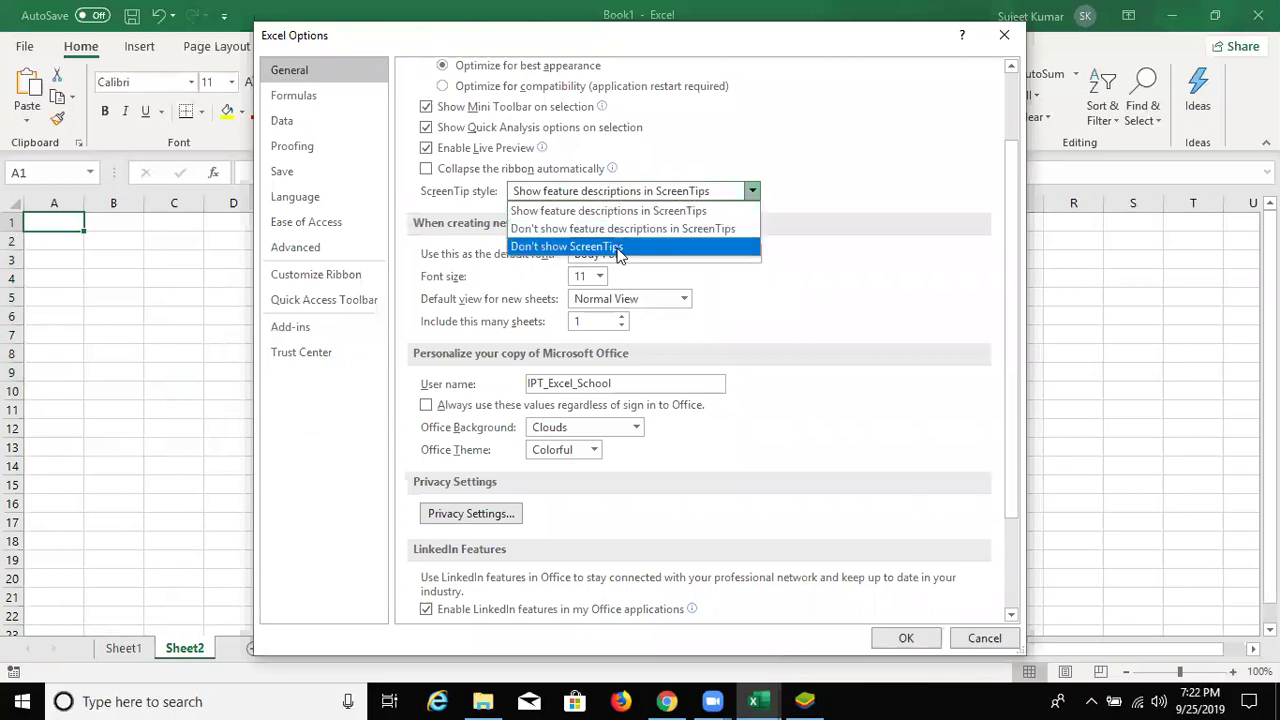
left_click(795, 316)
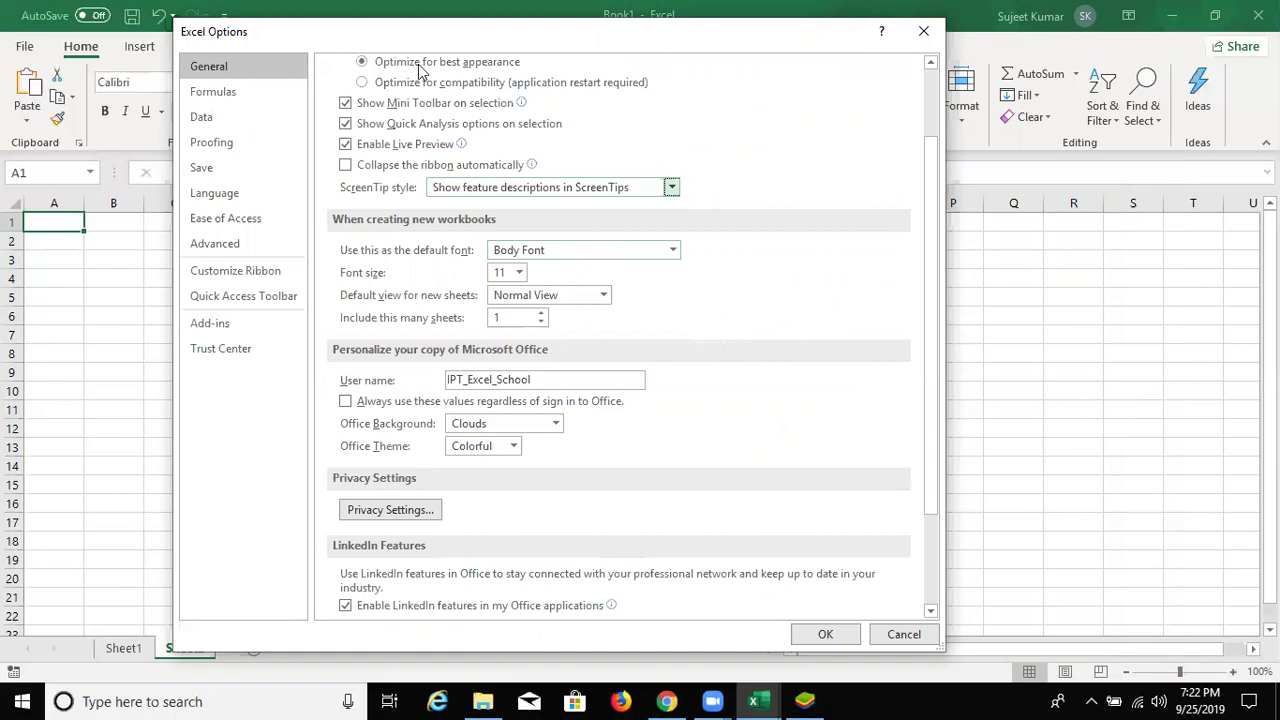
Check the General page's default font, sheet count and user name fields, then show the desktop
left_click_drag(754, 47, 917, 73)
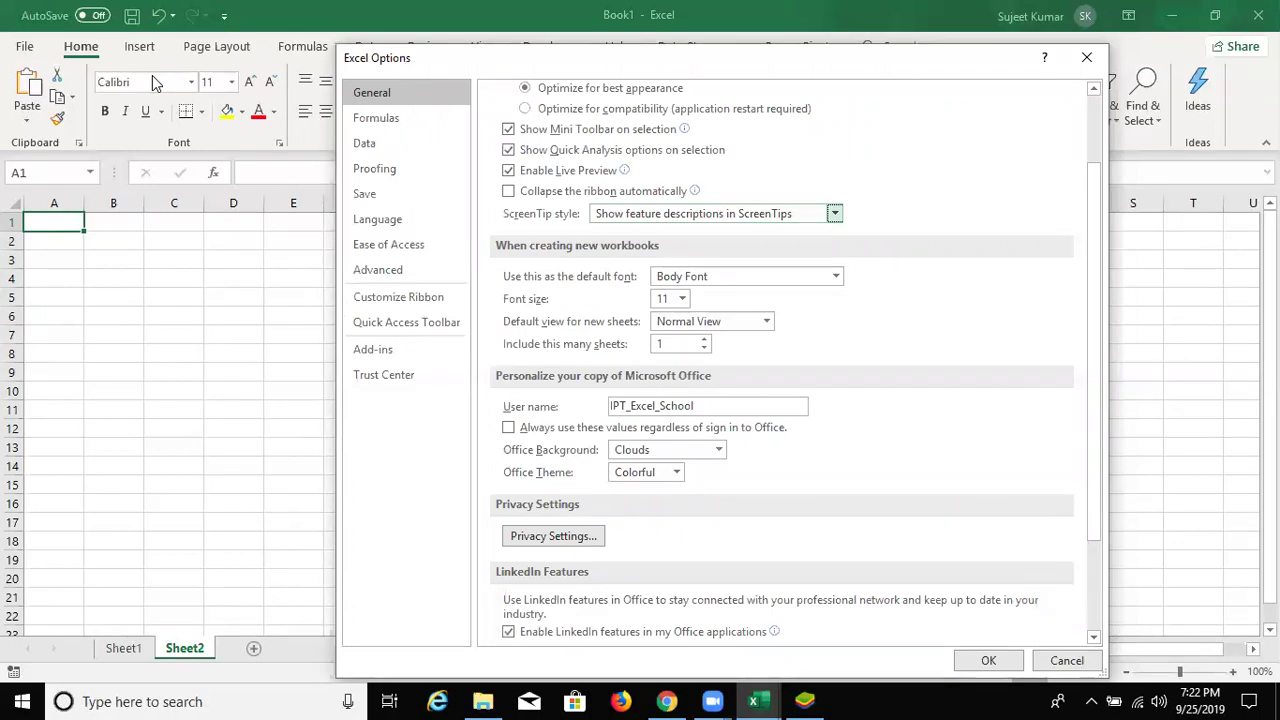
left_click(684, 280)
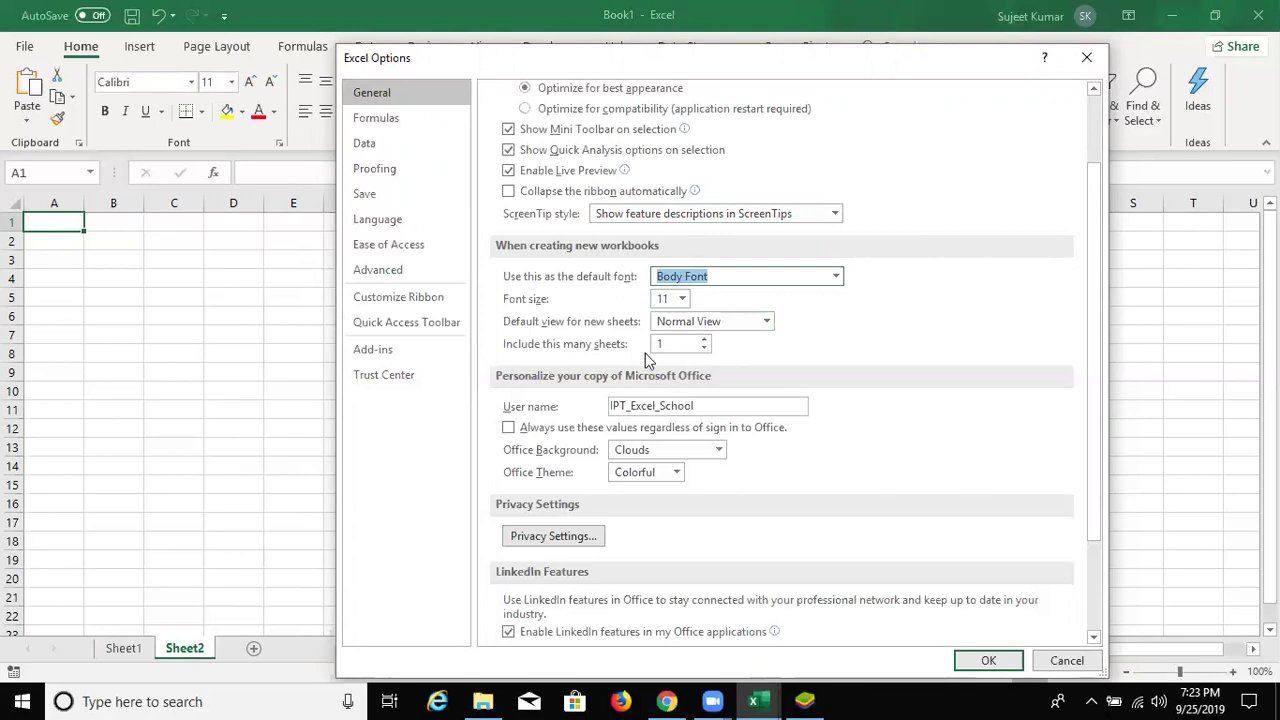
left_click(663, 344)
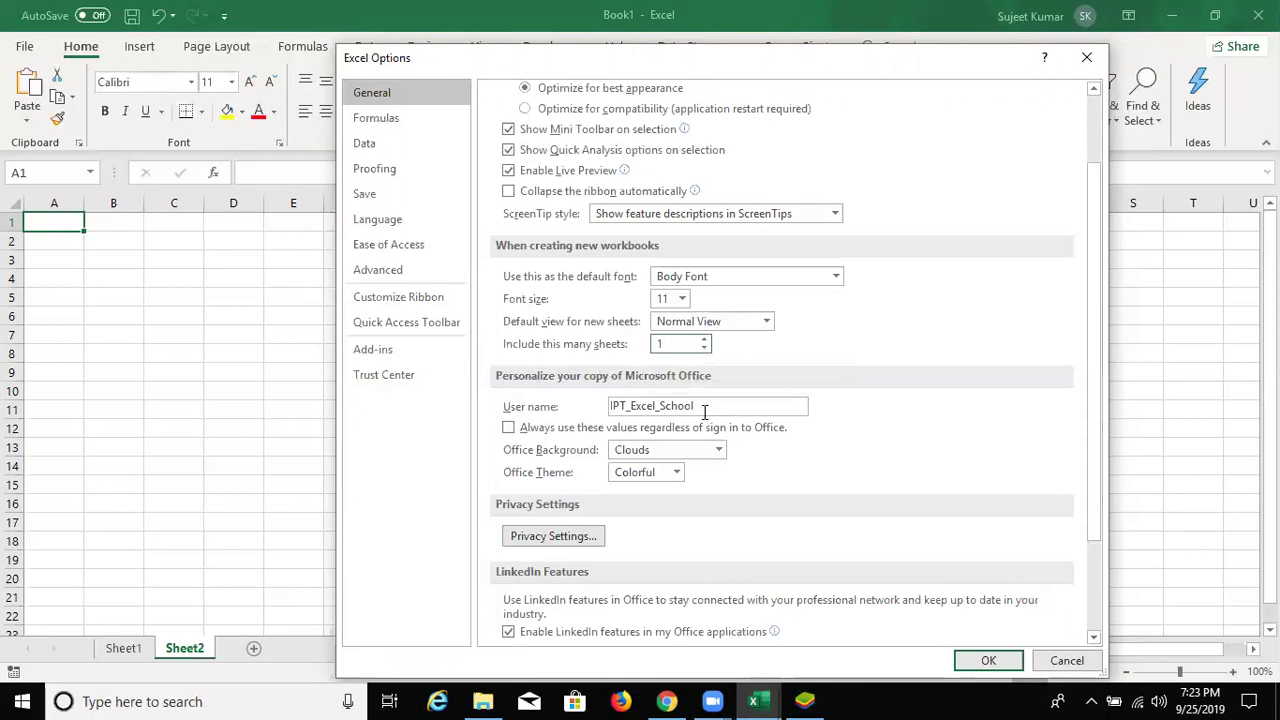
left_click_drag(703, 408, 608, 406)
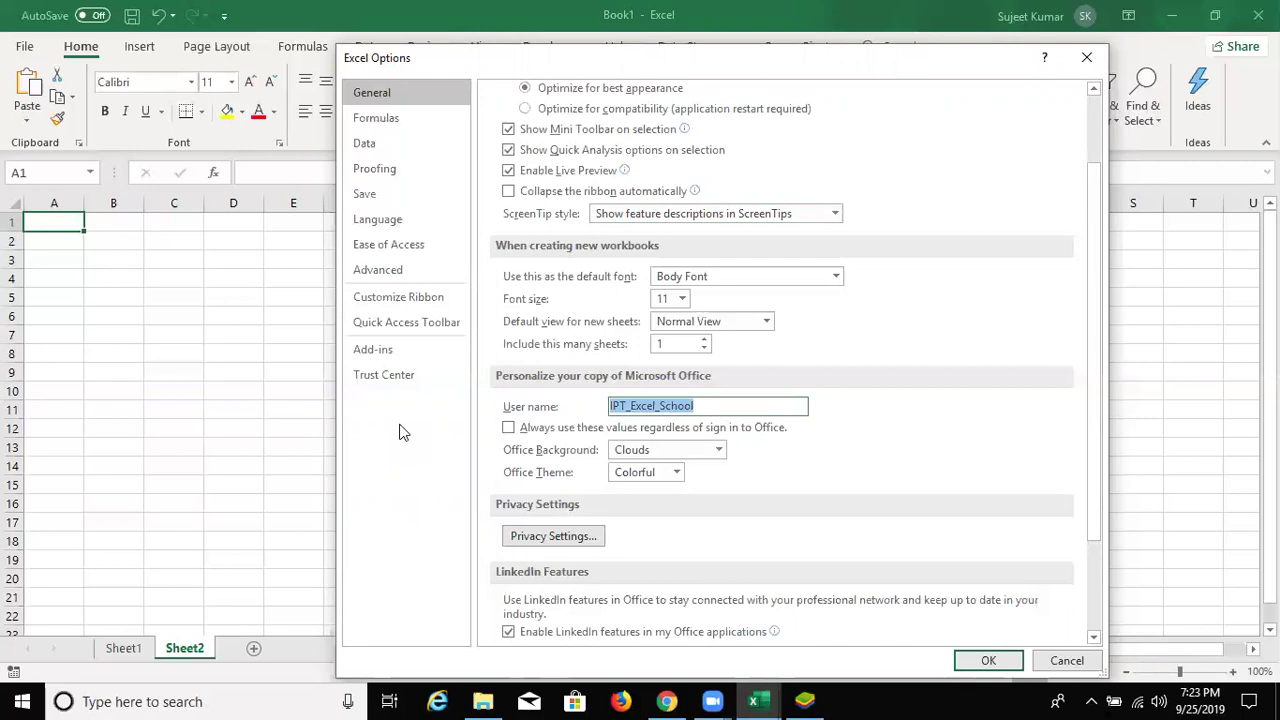
key("super+d")
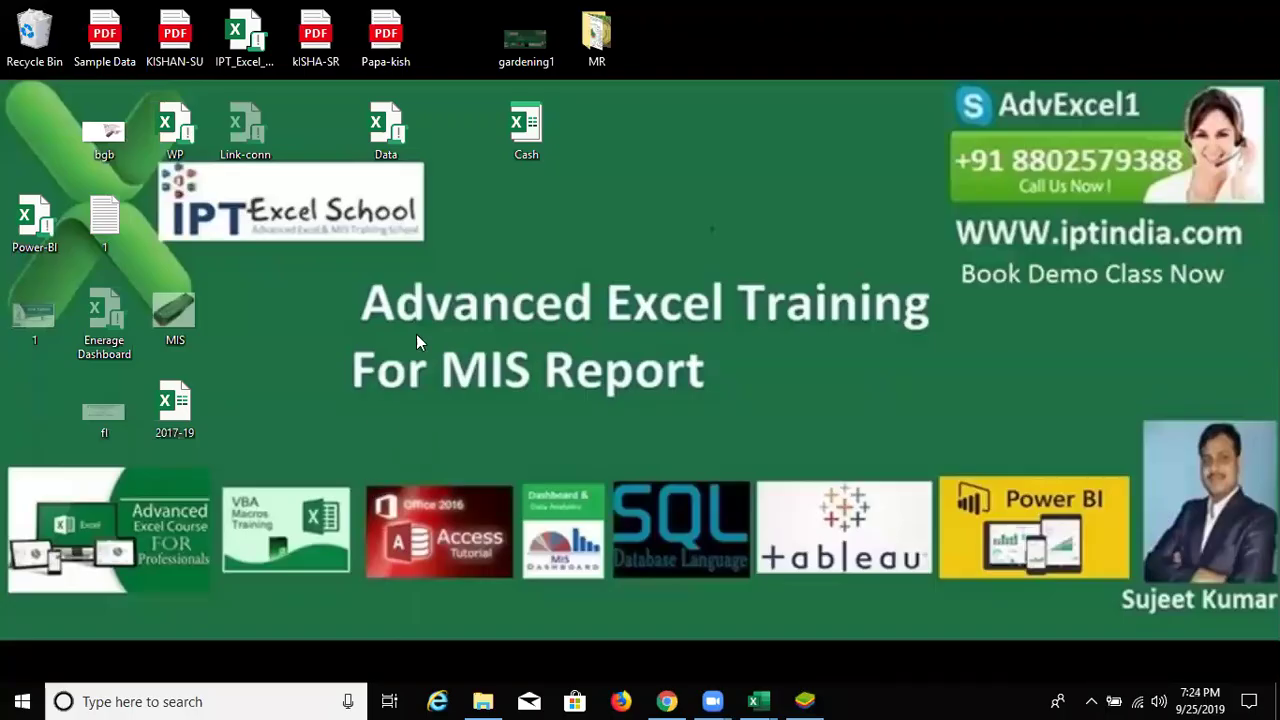
Return from the desktop to Excel's Book1 window through the taskbar Excel preview
mouse_move(399, 143)
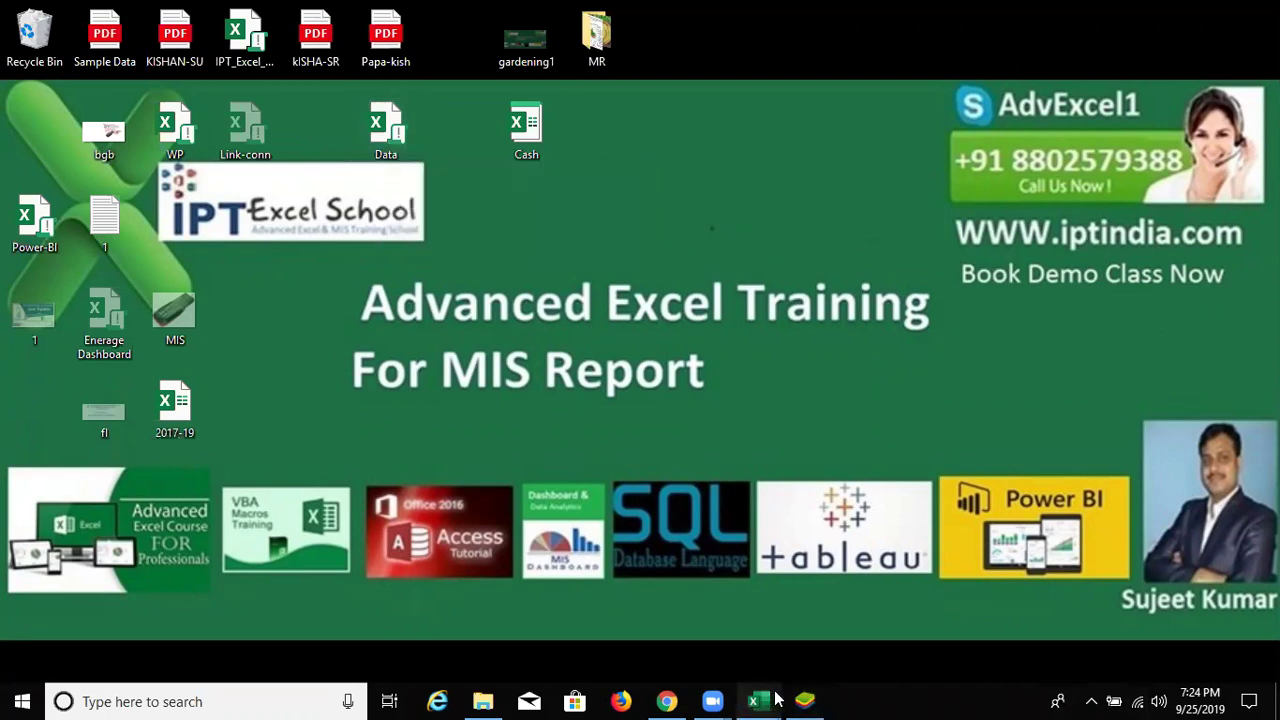
mouse_move(757, 700)
mouse_move(880, 652)
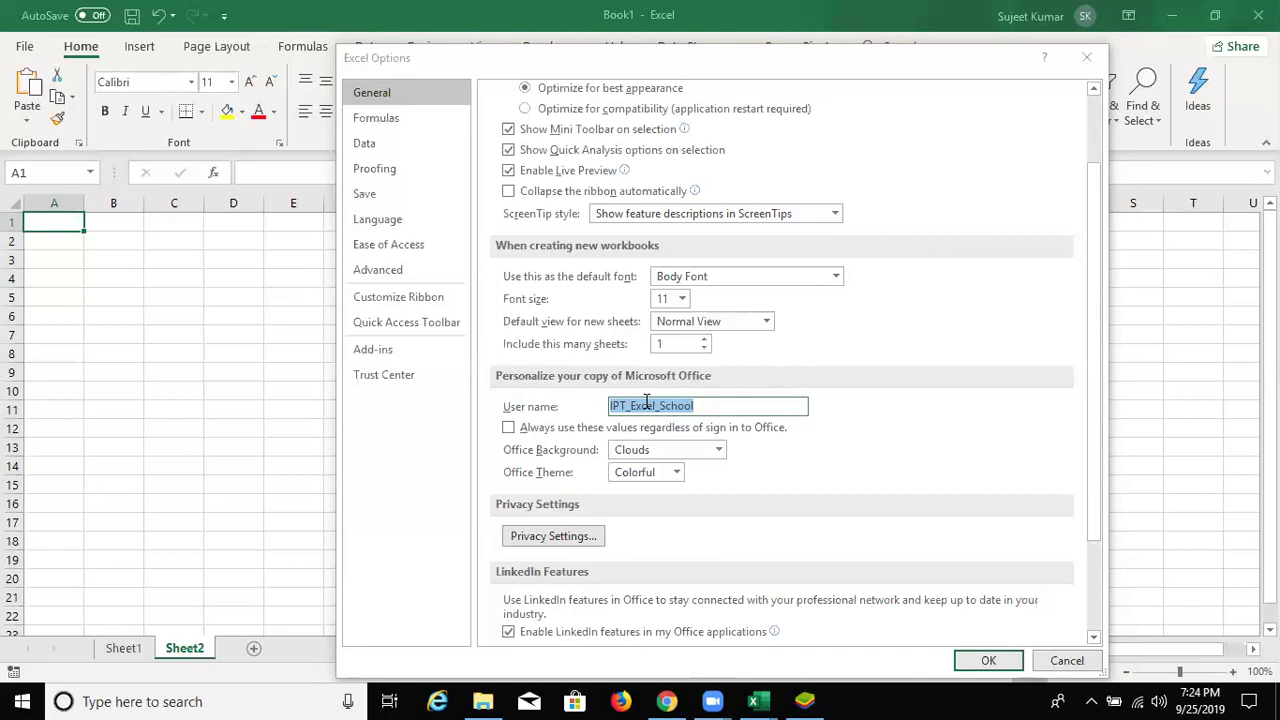
Keep the Clouds background and apply the Dark Gray Office theme
left_click(725, 523)
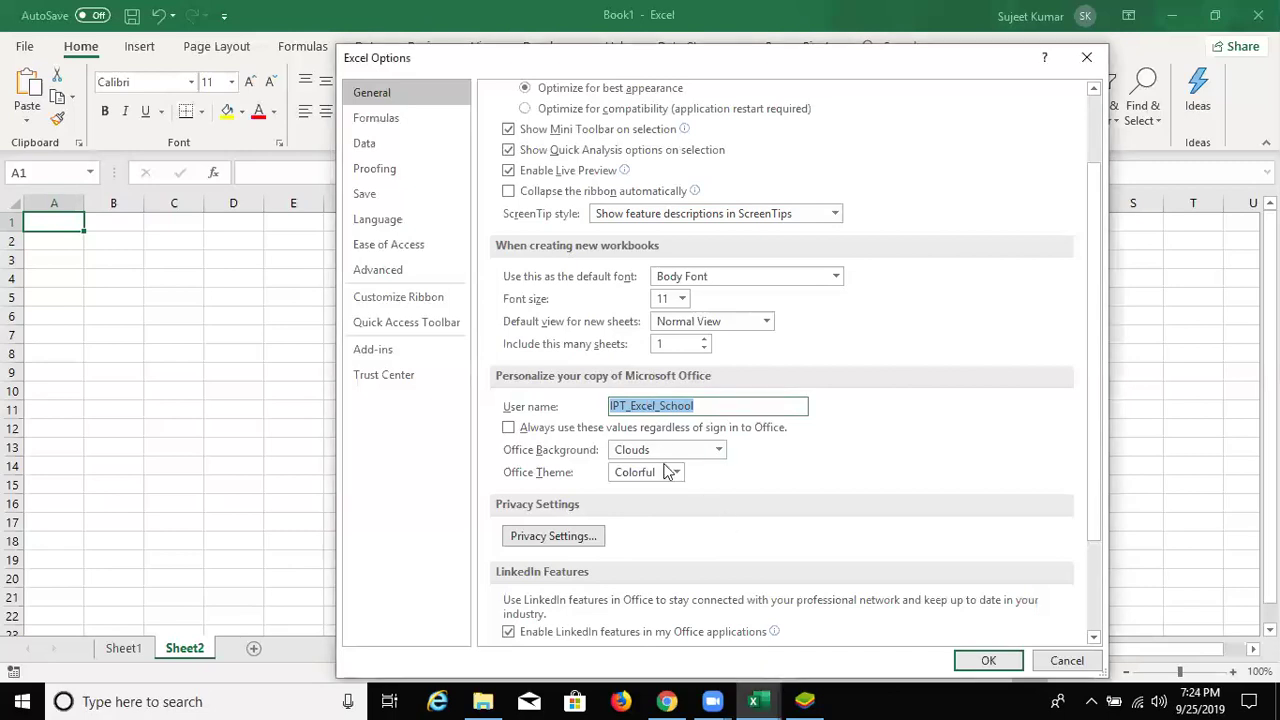
left_click(652, 448)
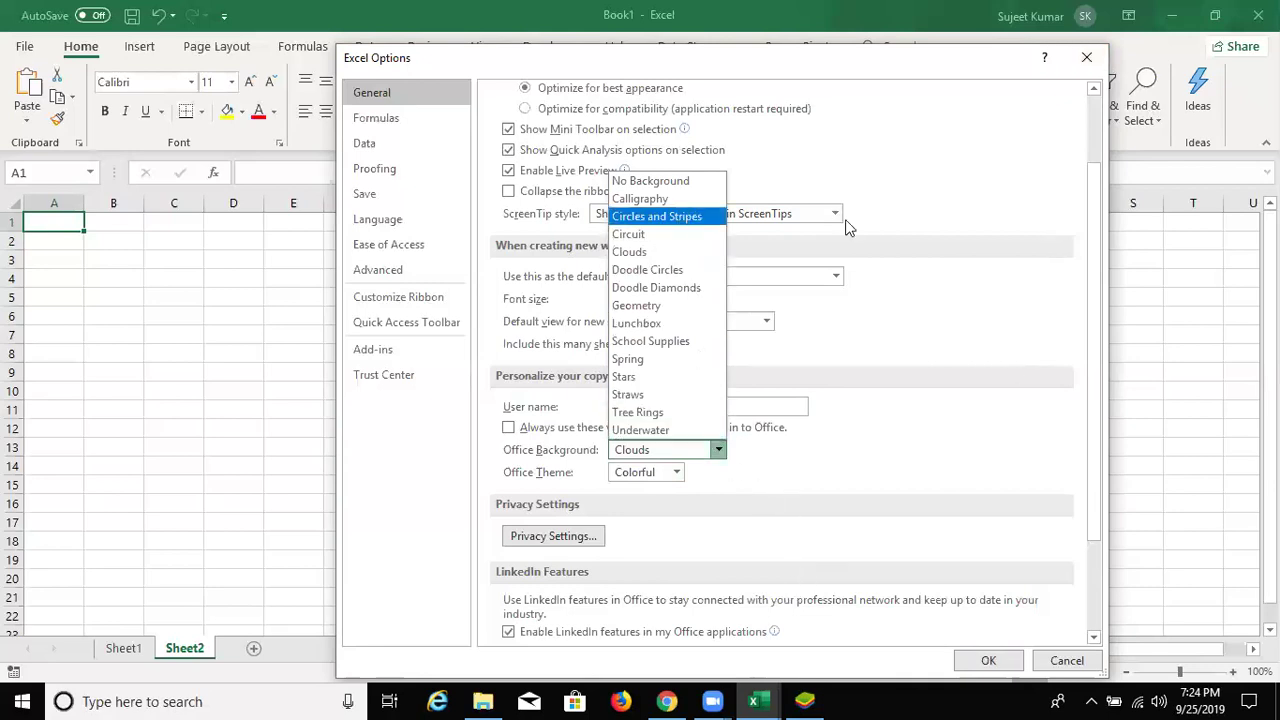
left_click(820, 420)
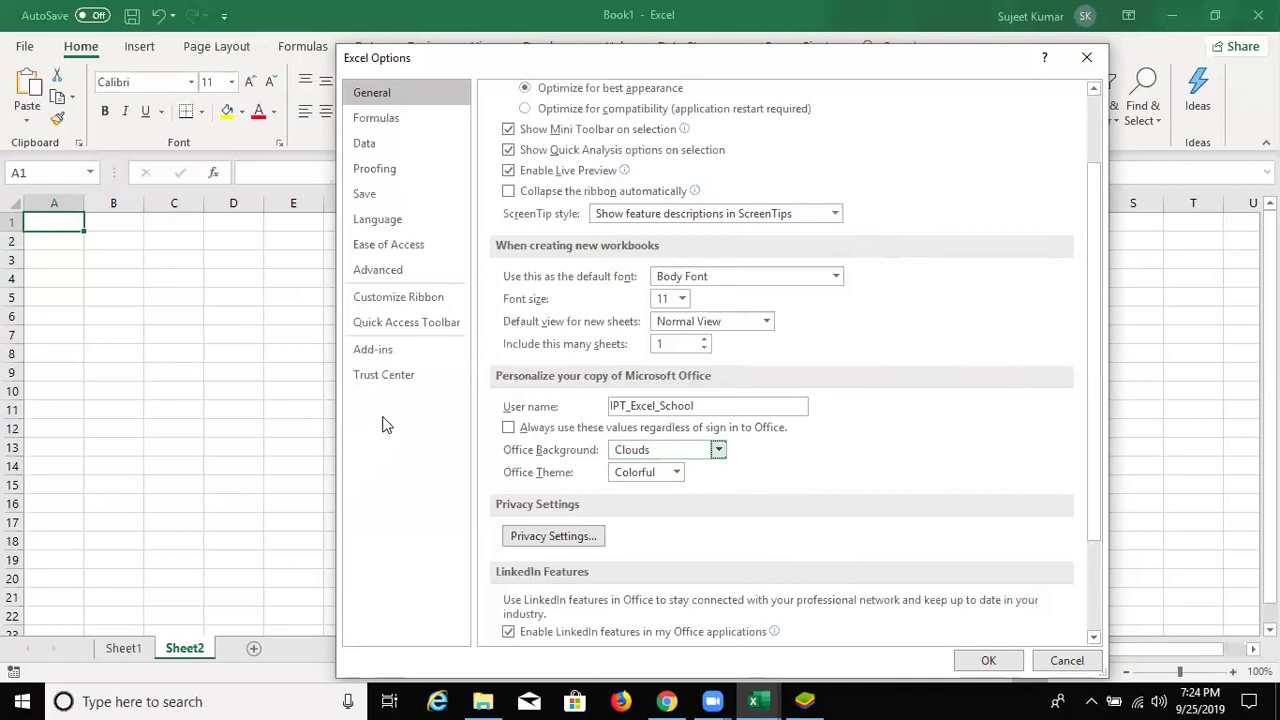
left_click(632, 478)
left_click(640, 506)
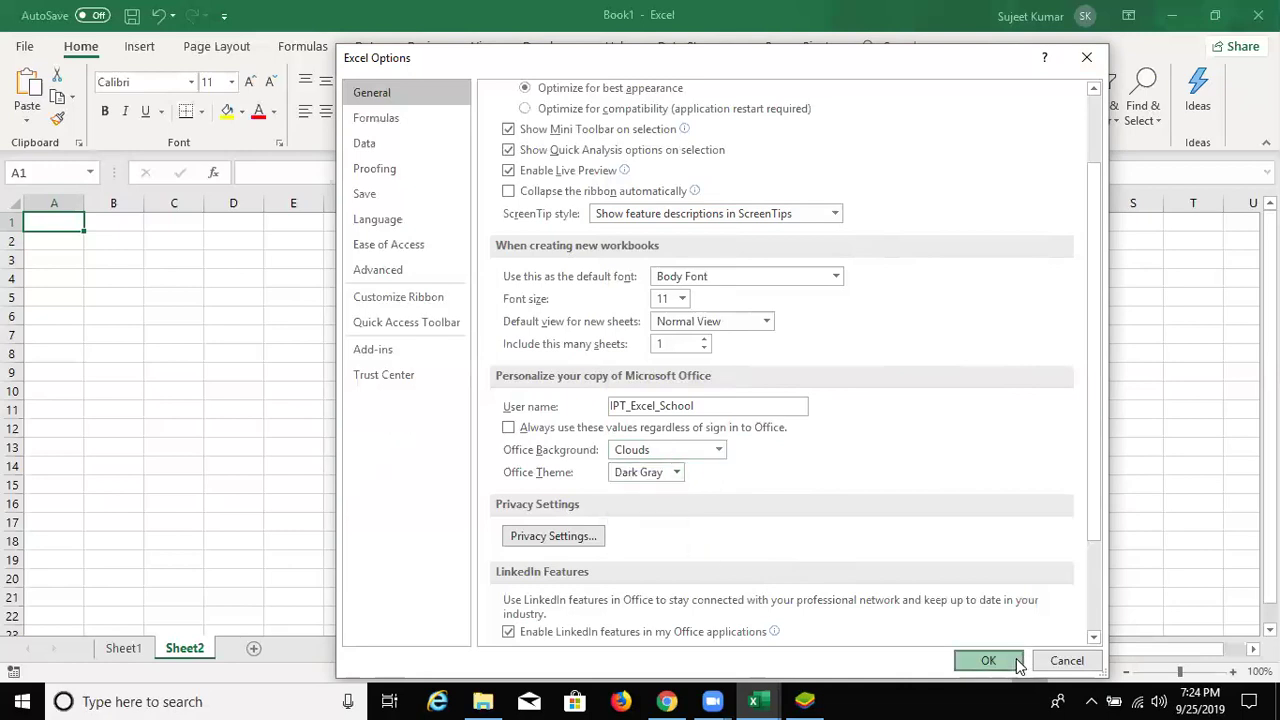
left_click(1017, 662)
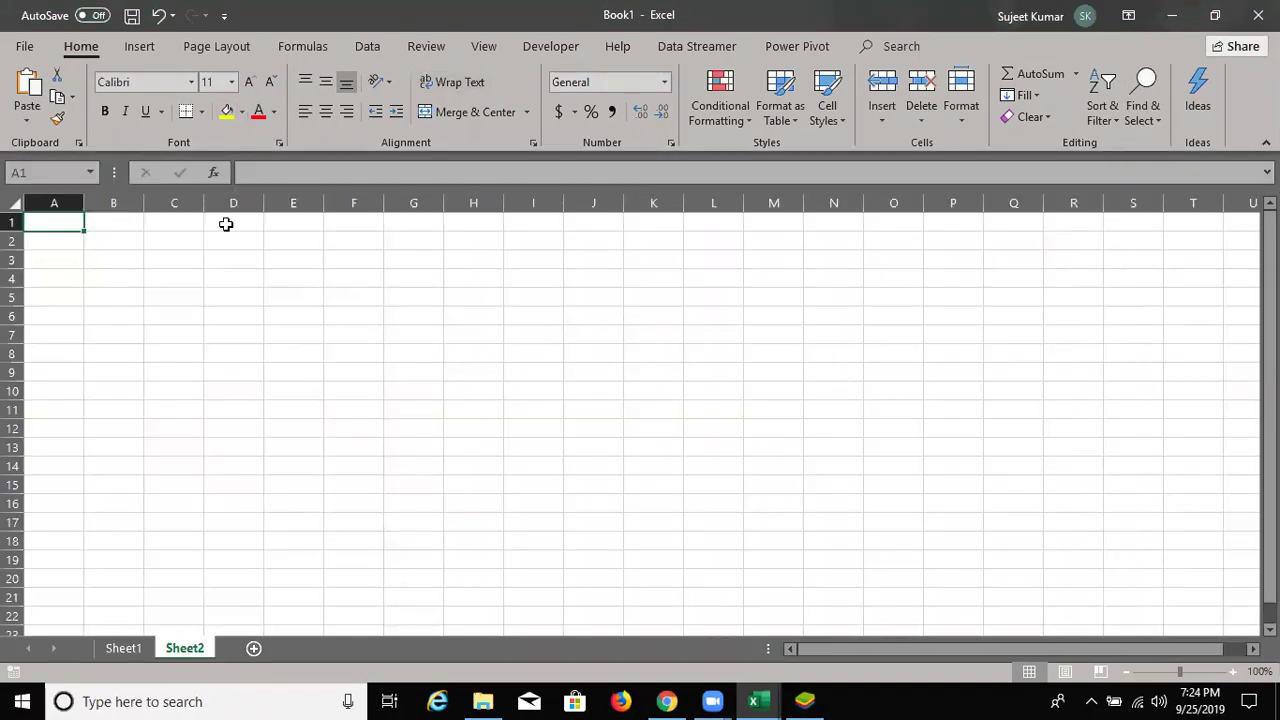
Switch the Office theme to Black in Excel Options
left_click(22, 50)
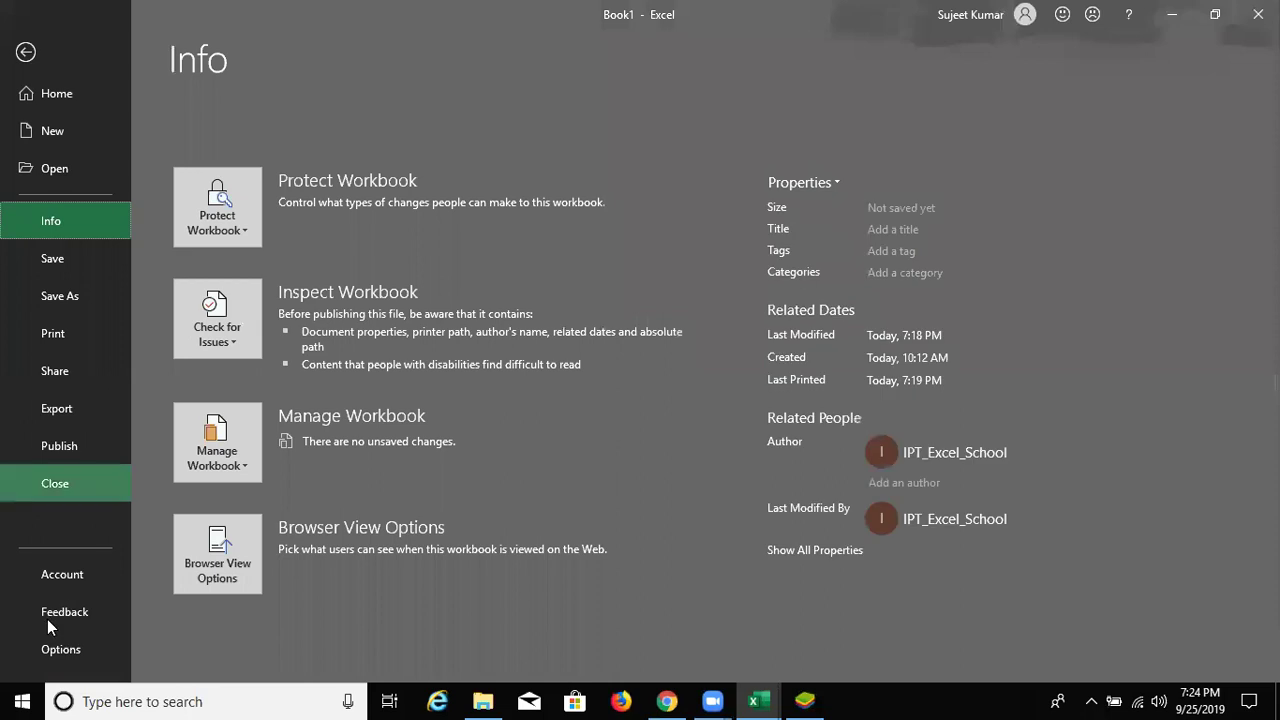
left_click(57, 652)
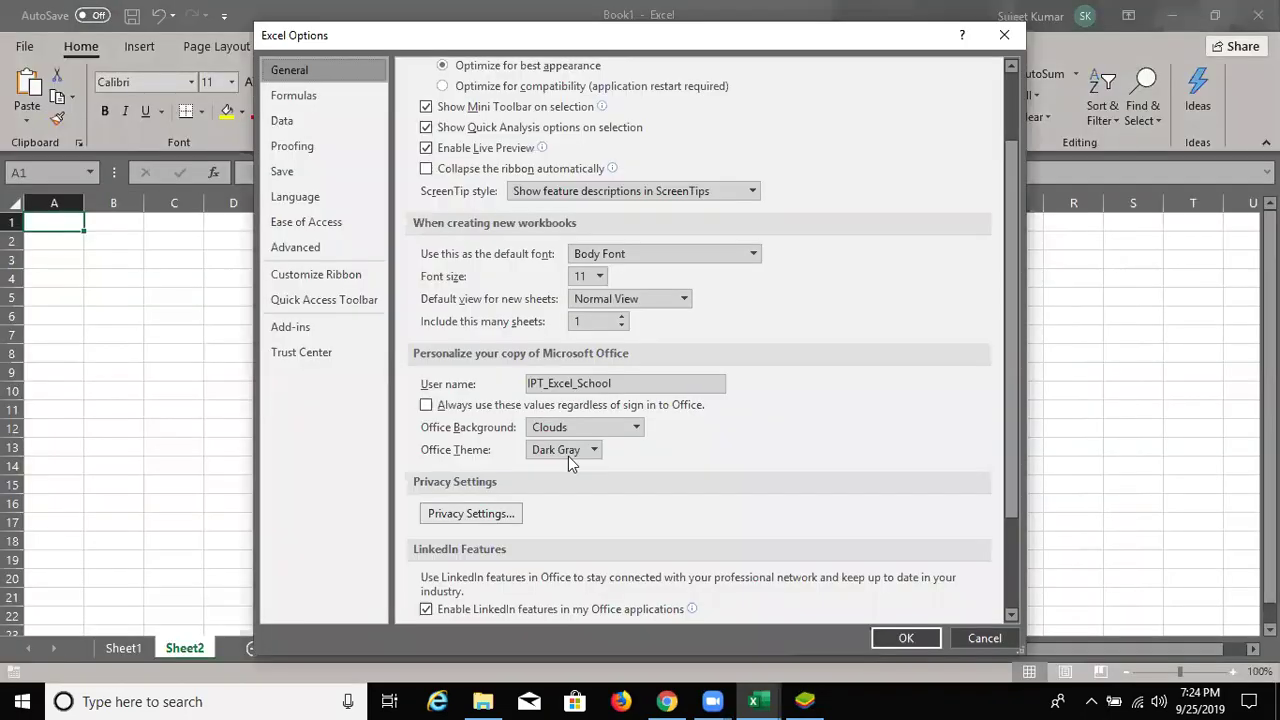
left_click(570, 455)
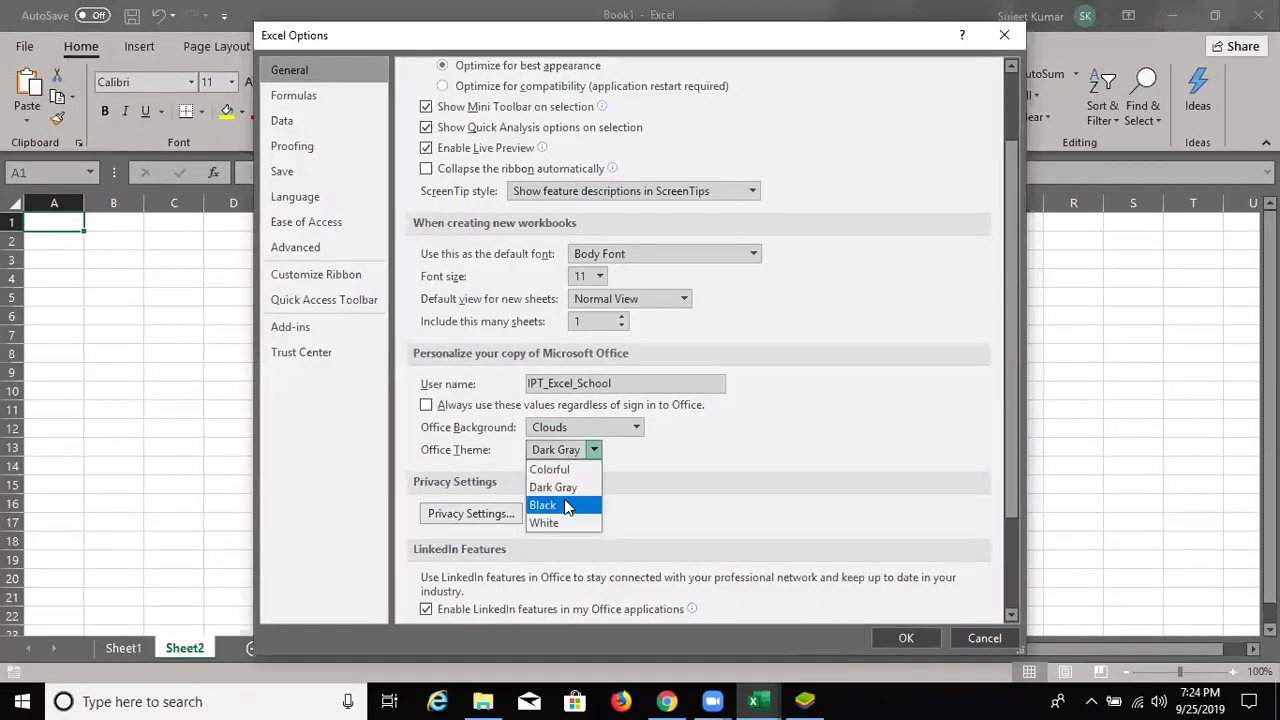
left_click(563, 504)
left_click(906, 638)
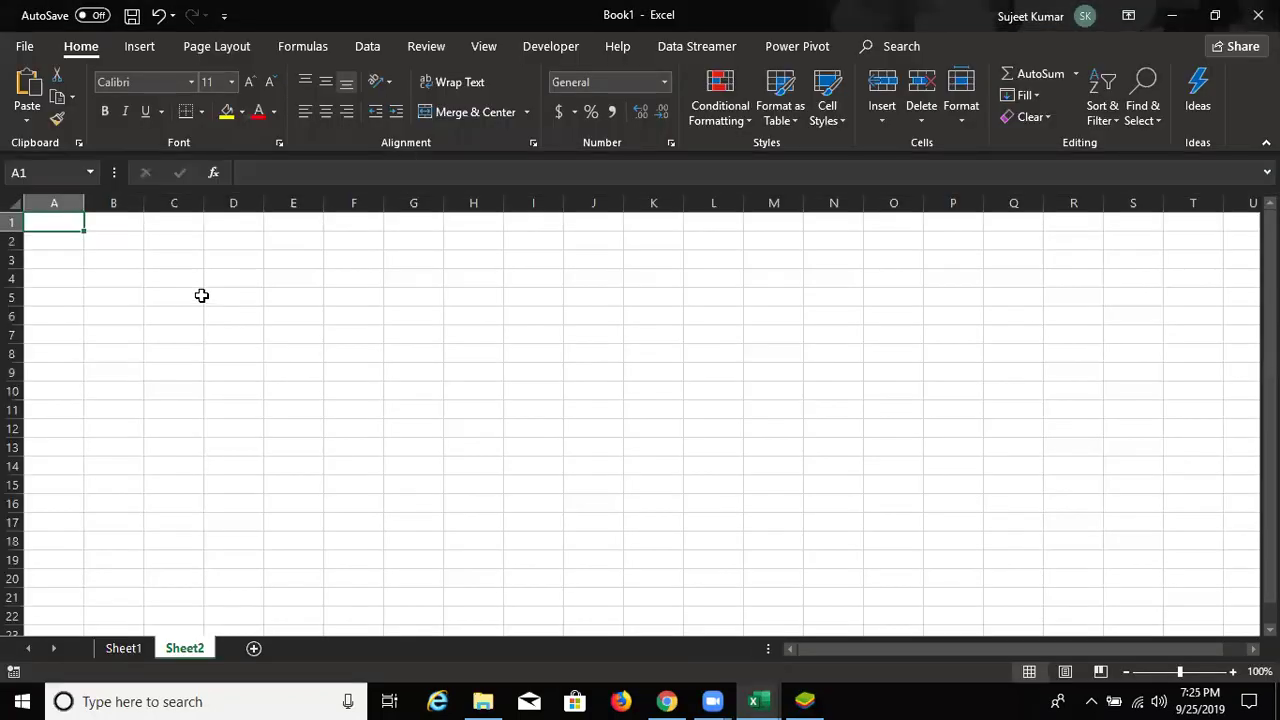
Select cell M10, then switch the Office theme to White
left_click(756, 389)
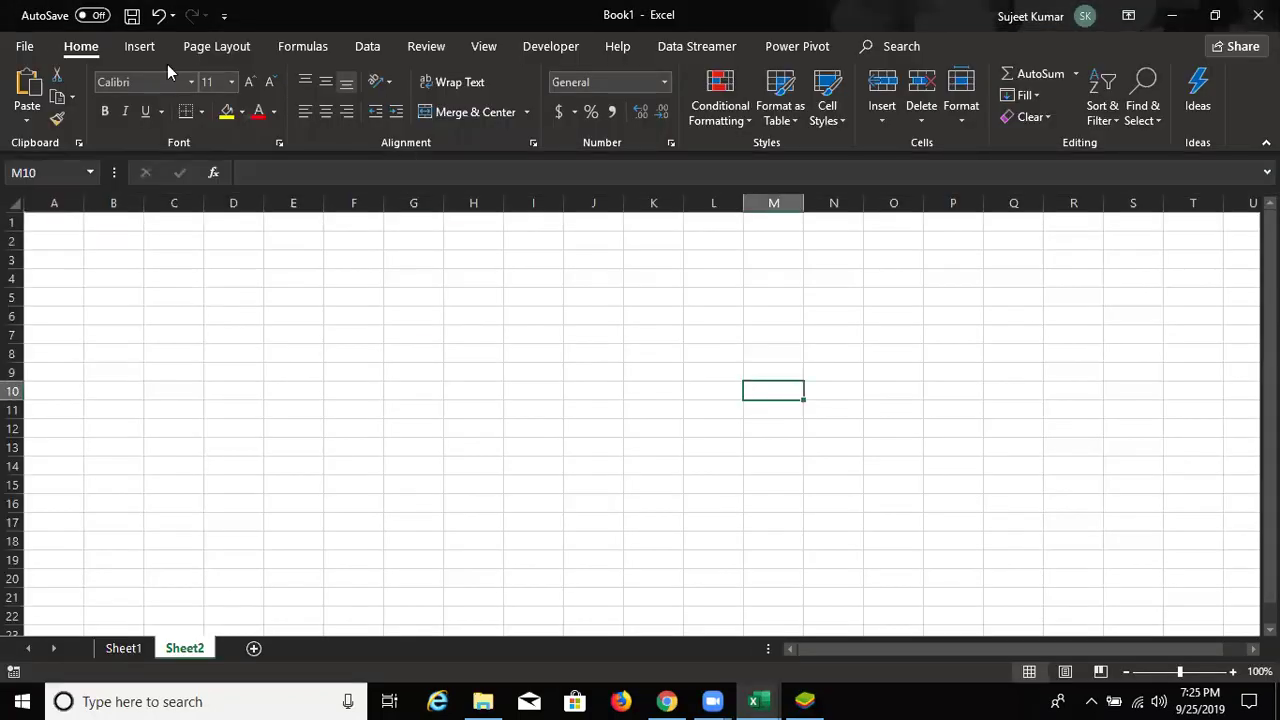
left_click(25, 46)
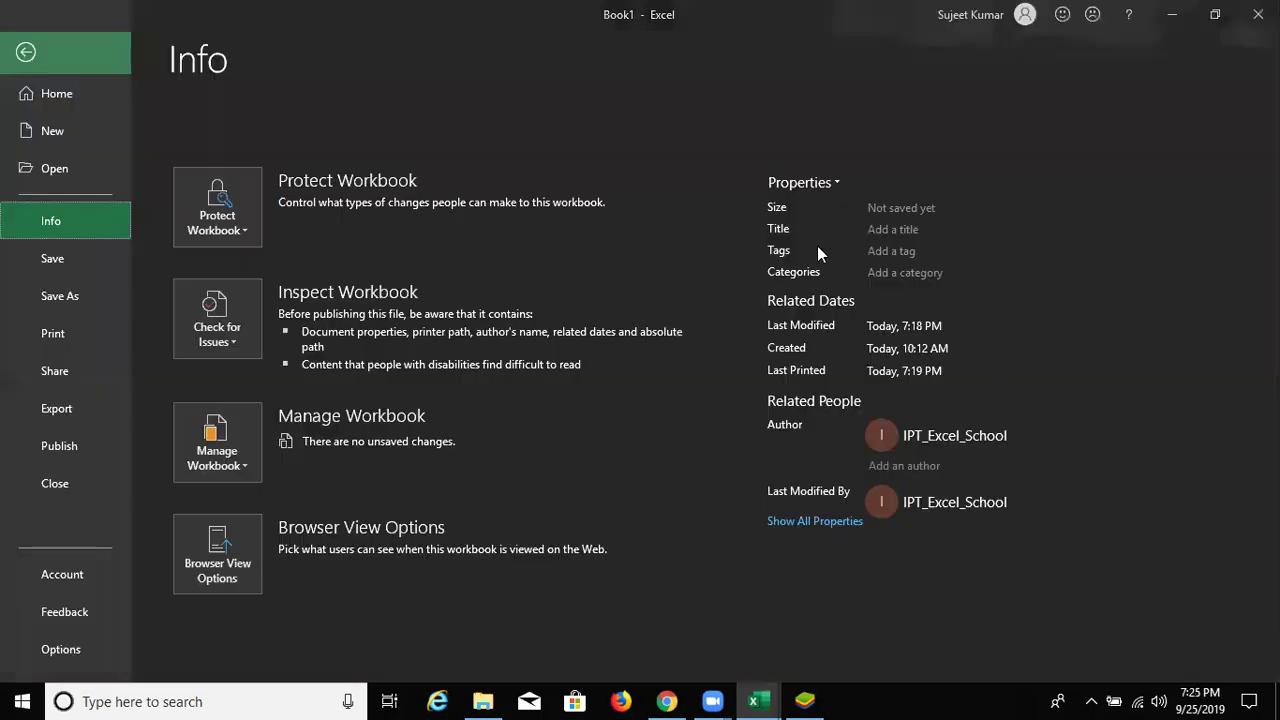
left_click(60, 649)
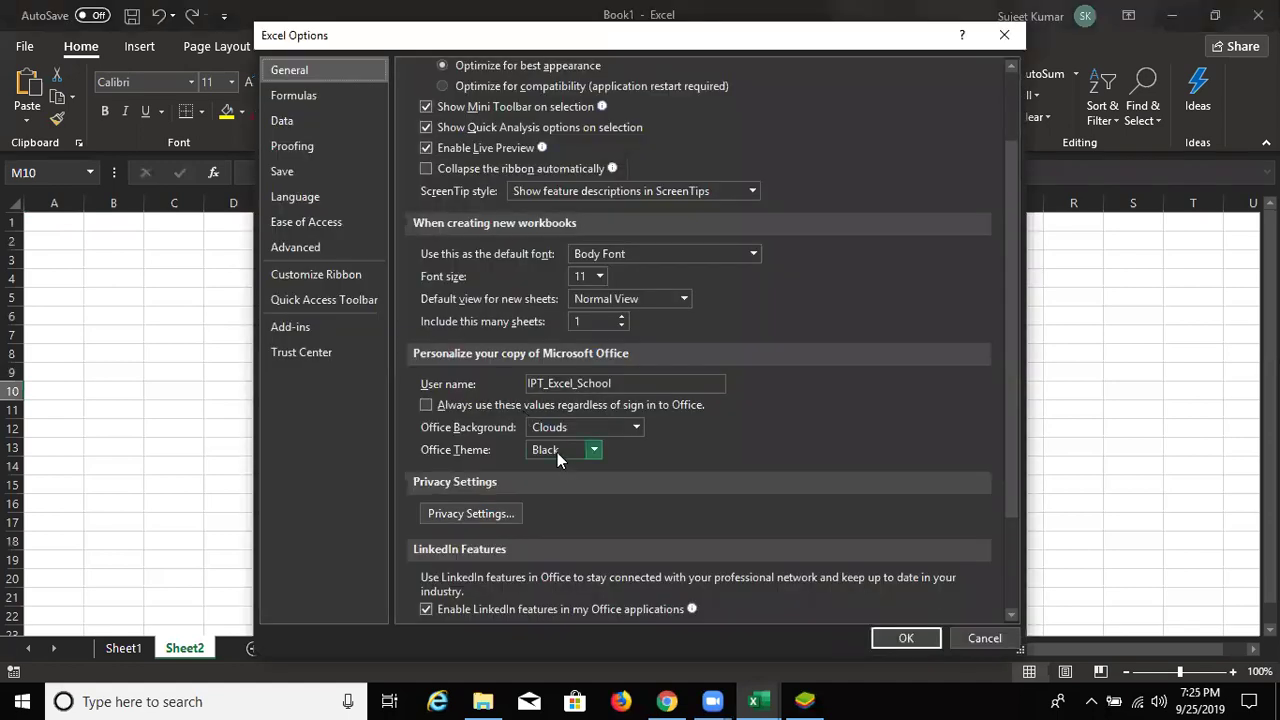
left_click(557, 452)
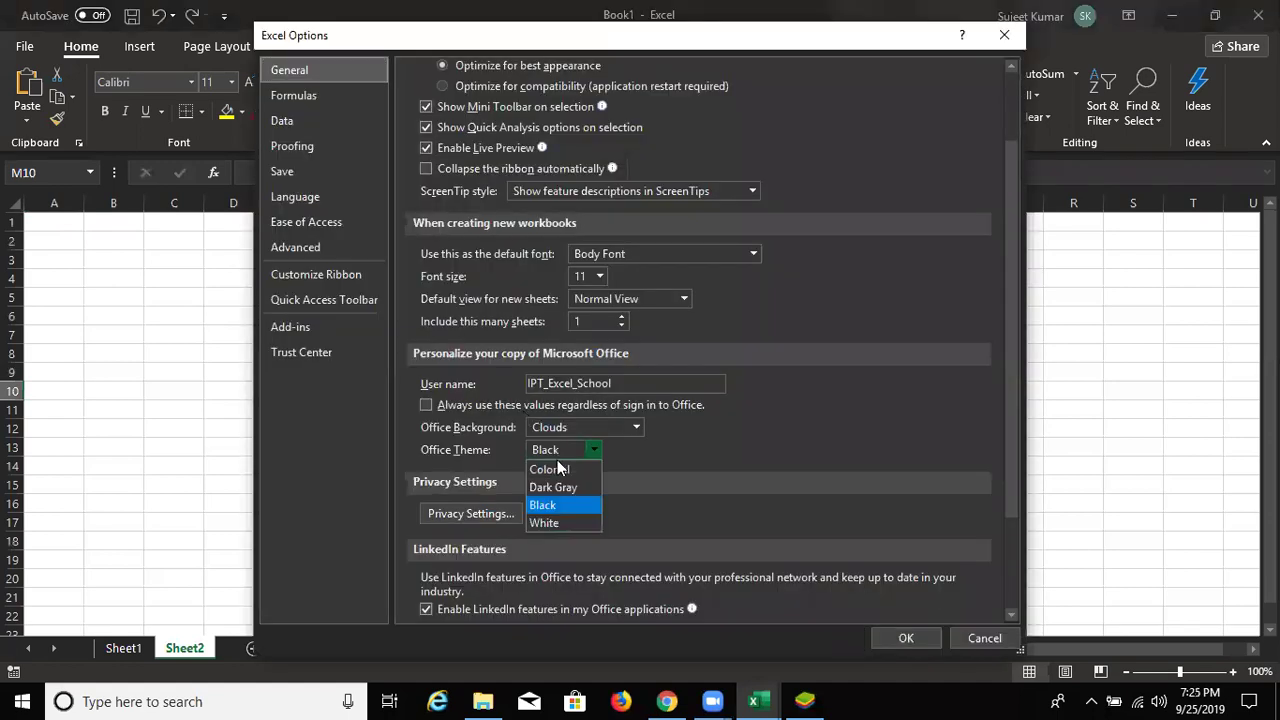
left_click(548, 522)
left_click(905, 638)
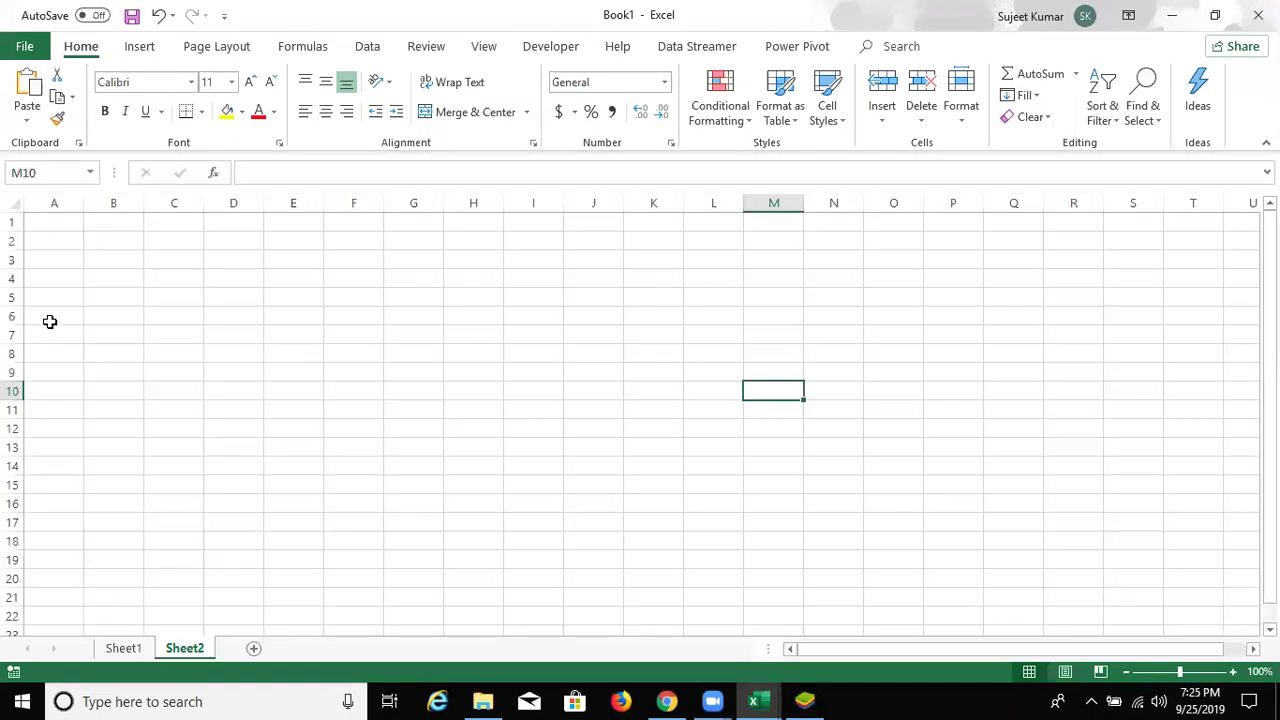
Set the Office theme back to Colorful and close the options
left_click(12, 58)
left_click(60, 650)
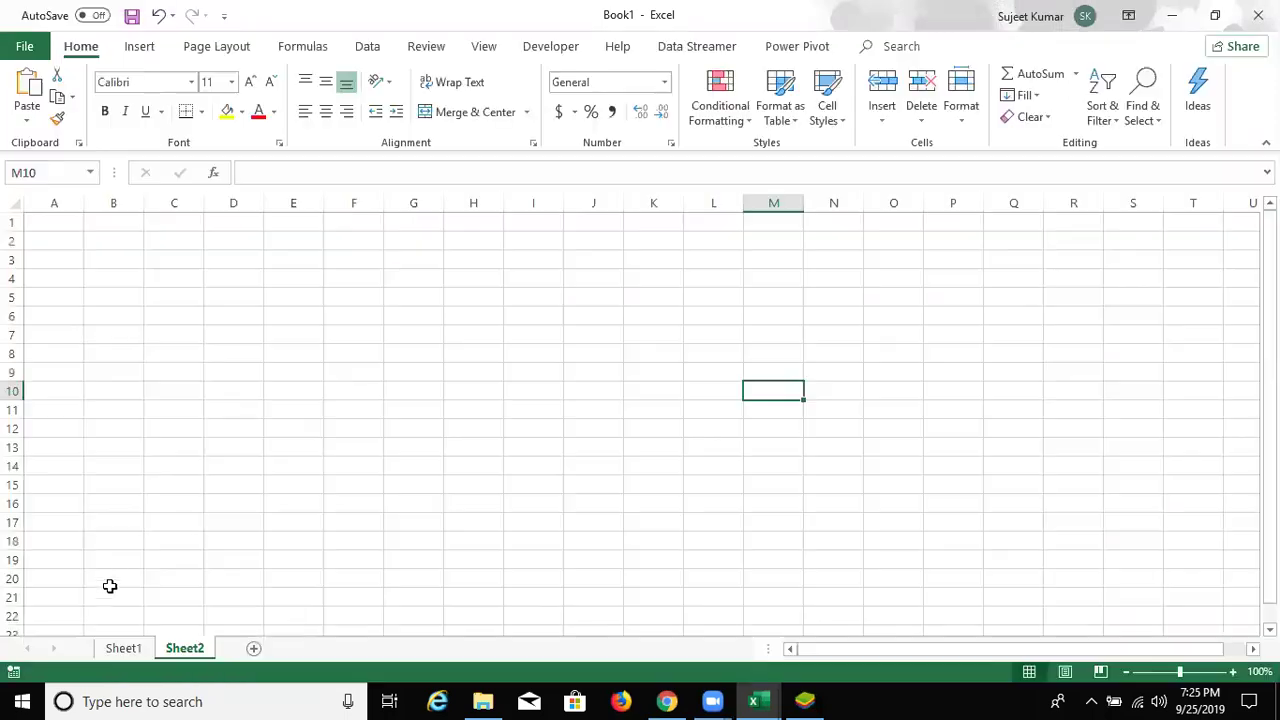
left_click(545, 450)
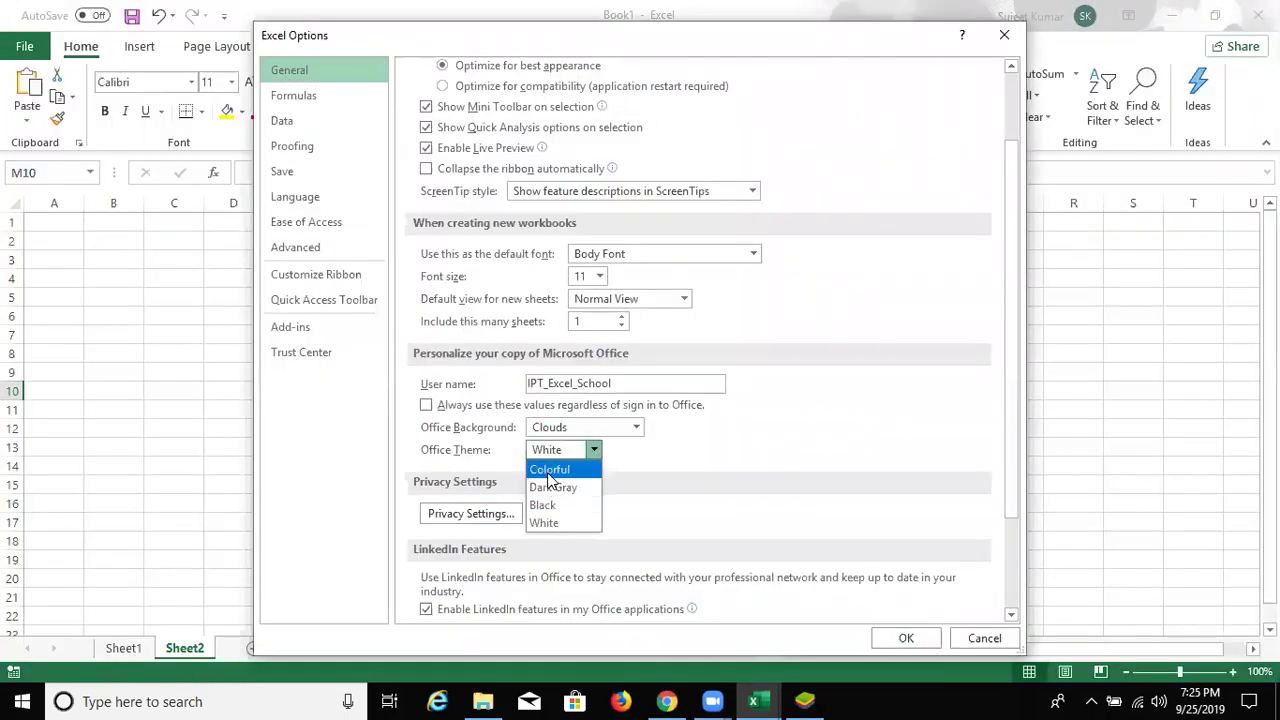
left_click(906, 640)
left_click(906, 640)
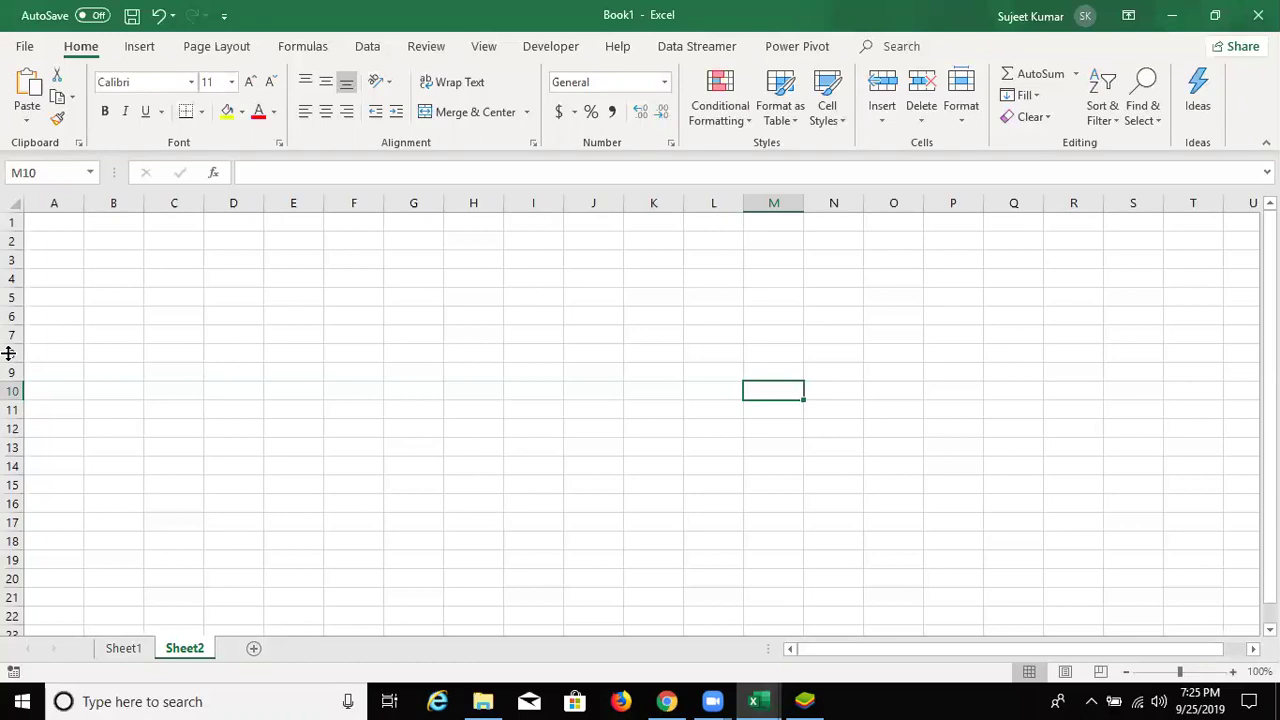
Enable R1C1 reference style in the Formulas options and apply it with OK
left_click(25, 52)
left_click(90, 653)
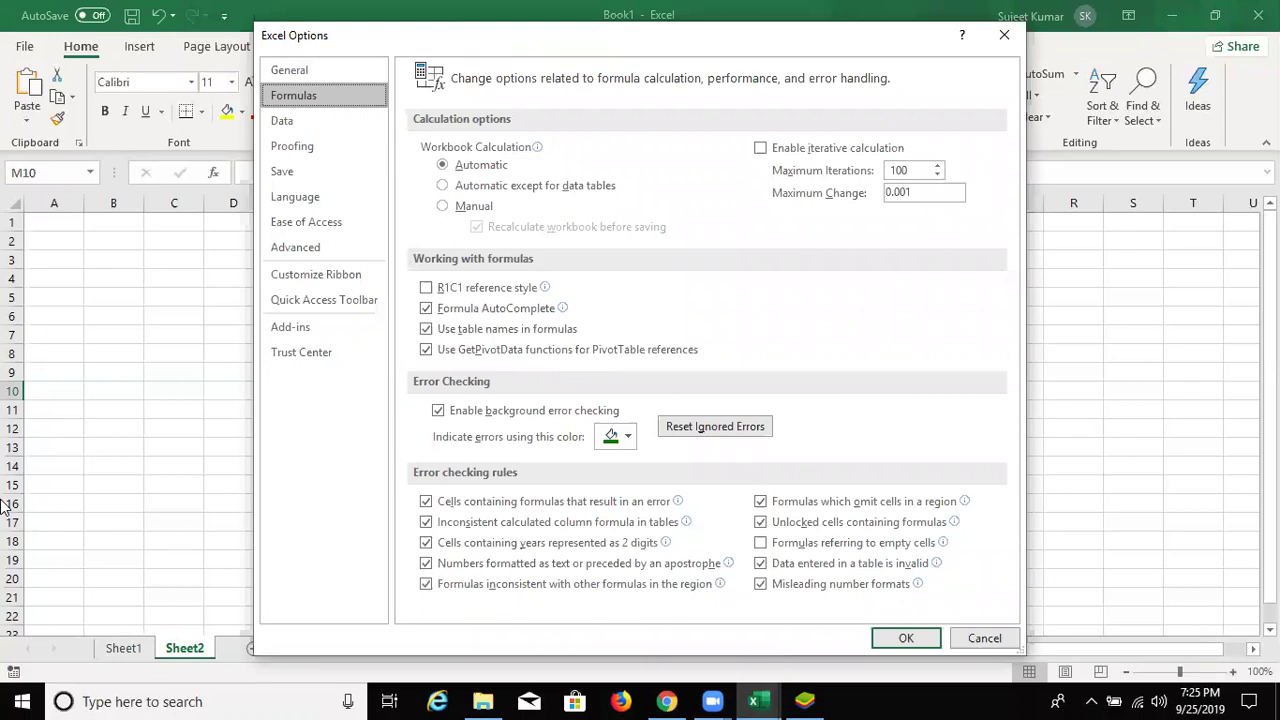
left_click(440, 292)
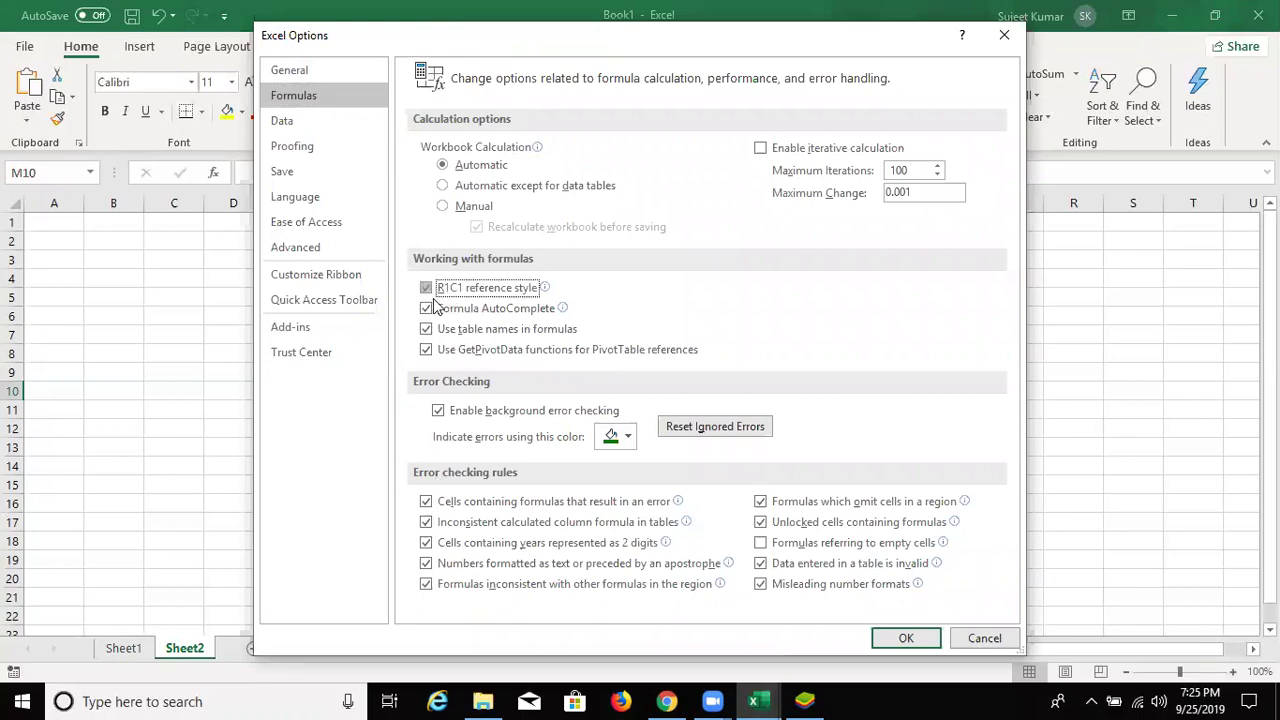
left_click(426, 309)
left_click_drag(720, 38, 921, 33)
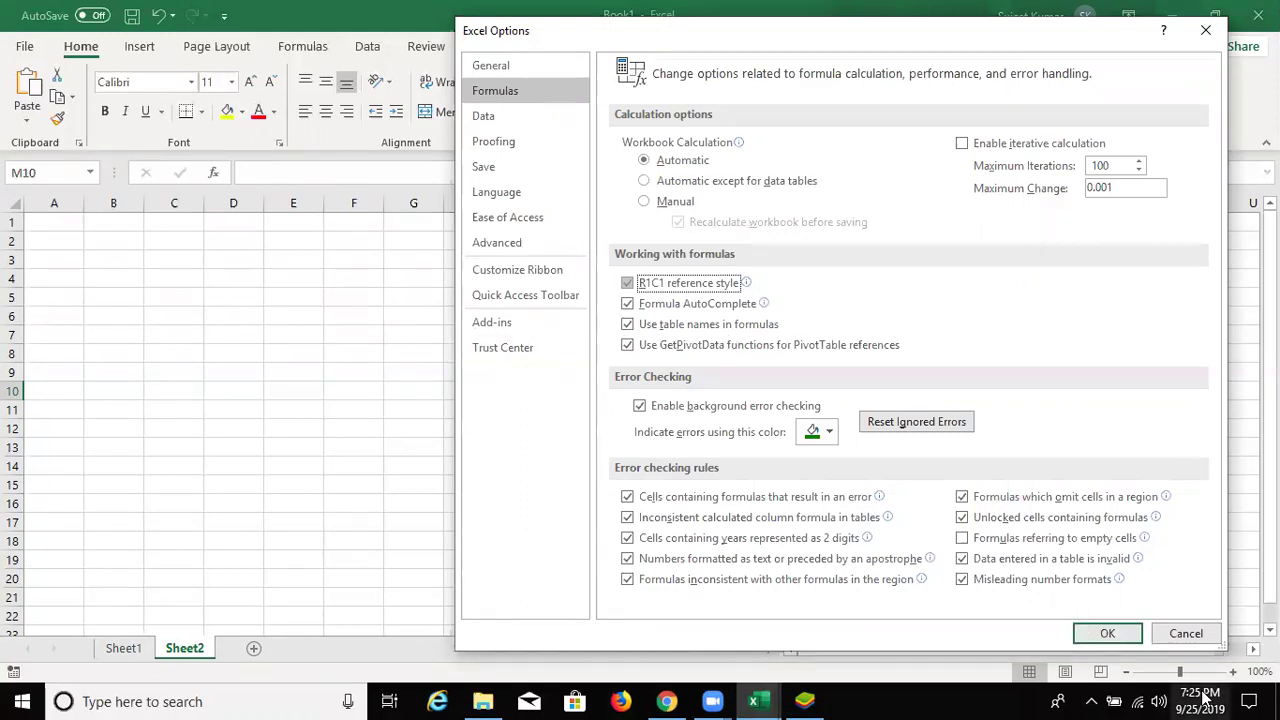
left_click(1110, 634)
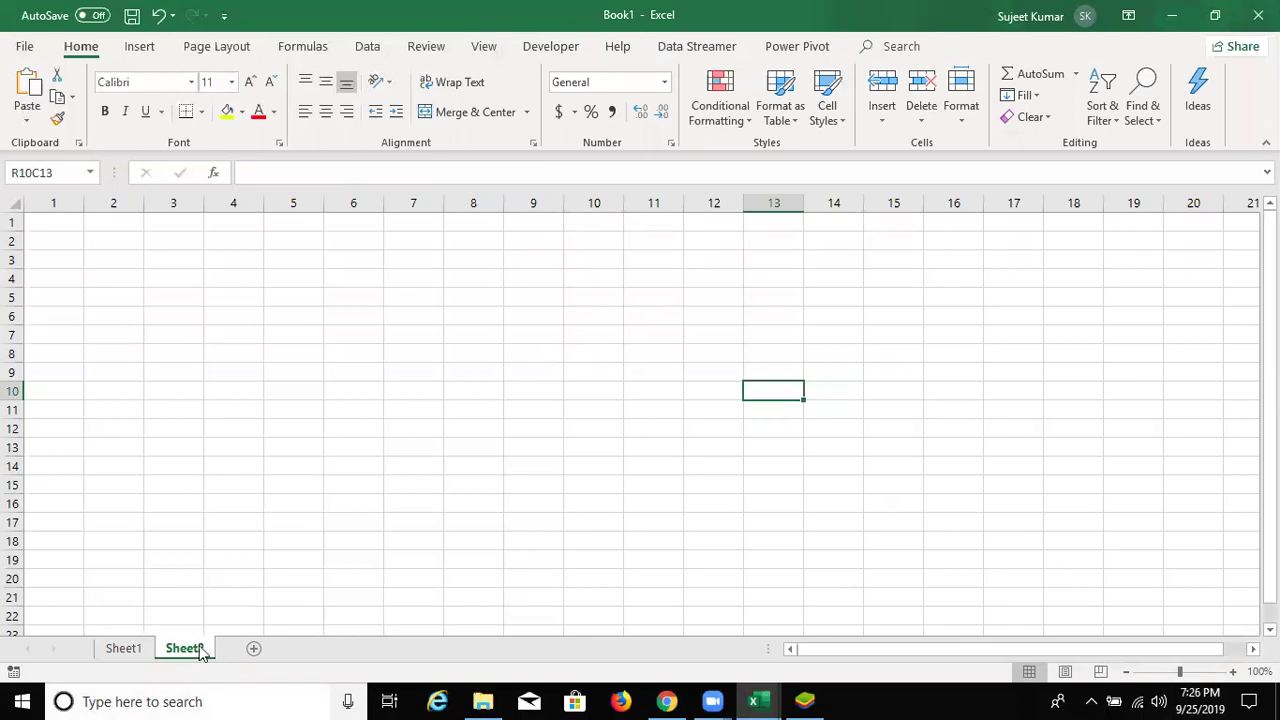
left_click(49, 224)
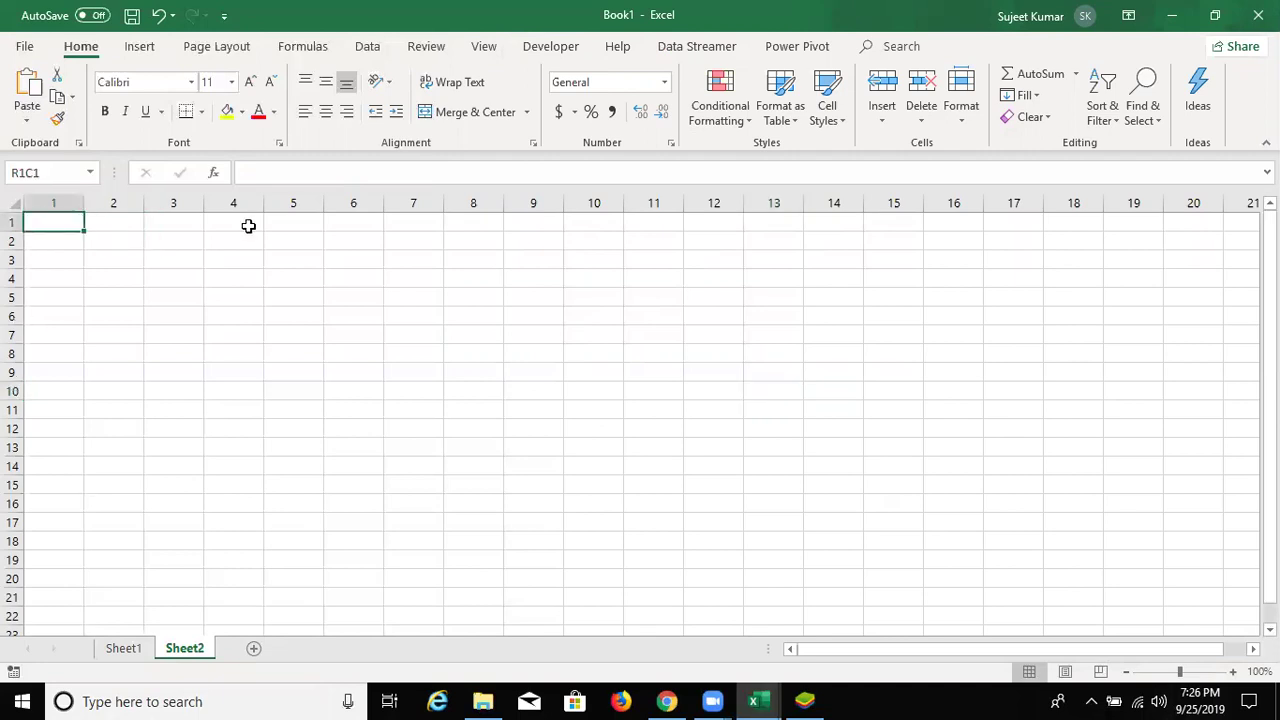
left_click(113, 224)
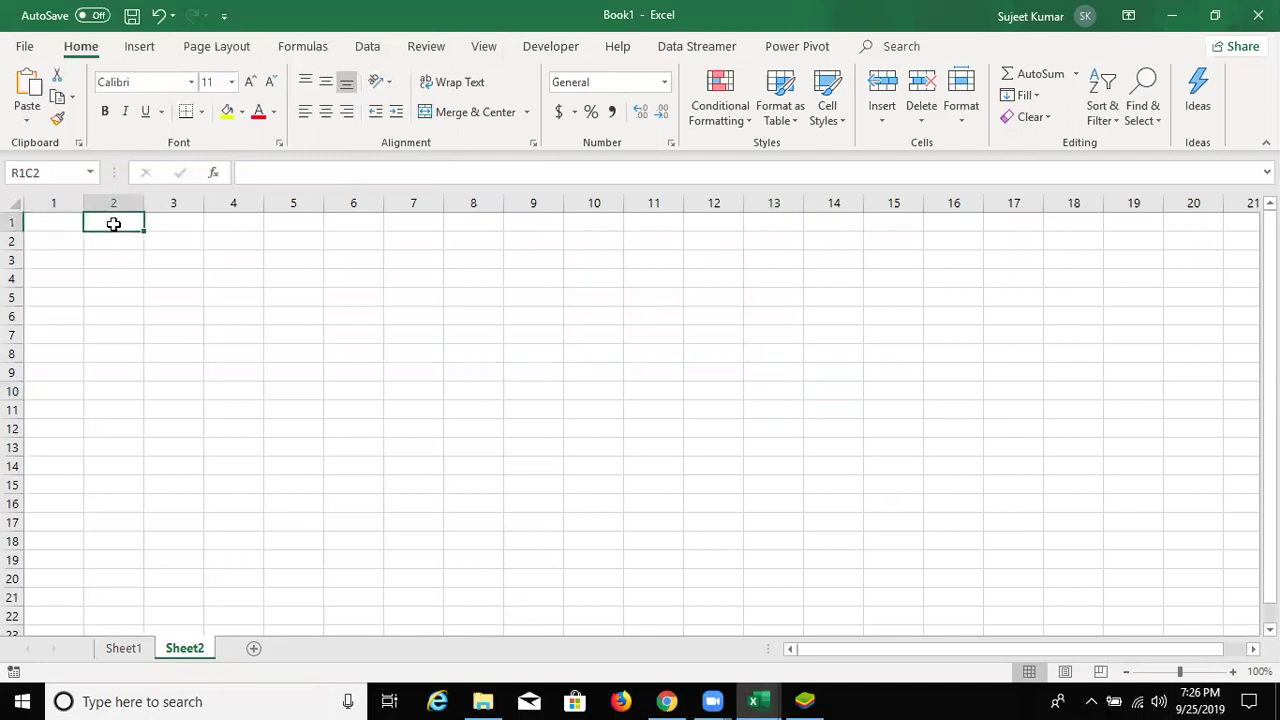
left_click(121, 249)
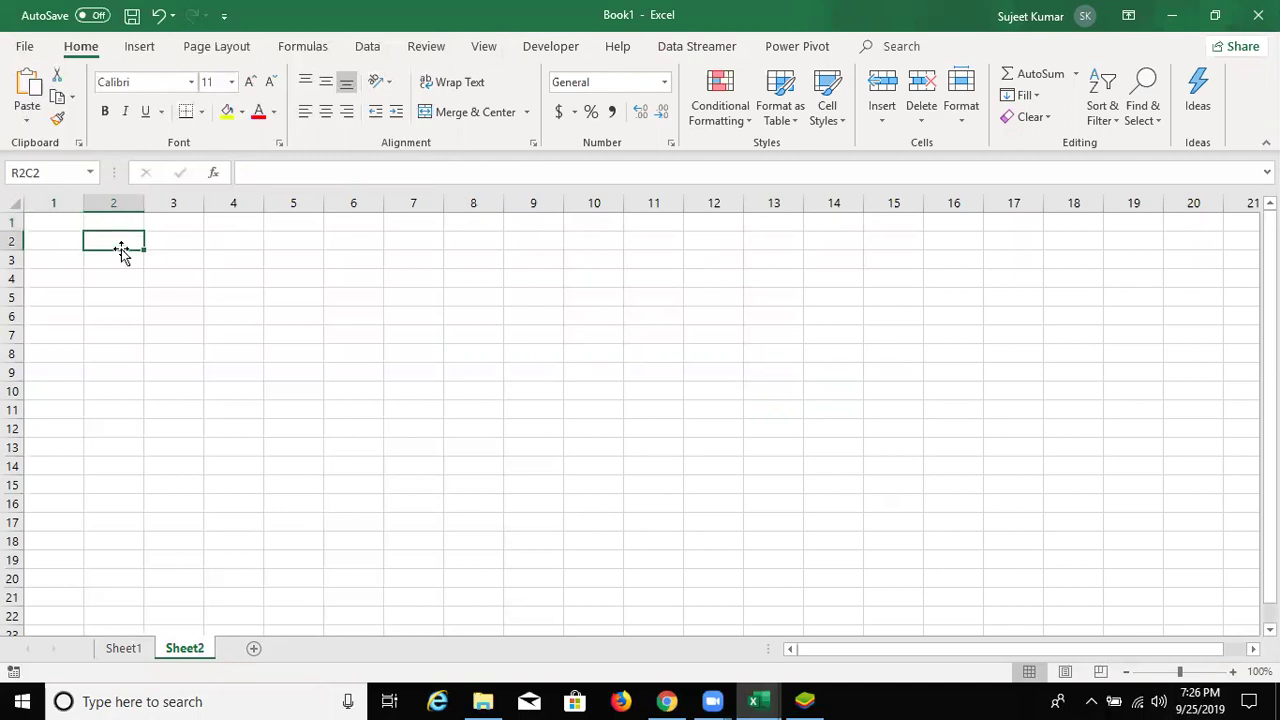
left_click(266, 280)
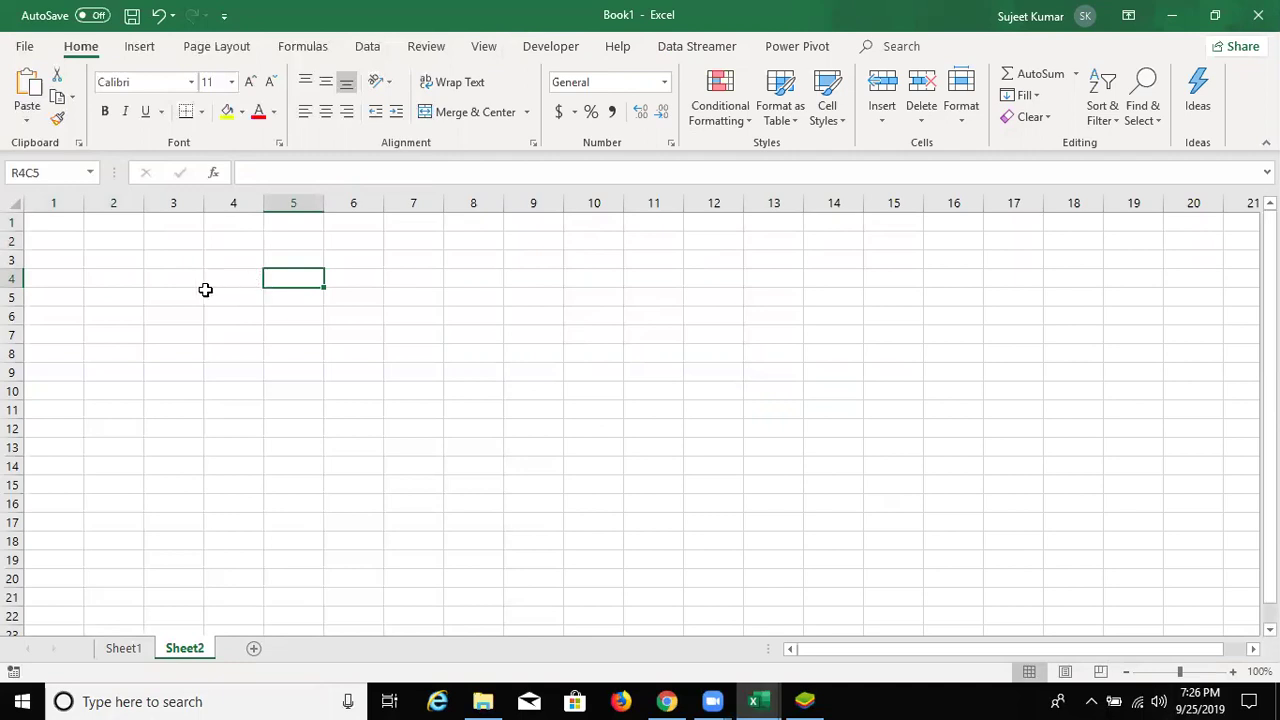
left_click(150, 277)
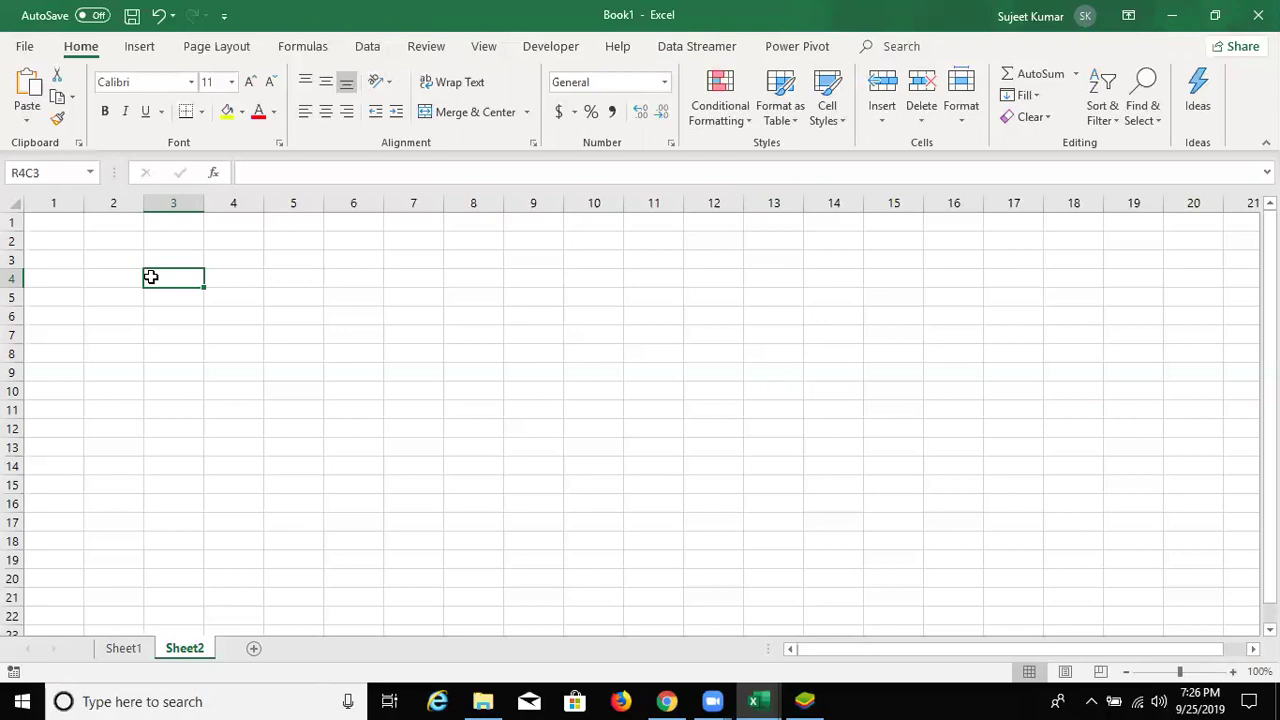
key("Up")
key("Left")
key("Left")
key("Up")
key("Up")
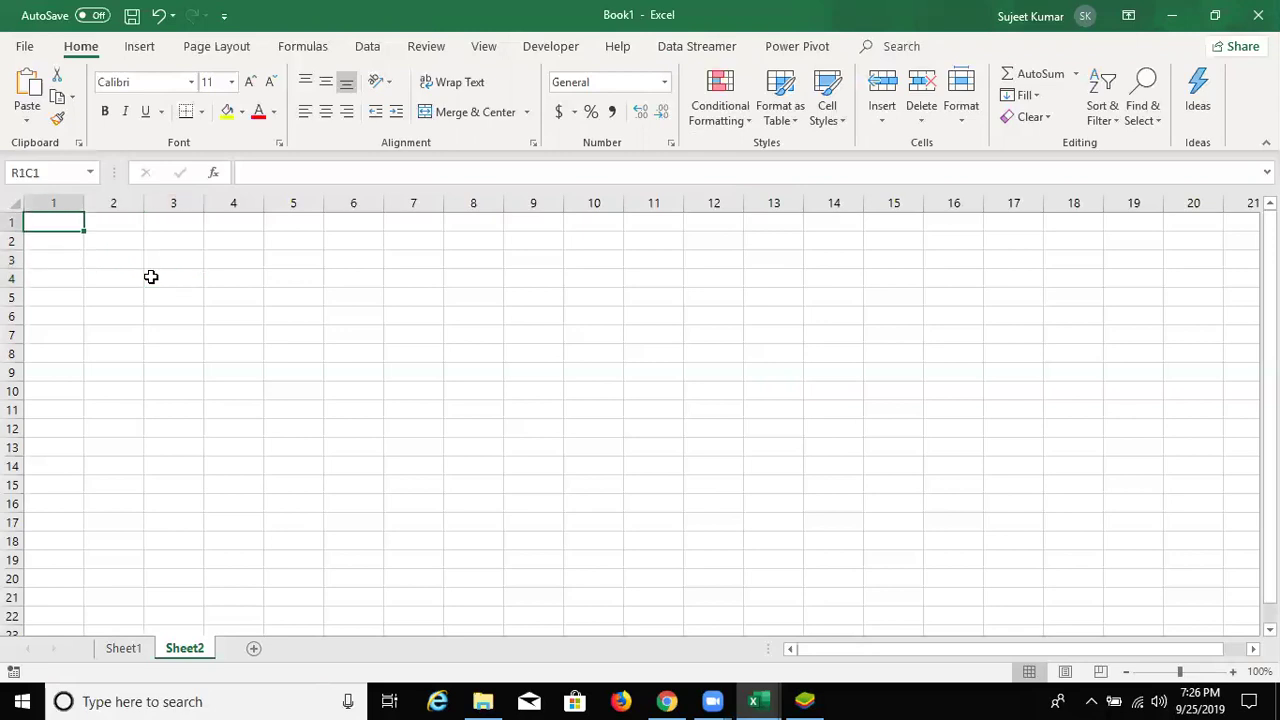
Enter P-1 in R1C1, fill row 1 through P-97, and open the print preview
type("P-1")
key("Return")
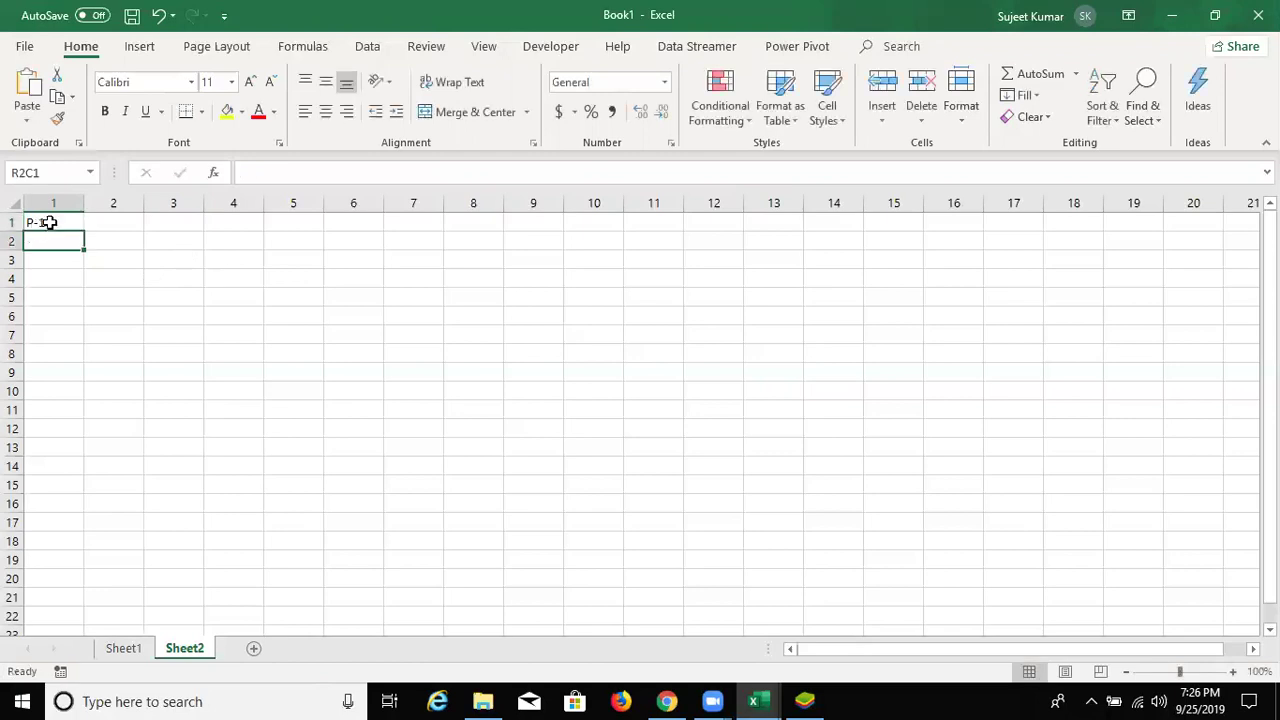
left_click(81, 229)
left_click_drag(81, 229, 1165, 232)
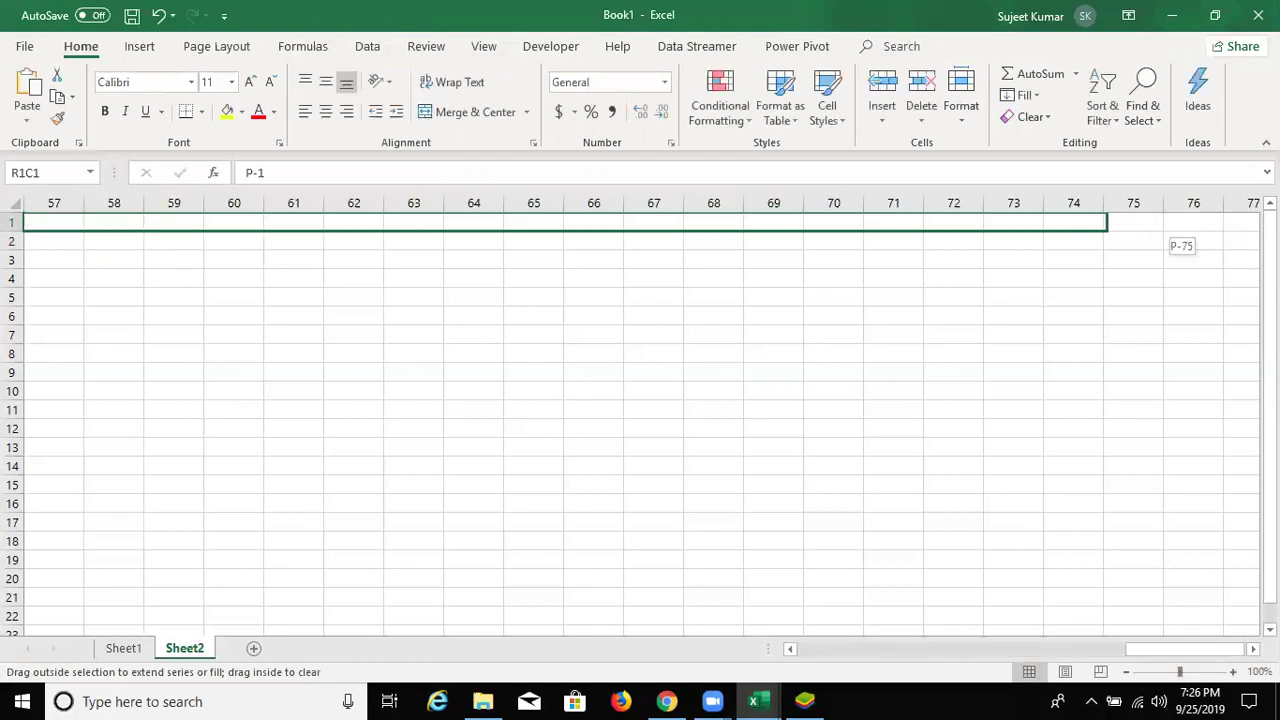
left_click_drag(1165, 232, 1163, 232)
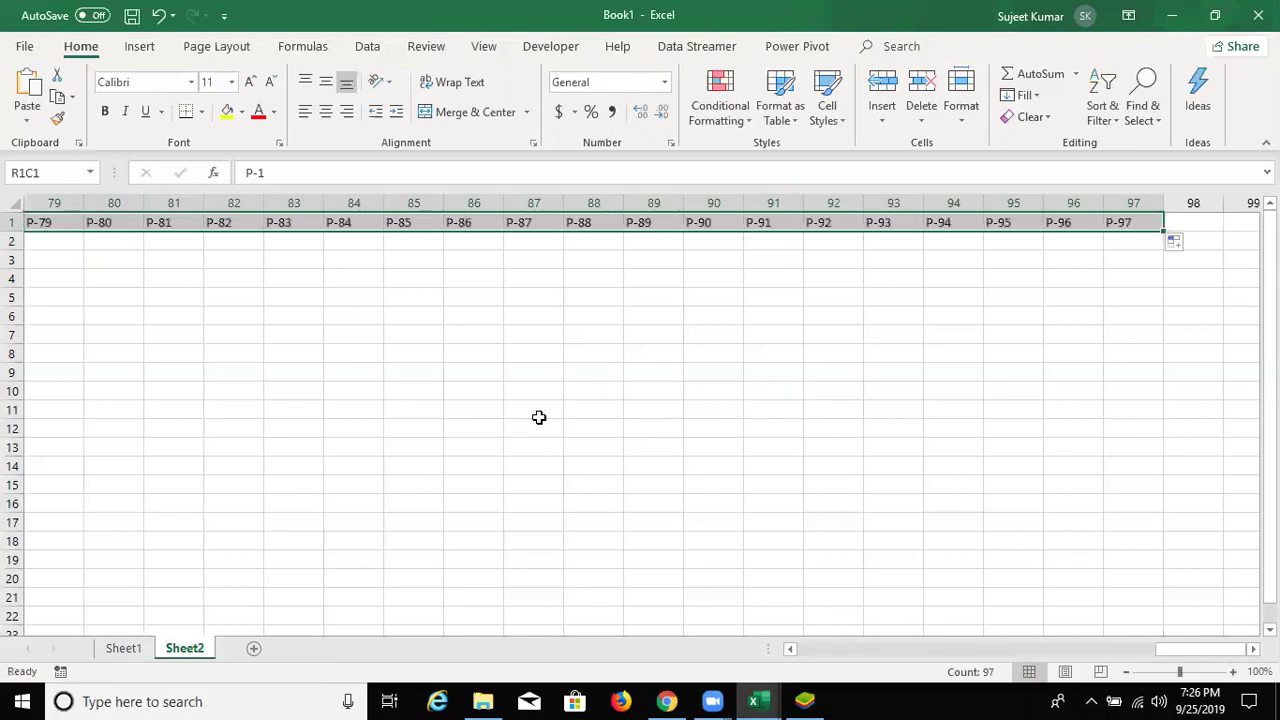
key("ctrl+Home")
key("ctrl+p")
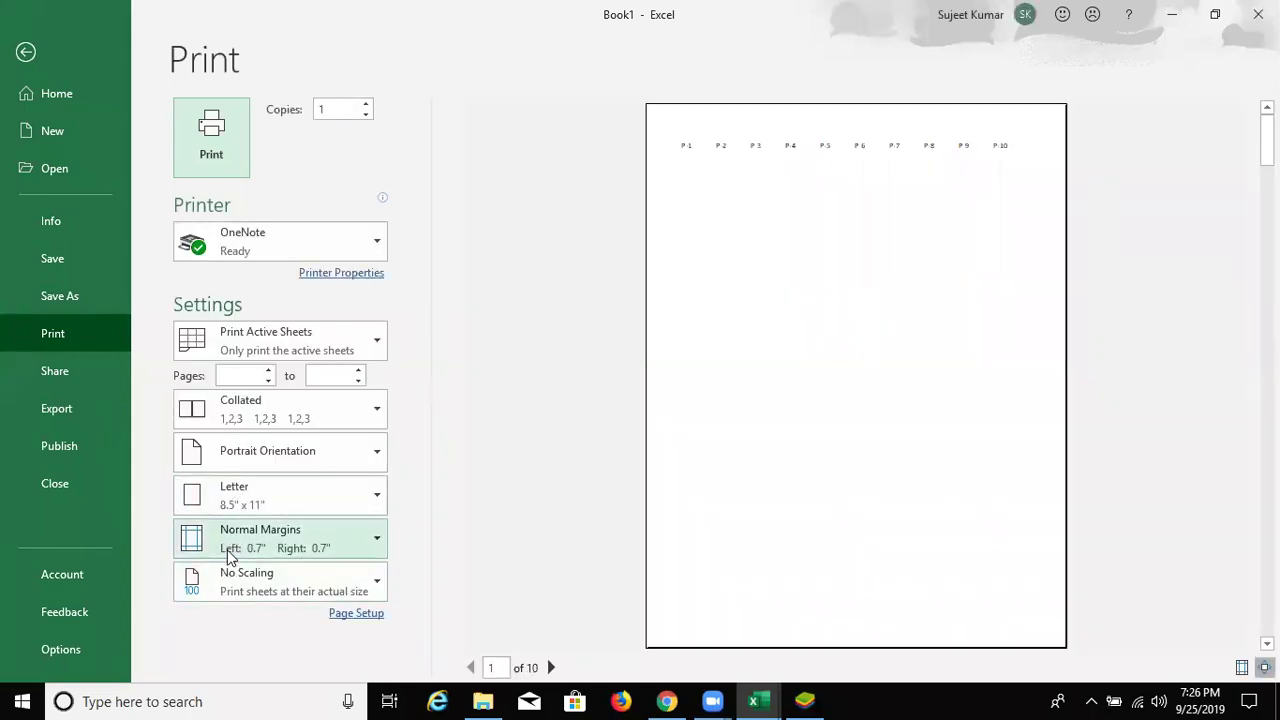
Apply Narrow margins and Landscape orientation, then go back to the worksheet
left_click(228, 545)
left_click(217, 486)
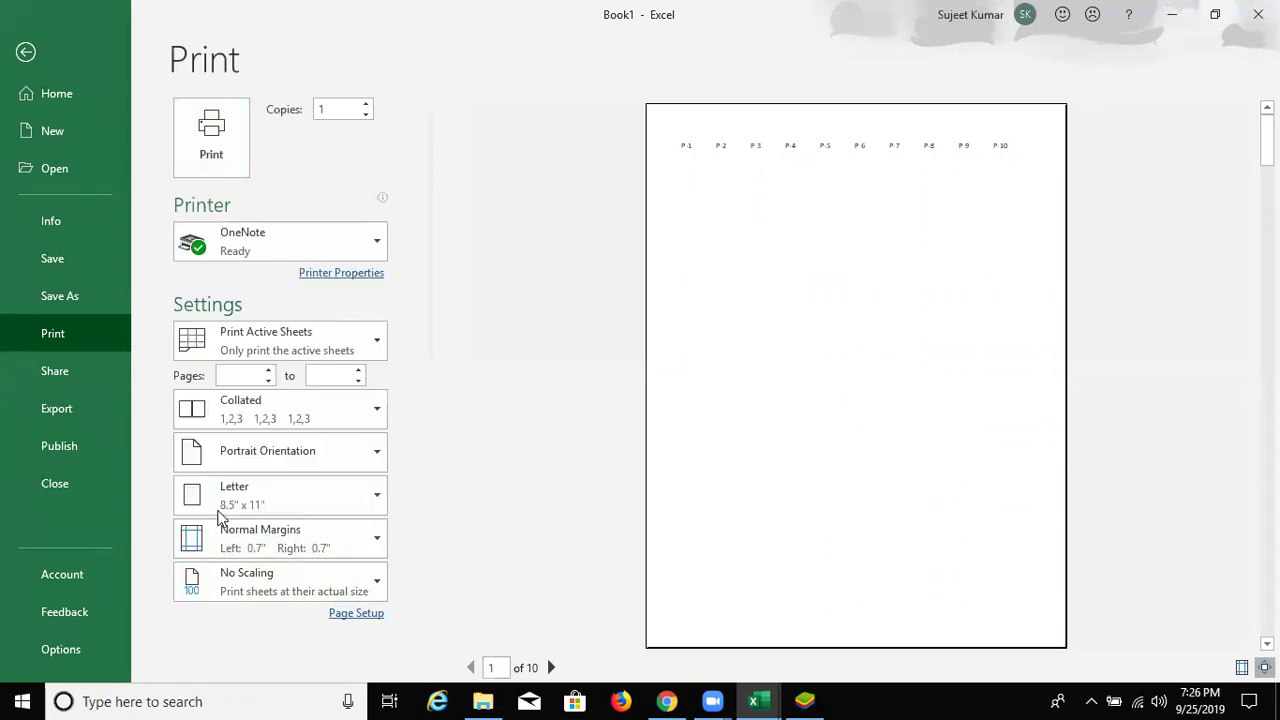
left_click(257, 456)
left_click(246, 531)
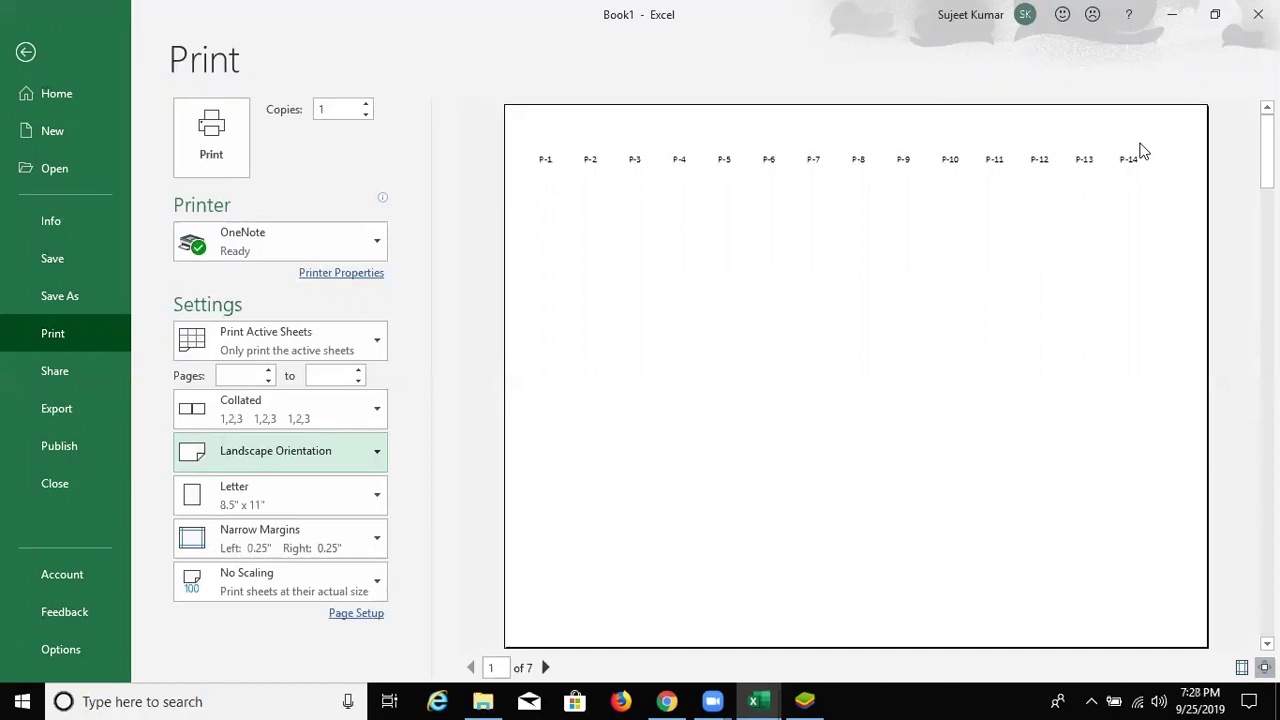
key("Escape")
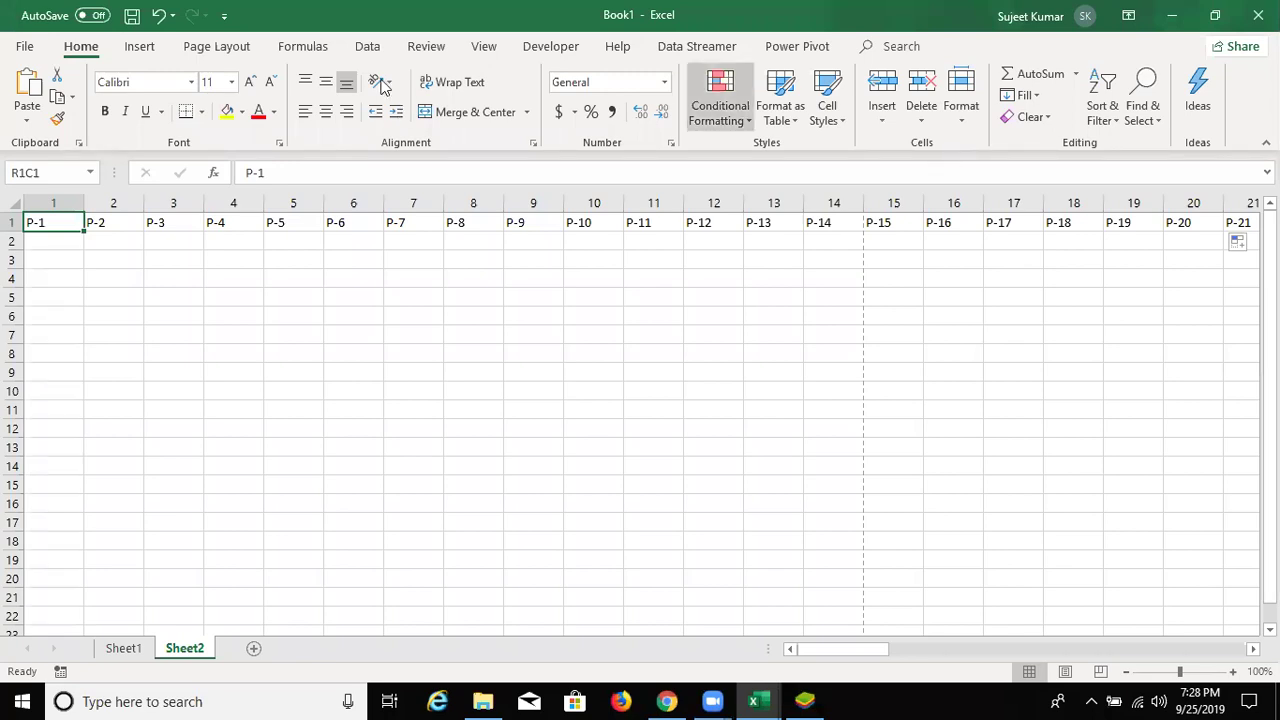
Turn on Print for Headings and Gridlines on Page Layout and check the print preview
left_click(235, 50)
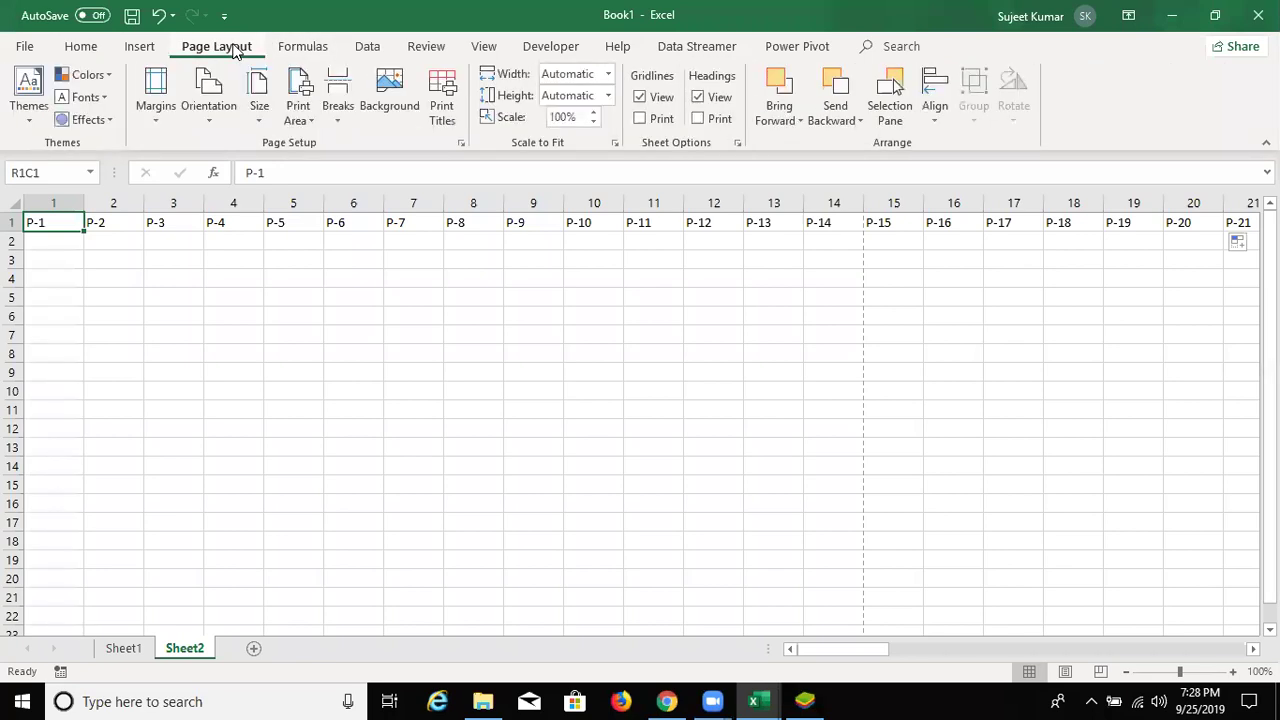
left_click(698, 97)
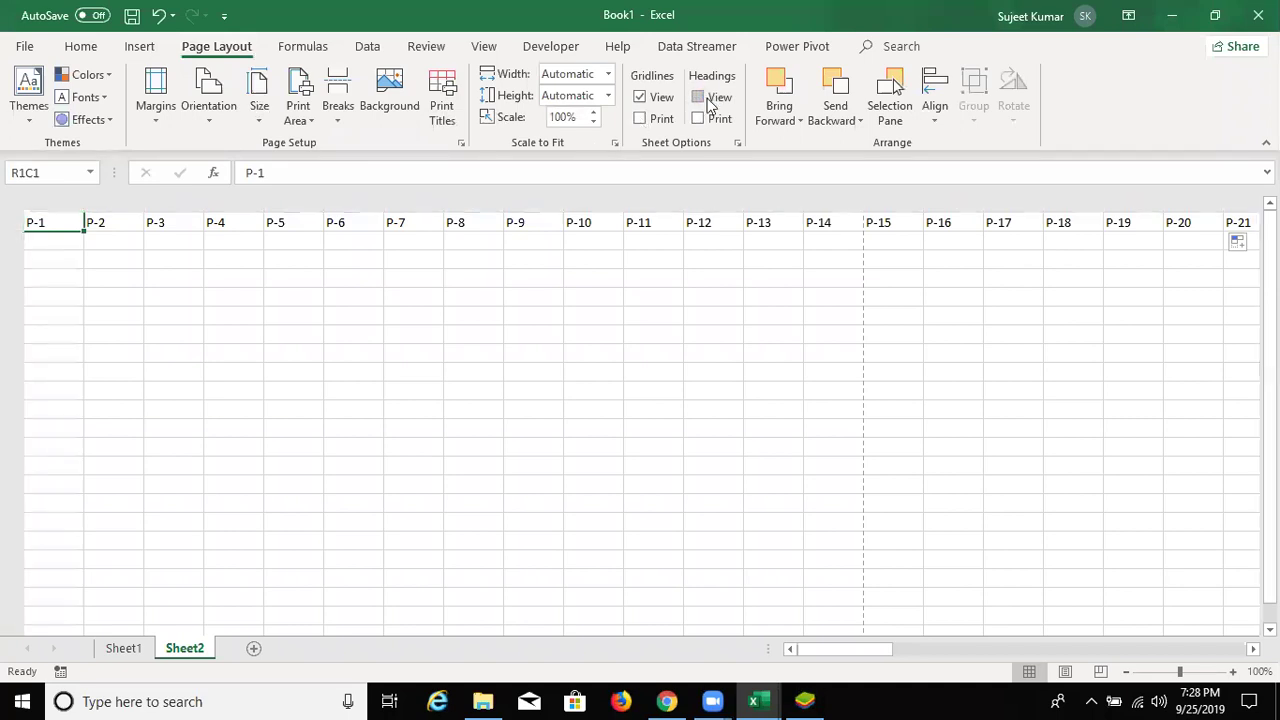
left_click(698, 97)
left_click(700, 118)
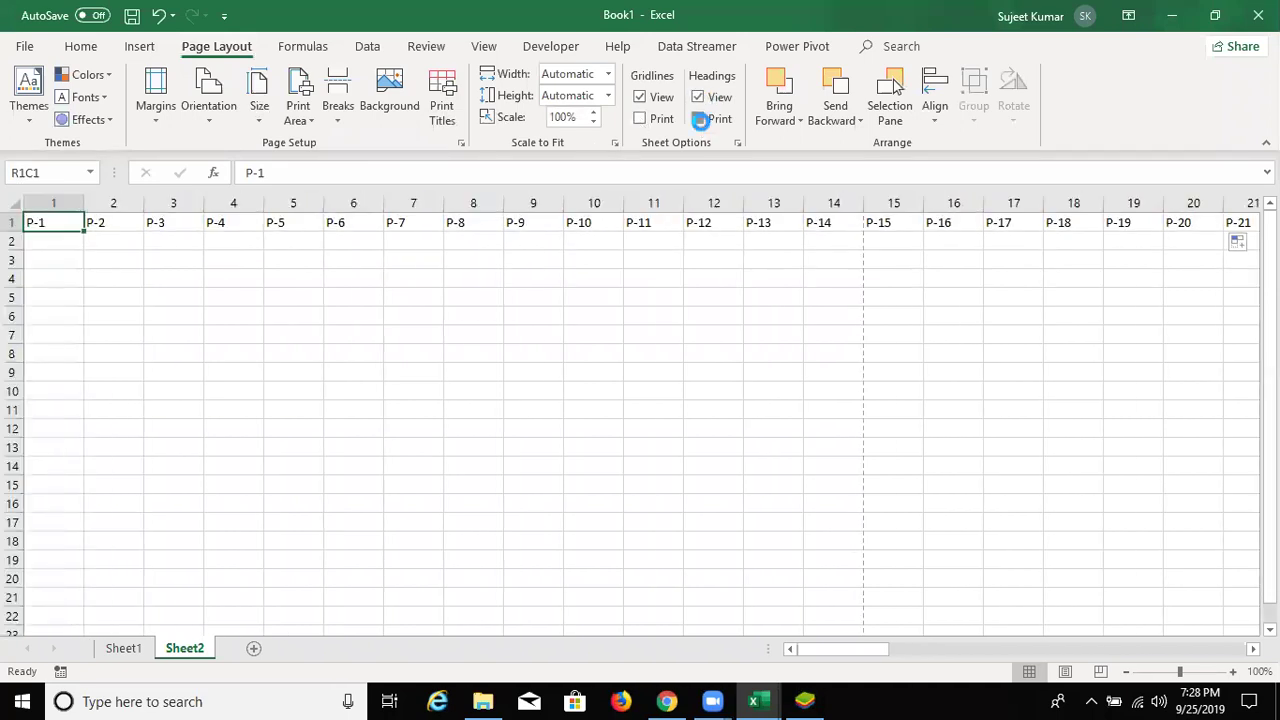
left_click(639, 119)
key("ctrl+p")
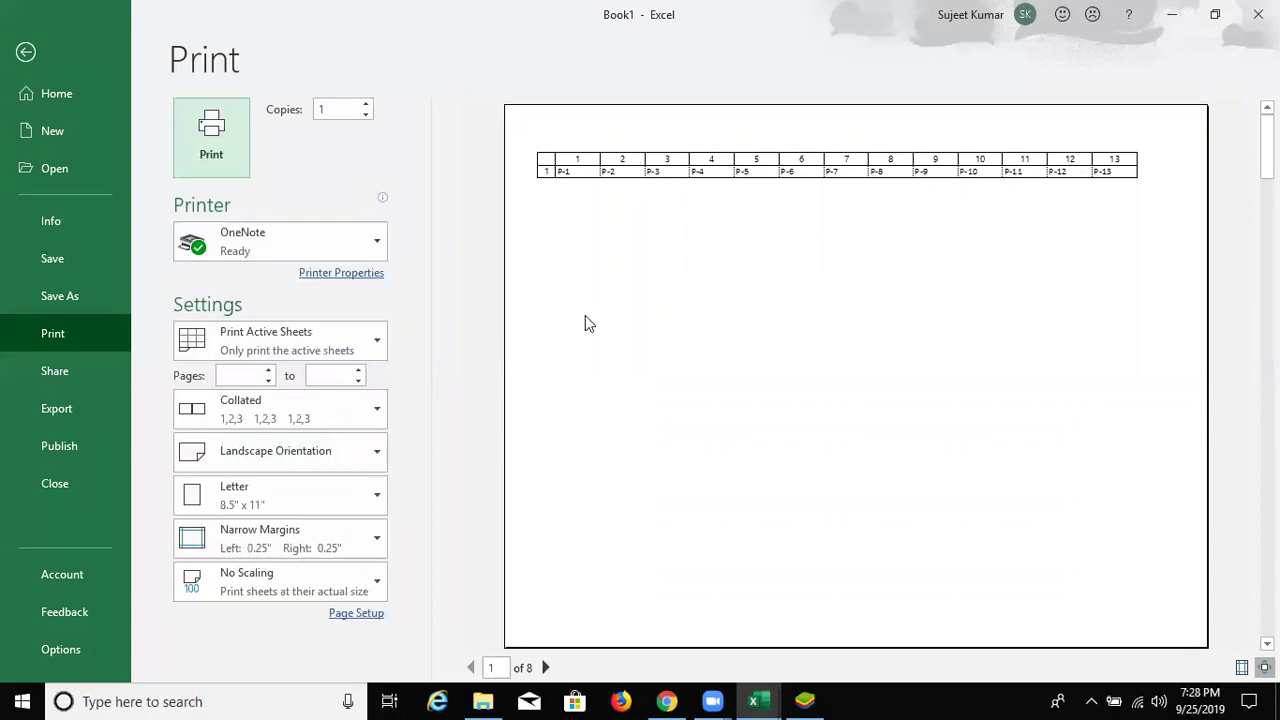
key("Escape")
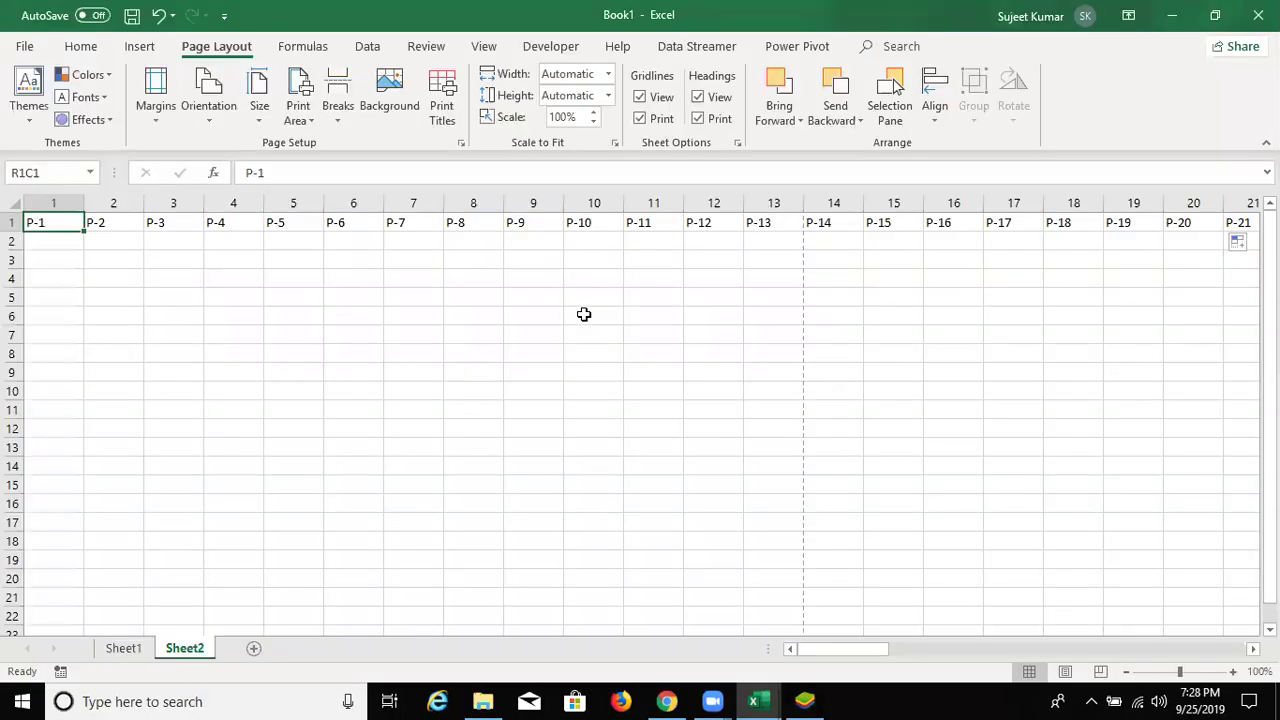
key("Down")
Enter =RANDBETWEEN(10,90) in cell R2C1
key("Up")
key("Down")
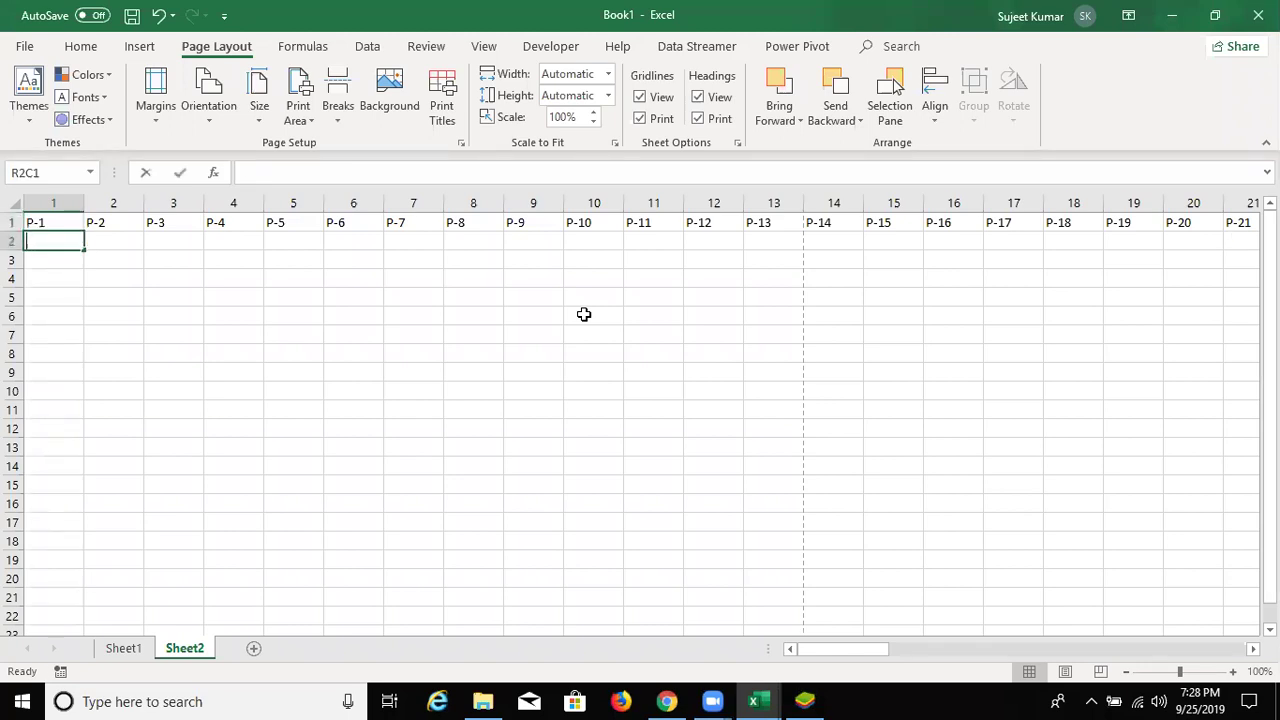
type("=ra")
key("Down")
key("Down")
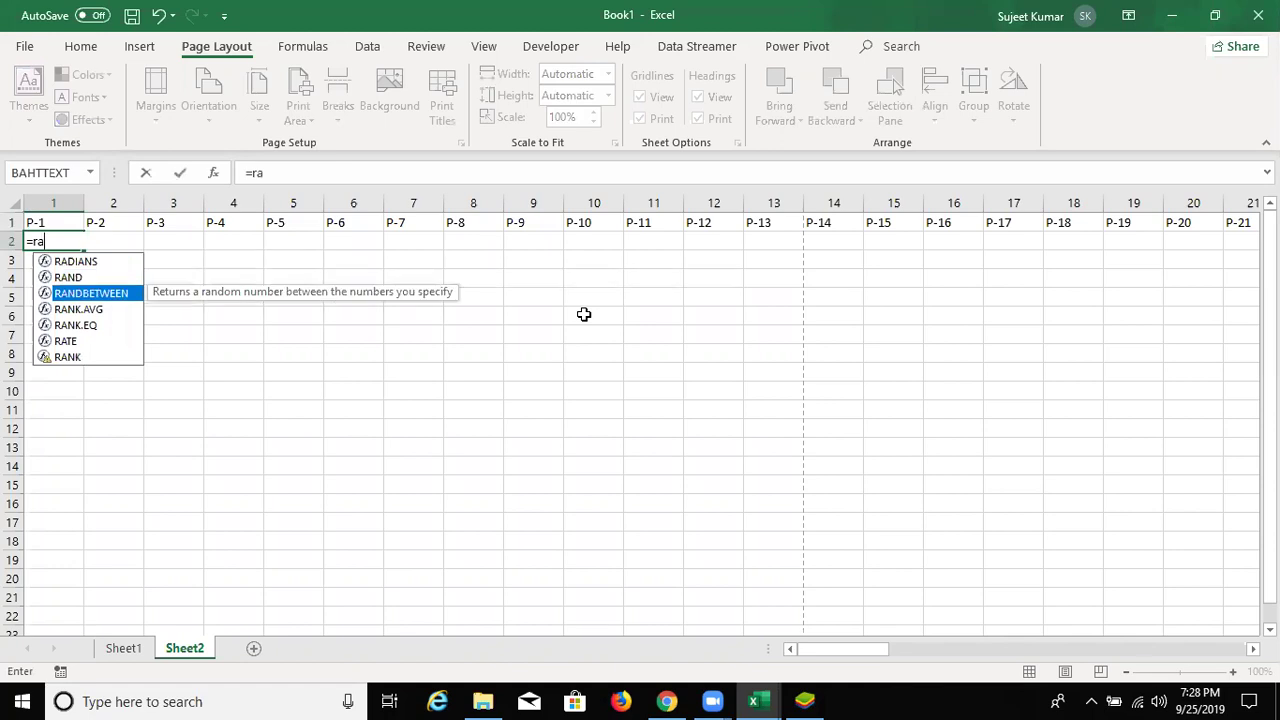
key("Tab")
type("10,90")
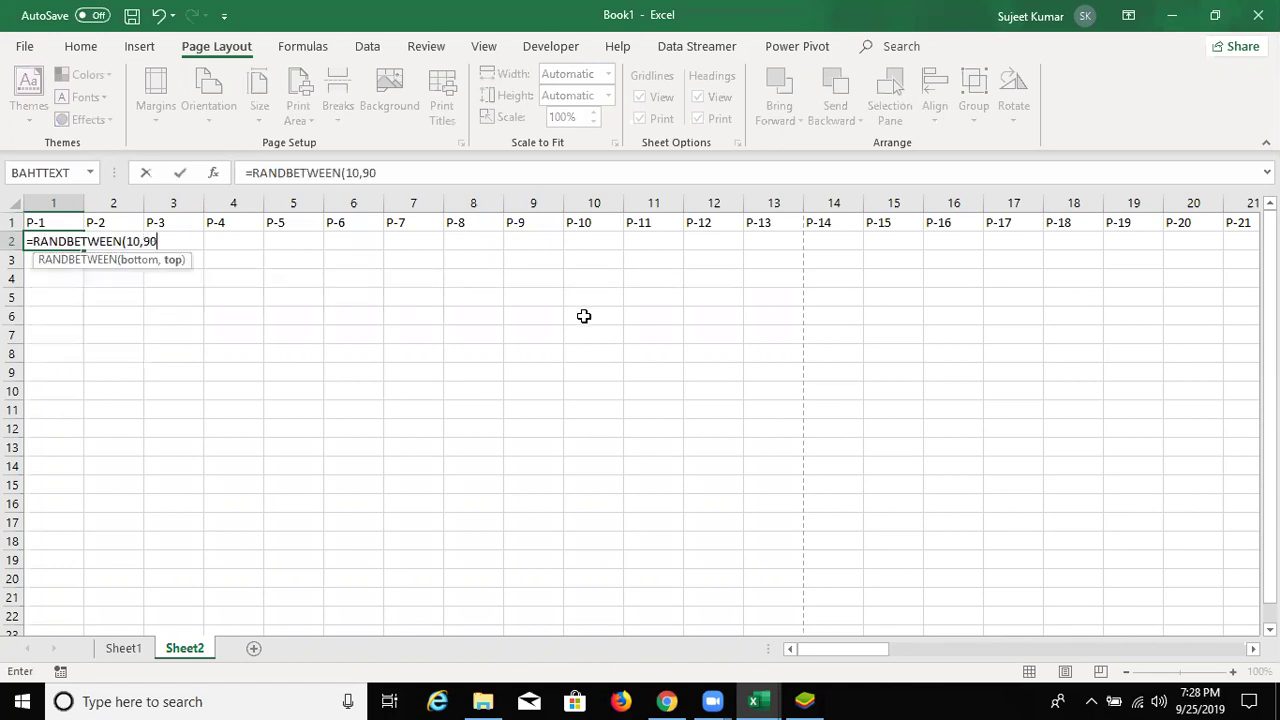
type(")")
key("Return")
Delete the pasted picture, fill the formula across and down the grid, and preview printing
key("Up")
key("shift+Right")
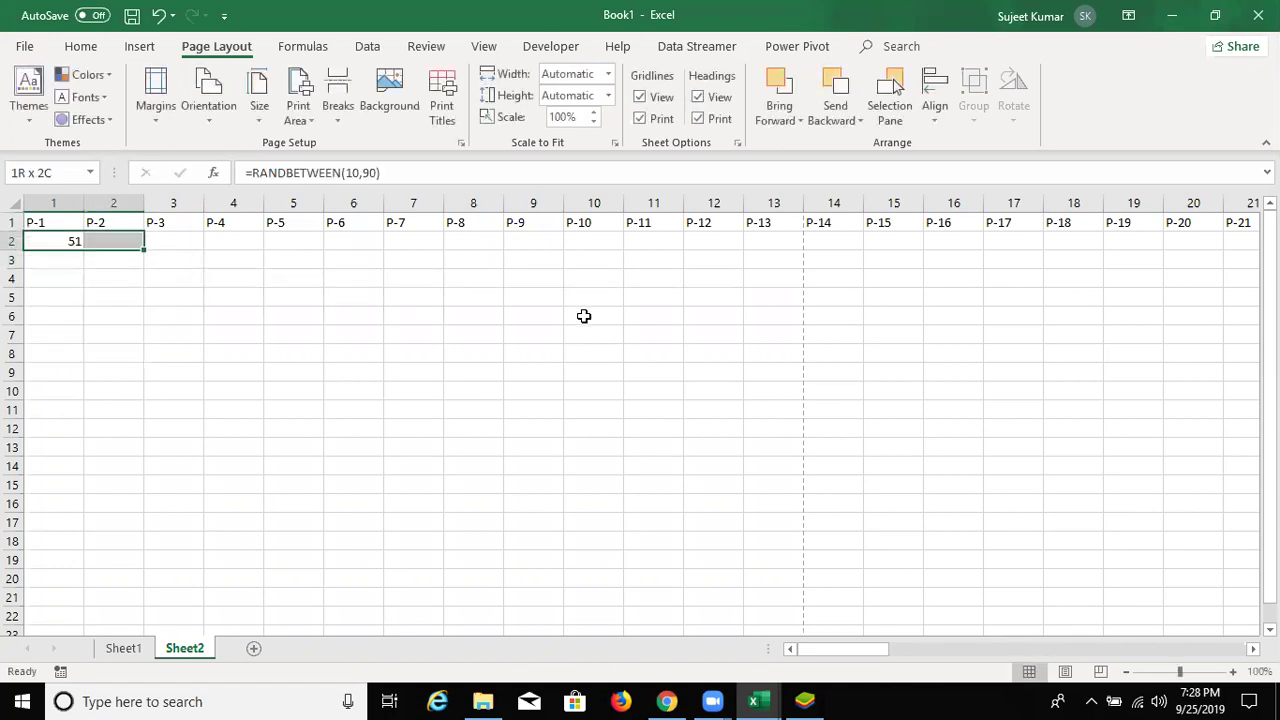
key("shift+Right")
key("shift+Right")
key("shift+Right")
key("shift+Right")
key("shift+Right")
key("shift+Right")
key("shift+Right")
key("shift+Right")
key("shift+Right")
key("shift+Right")
key("shift+Right")
key("shift+Right")
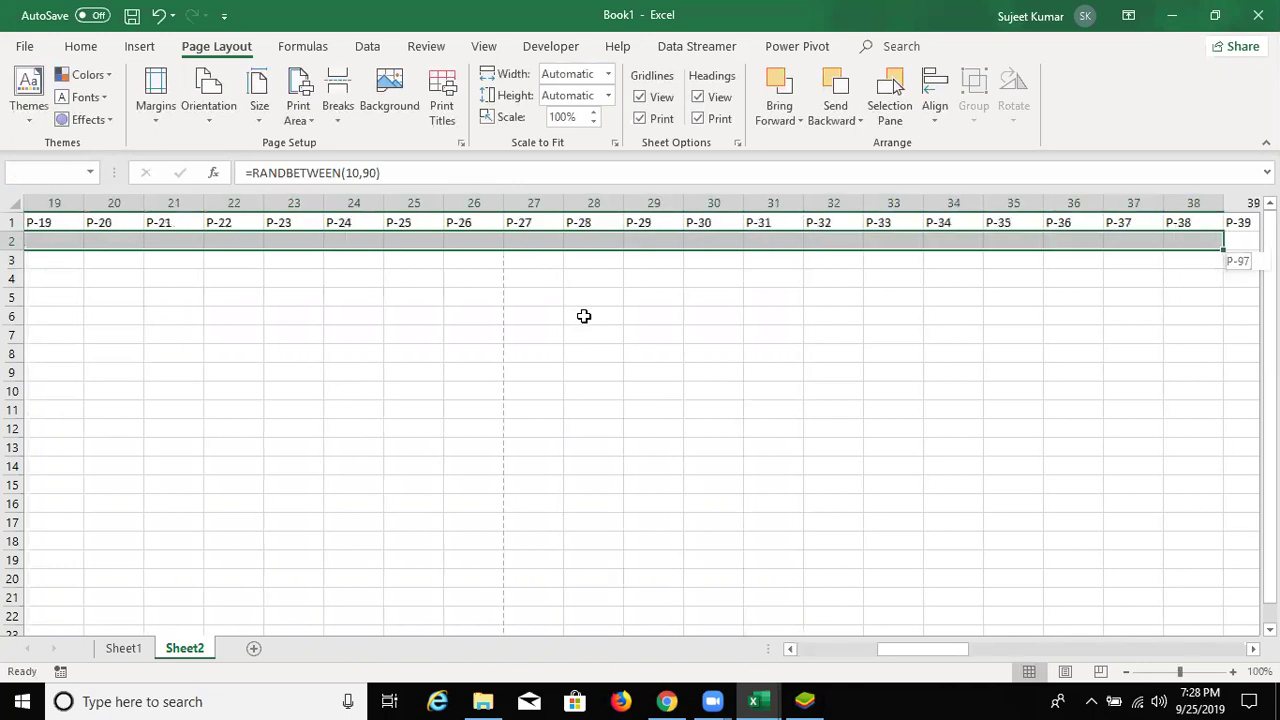
key("shift+Right")
key("shift+Right")
key("shift+Right")
key("shift+Down")
key("shift+Down")
key("shift+Down")
key("shift+Down")
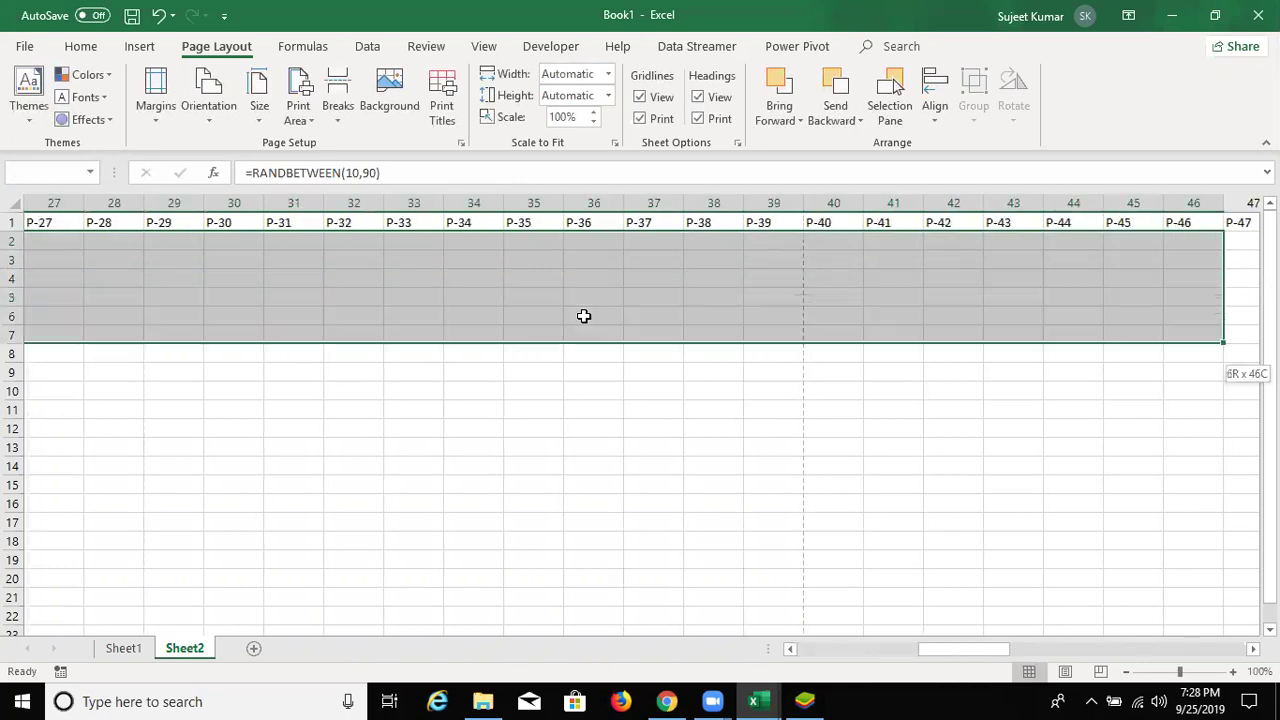
key("shift+Down")
key("shift+Down")
key("shift+Down")
key("shift+Down")
key("shift+Down")
key("shift+Down")
key("shift+Down")
key("shift+Down")
key("shift+Down")
key("shift+Down")
key("shift+Down")
key("shift+Down")
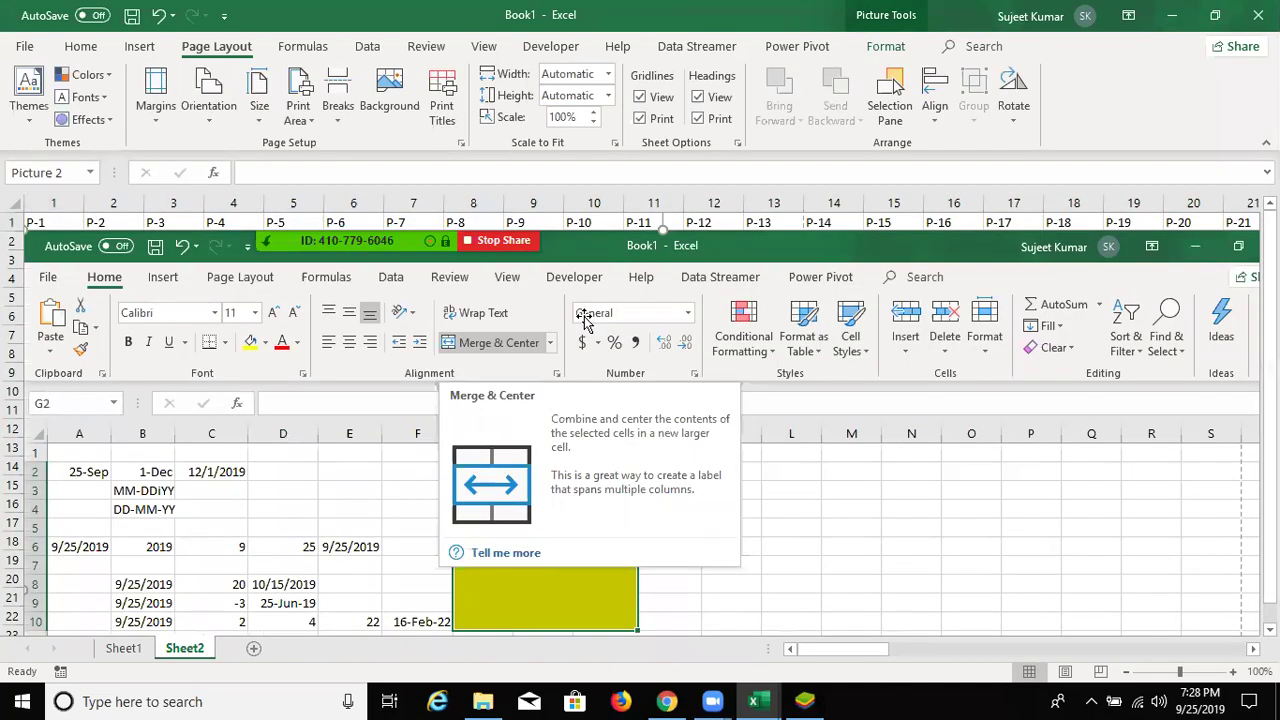
key("Delete")
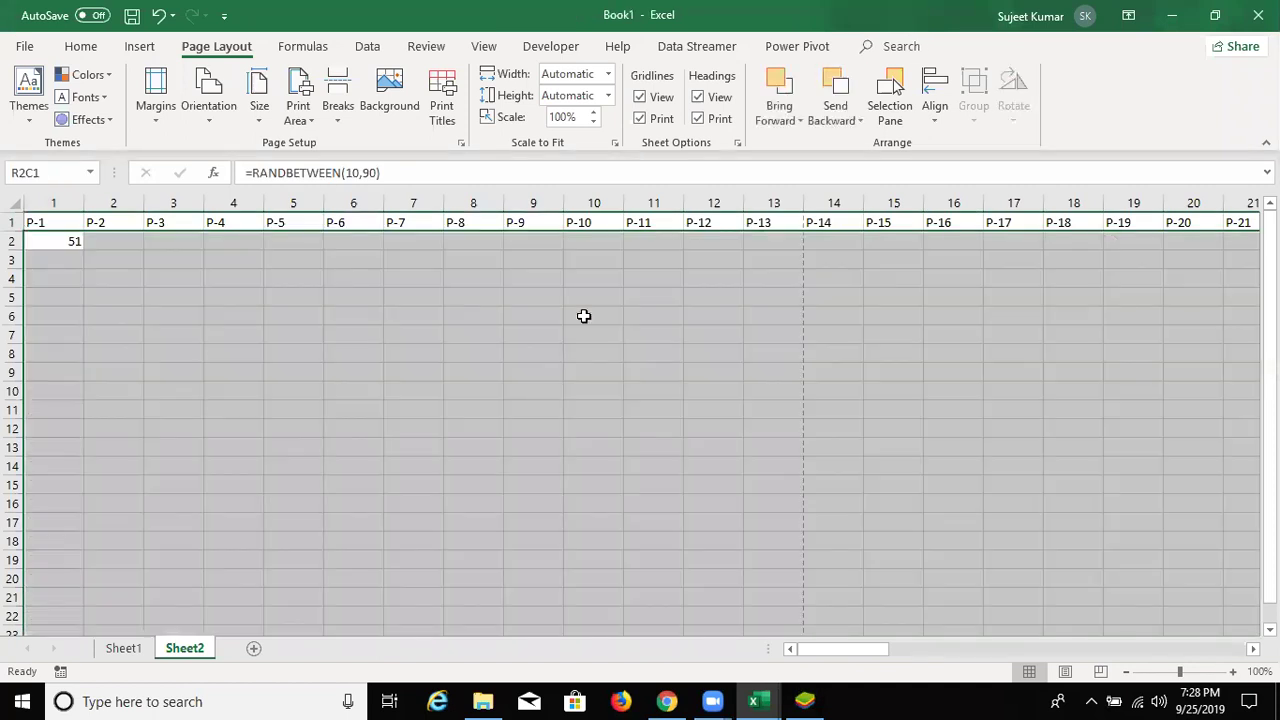
key("ctrl+r")
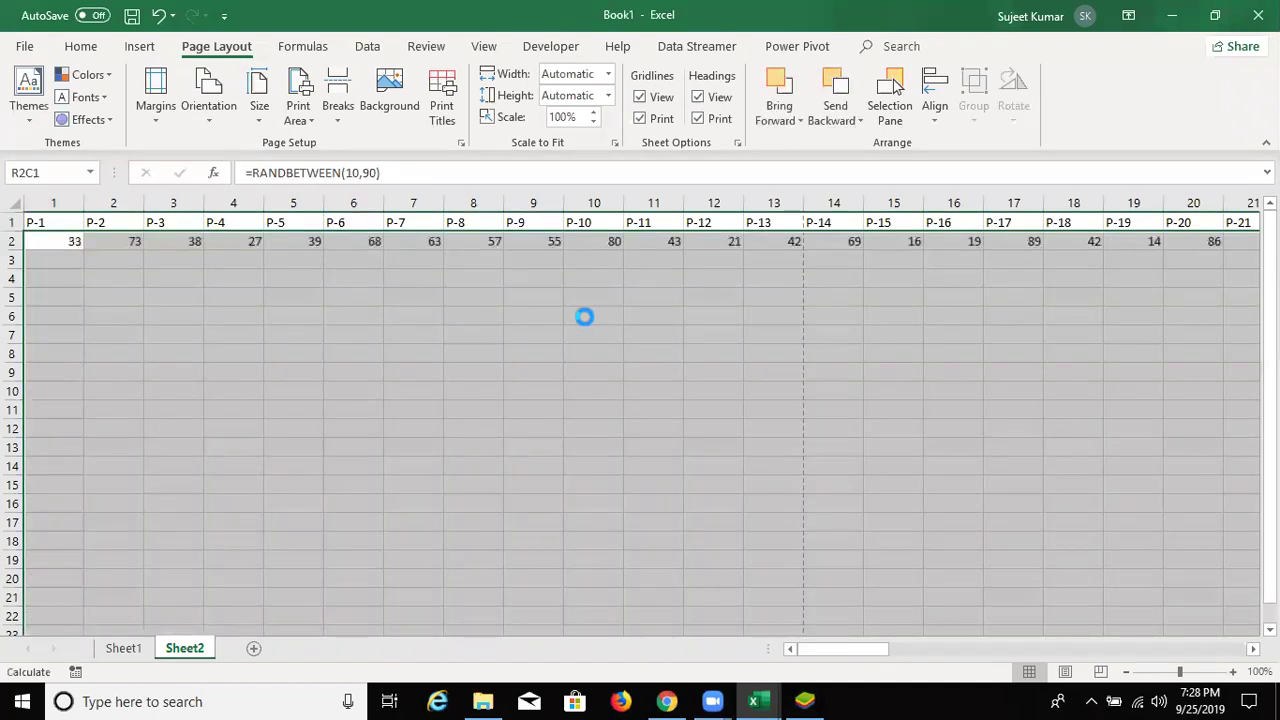
key("ctrl+d")
left_click(285, 388)
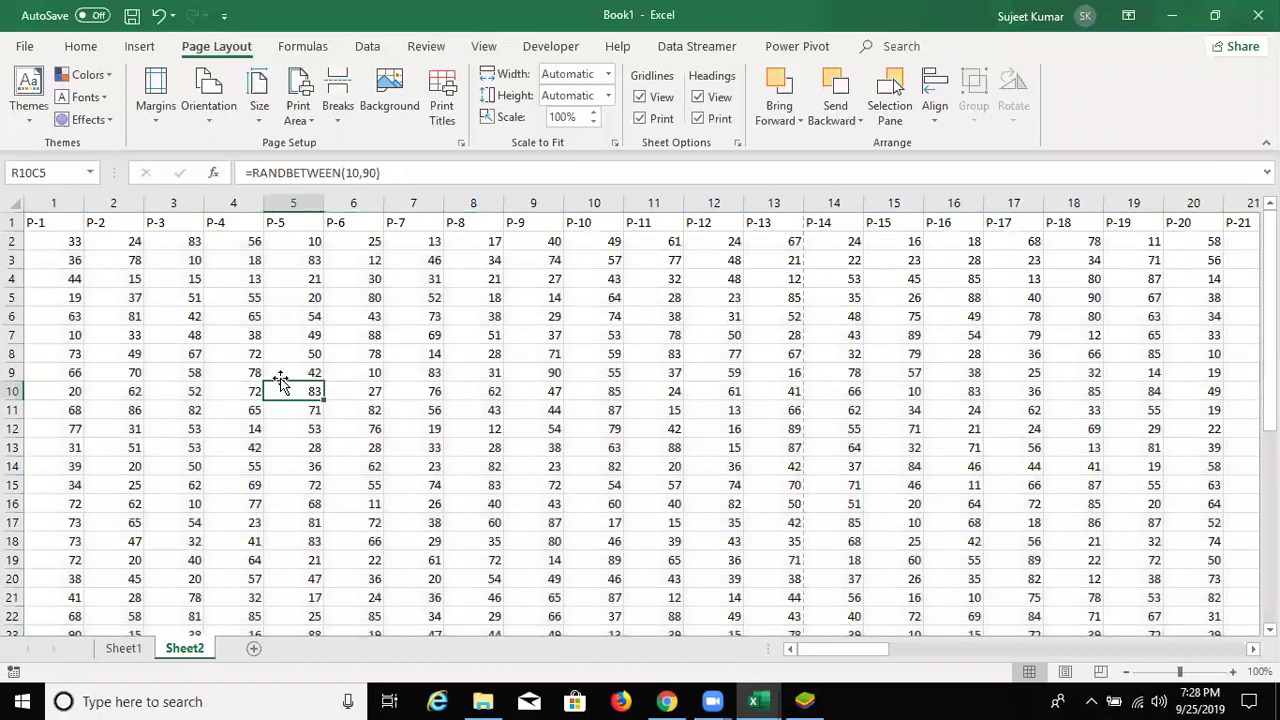
key("ctrl+p")
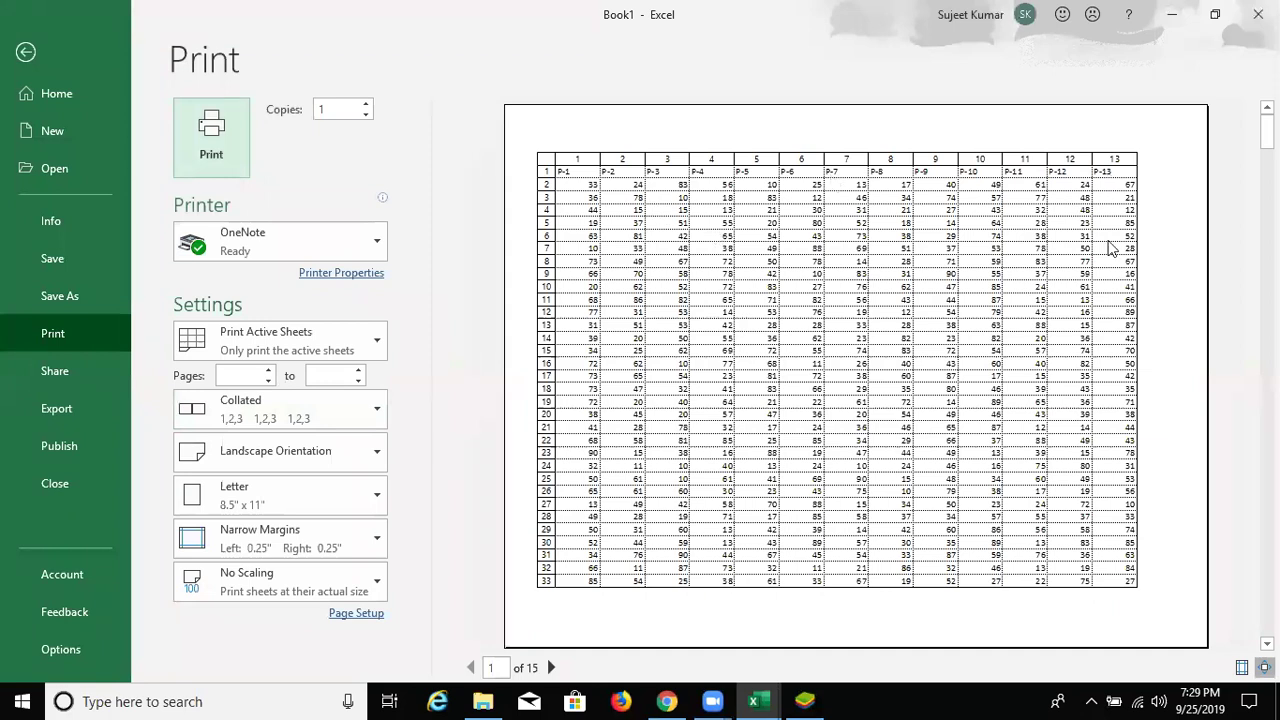
Browse the preview pages up to the columns 14–26 page, then switch to Page Break Preview
left_click(551, 667)
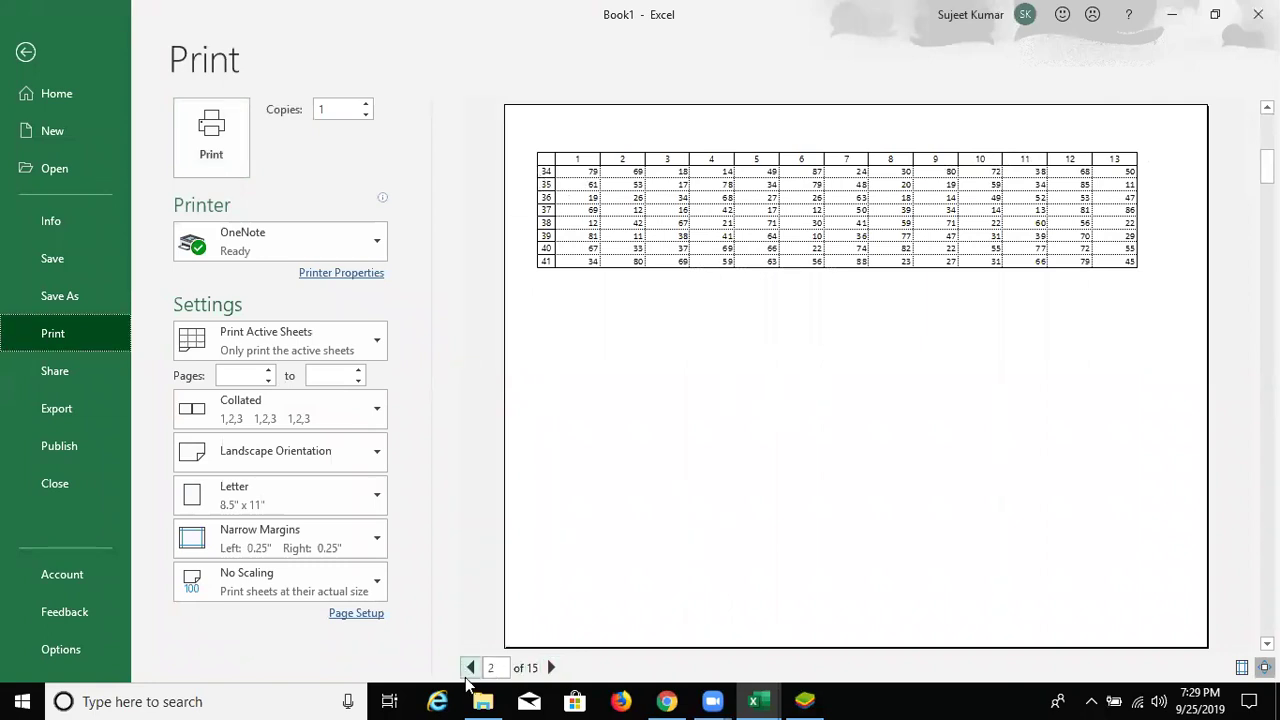
left_click(470, 667)
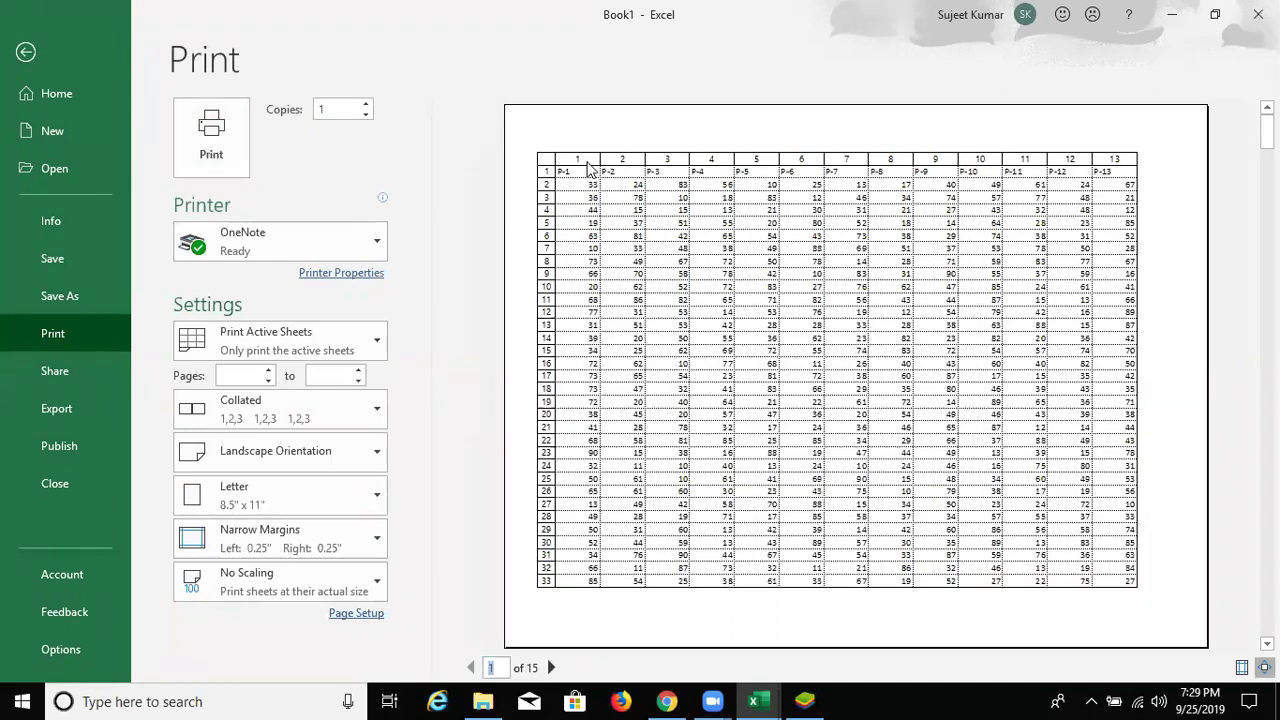
left_click(551, 667)
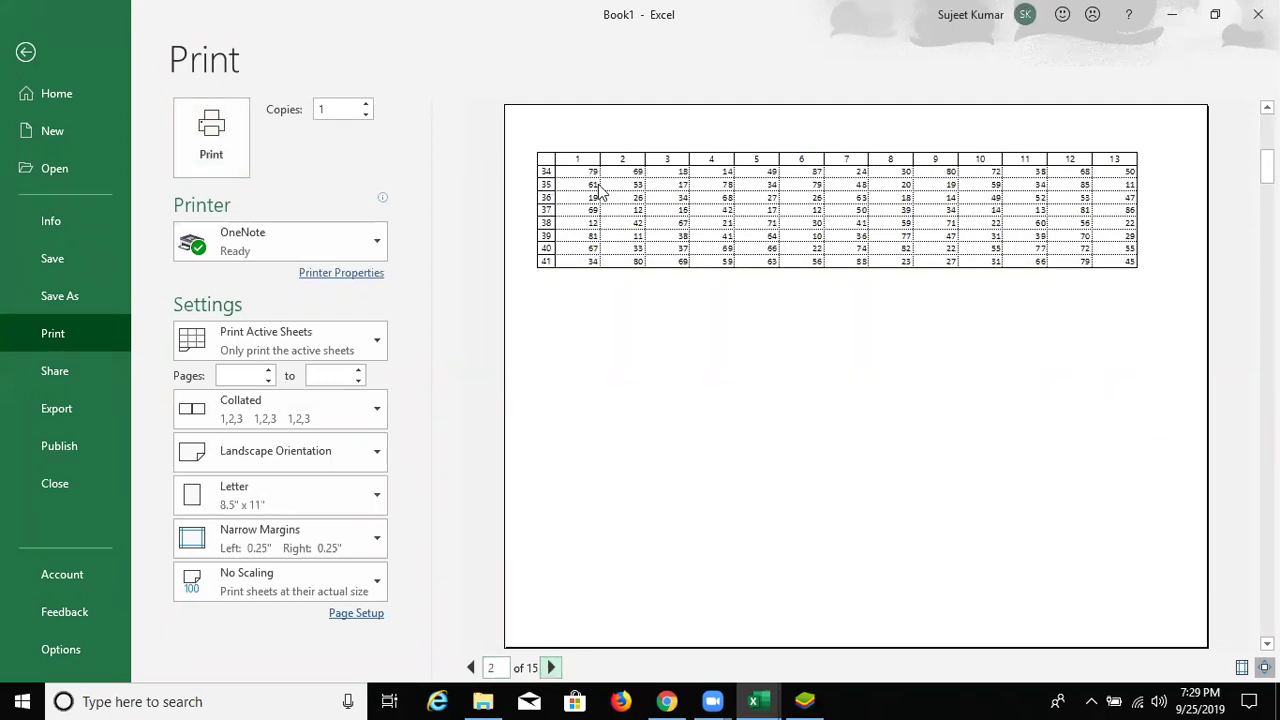
left_click(469, 668)
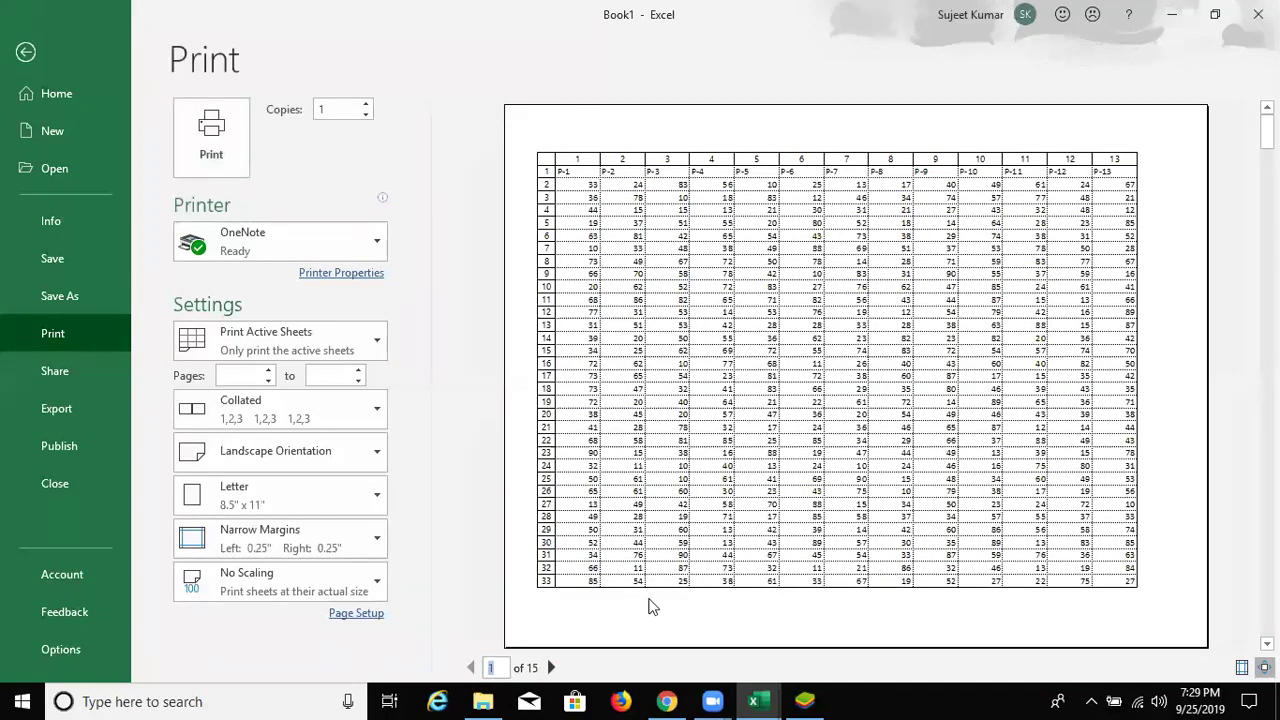
left_click(551, 668)
left_click(551, 668)
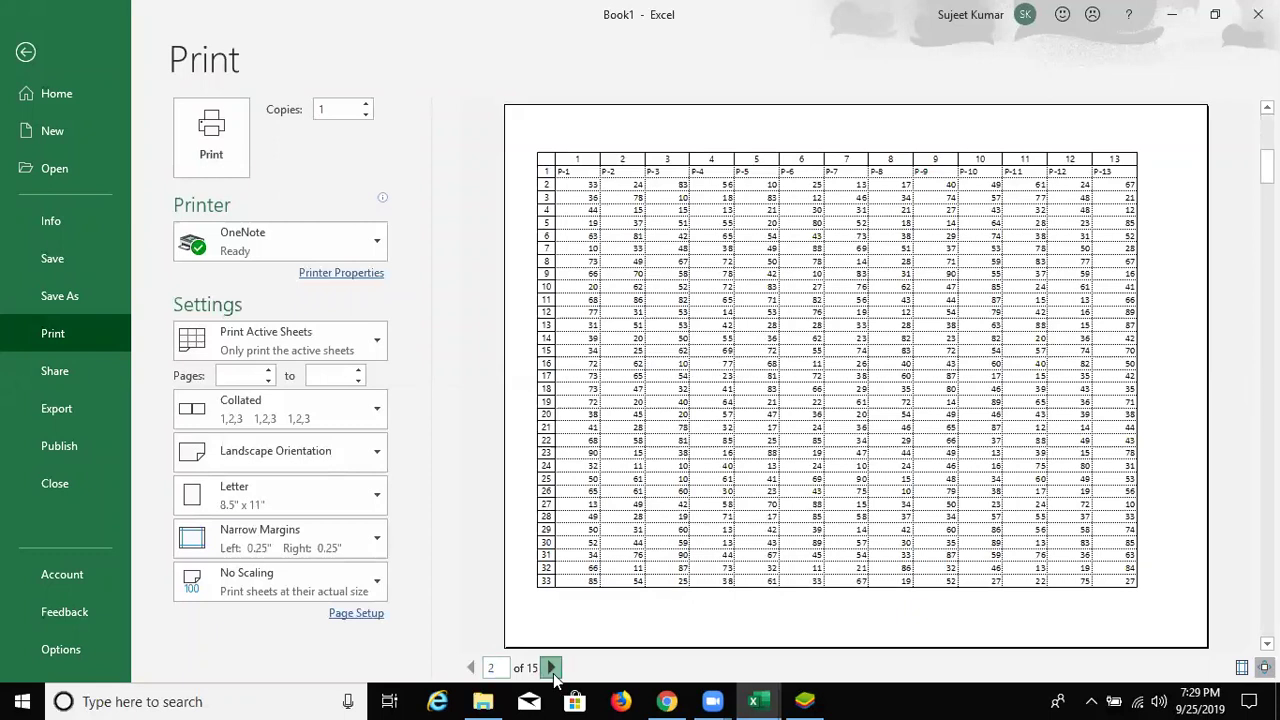
left_click(551, 668)
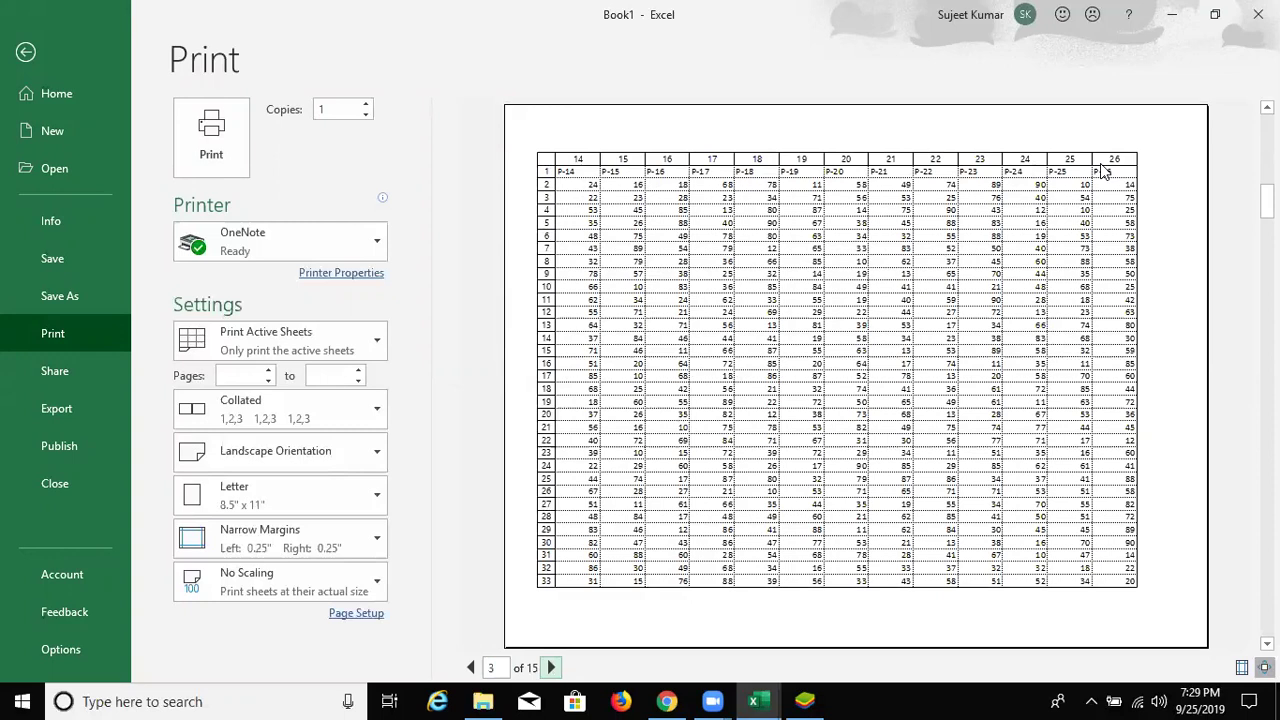
key("Escape")
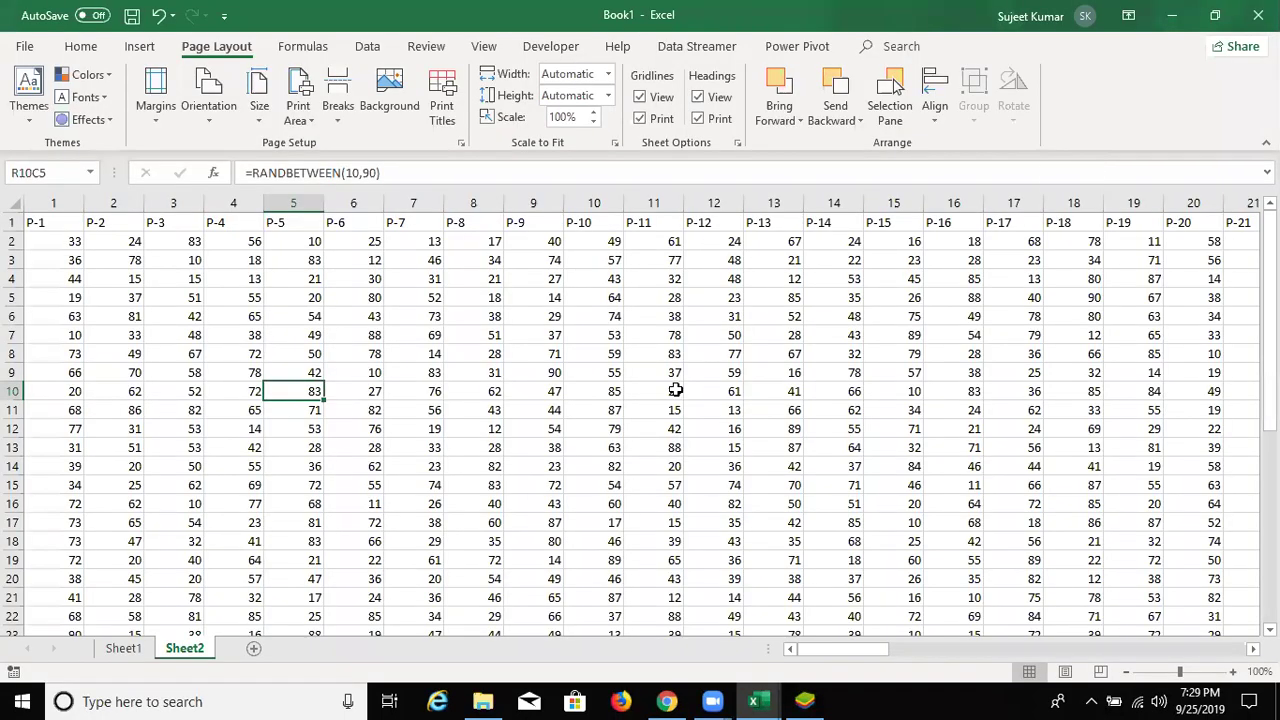
left_click(1100, 671)
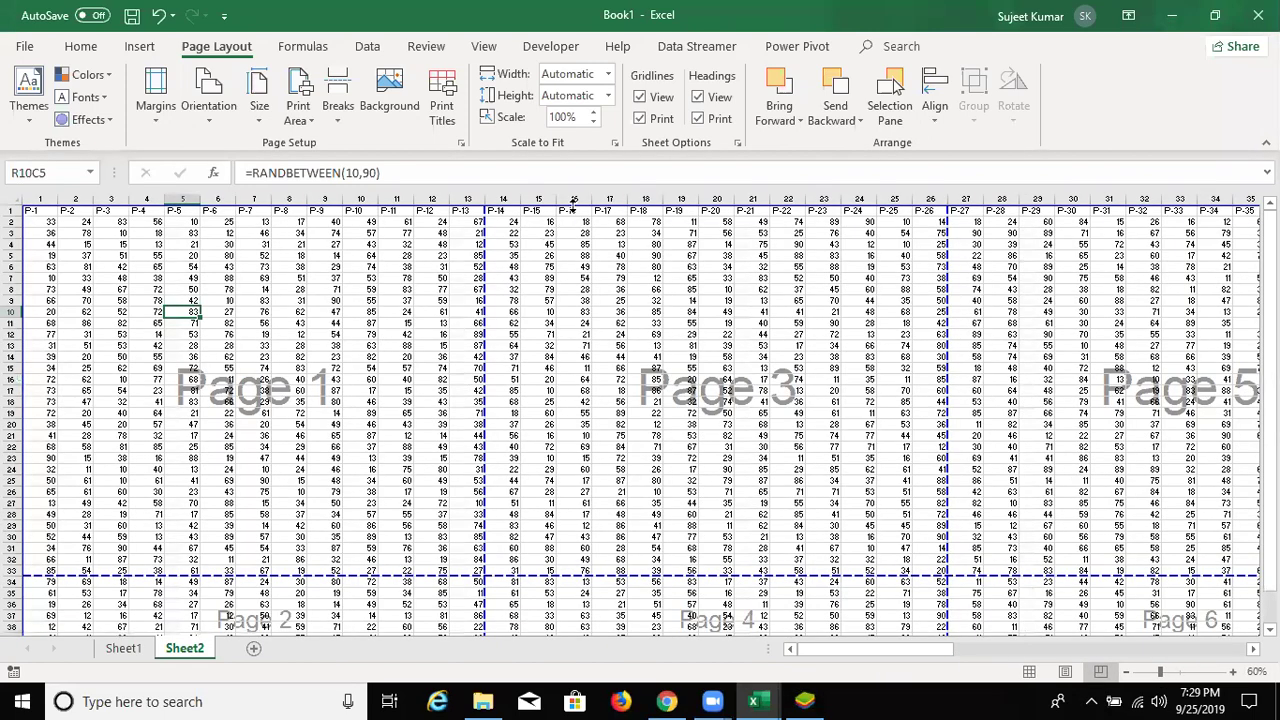
Scroll through the Page Break Preview, then return to Normal view
scroll(749, 477, "down", 3)
scroll(749, 477, "up", 3)
scroll(737, 465, "down", 2)
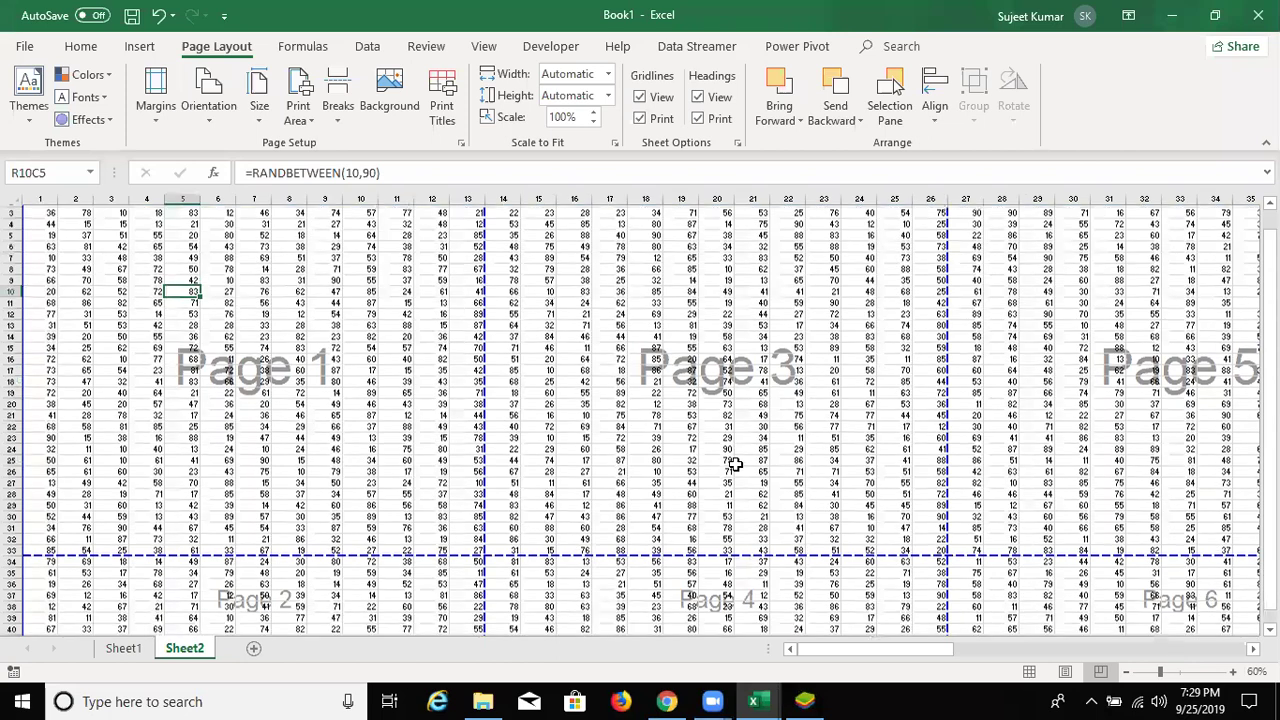
scroll(737, 465, "down", 2)
scroll(735, 458, "down", 2)
scroll(1043, 571, "up", 6)
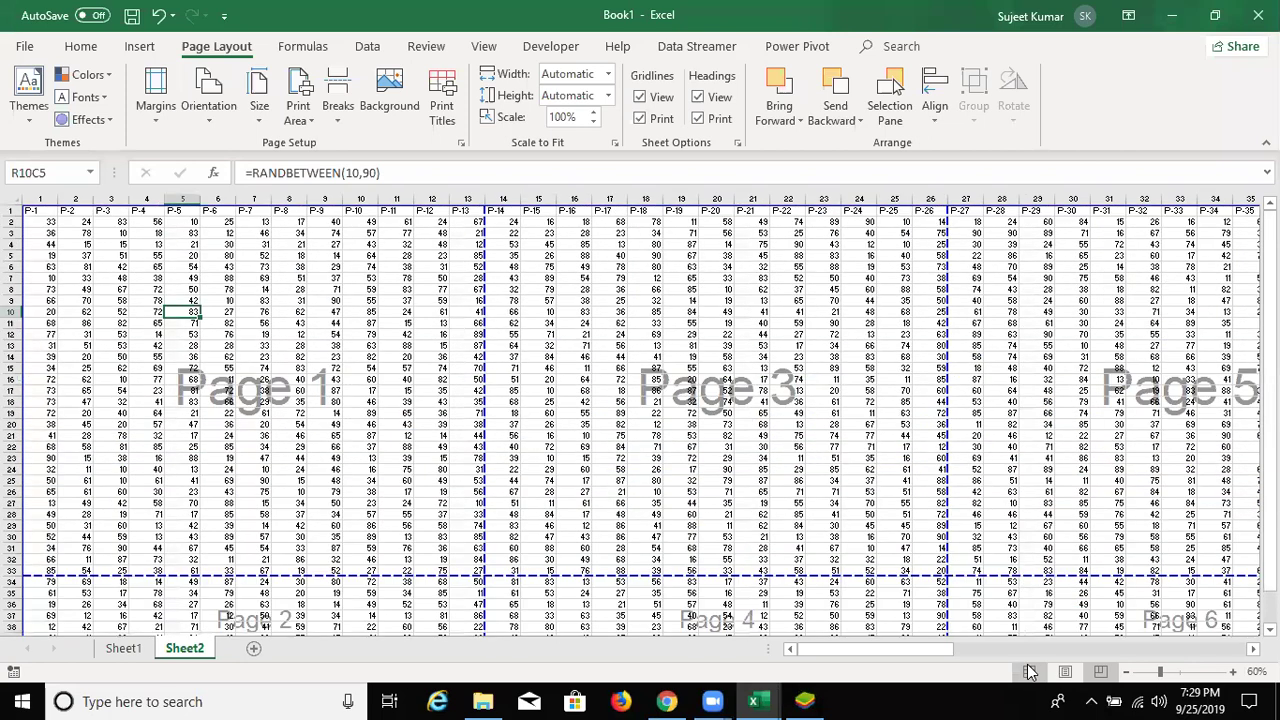
left_click(1029, 671)
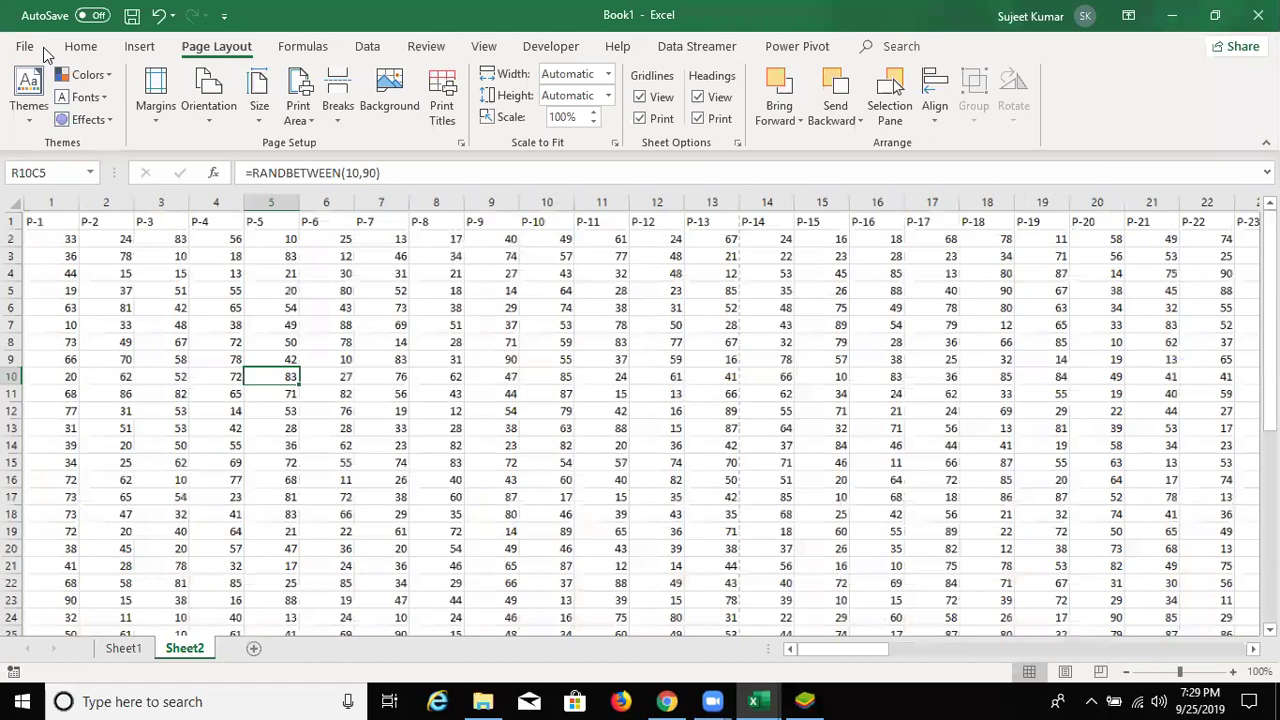
Turn off R1C1 reference style in Formulas options and add a new Sheet3
left_click(30, 47)
left_click(43, 649)
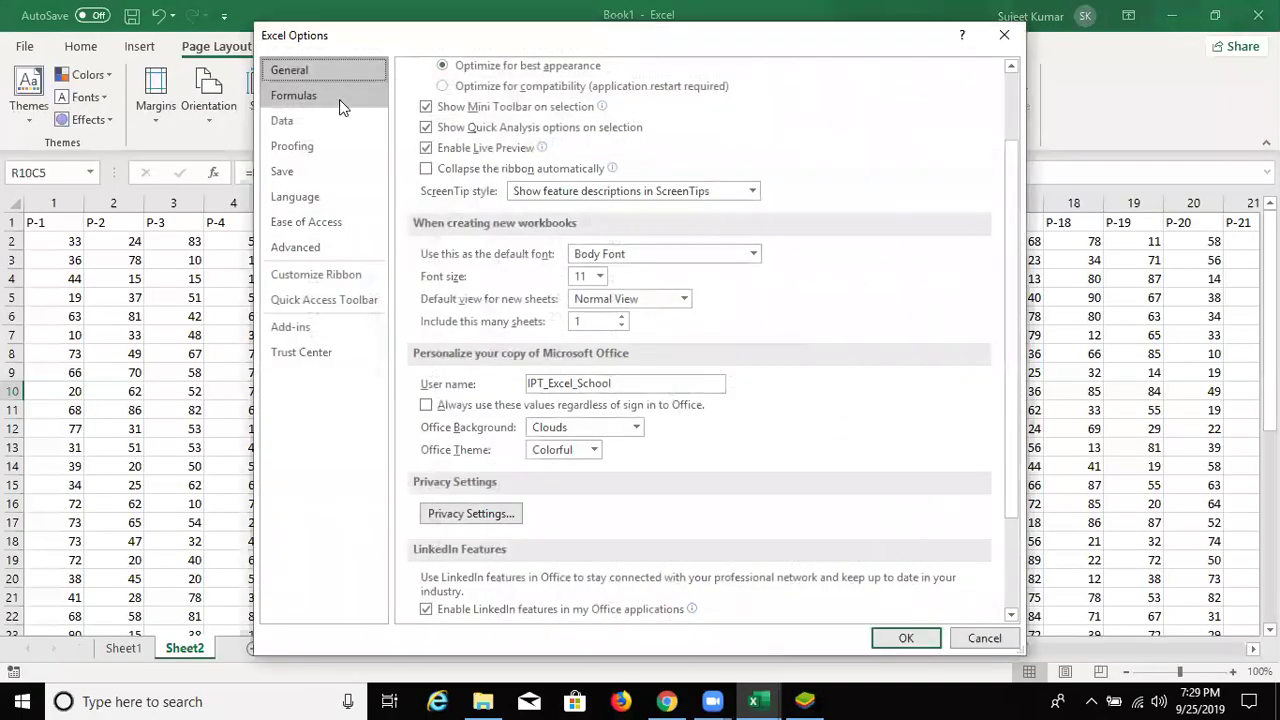
left_click(339, 97)
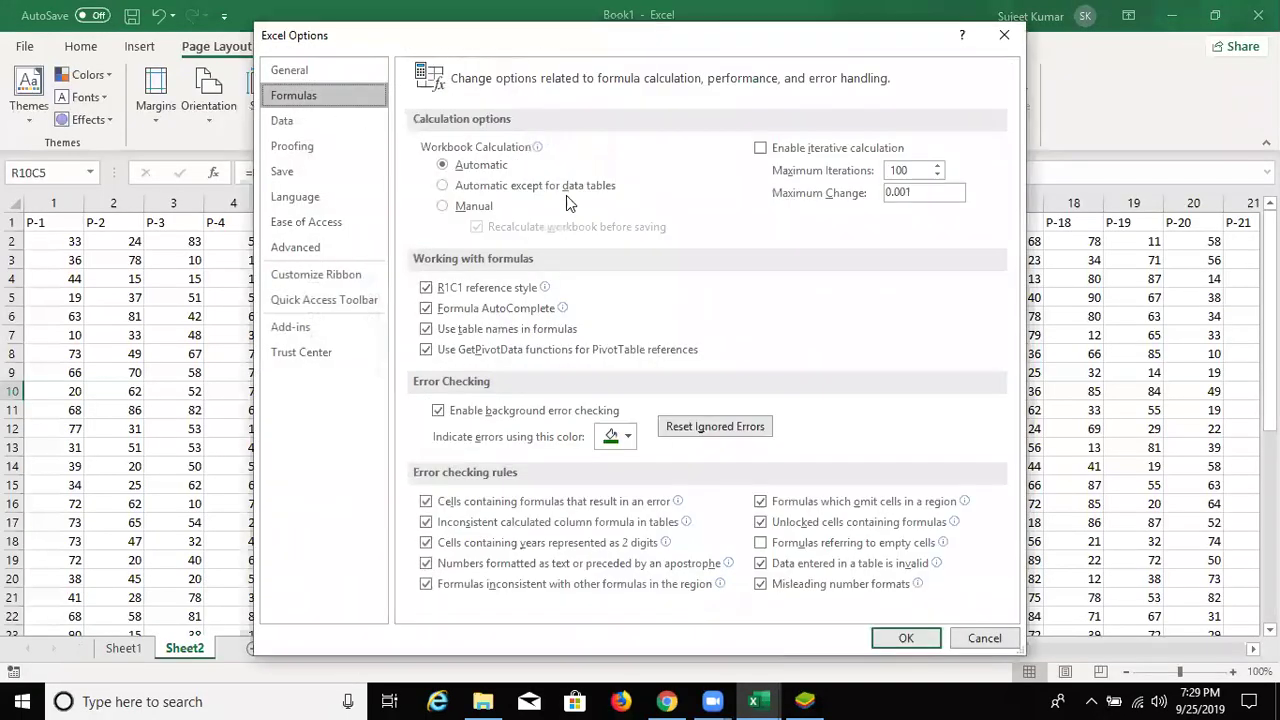
left_click(426, 288)
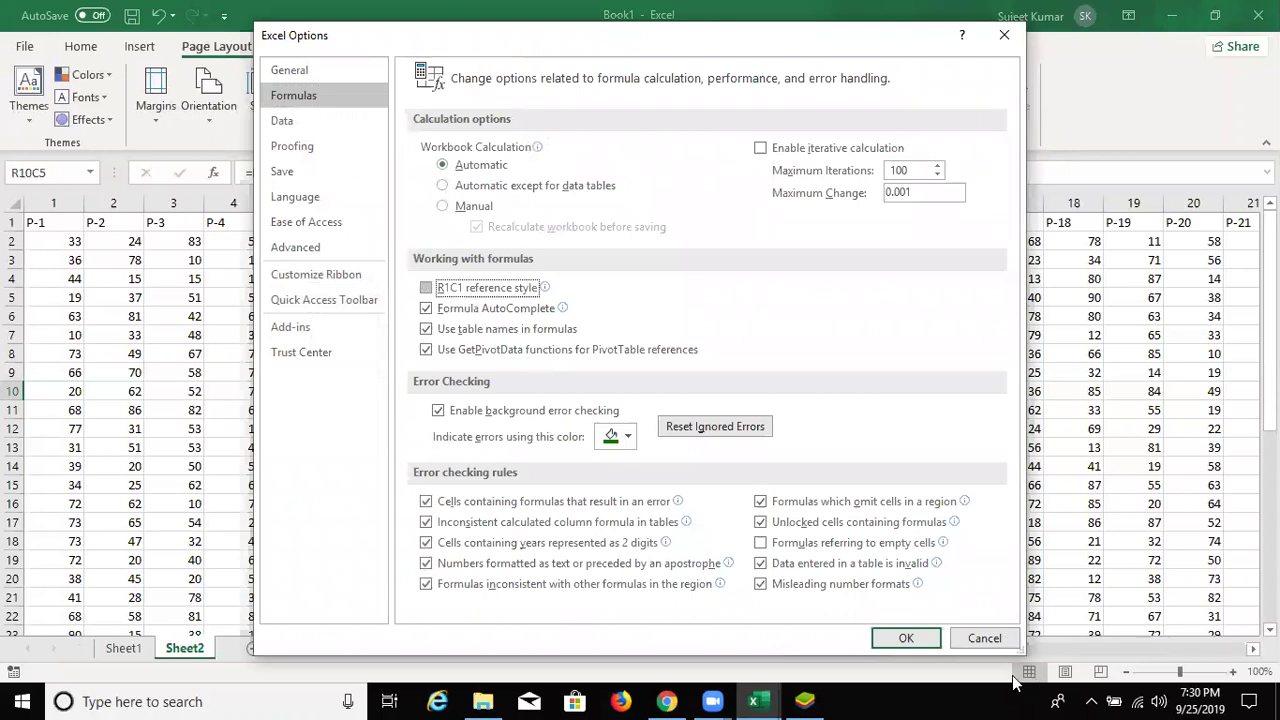
left_click(905, 638)
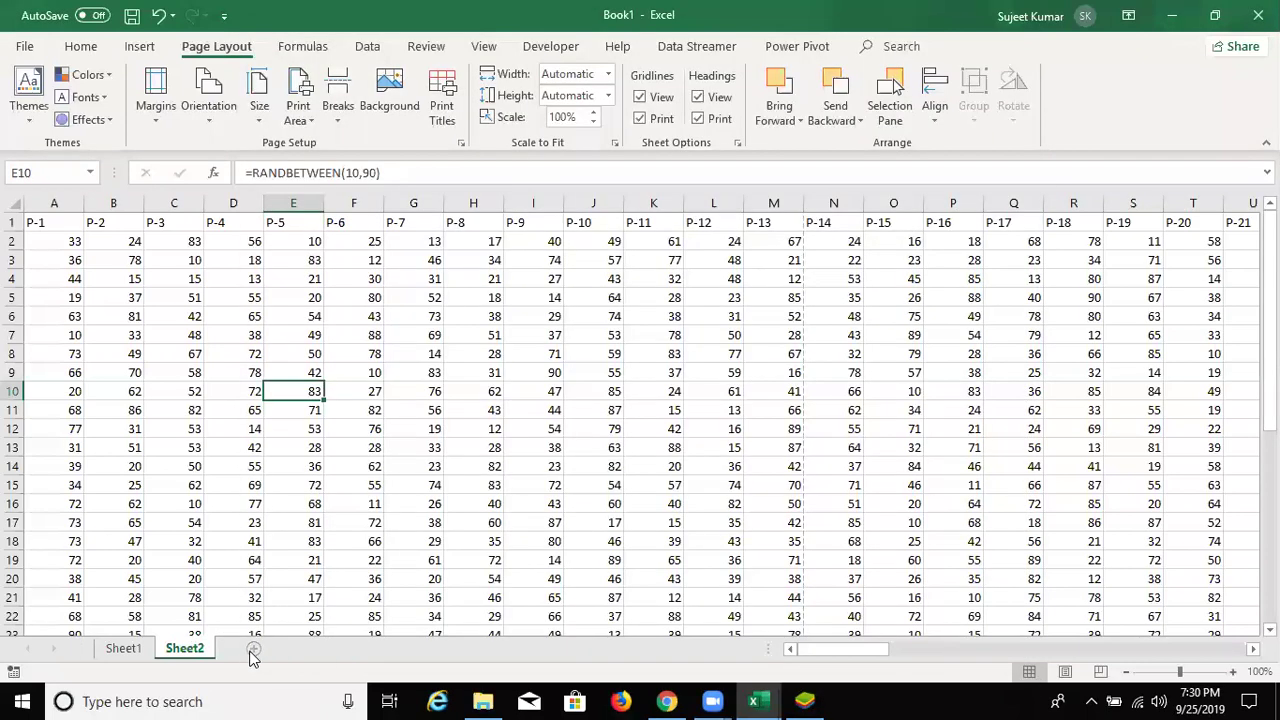
left_click(253, 650)
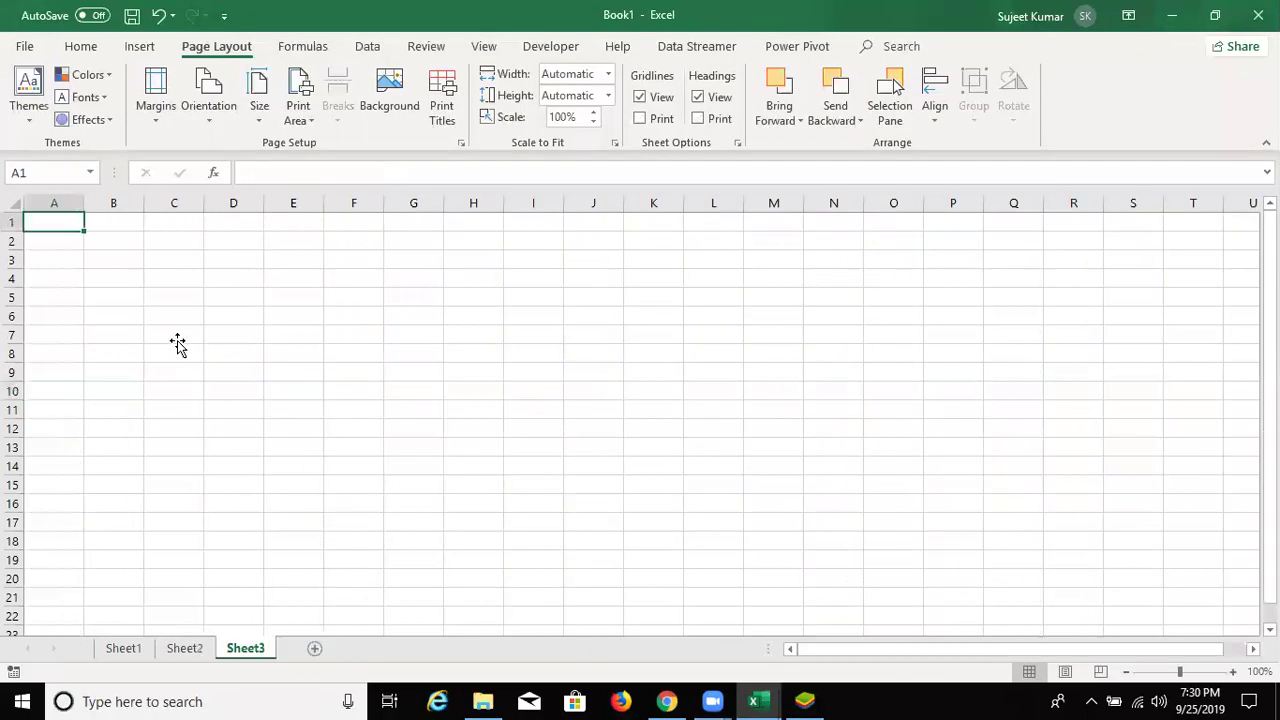
Enter '21346 in cell C7 so it is stored as text
left_click(177, 343)
type("'21346")
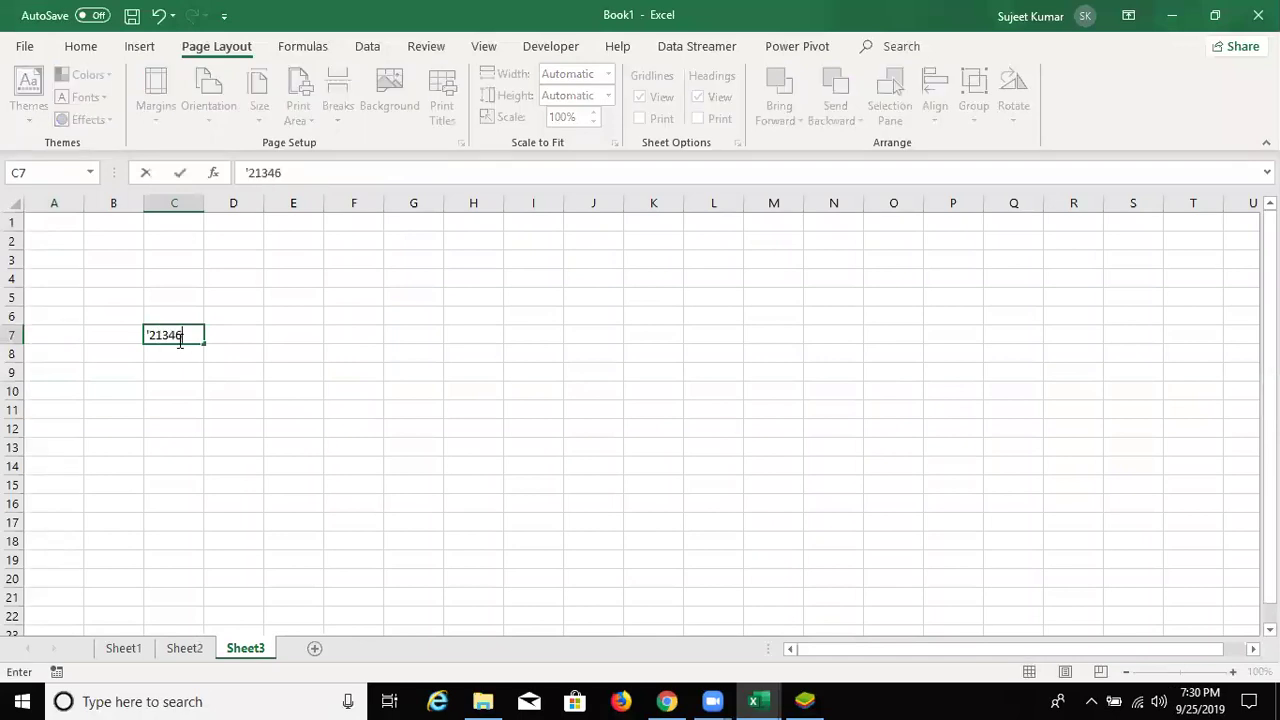
key("Return")
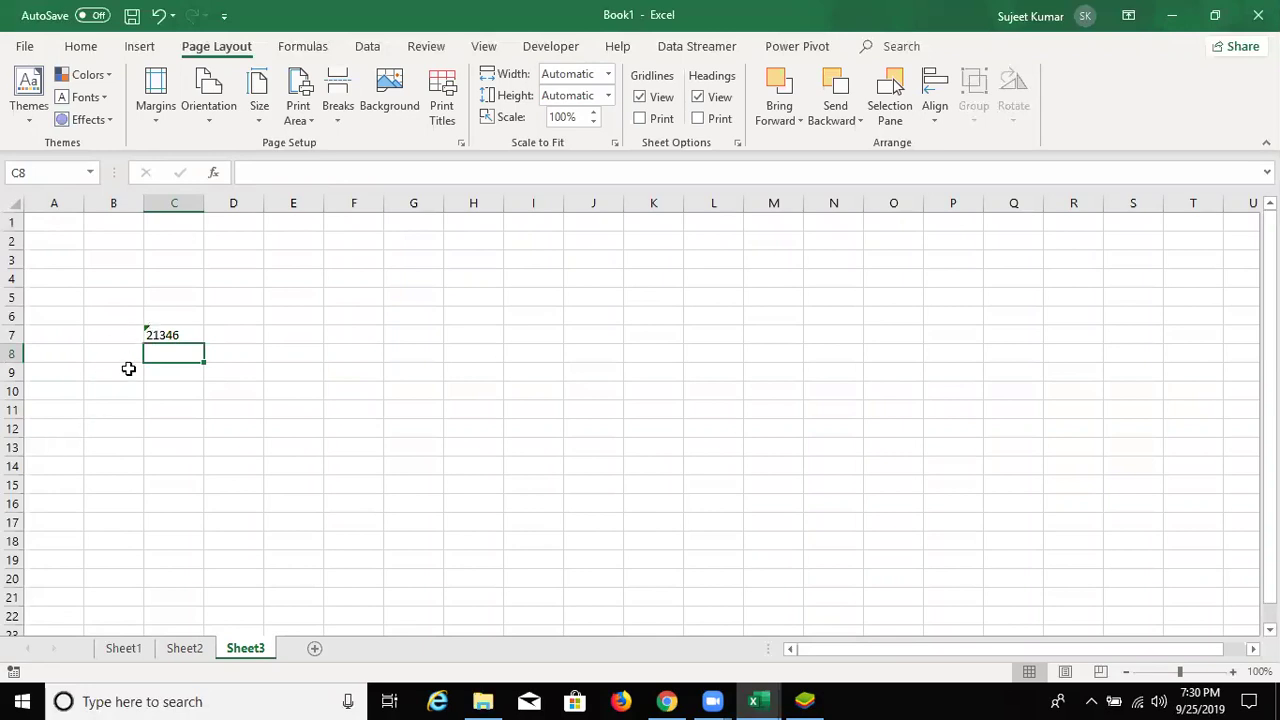
Convert C7 to a number via its error options, then undo so 21346 stays as text
left_click(163, 335)
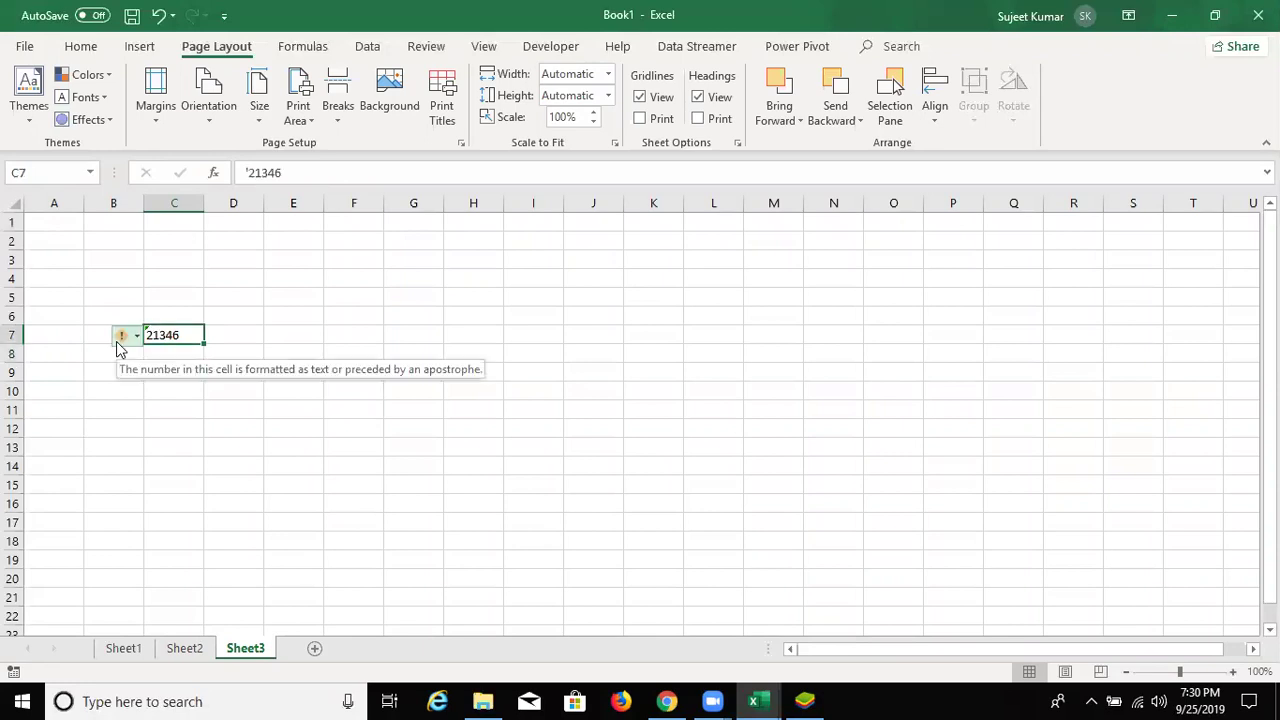
left_click(119, 340)
left_click(164, 385)
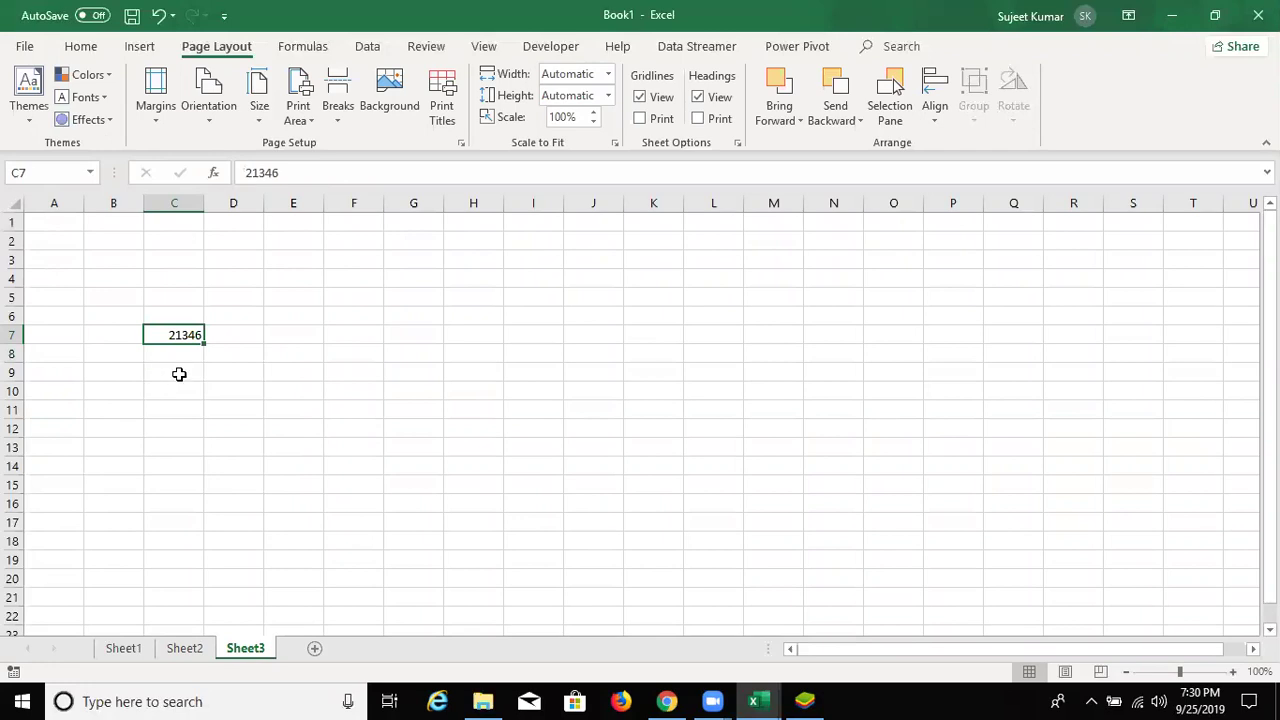
left_click(178, 373)
key("ctrl+z")
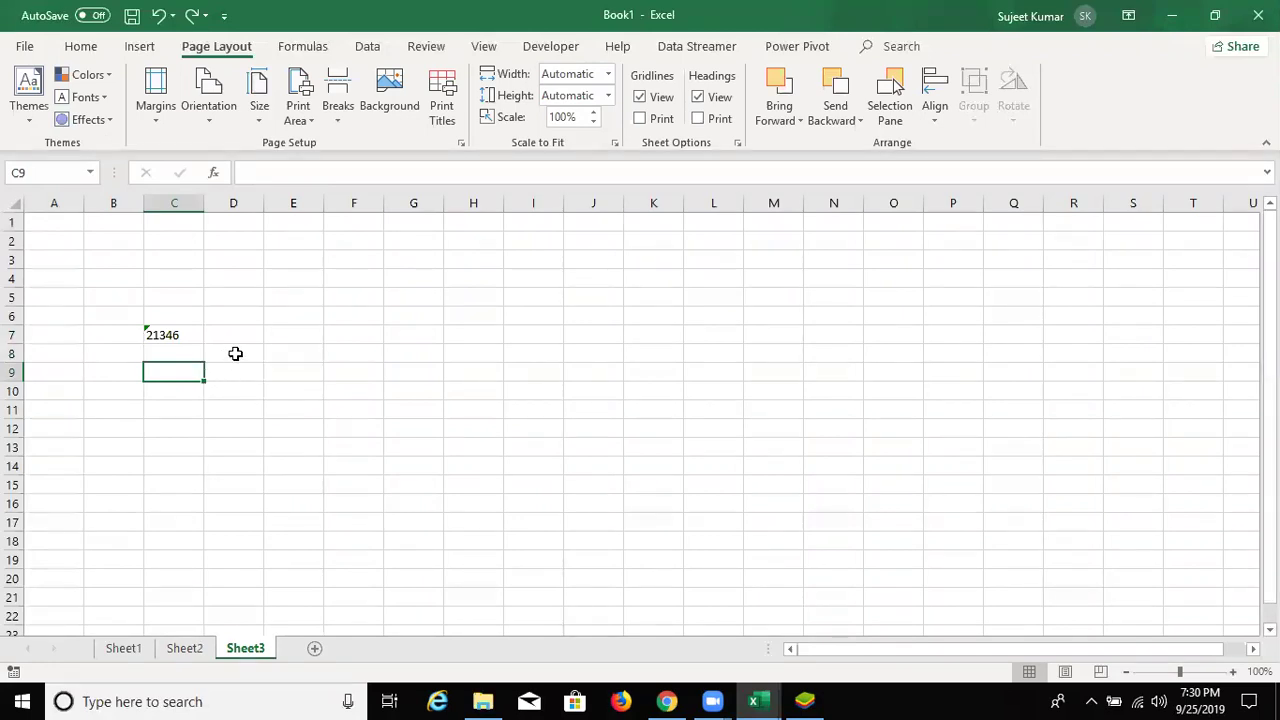
left_click(235, 354)
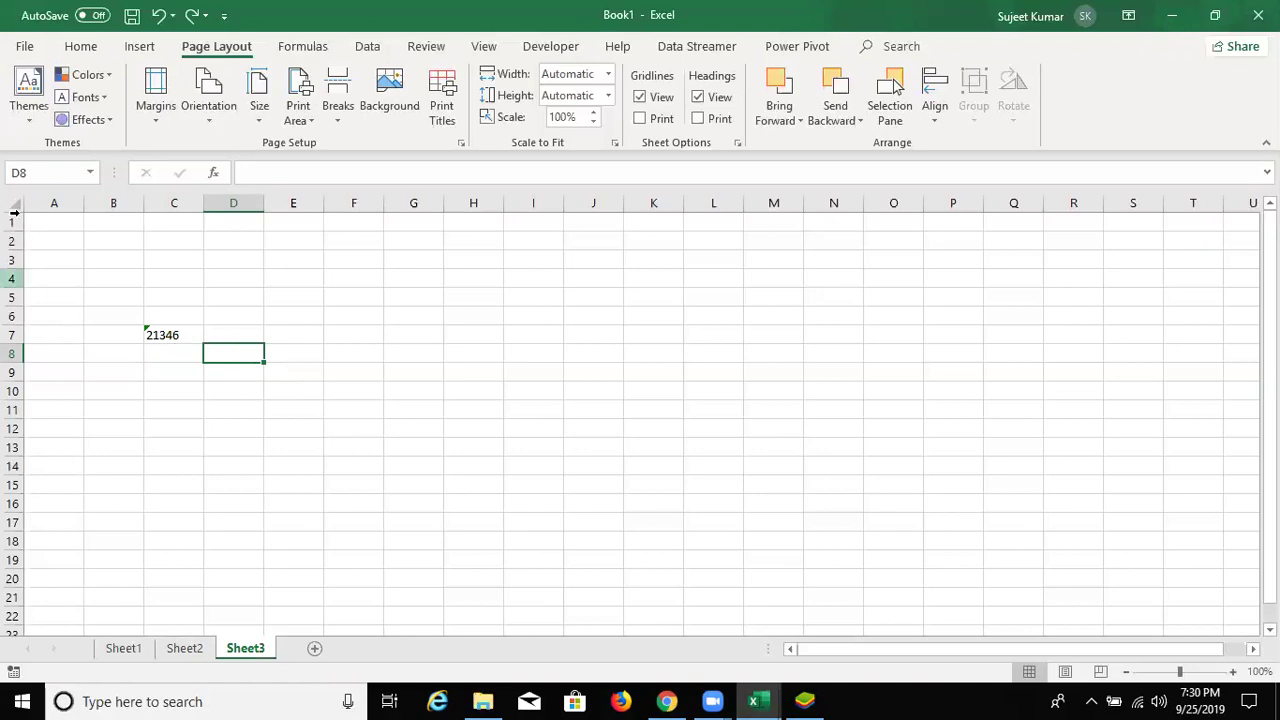
Open Excel Options and browse the Proofing, Formulas and Data categories, ending on Proofing
key("alt+f")
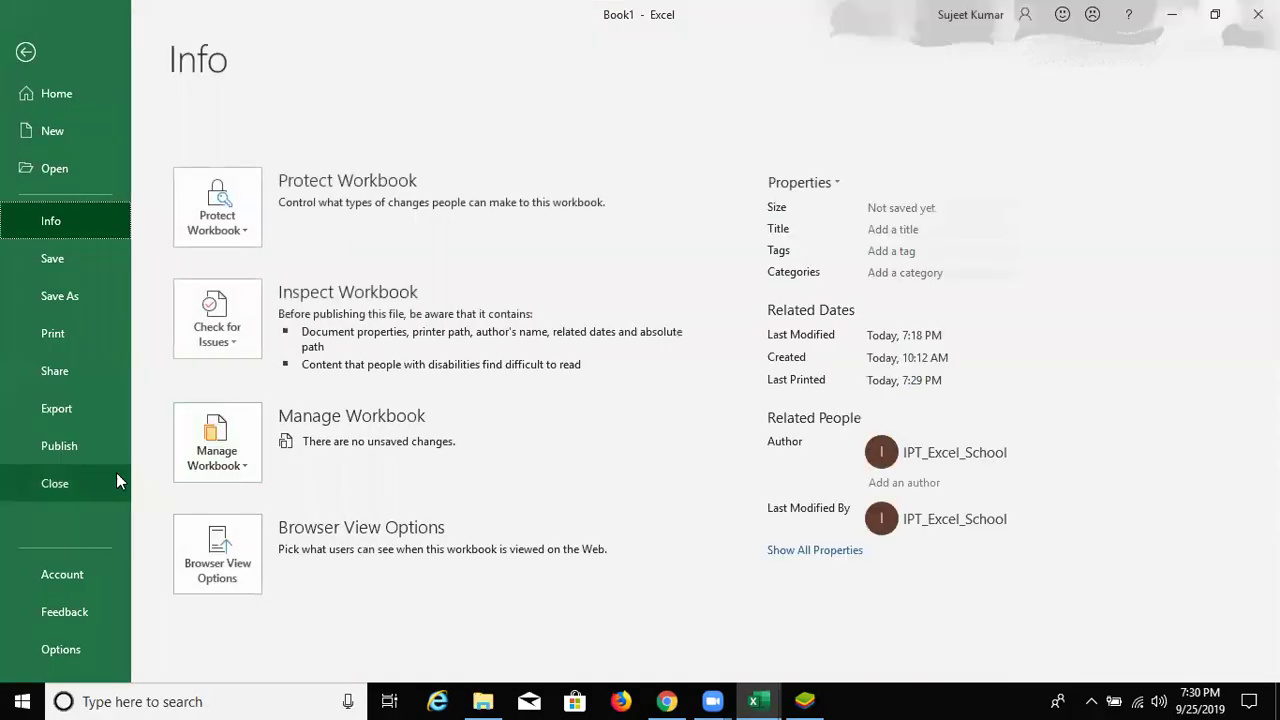
left_click(77, 649)
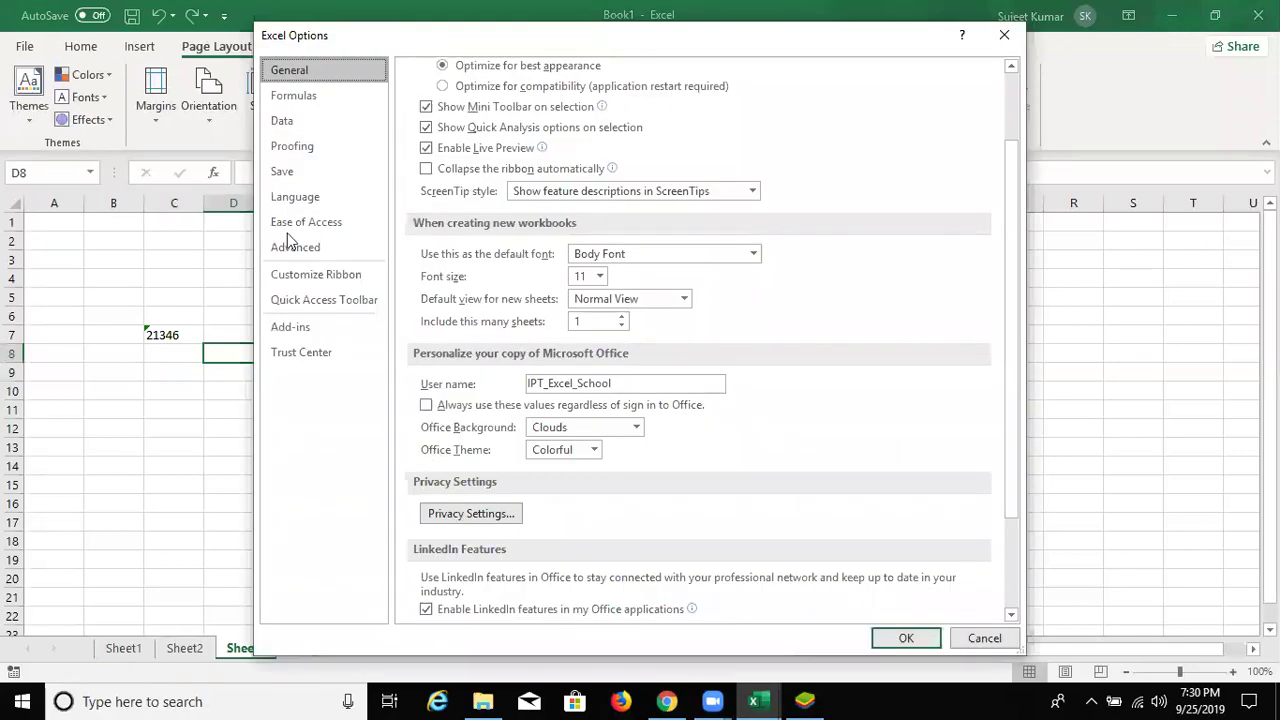
left_click(332, 143)
left_click(330, 100)
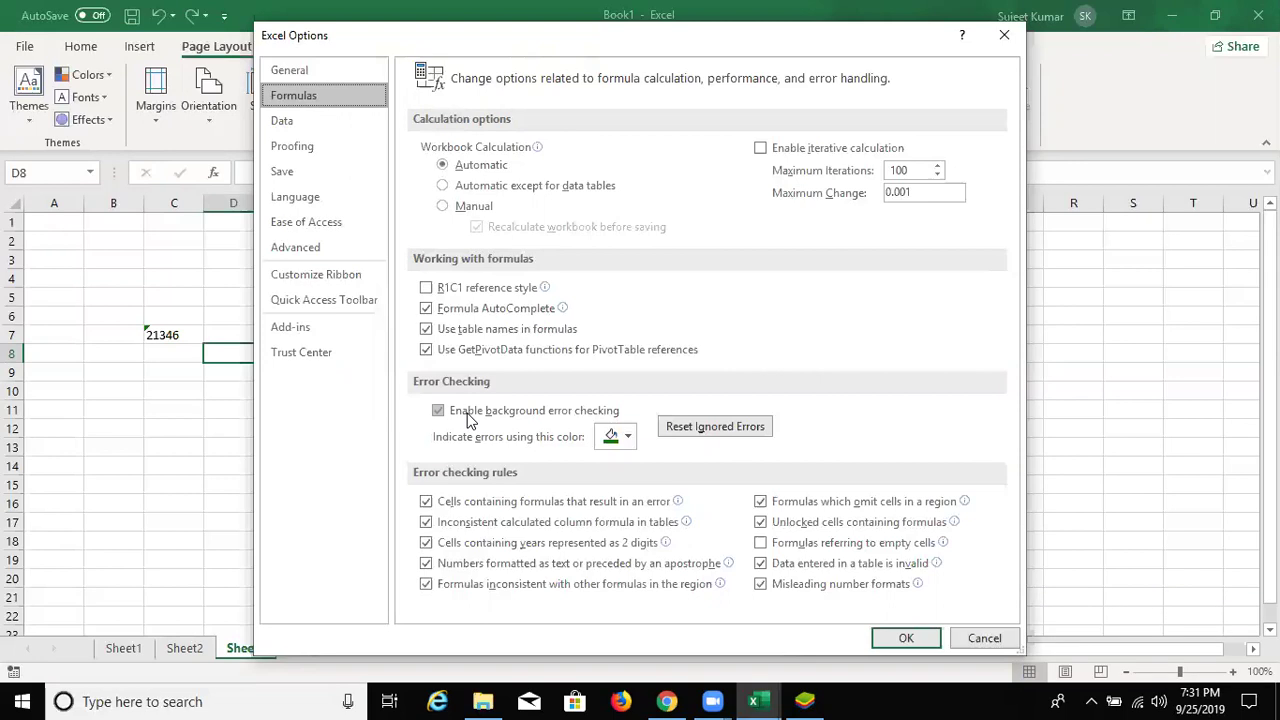
left_click(279, 128)
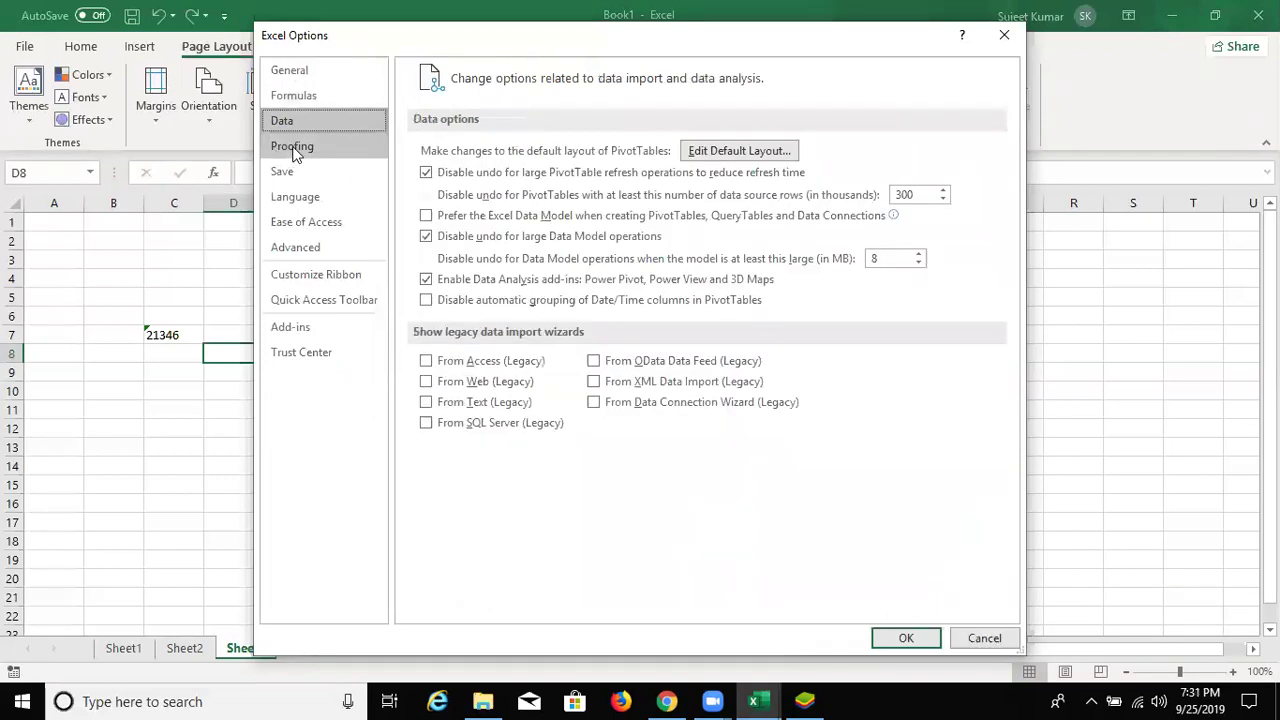
left_click(294, 150)
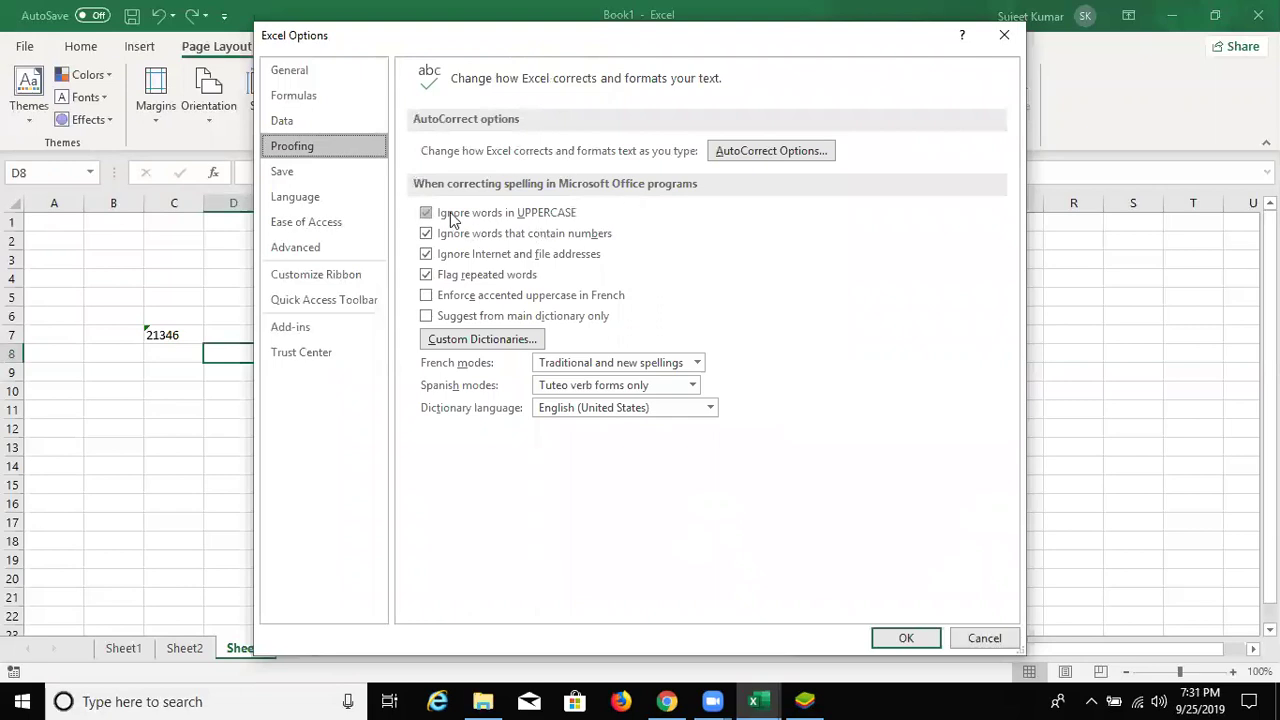
Enable 'Internet and network paths with hyperlinks' in AutoFormat As You Type and confirm both dialogs
left_click(759, 152)
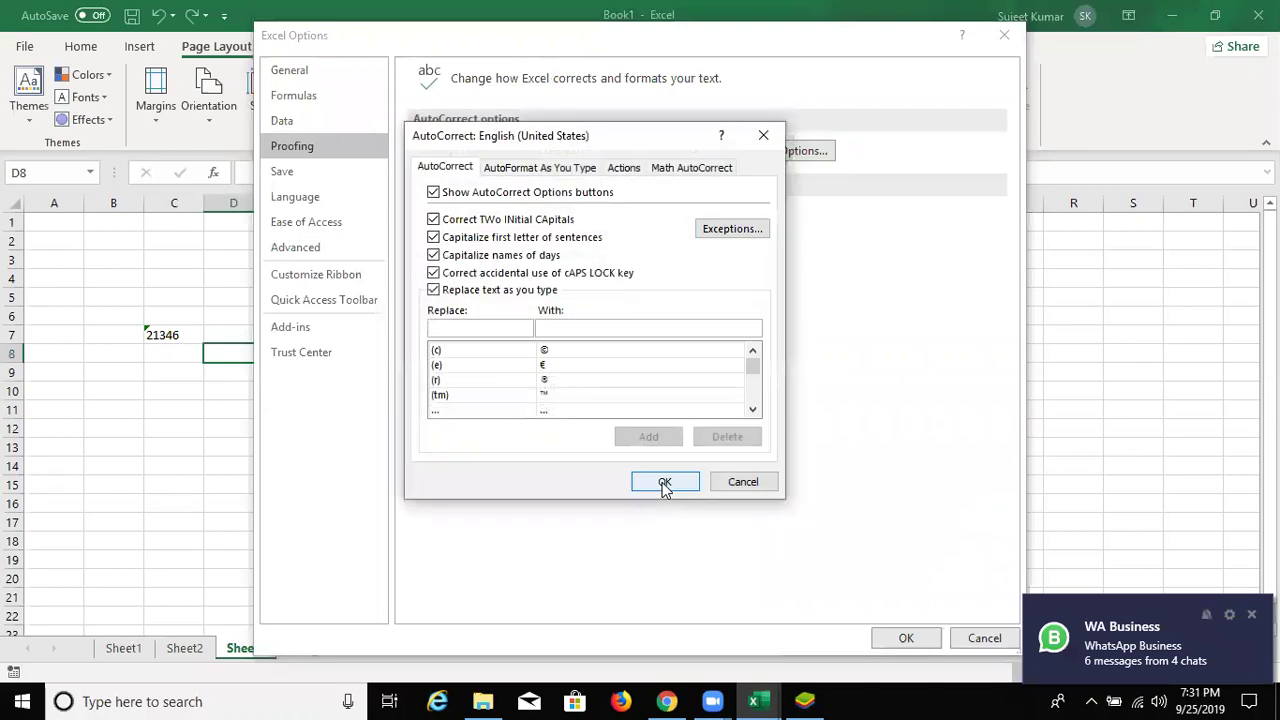
left_click(542, 170)
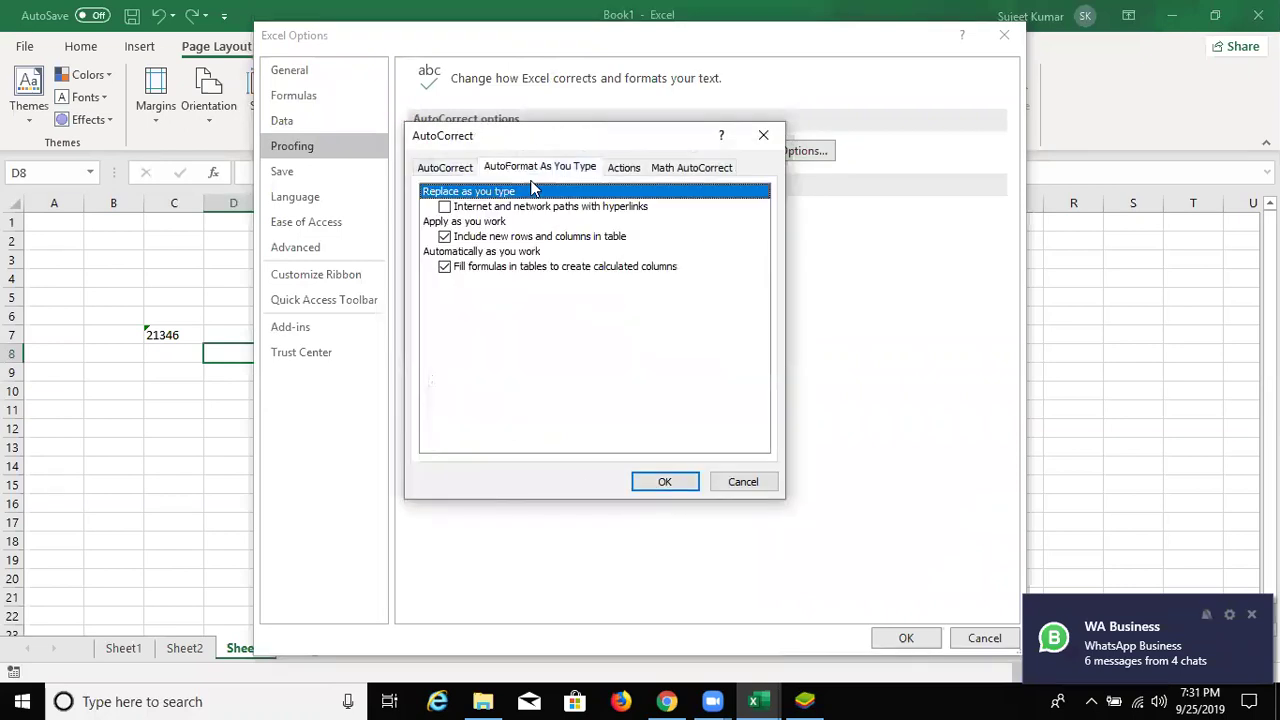
left_click(482, 208)
left_click(445, 207)
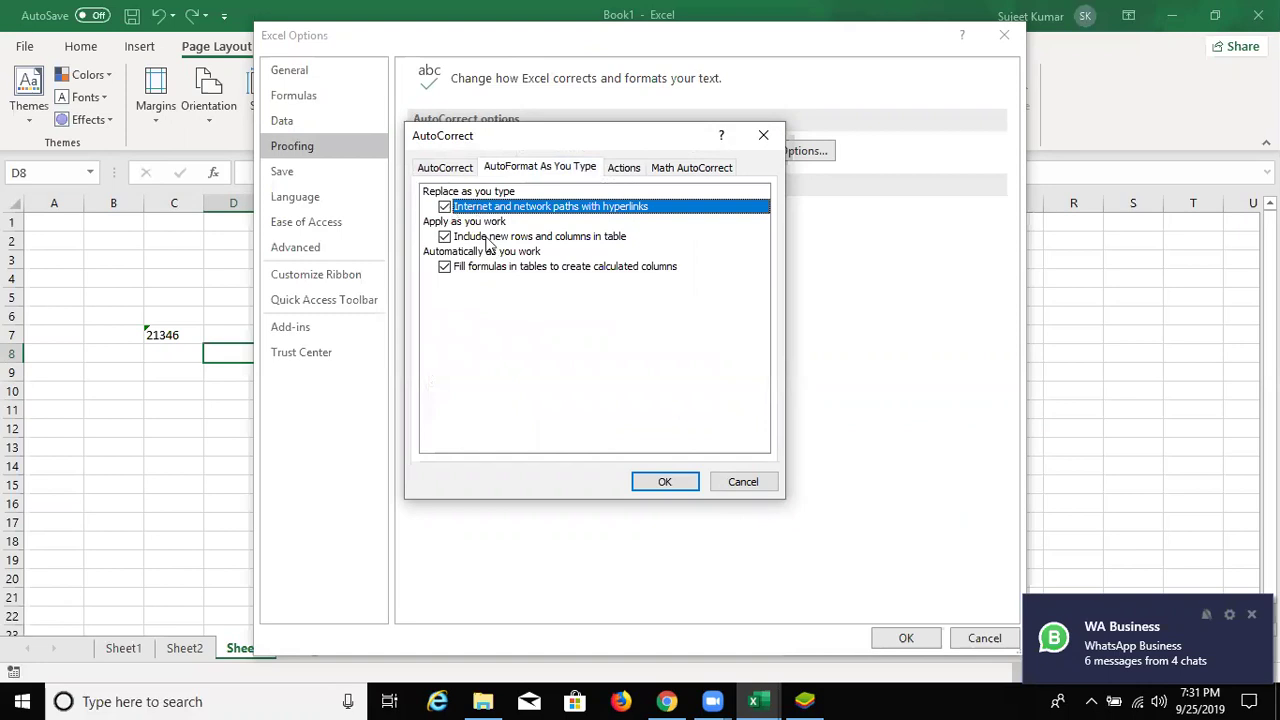
left_click(672, 489)
left_click(905, 637)
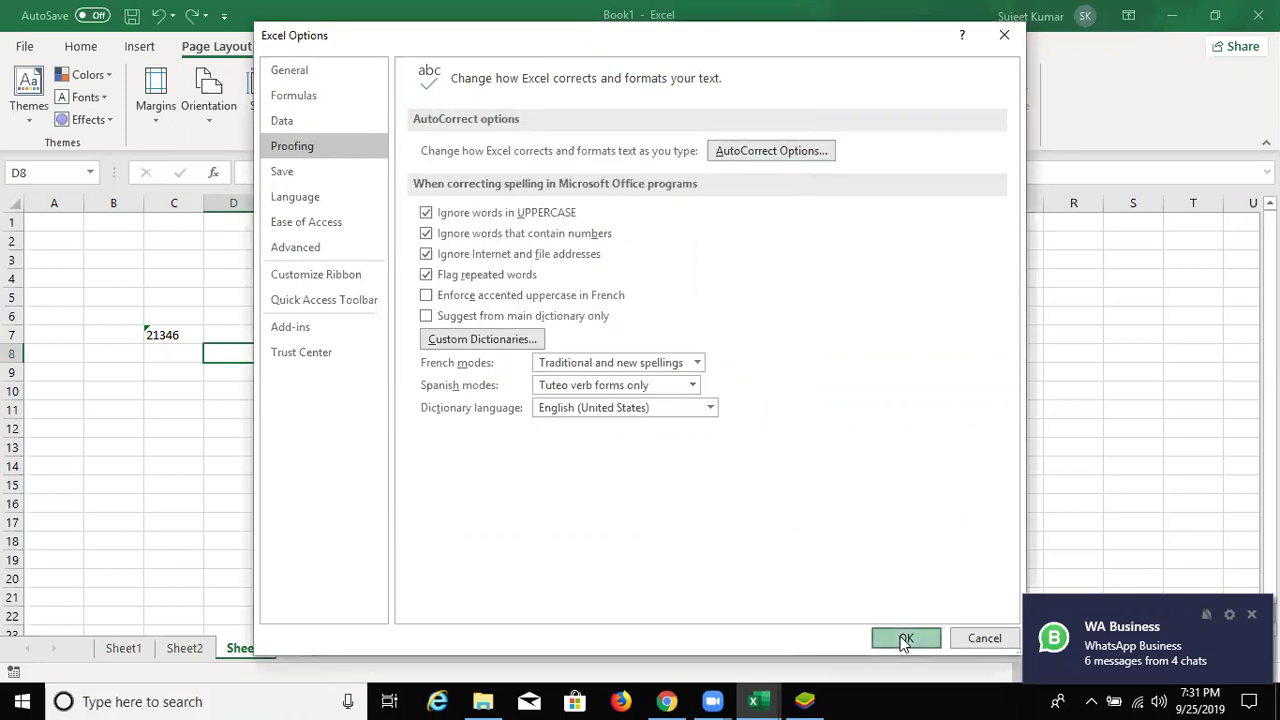
left_click(286, 271)
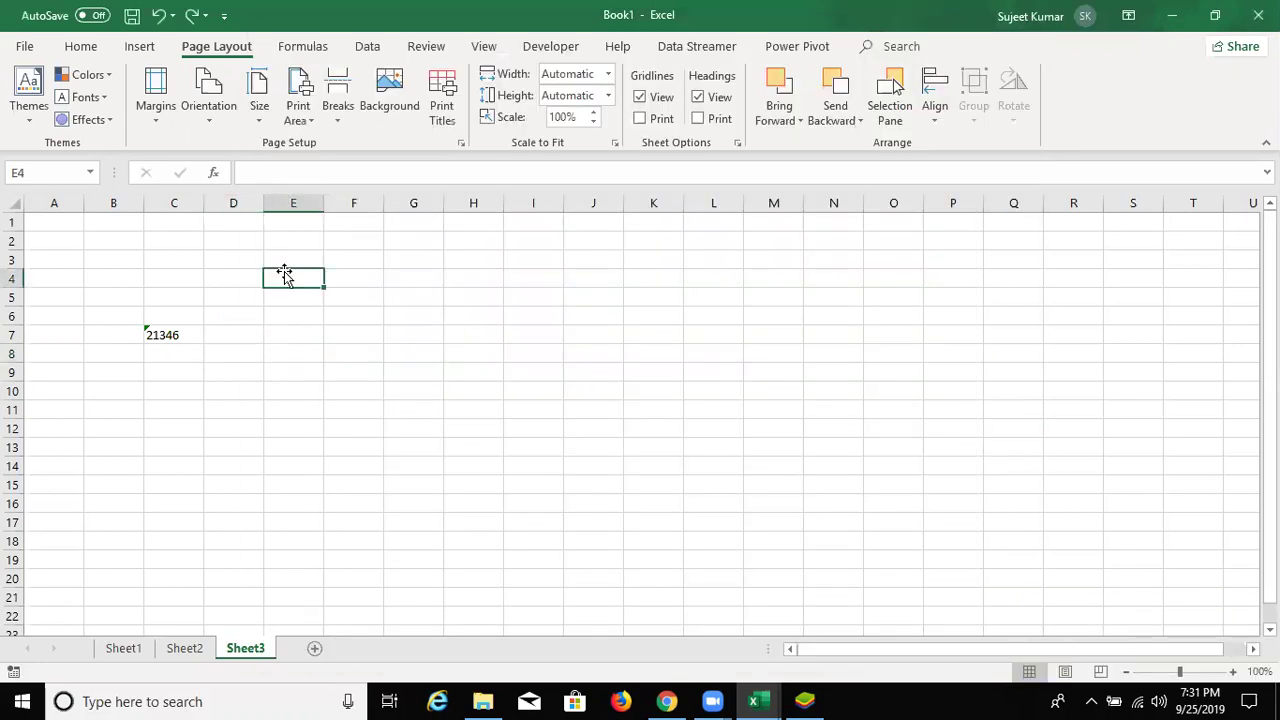
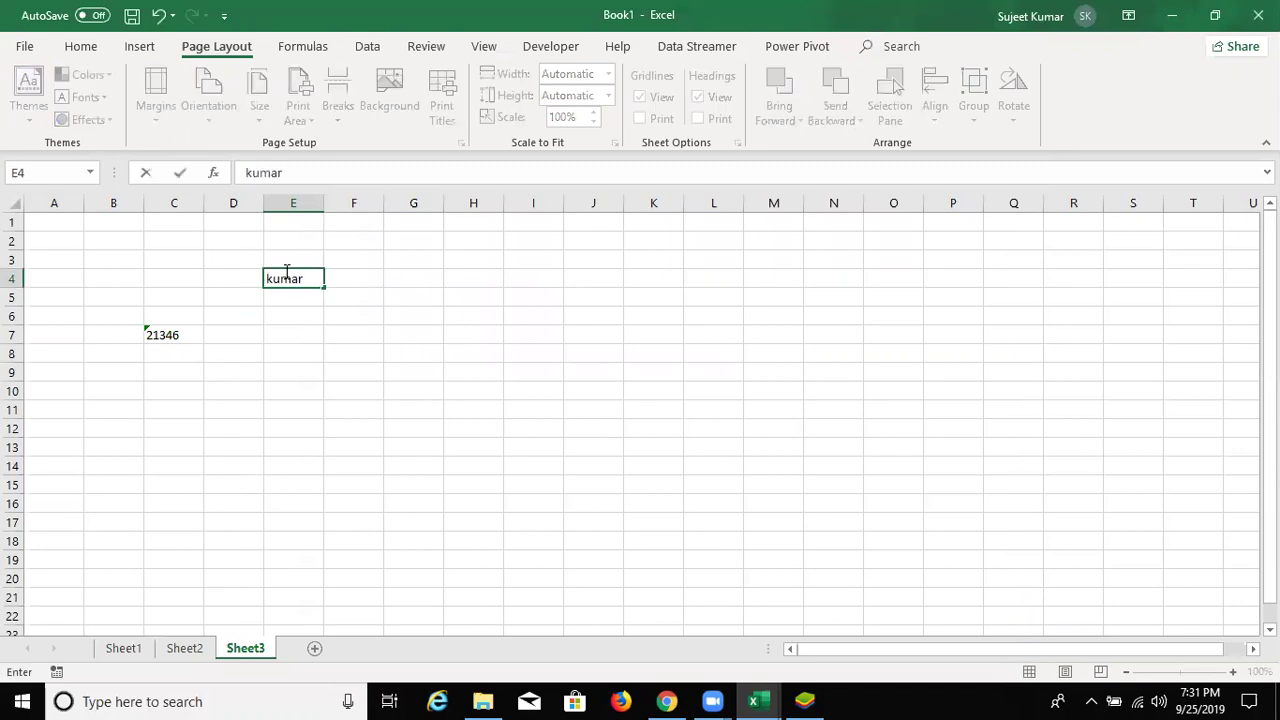
Enter an e-mail address in E4 so it becomes a hyperlink, then select A1
key("Return")
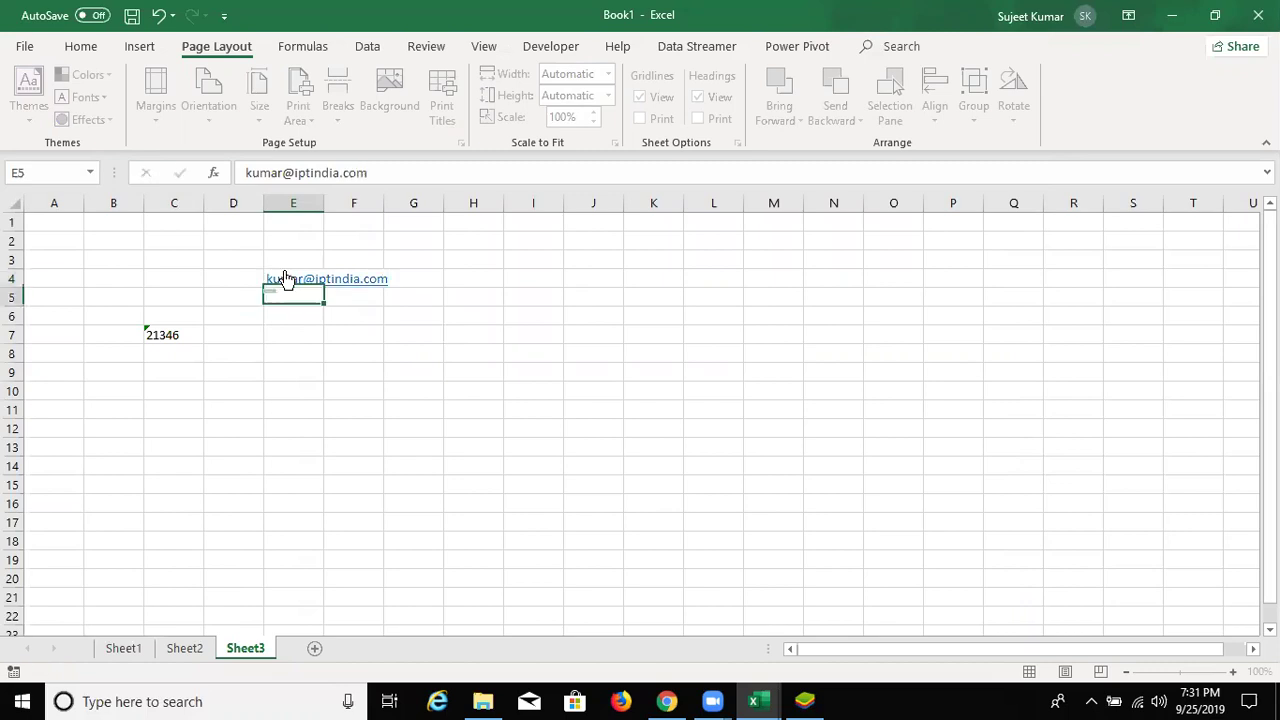
left_click(287, 274)
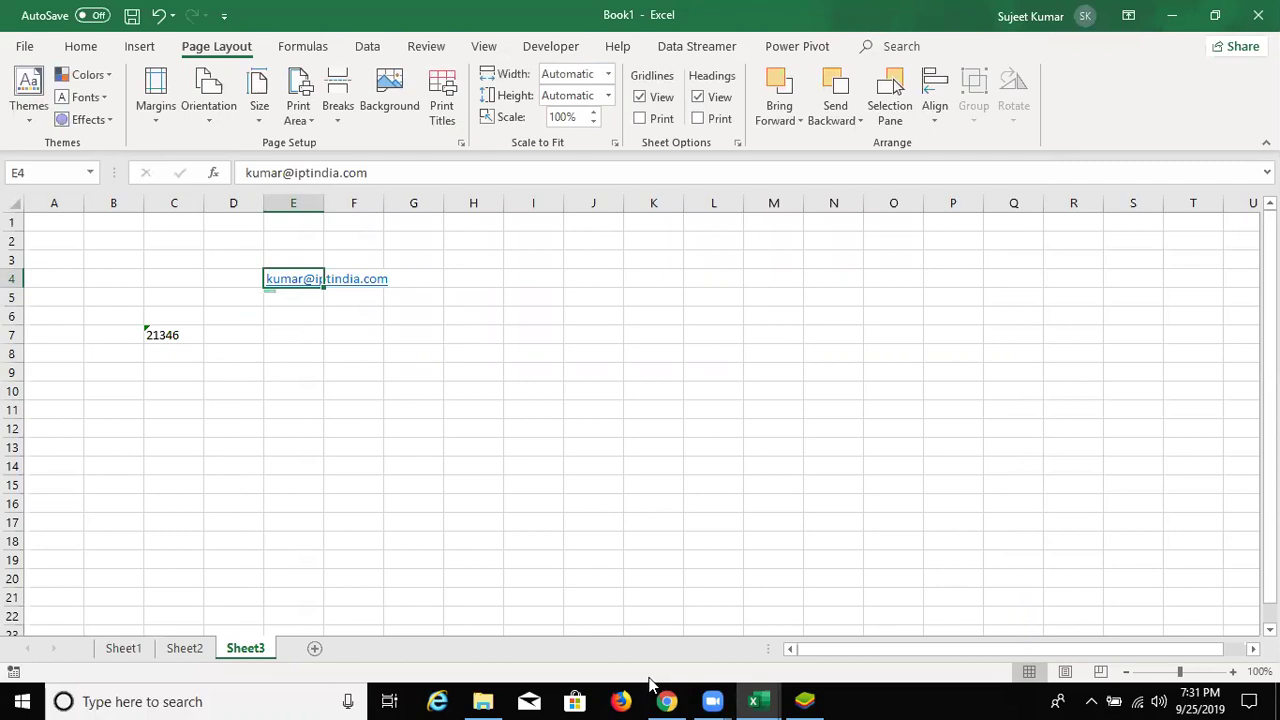
left_click(50, 229)
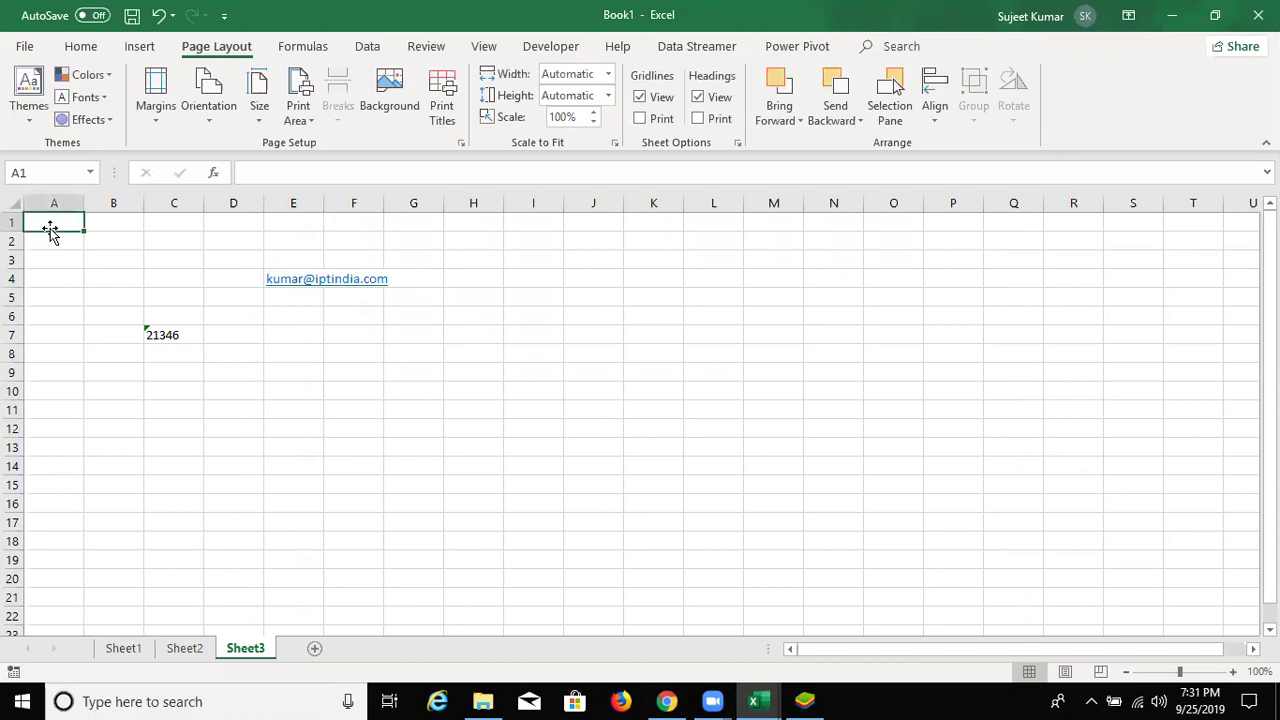
Uncheck 'Internet and network paths with hyperlinks' in AutoCorrect's AutoFormat As You Type and close Options
left_click(54, 54)
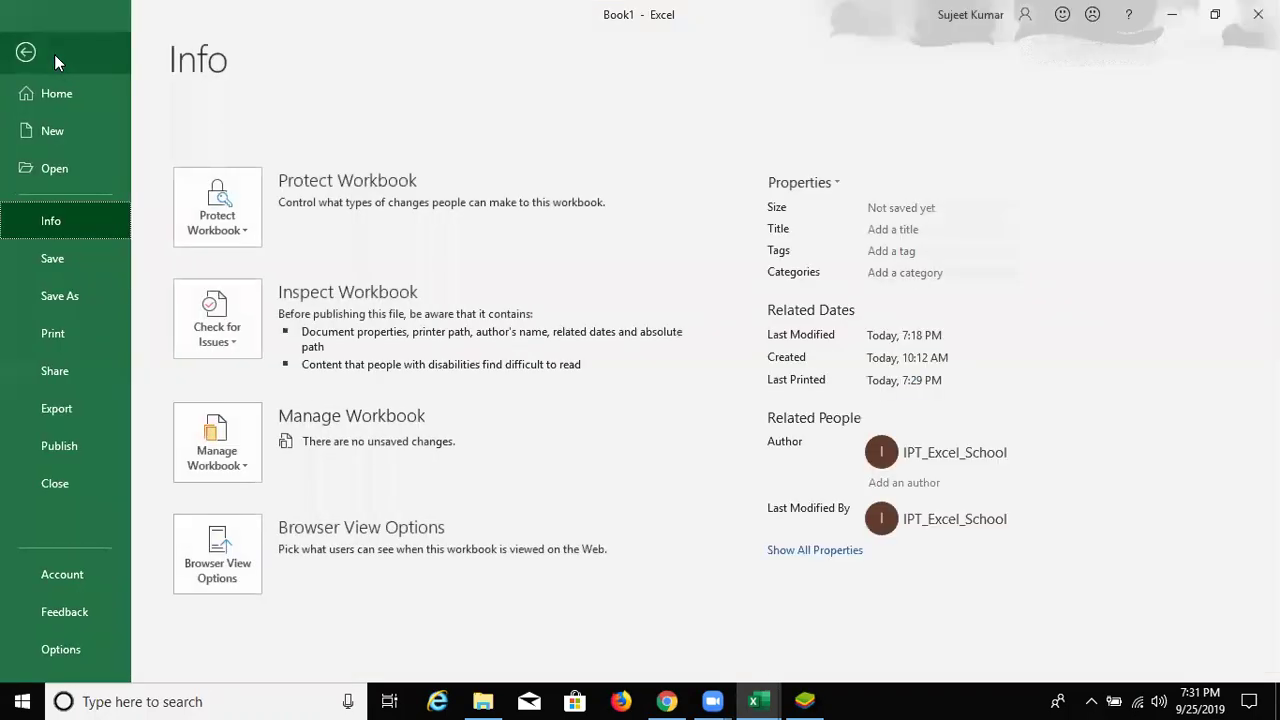
left_click(56, 650)
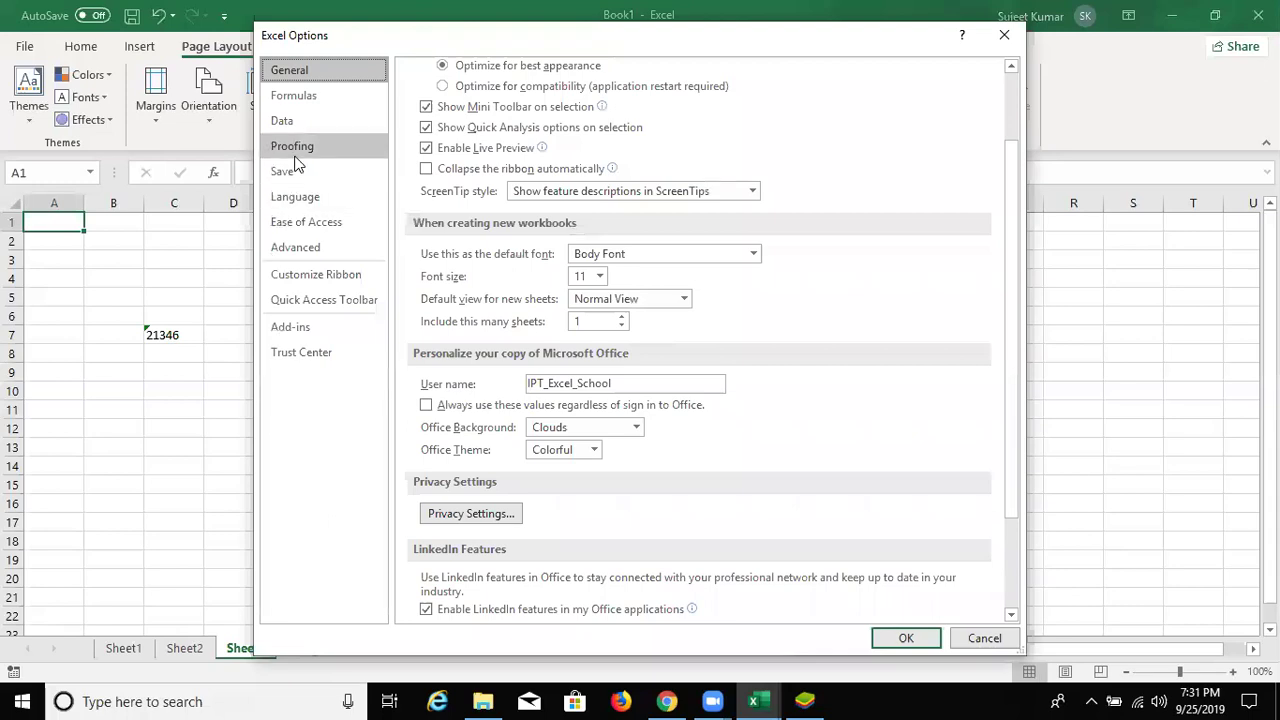
left_click(298, 148)
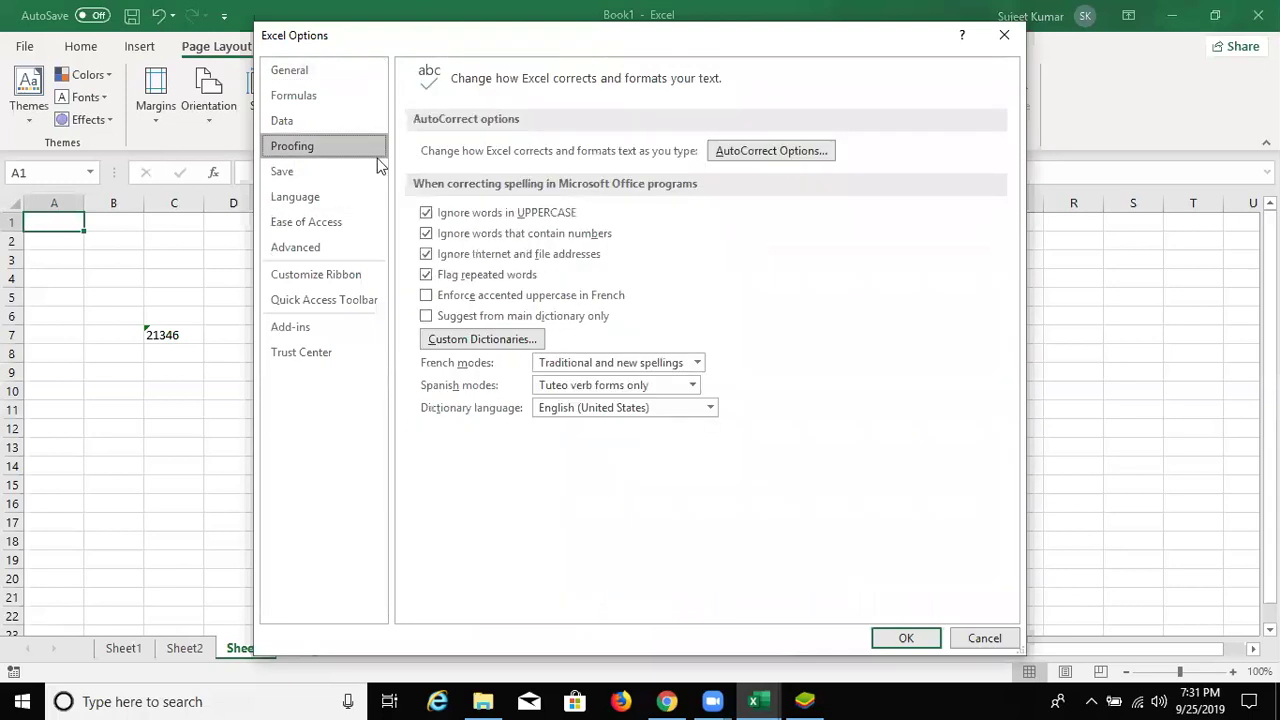
left_click(805, 153)
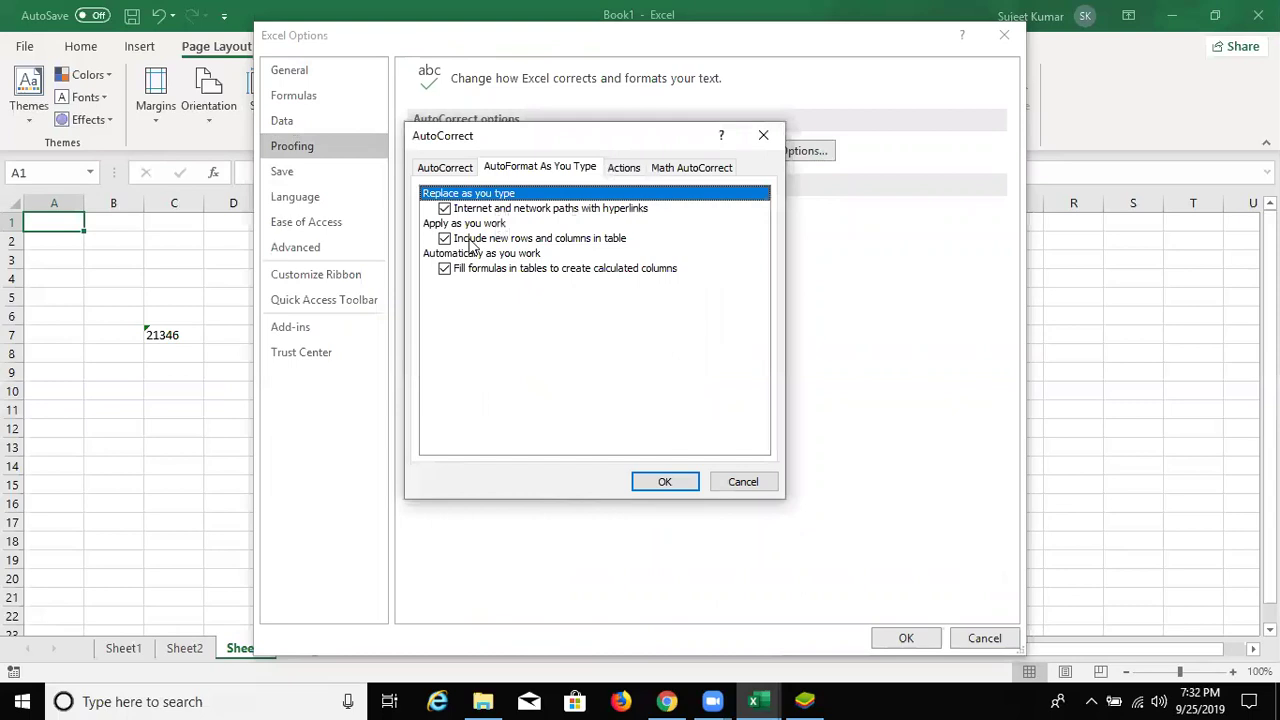
left_click(457, 212)
left_click(447, 208)
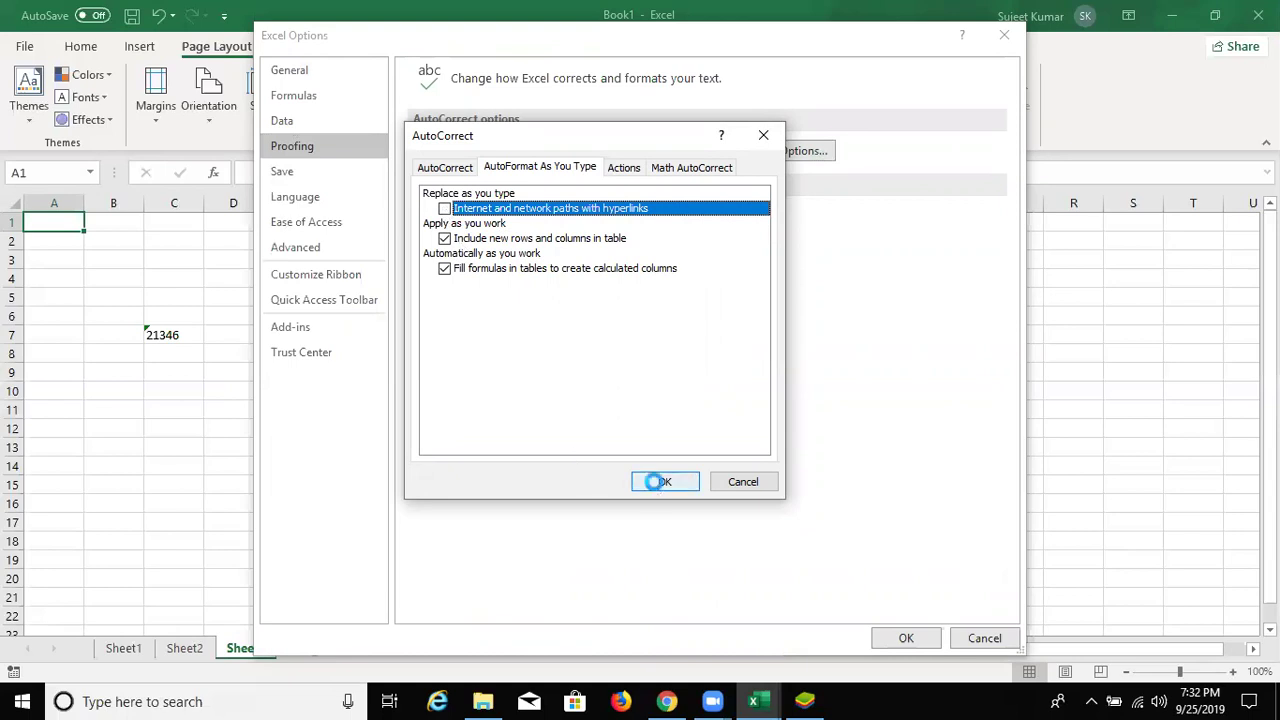
left_click(657, 485)
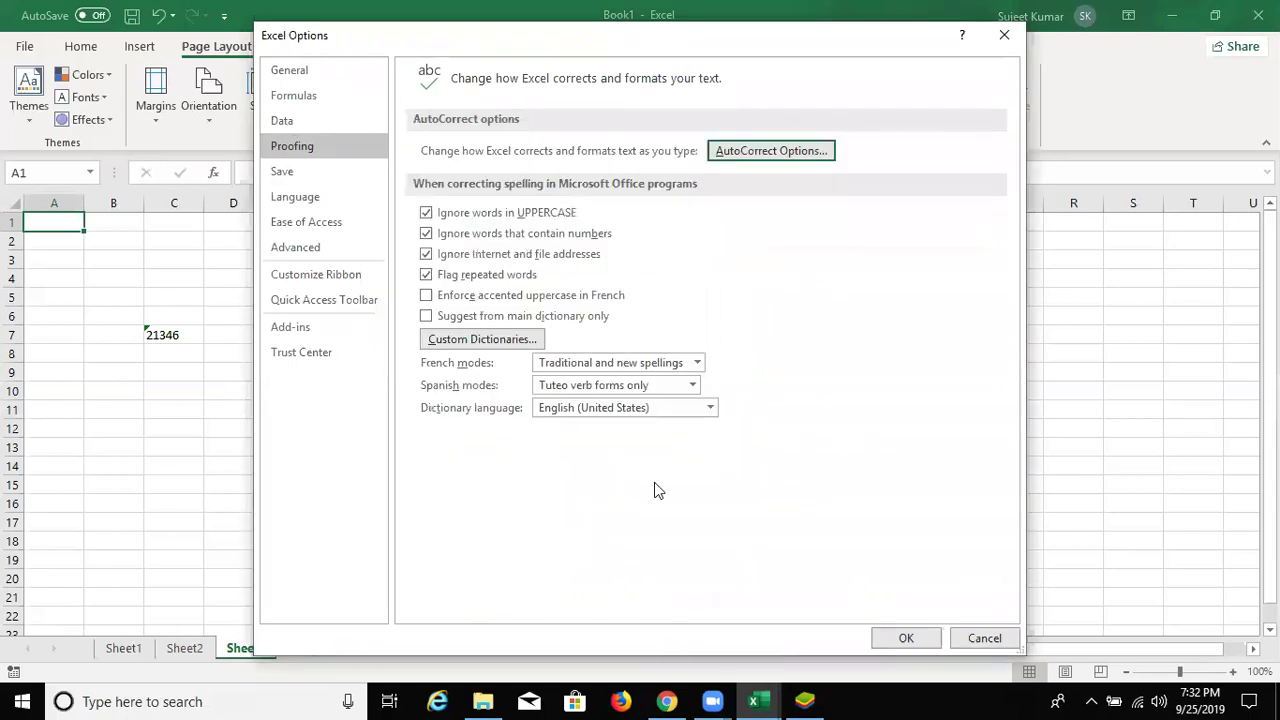
left_click(899, 645)
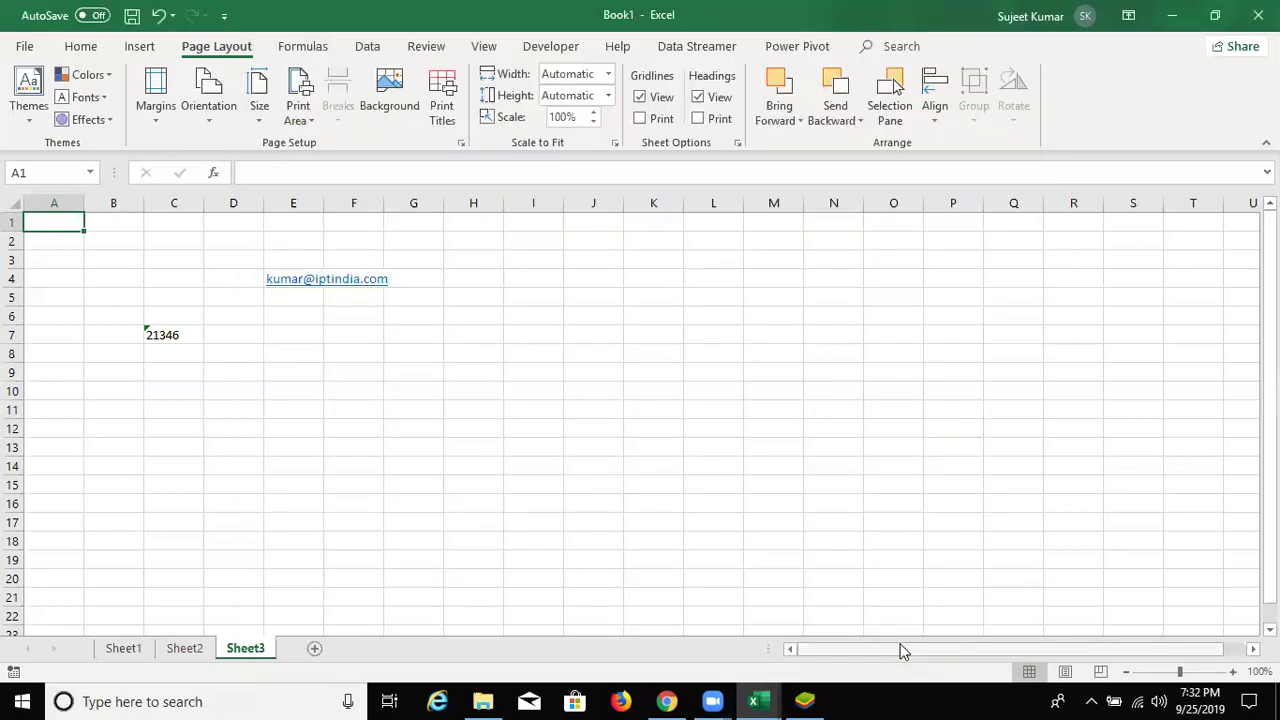
Type an e-mail address into G7, where it stays plain text, then select D14
left_click(427, 330)
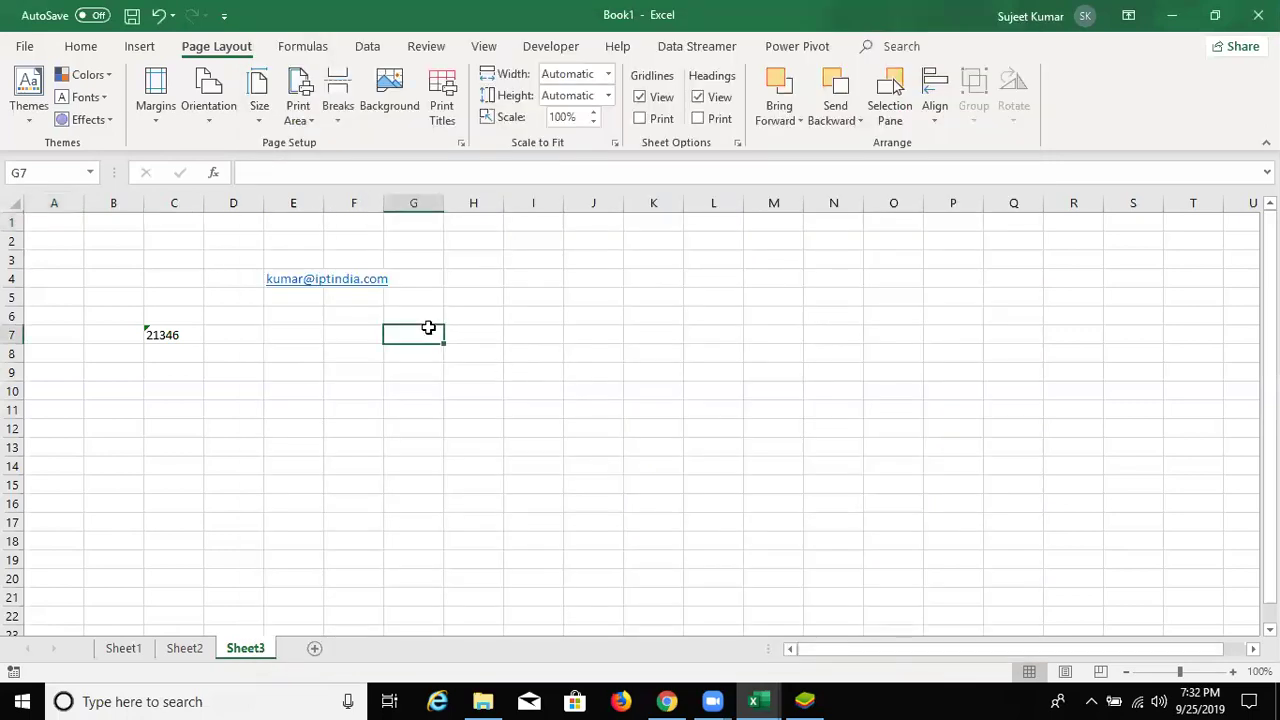
key("Return")
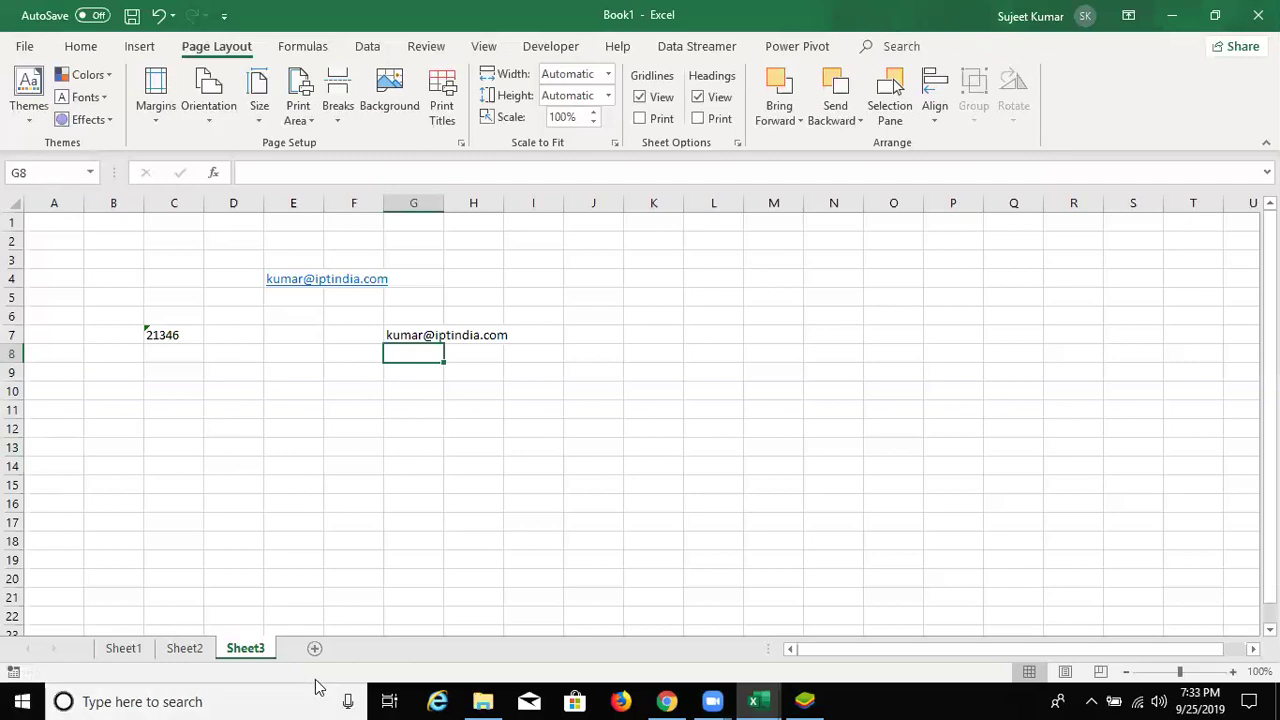
key("Down")
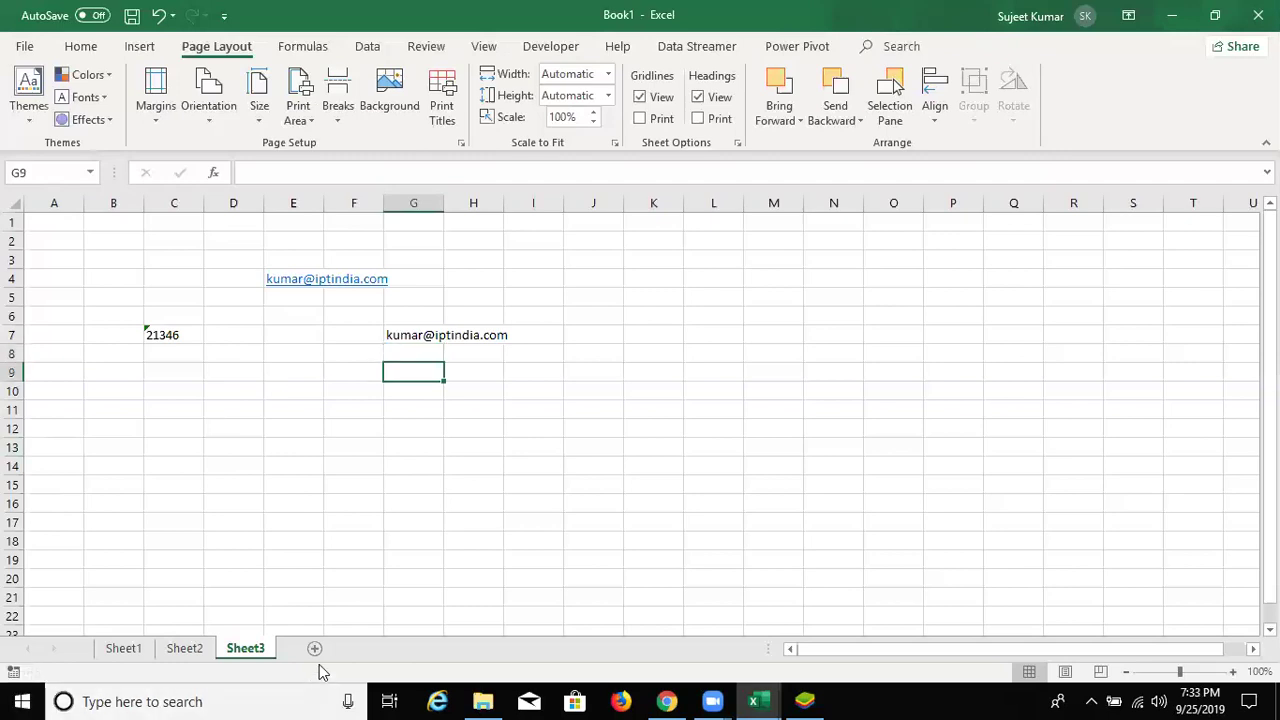
left_click(224, 464)
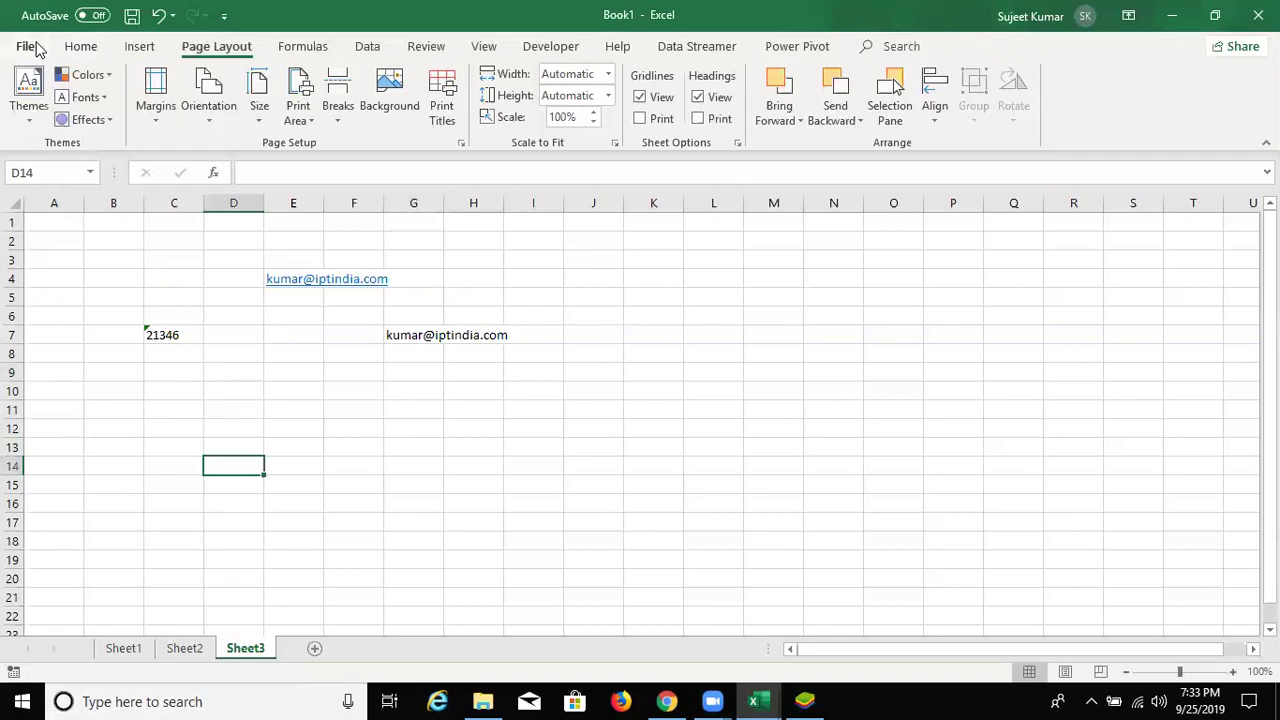
left_click(30, 47)
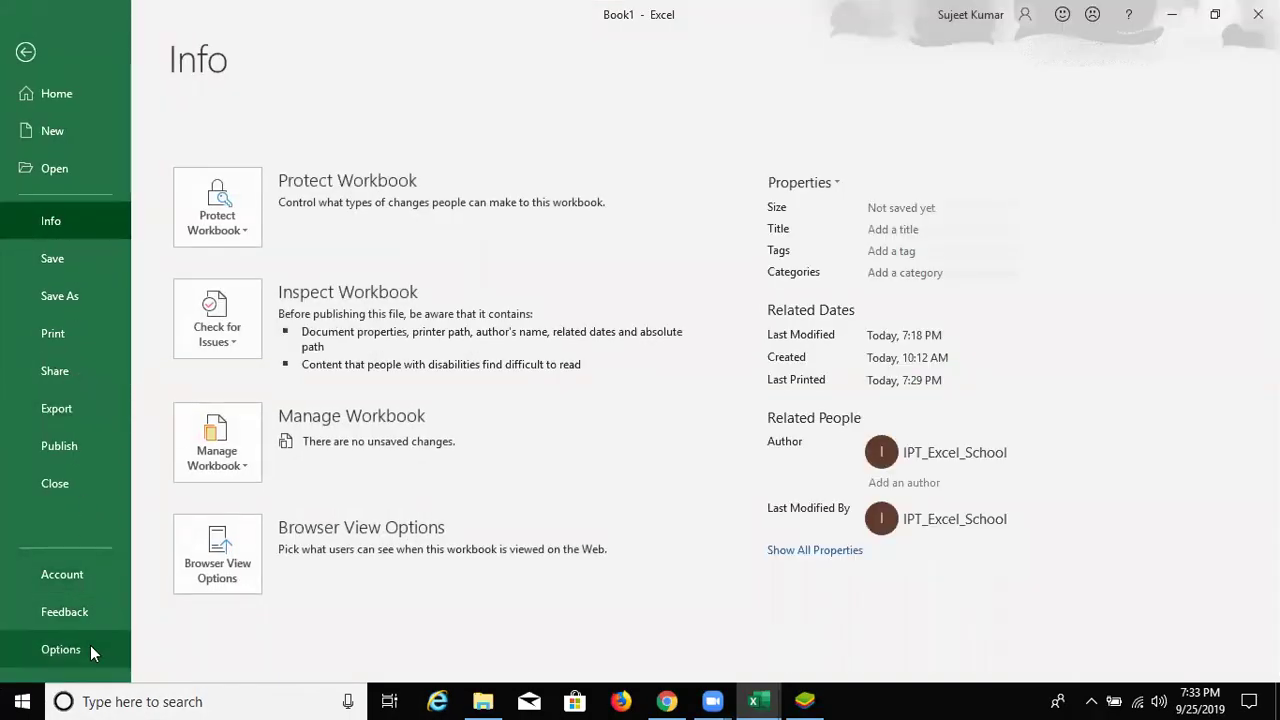
key("Escape")
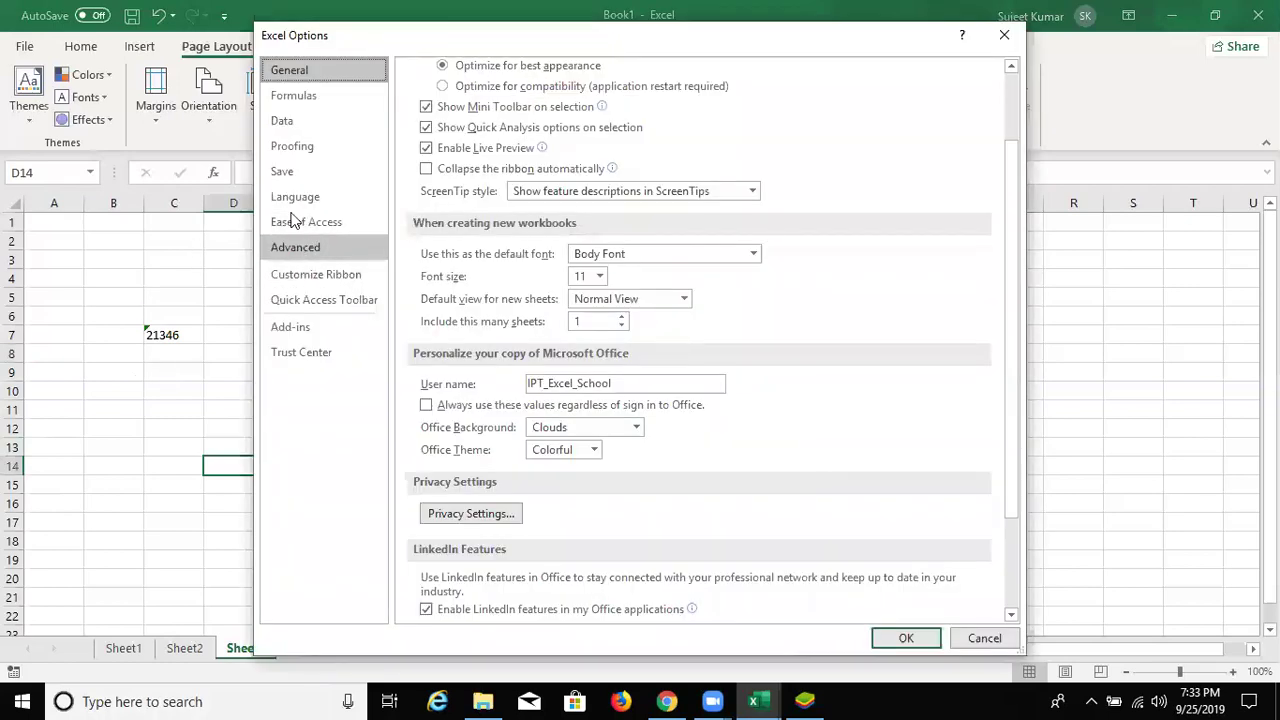
left_click(283, 171)
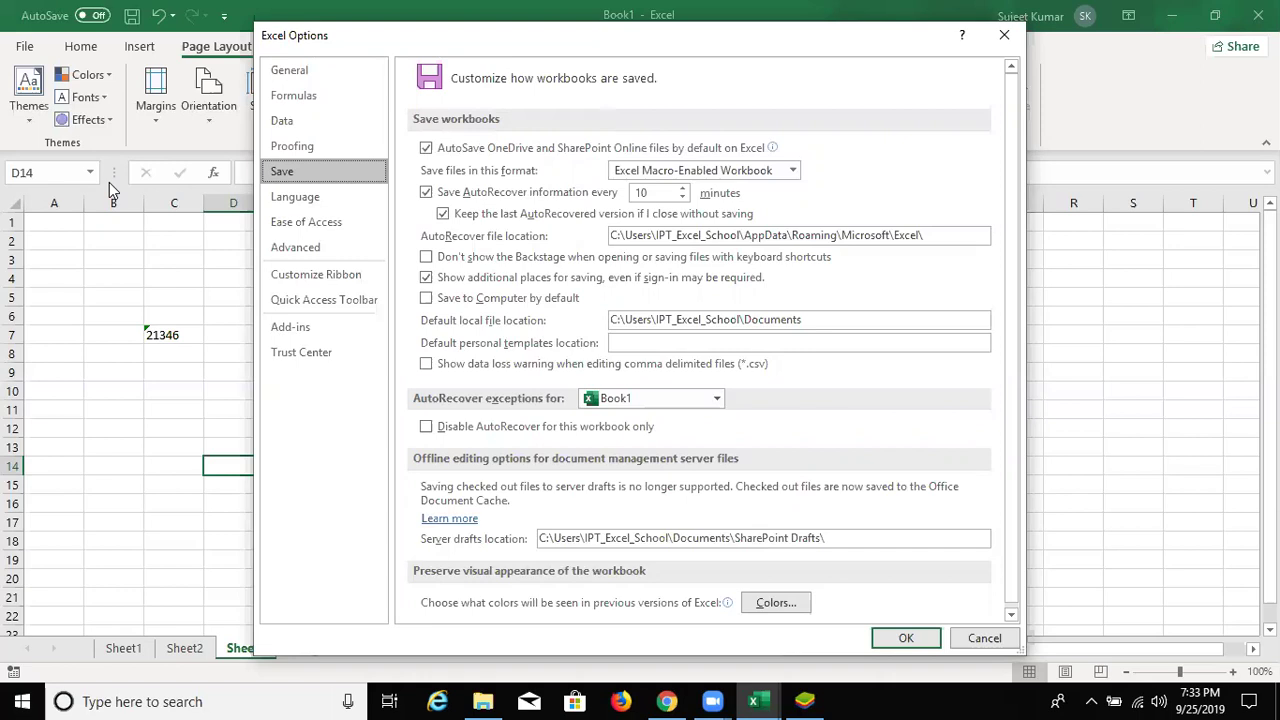
key("Escape")
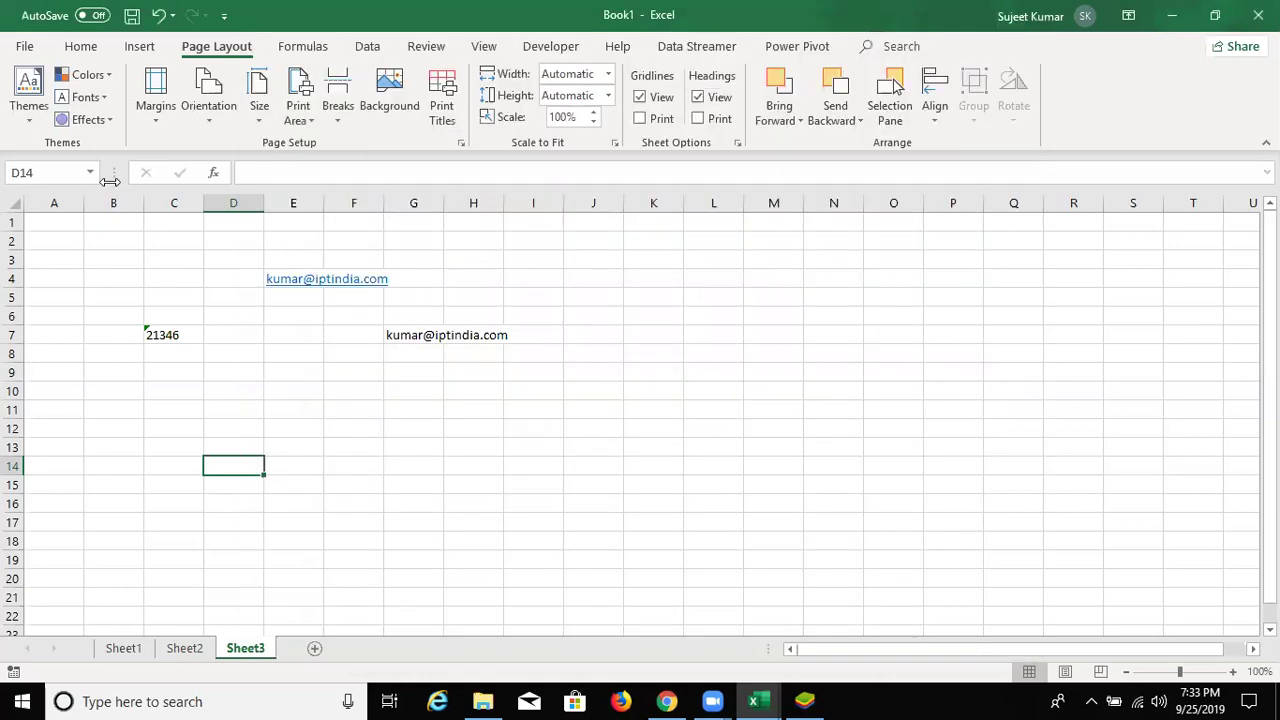
Start a Ctrl+S save, cancel it from the Save As browse, then open Excel Options
key("ctrl+s")
left_click(474, 442)
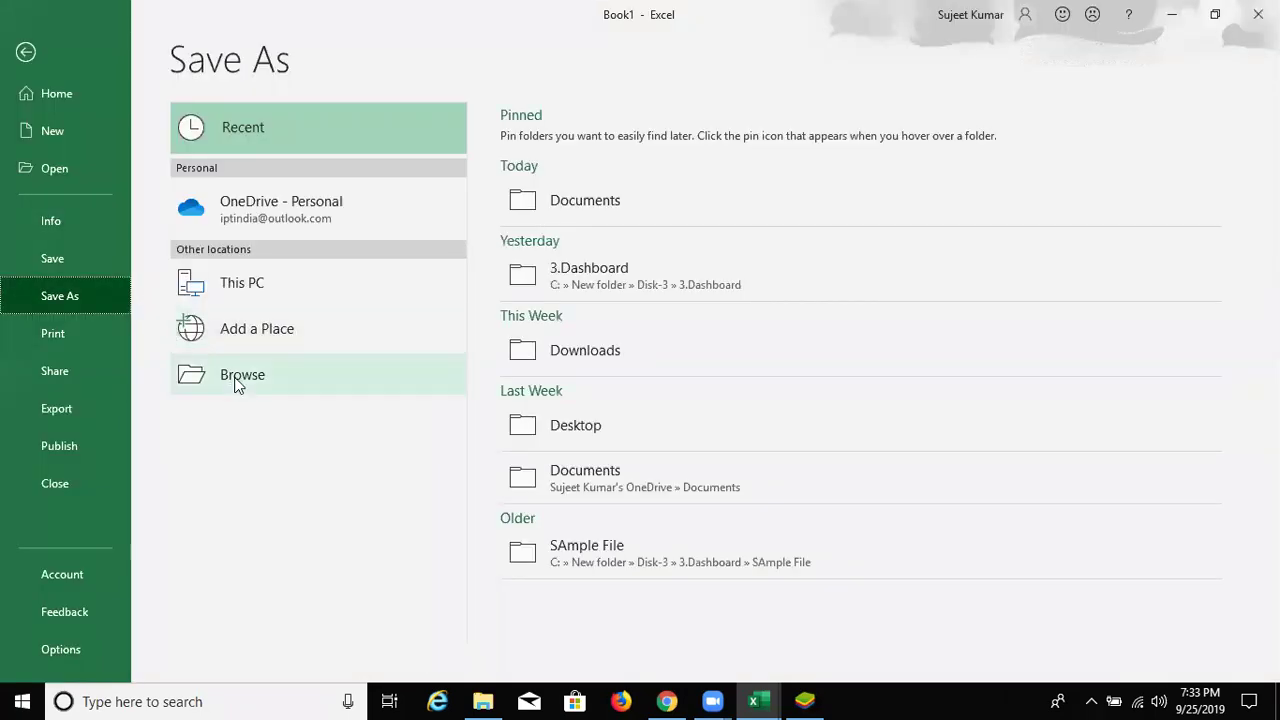
left_click(230, 374)
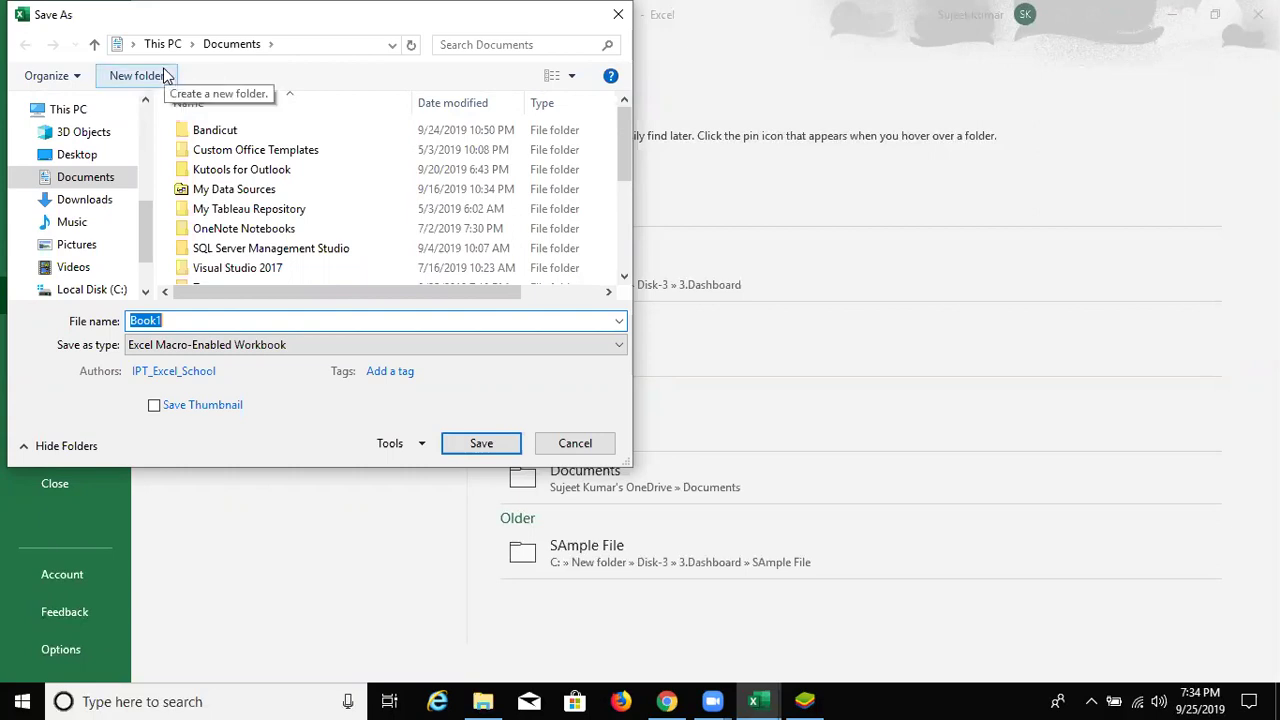
left_click(572, 443)
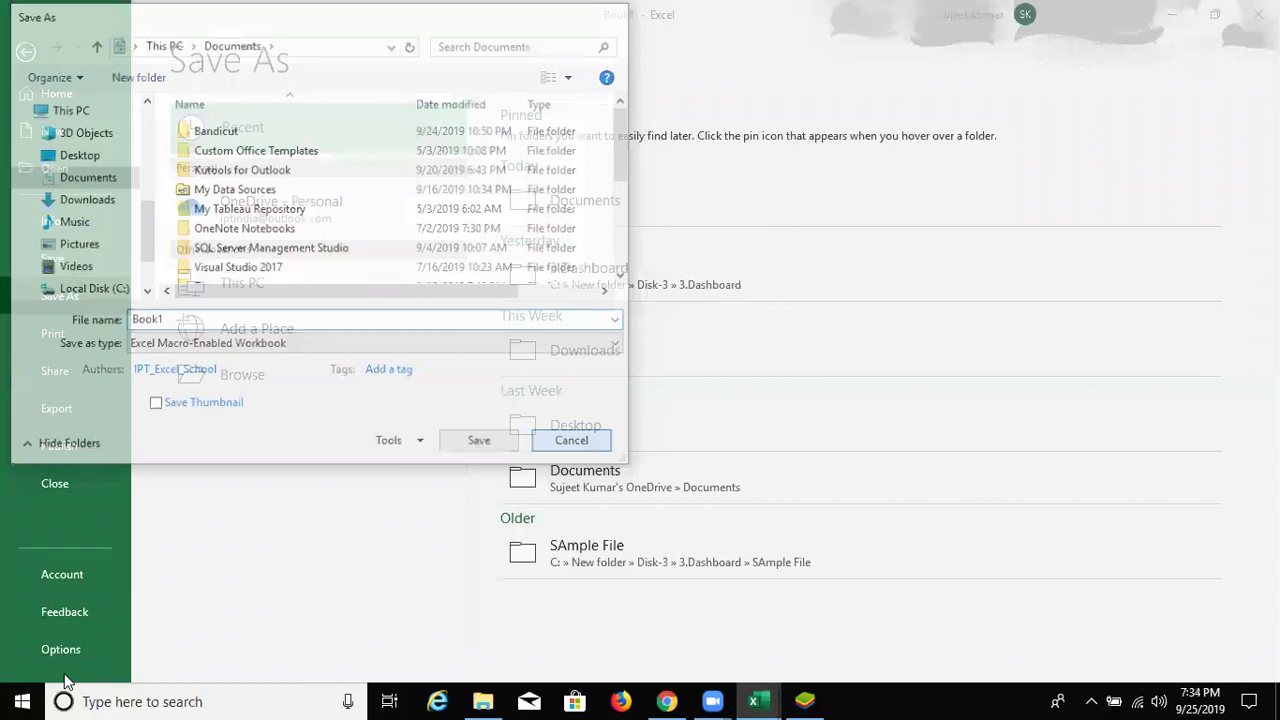
left_click(66, 623)
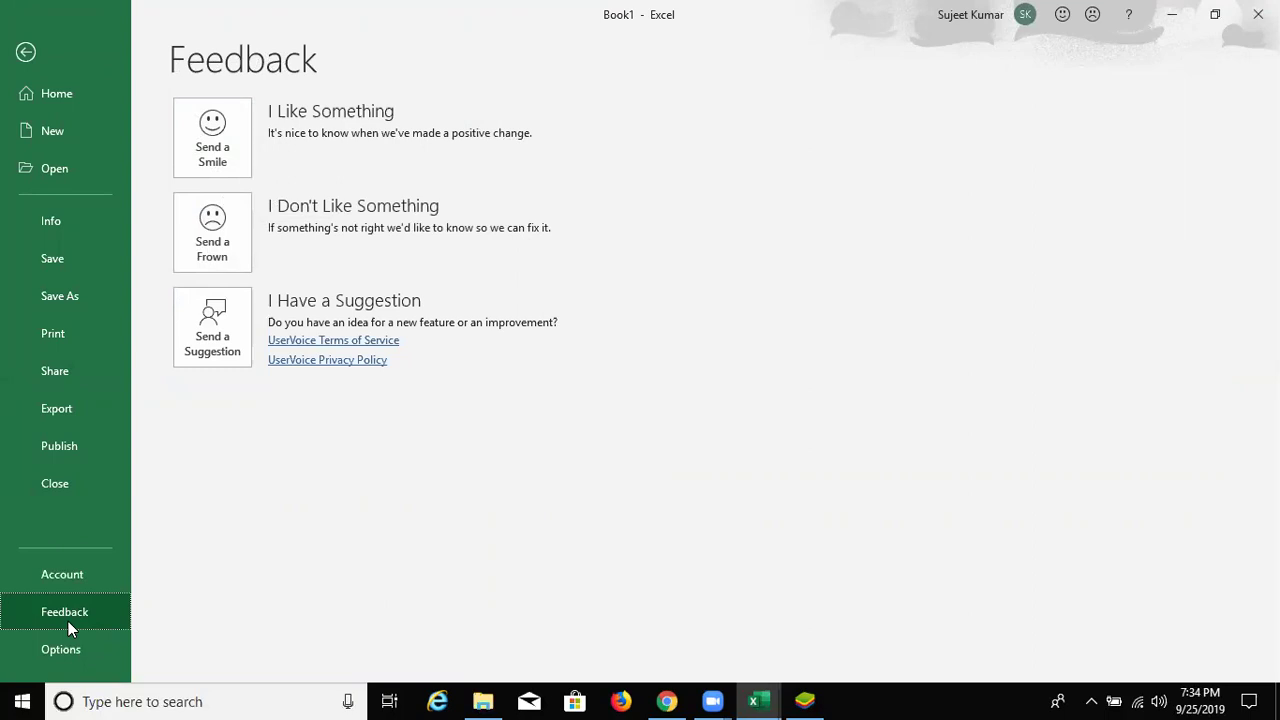
left_click(77, 645)
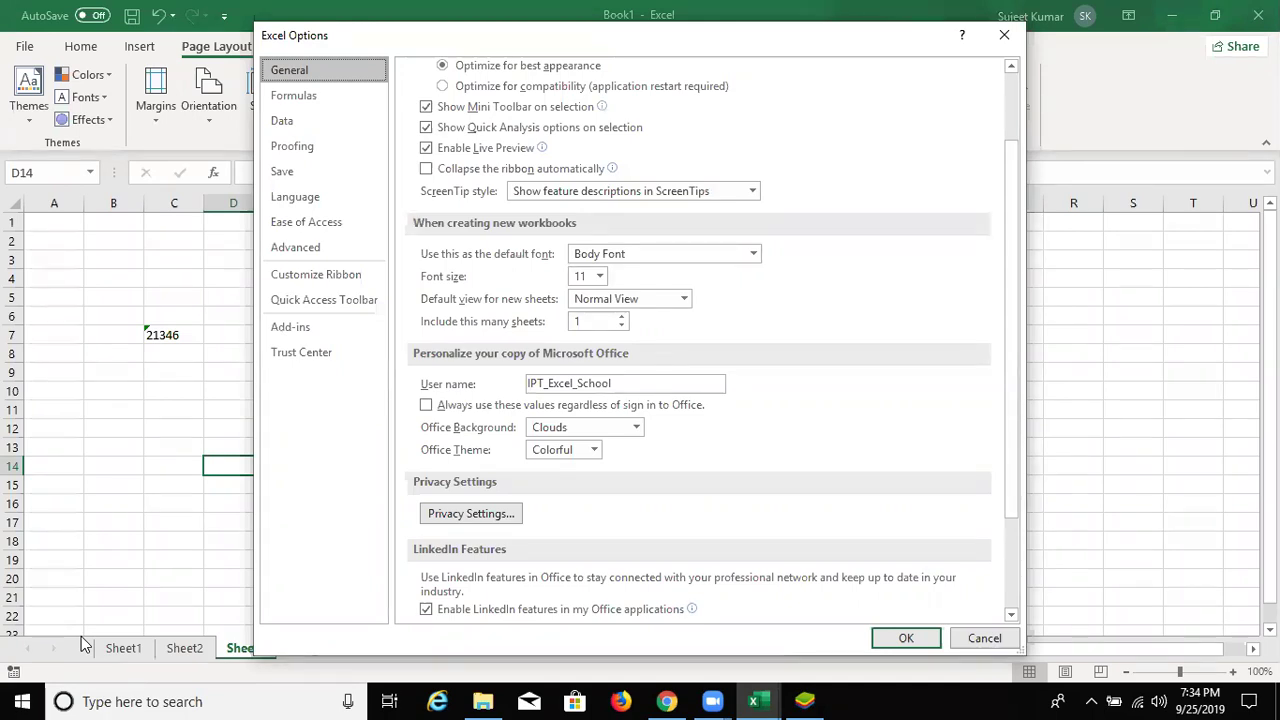
Go to the Save page and select the default local file location path
left_click(313, 247)
left_click(315, 190)
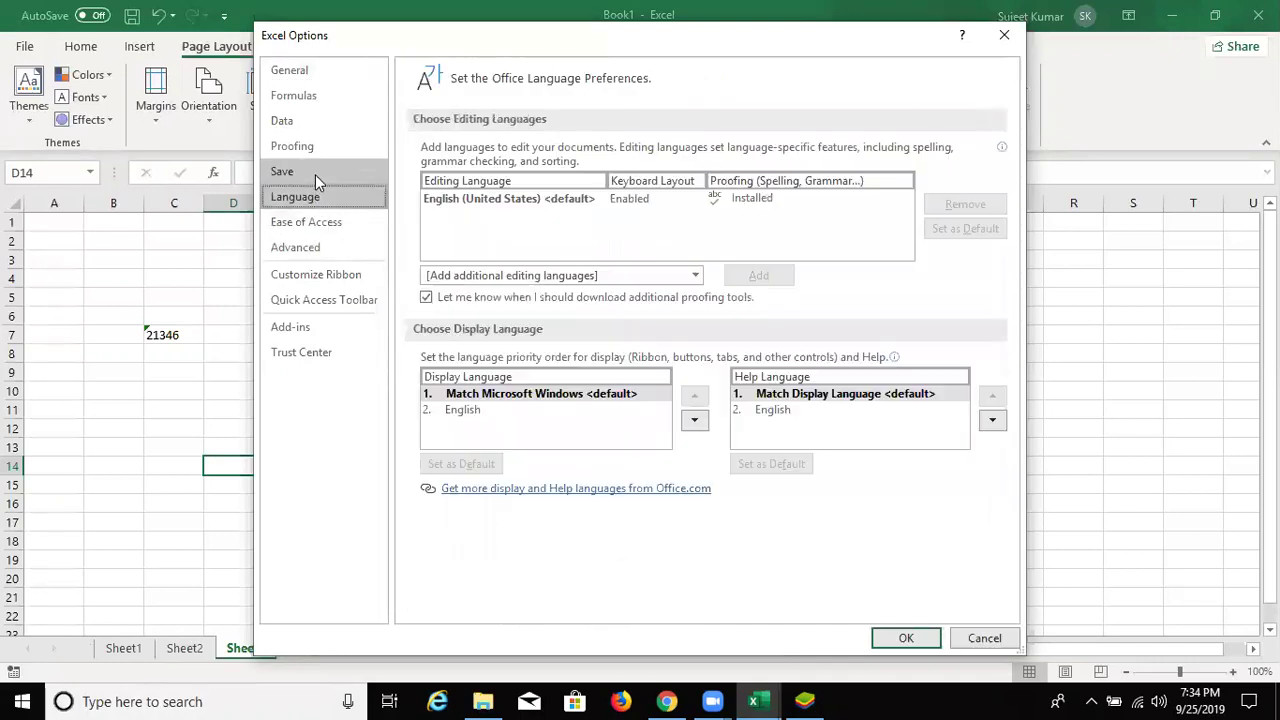
left_click(315, 174)
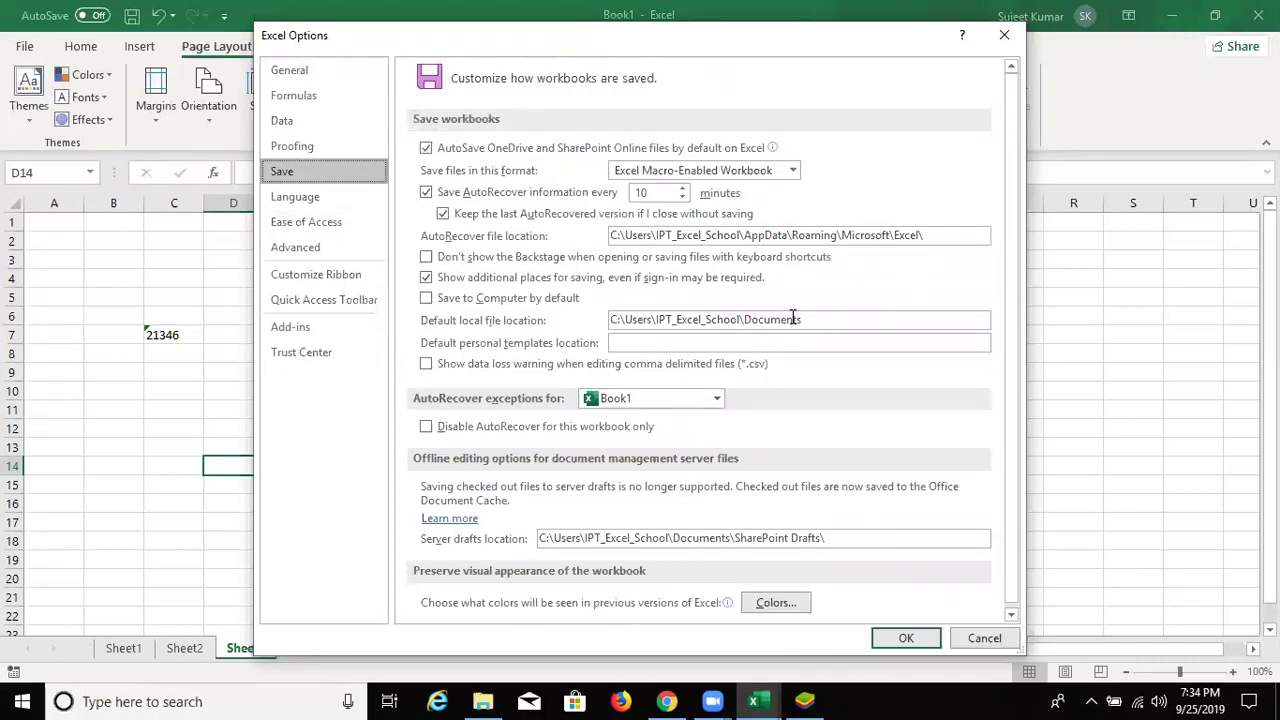
left_click_drag(820, 318, 605, 318)
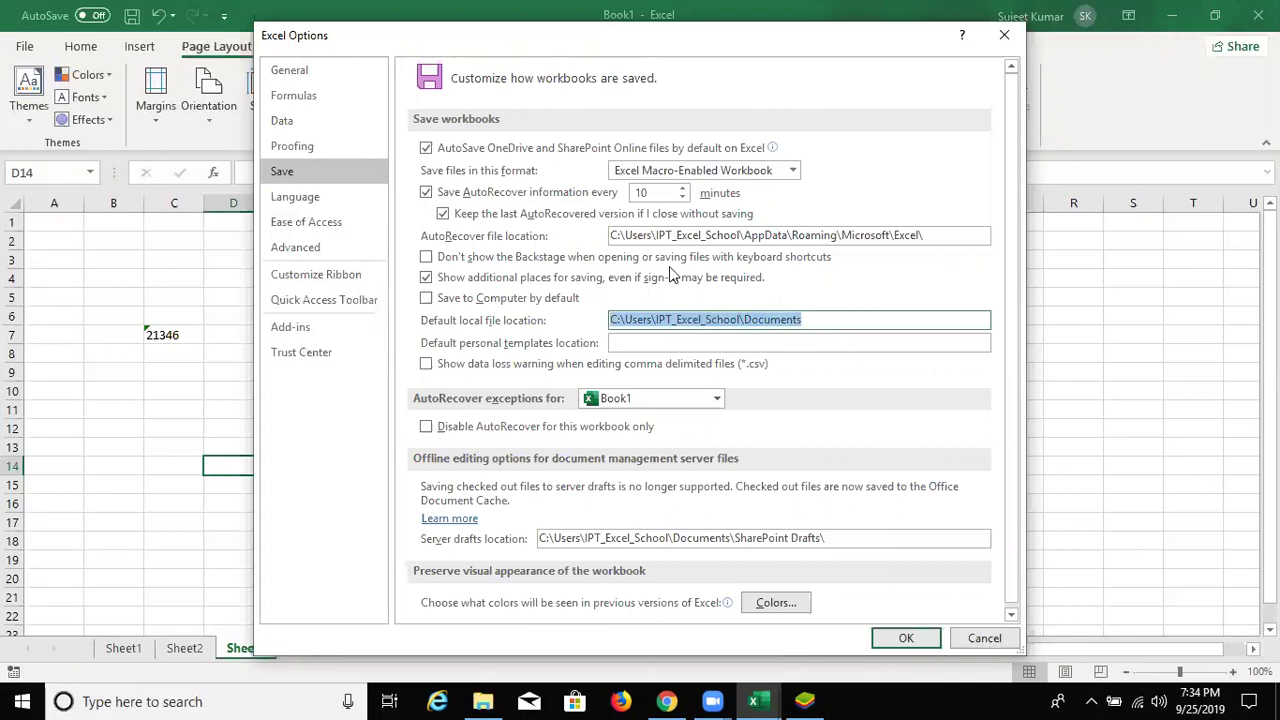
Switch the default save format to Excel Workbook, then back to Excel Macro-Enabled Workbook
left_click(703, 175)
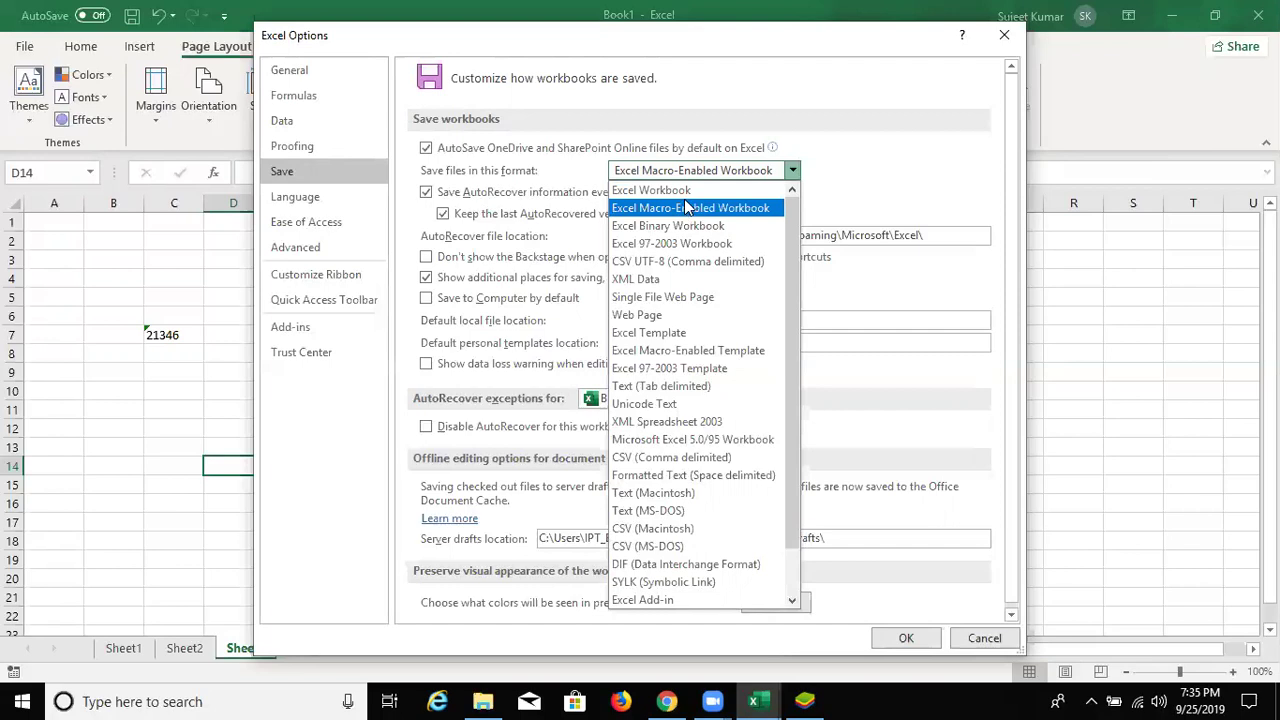
left_click(688, 191)
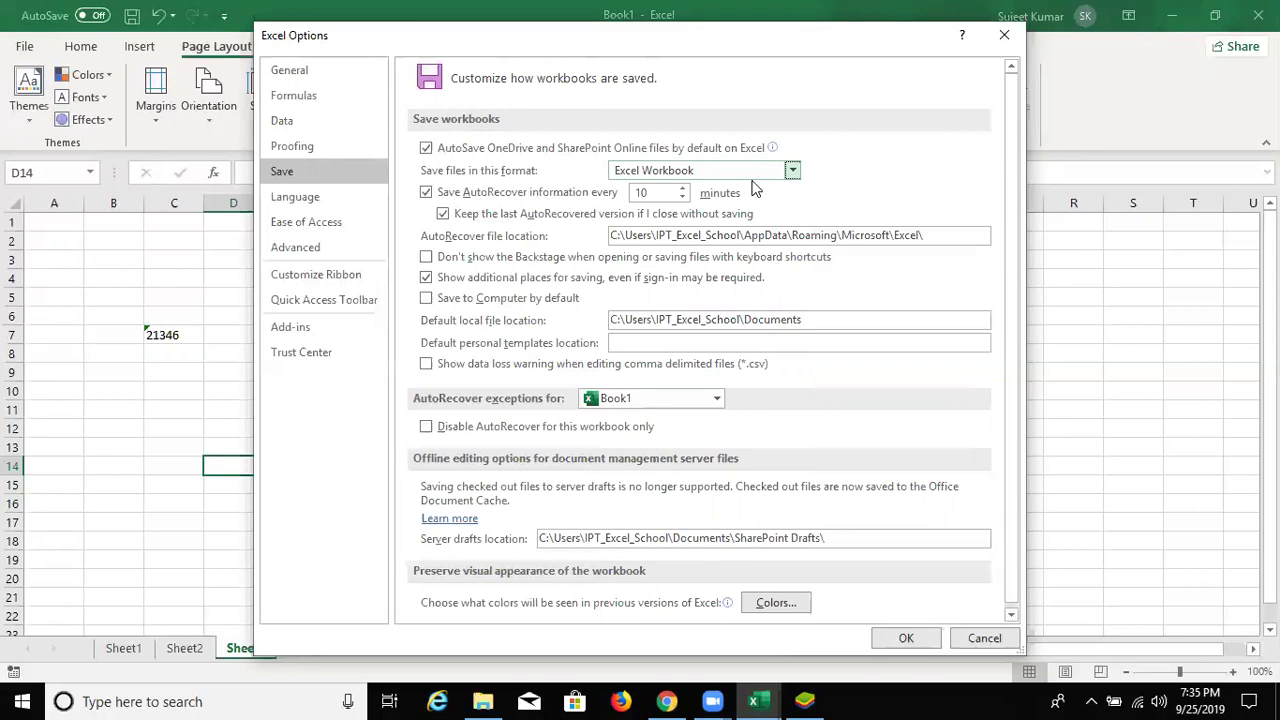
left_click(742, 178)
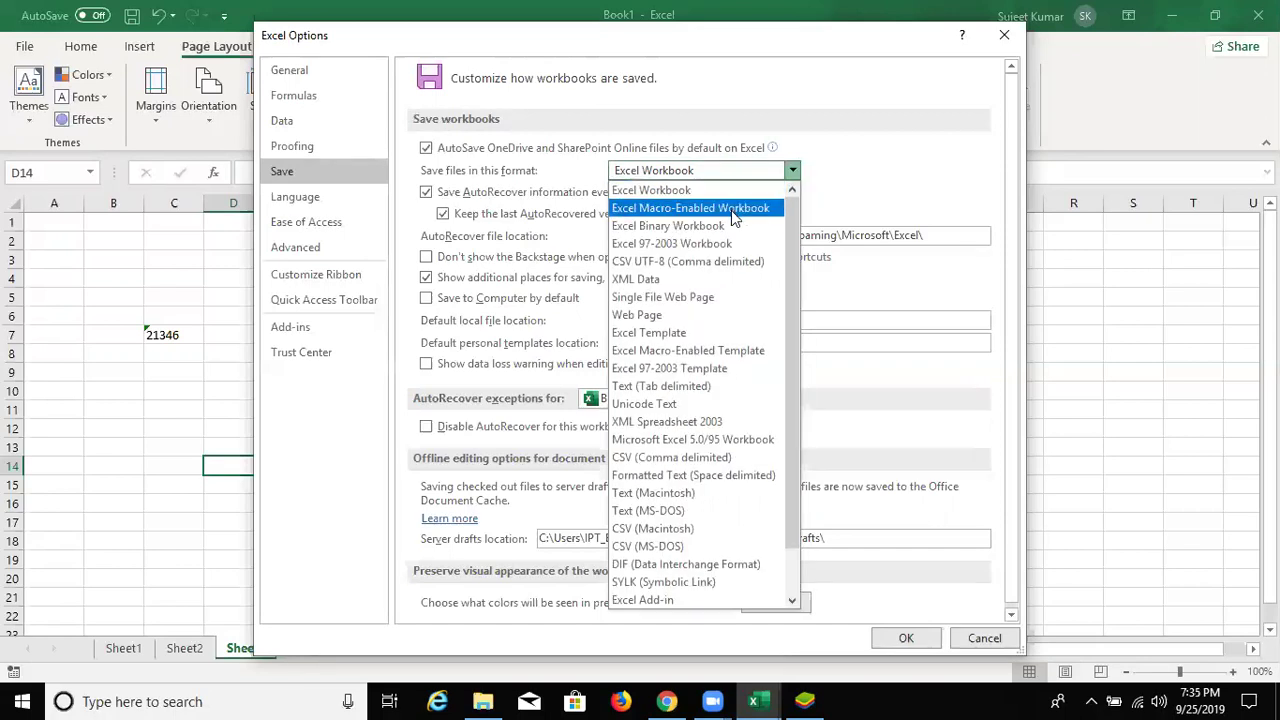
left_click(731, 210)
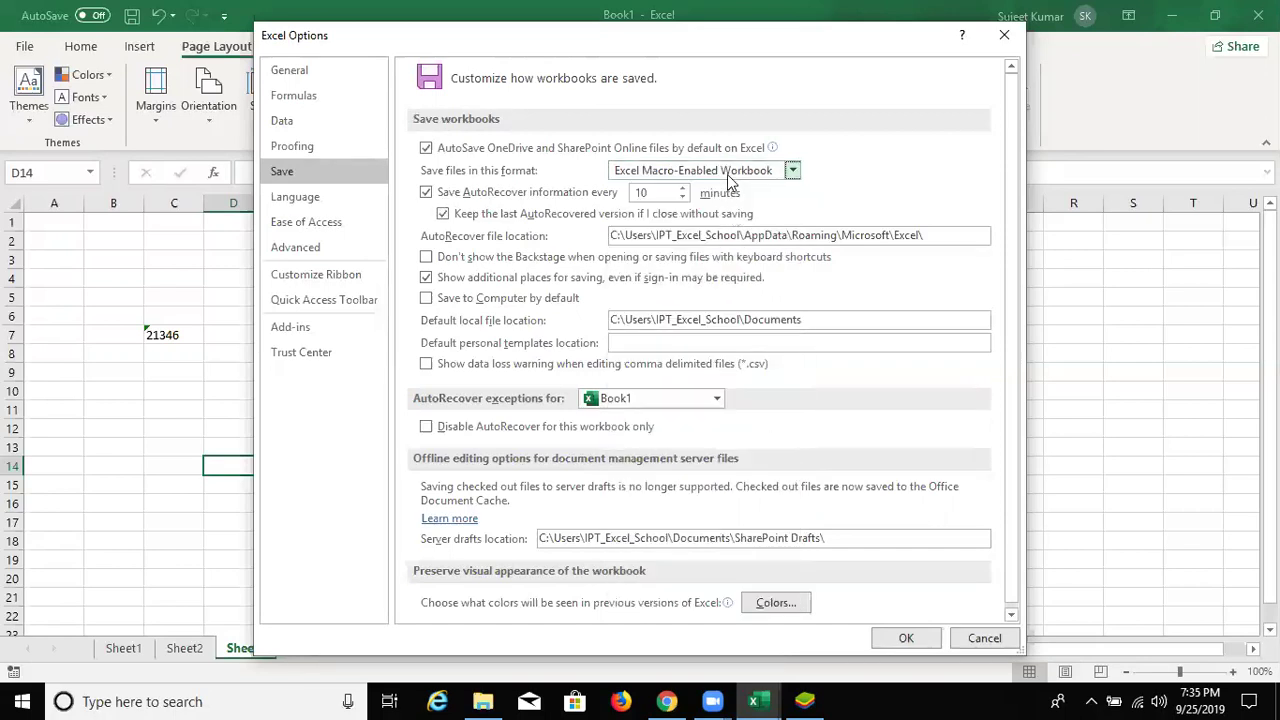
left_click(727, 174)
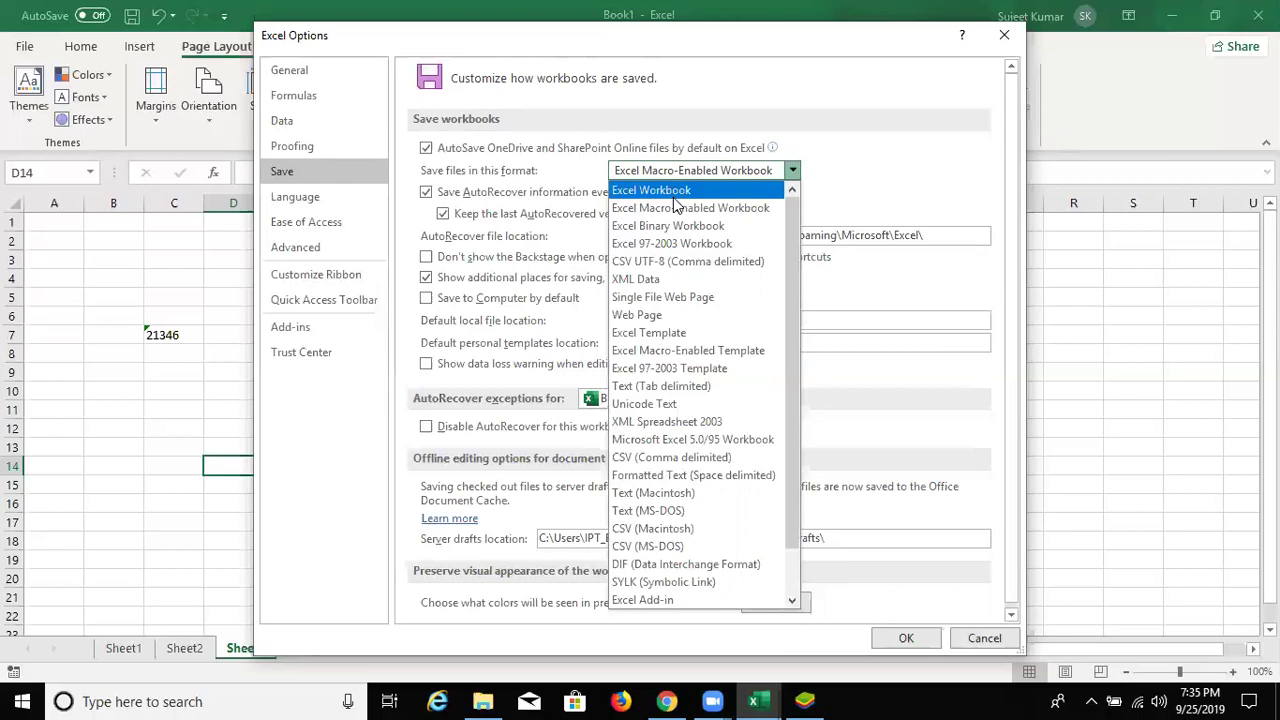
left_click(295, 197)
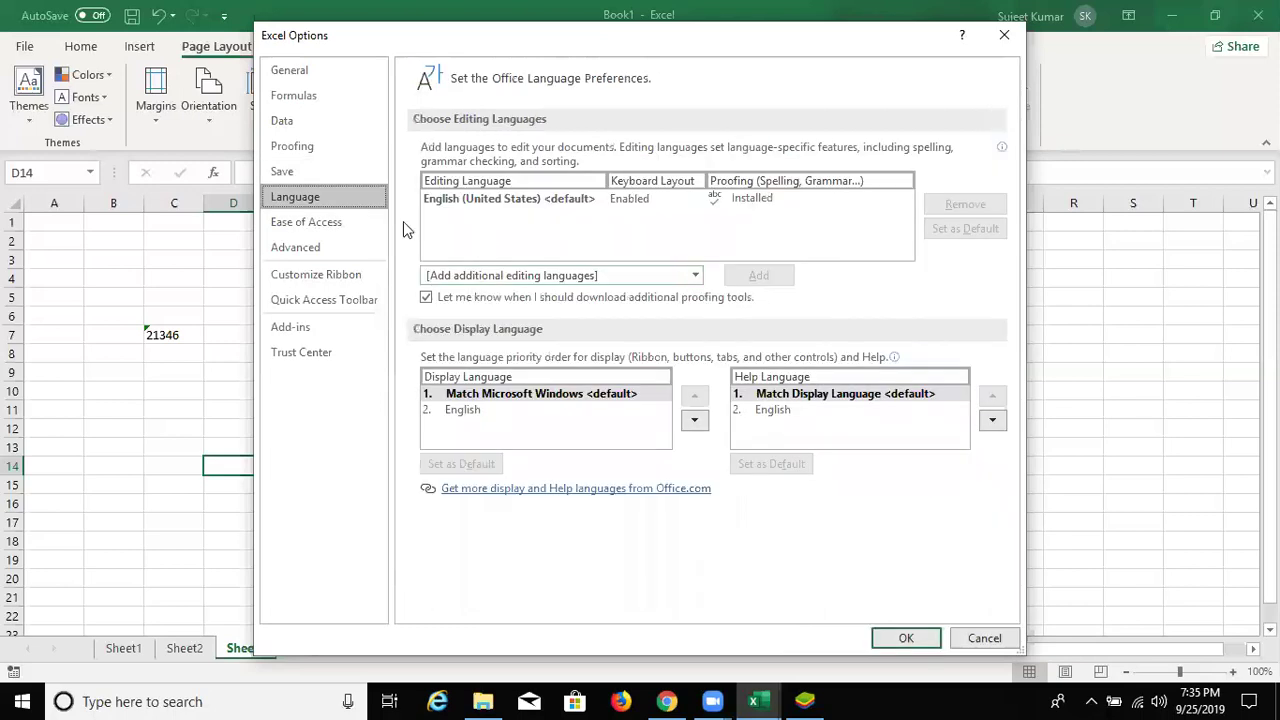
left_click(322, 247)
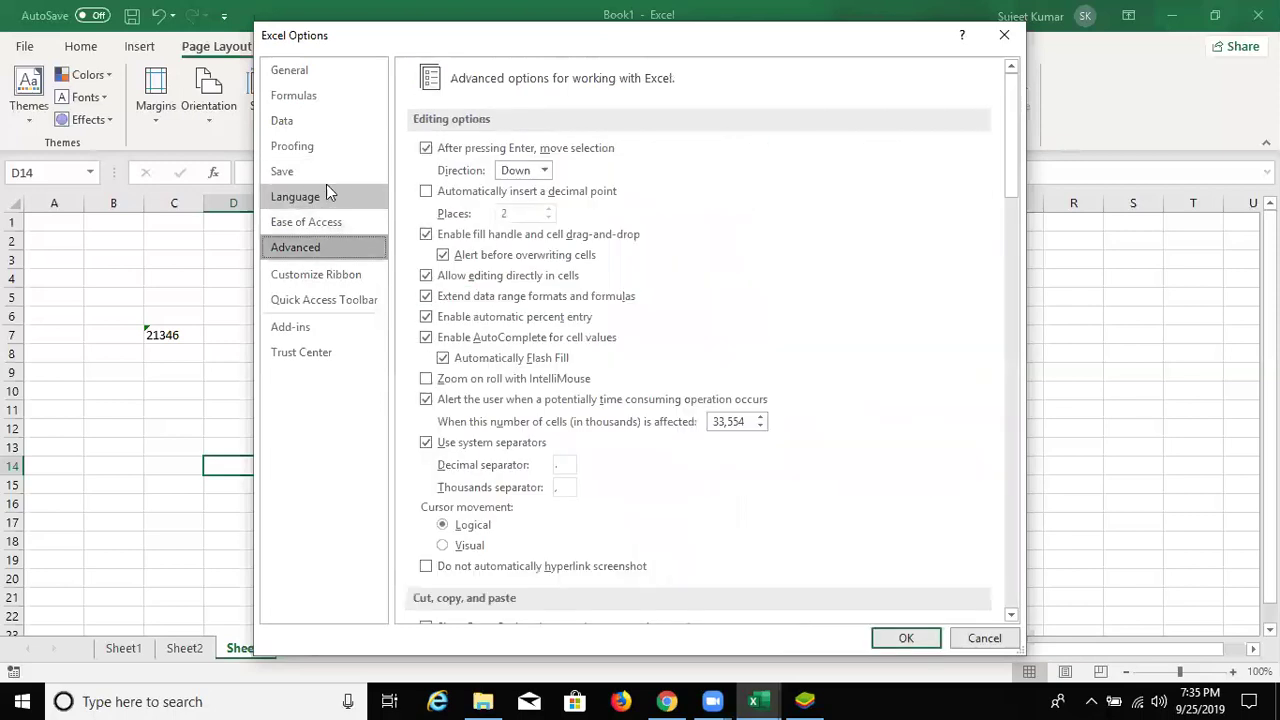
Return to the Save category of Excel Options
left_click(330, 176)
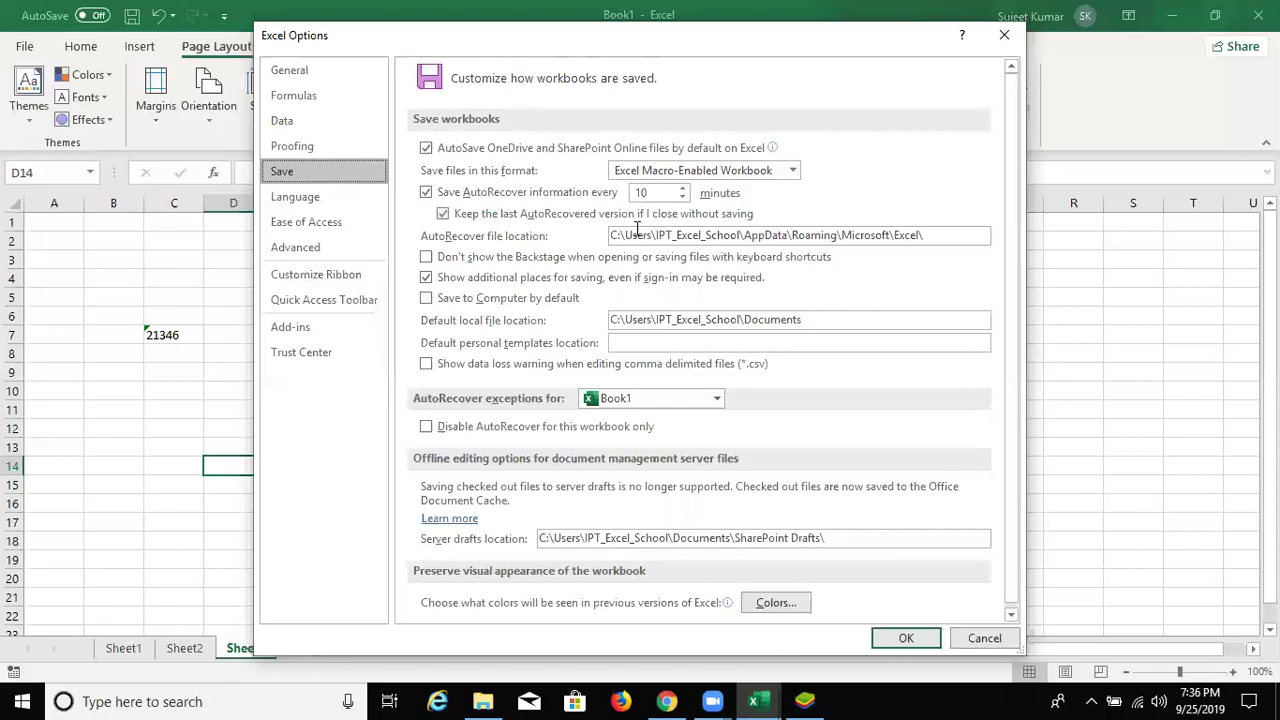
Select the AutoRecover file location path and choose Data.xlsm for AutoRecover exceptions
left_click(614, 236)
left_click_drag(614, 236, 984, 240)
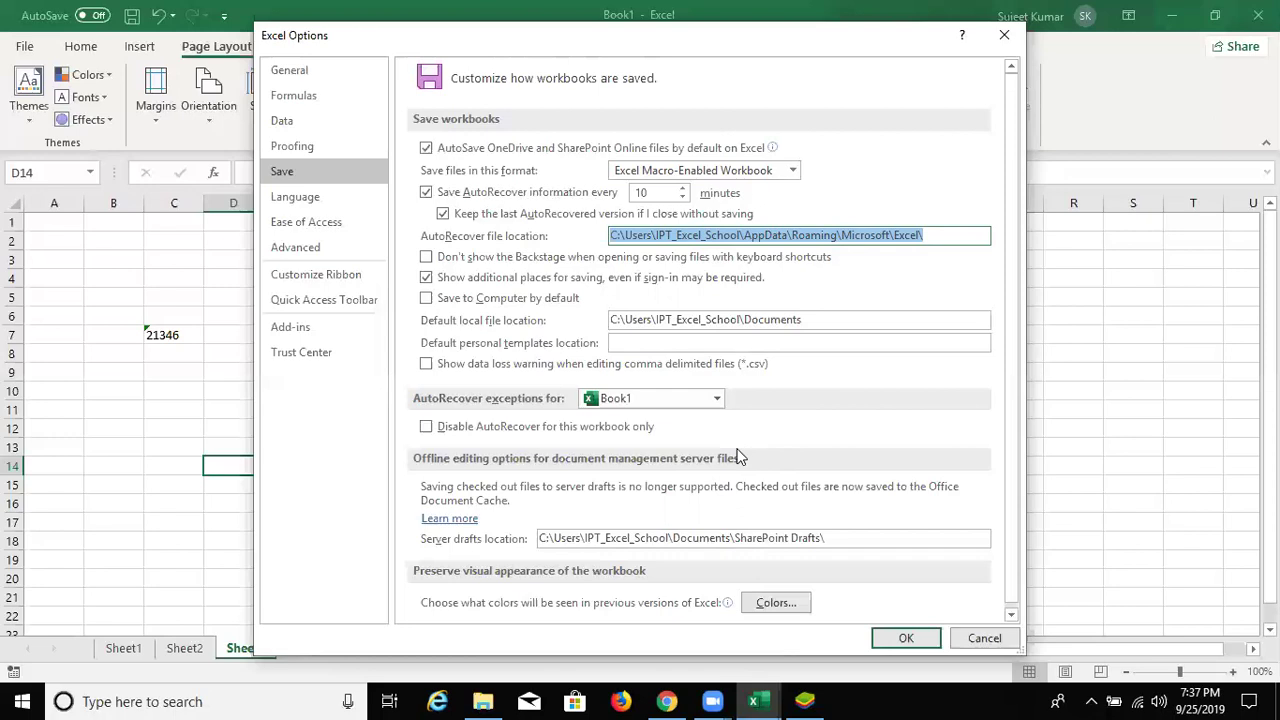
left_click(632, 402)
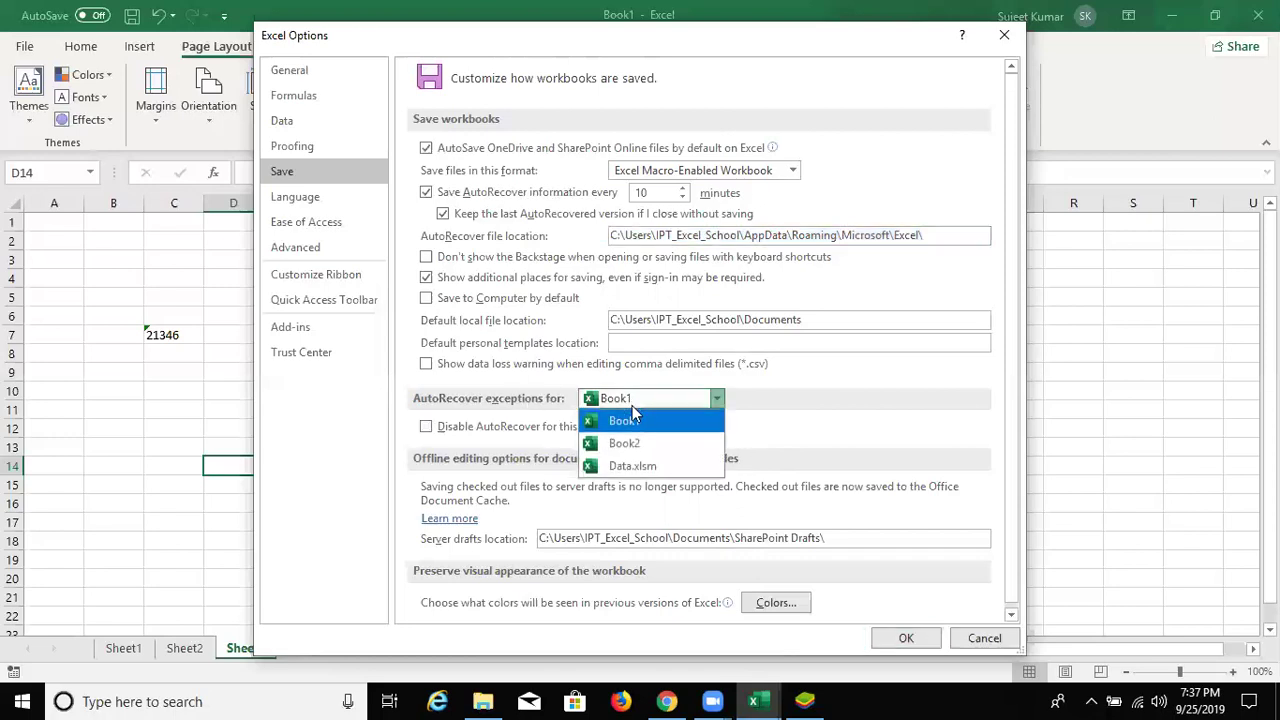
left_click(628, 466)
left_click(427, 427)
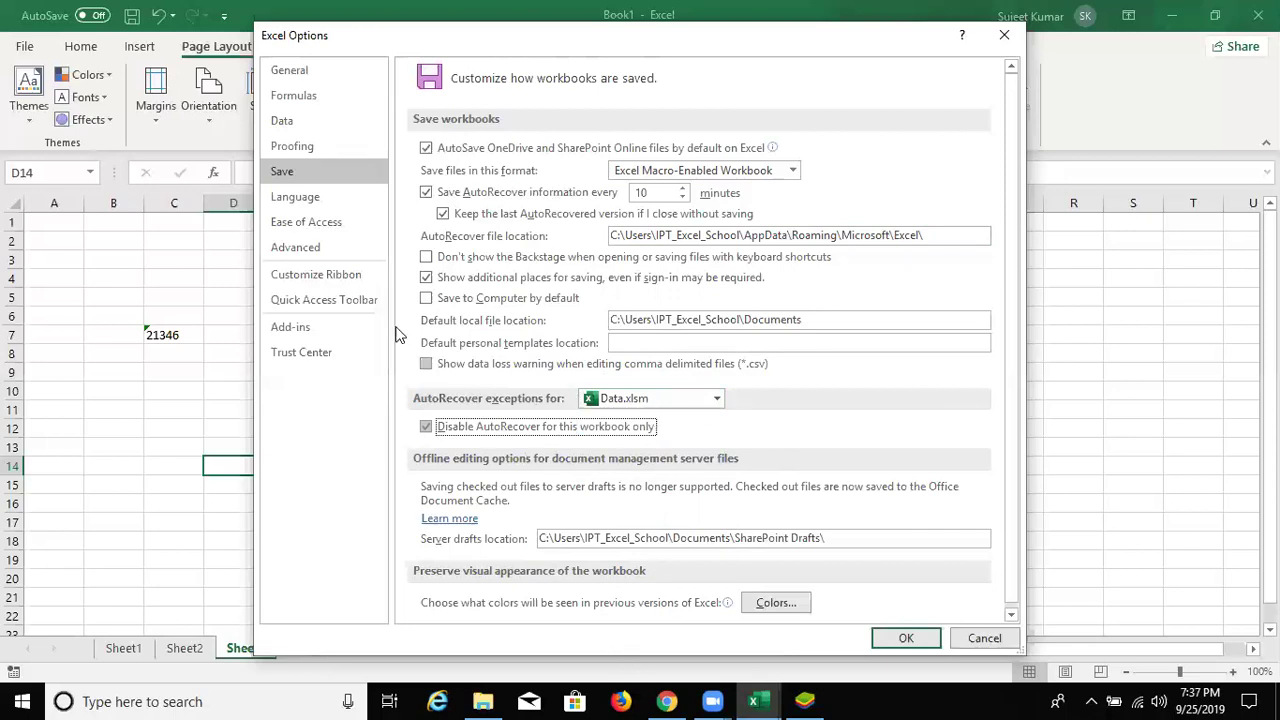
left_click(339, 247)
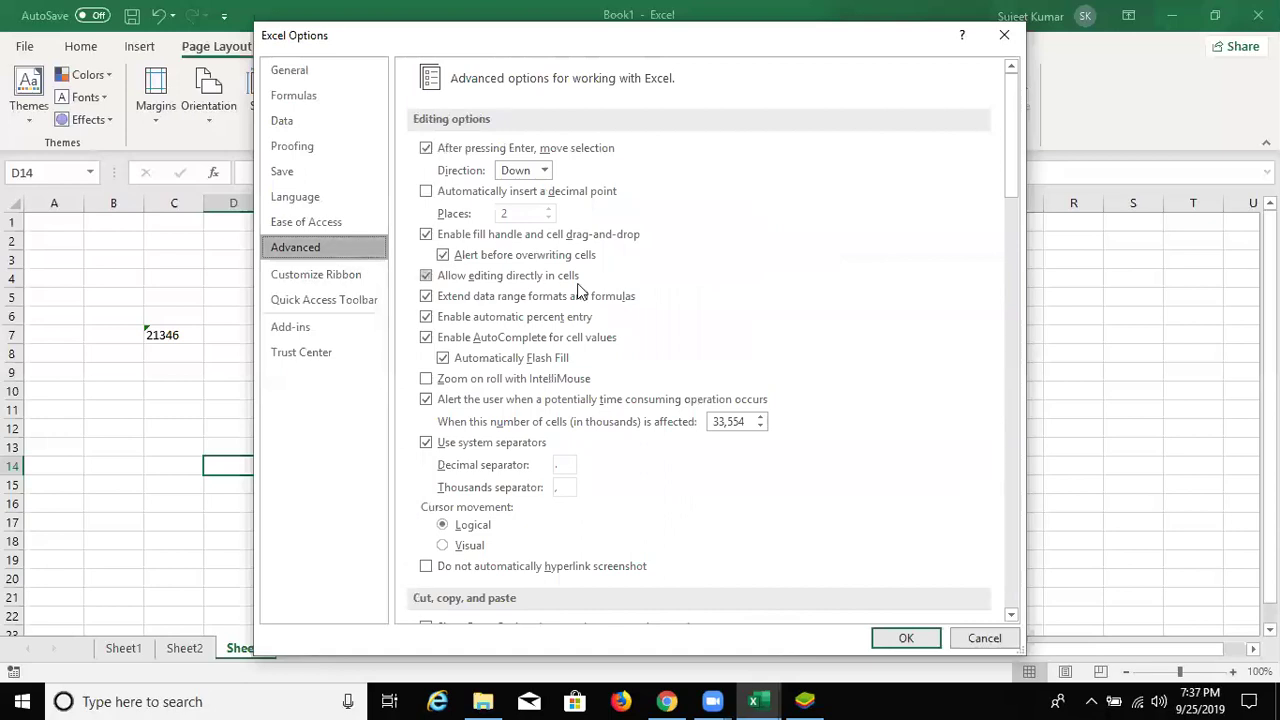
Leave the after-Enter selection direction on Down and move the Options window aside
left_click(545, 172)
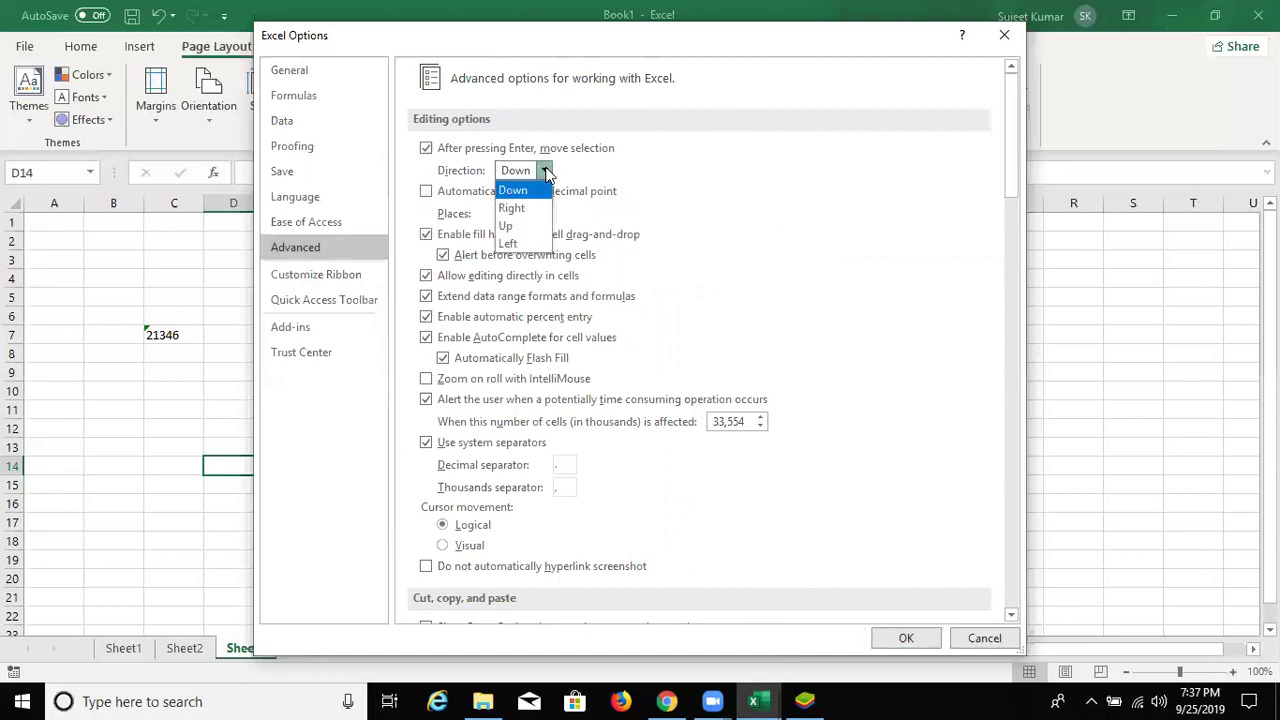
left_click(512, 190)
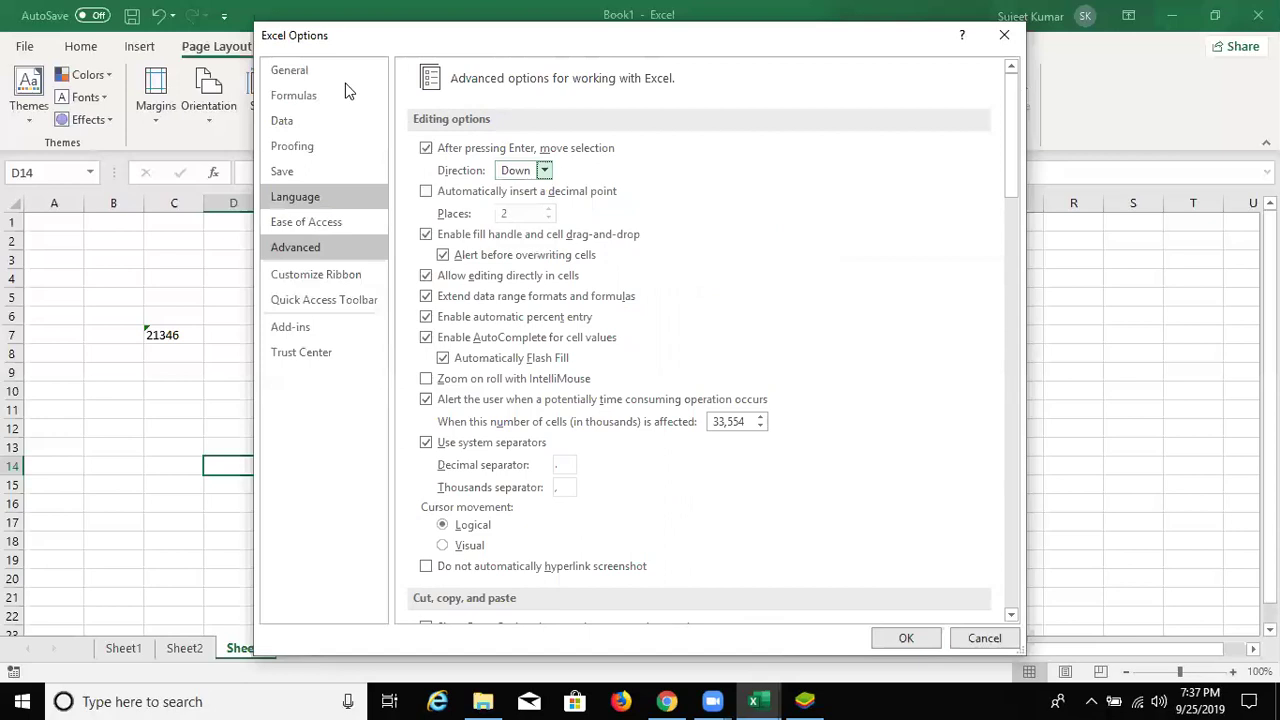
left_click_drag(392, 38, 570, 49)
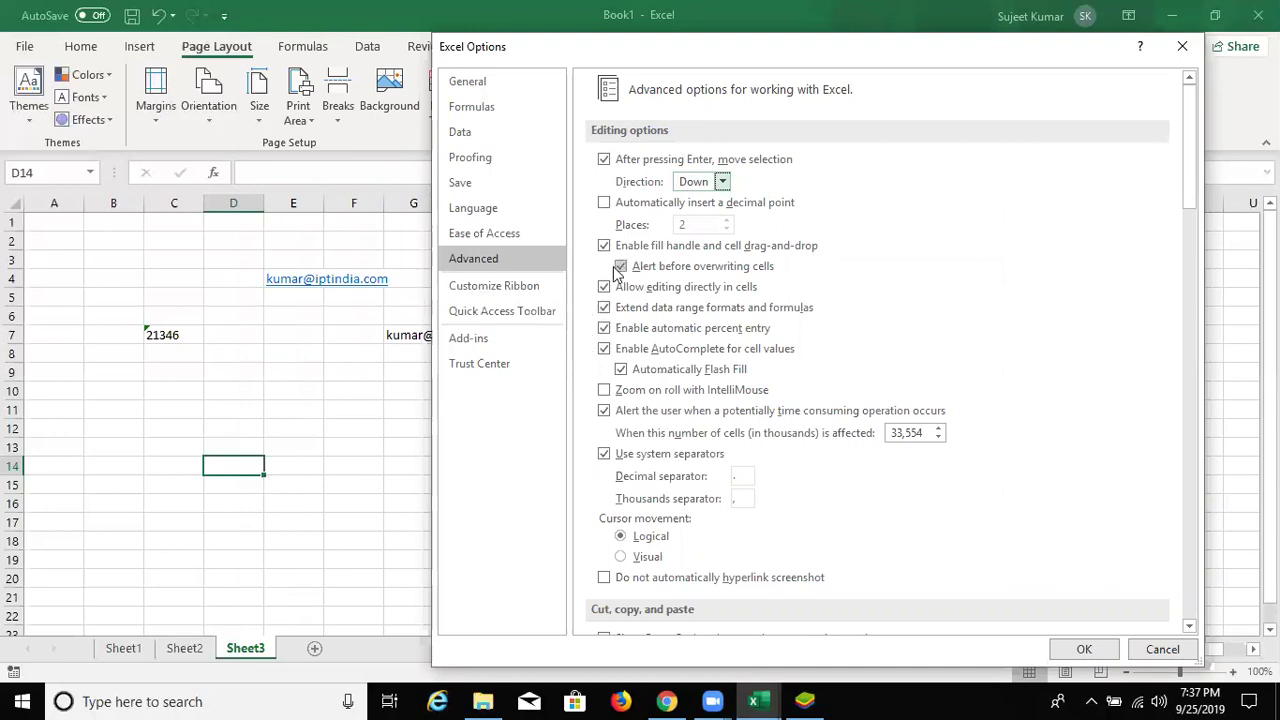
Scroll through the Advanced options, then close Excel Options with Esc without changes
scroll(677, 400, "down", 5)
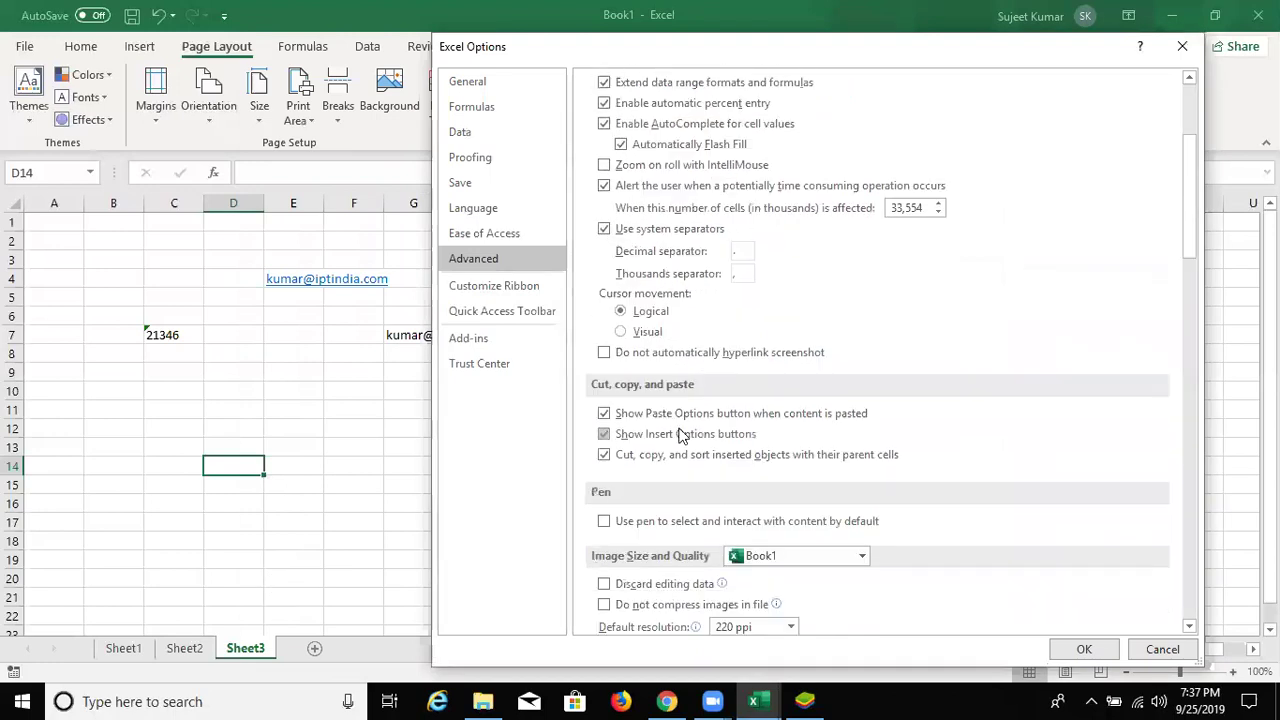
scroll(677, 437, "down", 3)
scroll(677, 439, "down", 3)
scroll(678, 441, "down", 3)
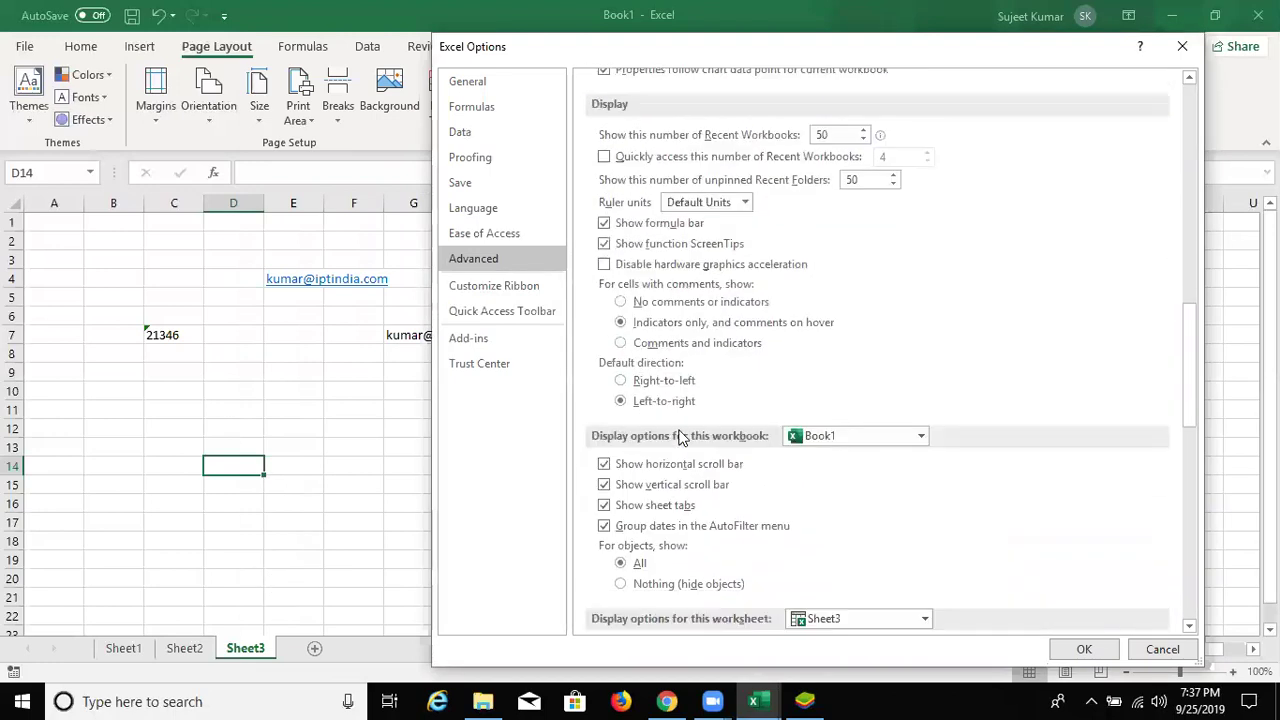
scroll(678, 443, "down", 3)
scroll(677, 441, "down", 2)
scroll(675, 437, "down", 5)
scroll(671, 429, "down", 1)
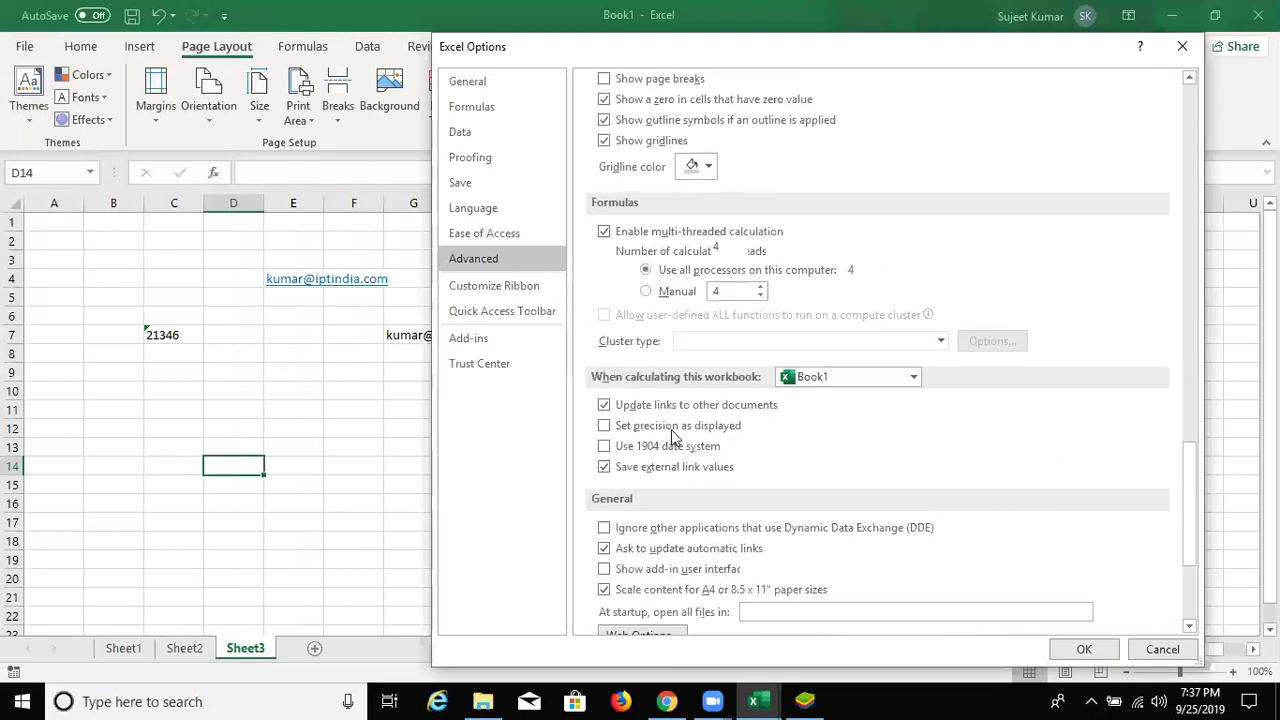
scroll(672, 433, "down", 3)
scroll(672, 433, "down", 2)
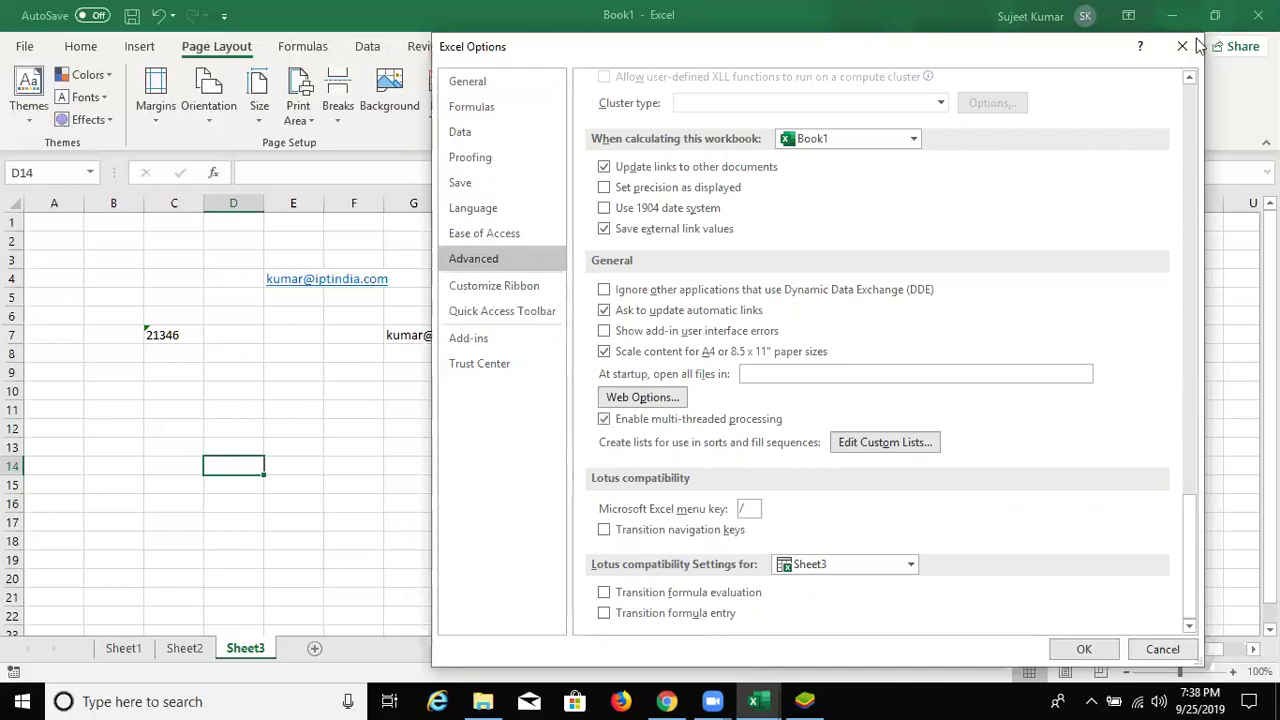
key("Escape")
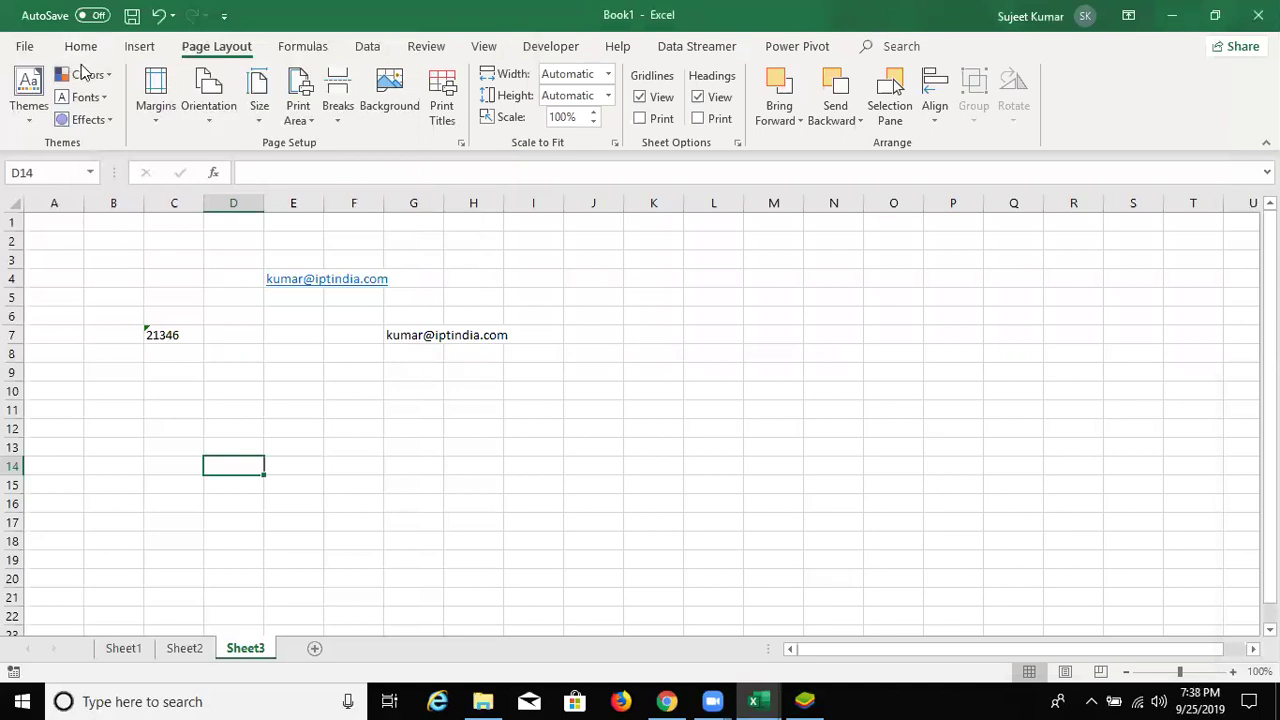
Show the Home ribbon commands, then select and edit cell G11 before moving to F10
left_click(81, 47)
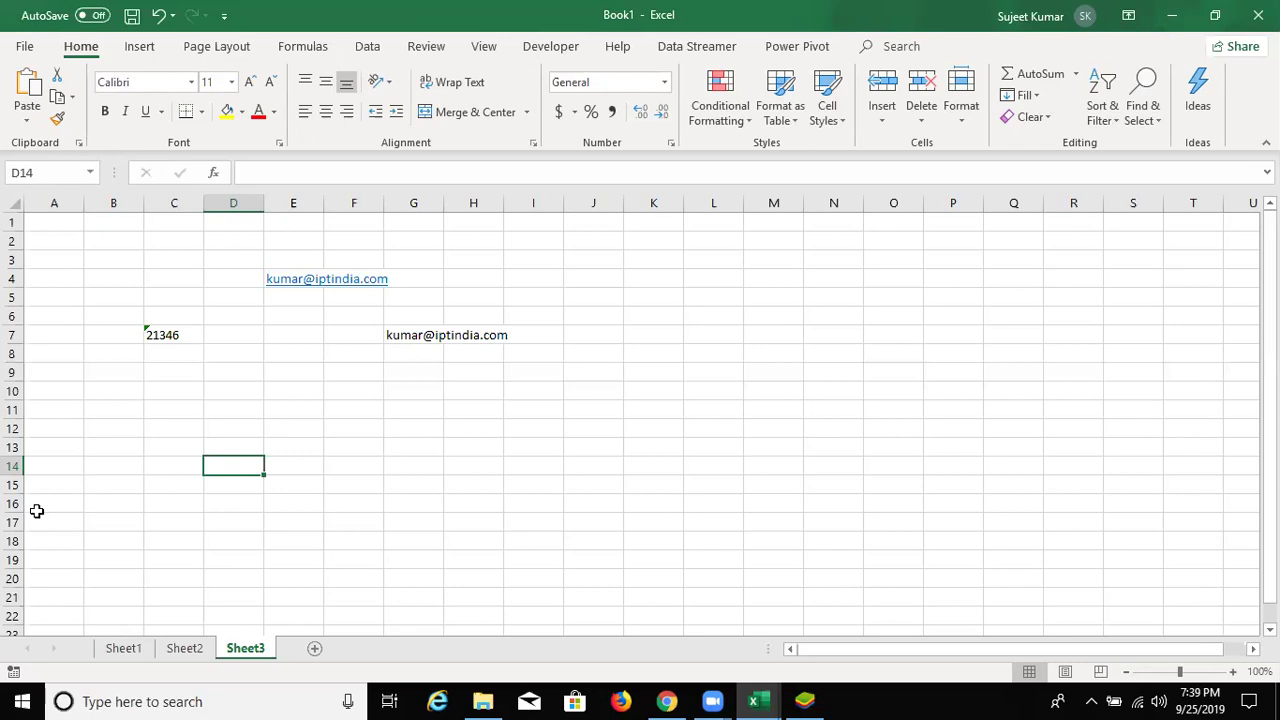
left_click(360, 440)
double_click(421, 410)
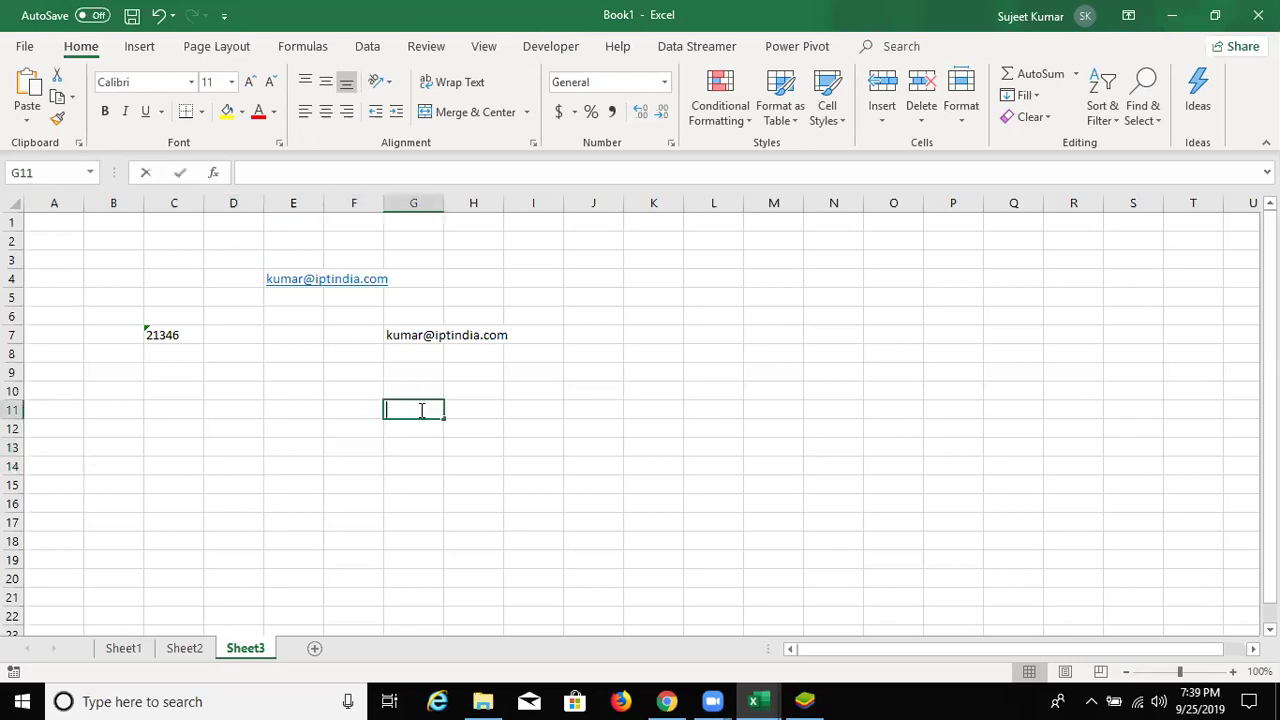
left_click(351, 397)
Select cell F9 on Sheet3
left_click(330, 367)
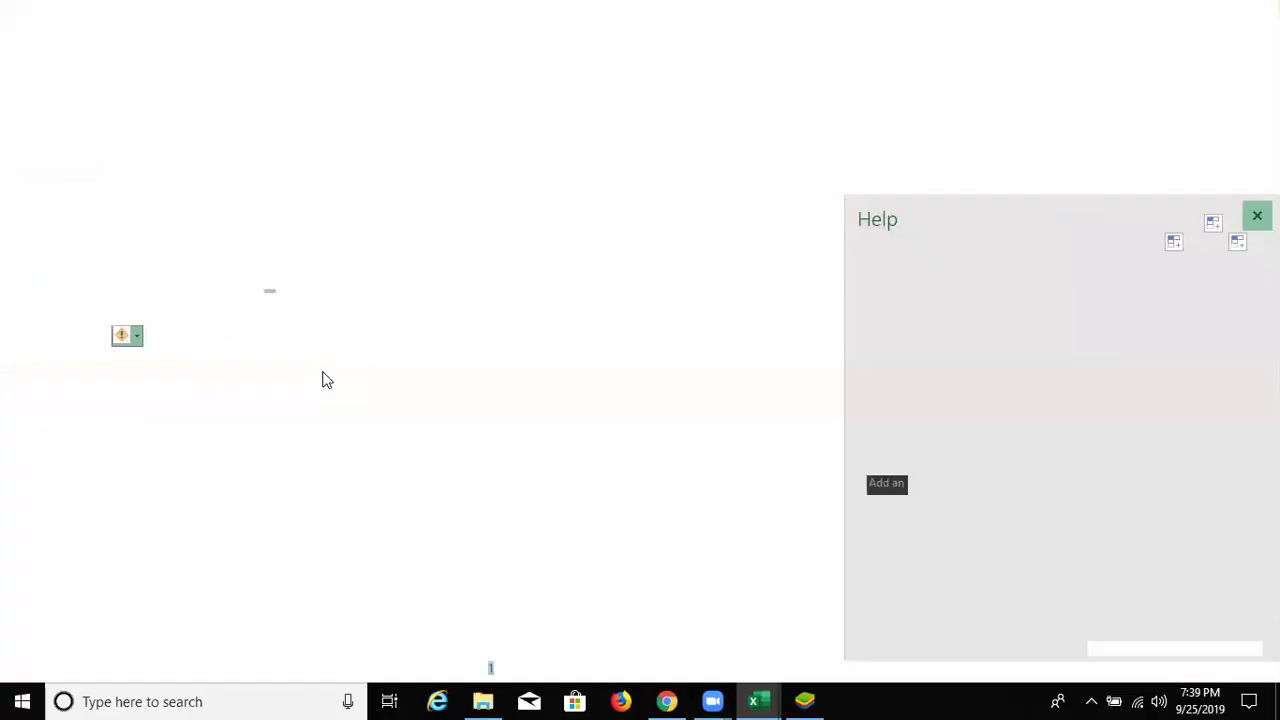